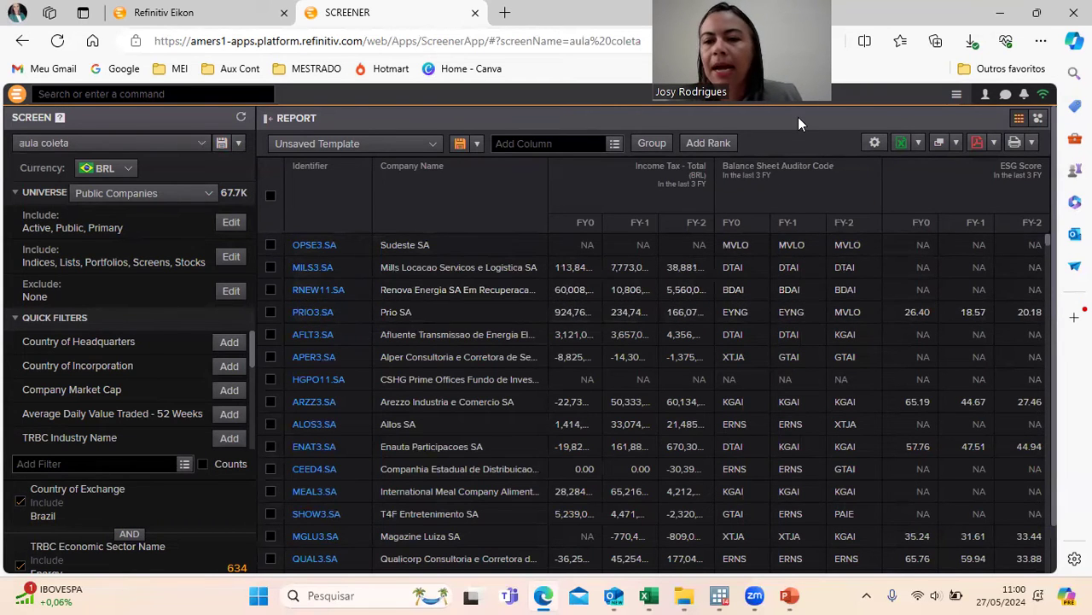
Export the screener report to Excel and open the downloaded workbook GridExport_May_27_2024_11_0_27 from the Downloads folder
click(903, 145)
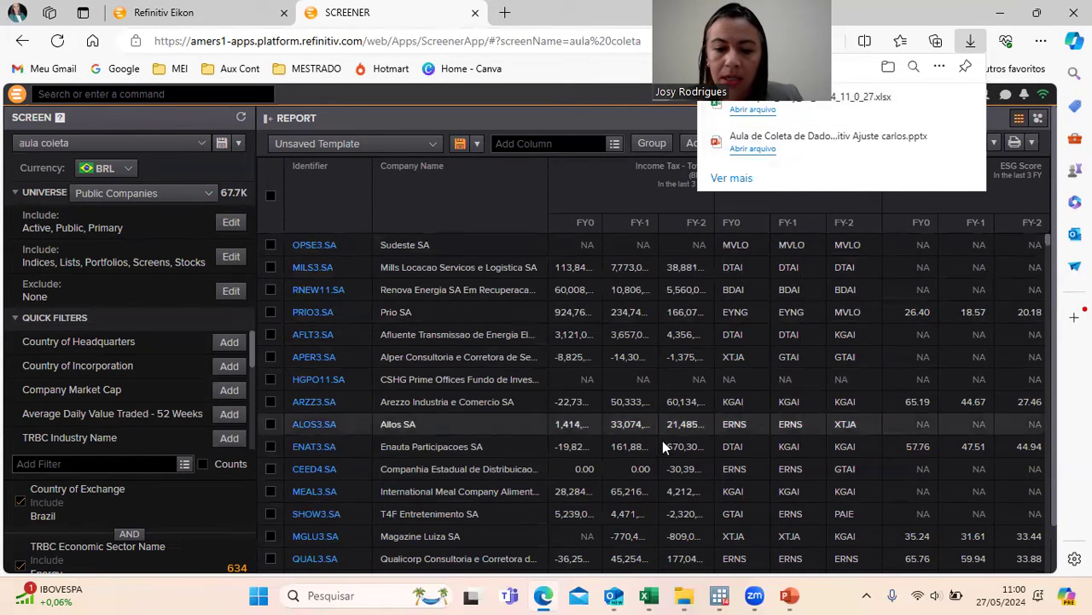
click(687, 596)
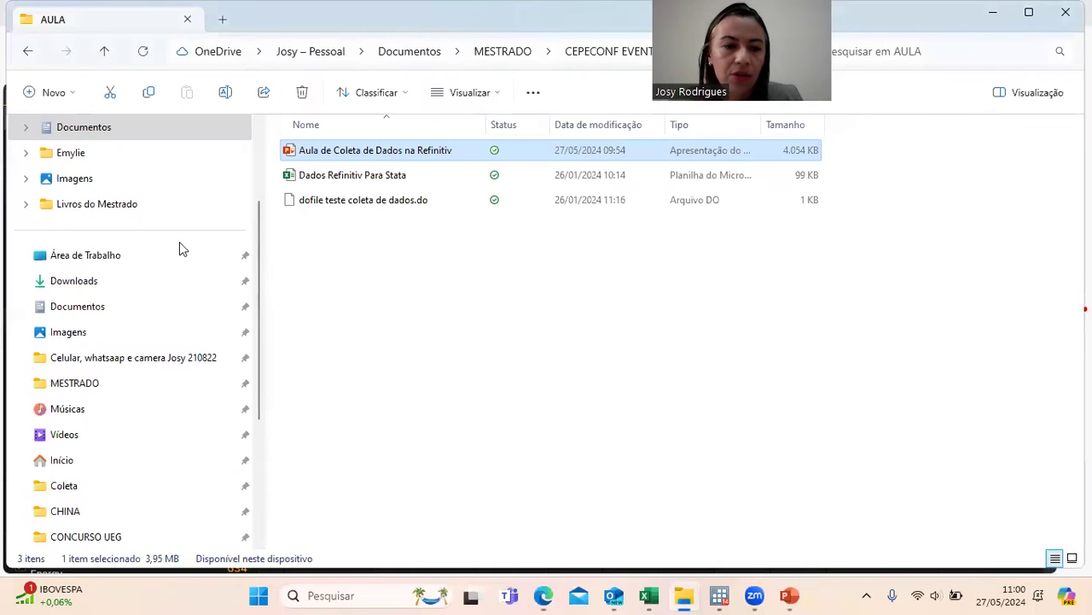
click(73, 281)
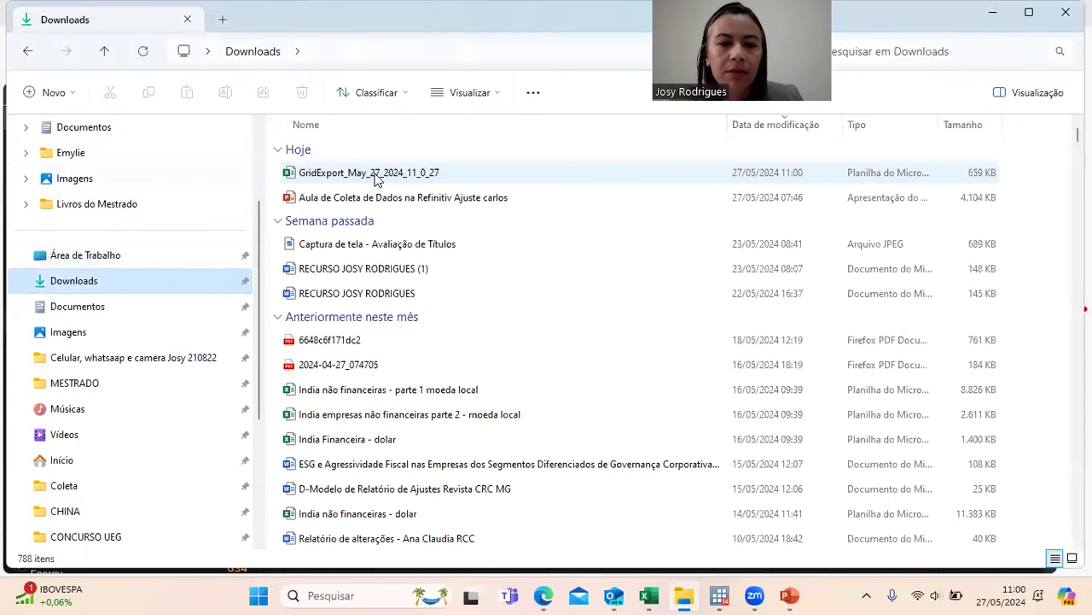
click(376, 176)
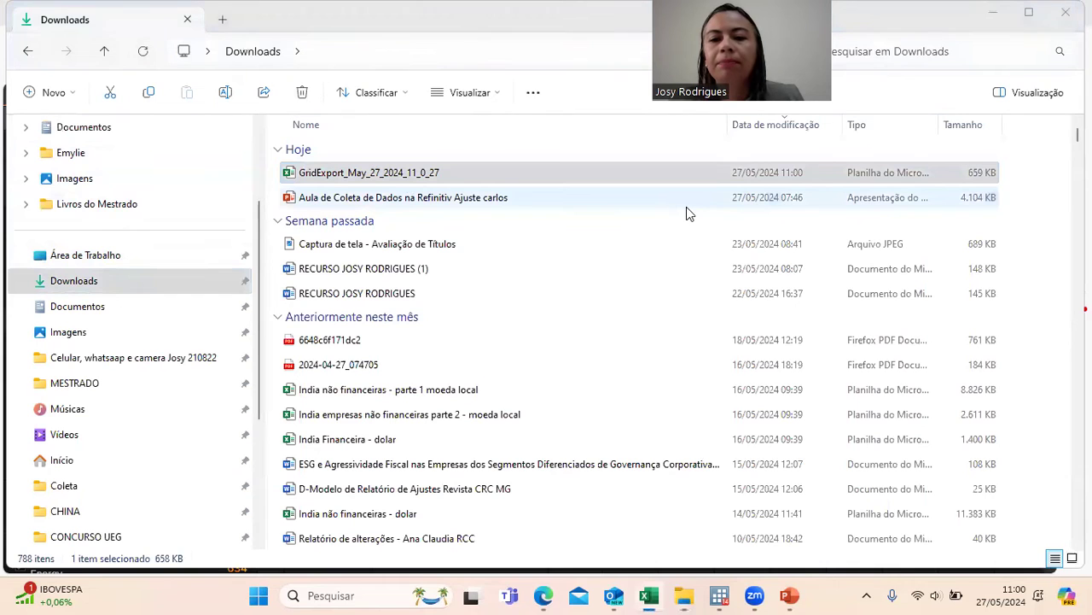
double_click(467, 175)
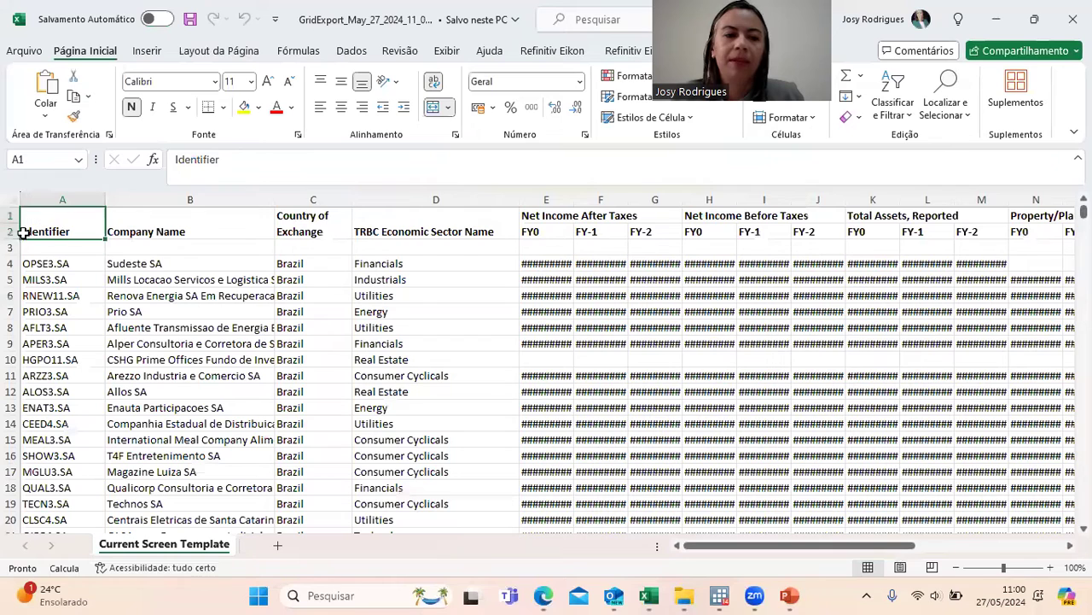
Delete the empty row 3 between the column headers and the company data
click(11, 248)
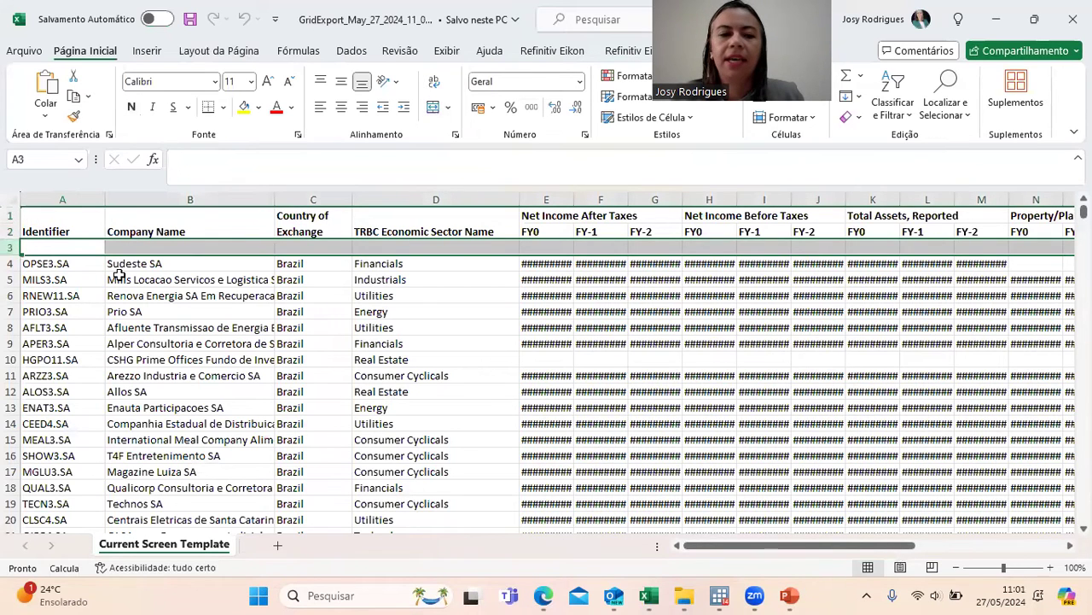
click(45, 222)
drag(49, 240, 56, 278)
drag(7, 242, 8, 243)
click(12, 247)
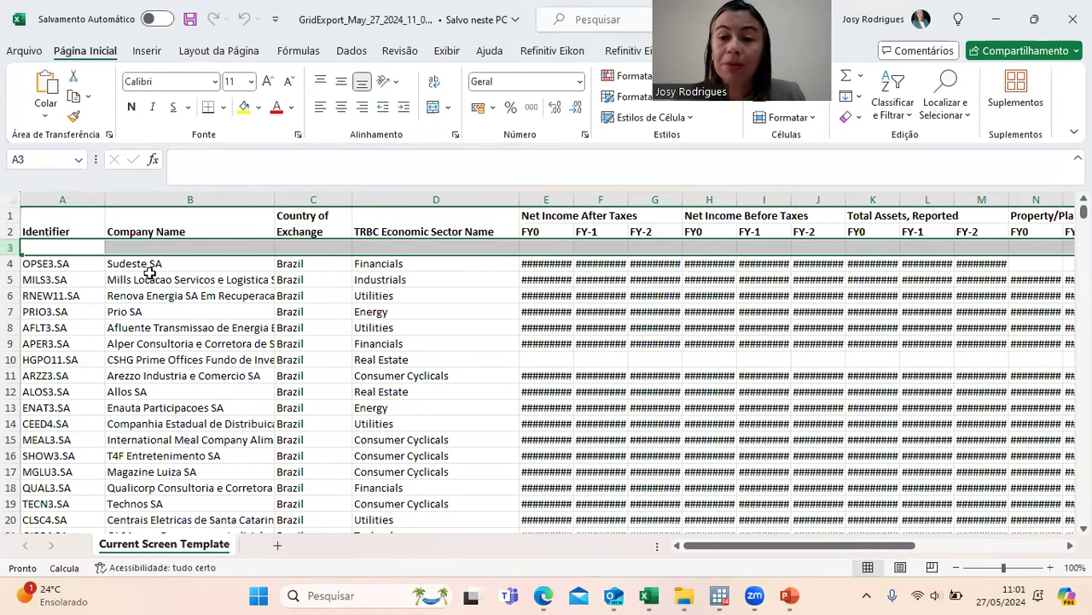
right_click(12, 247)
click(49, 427)
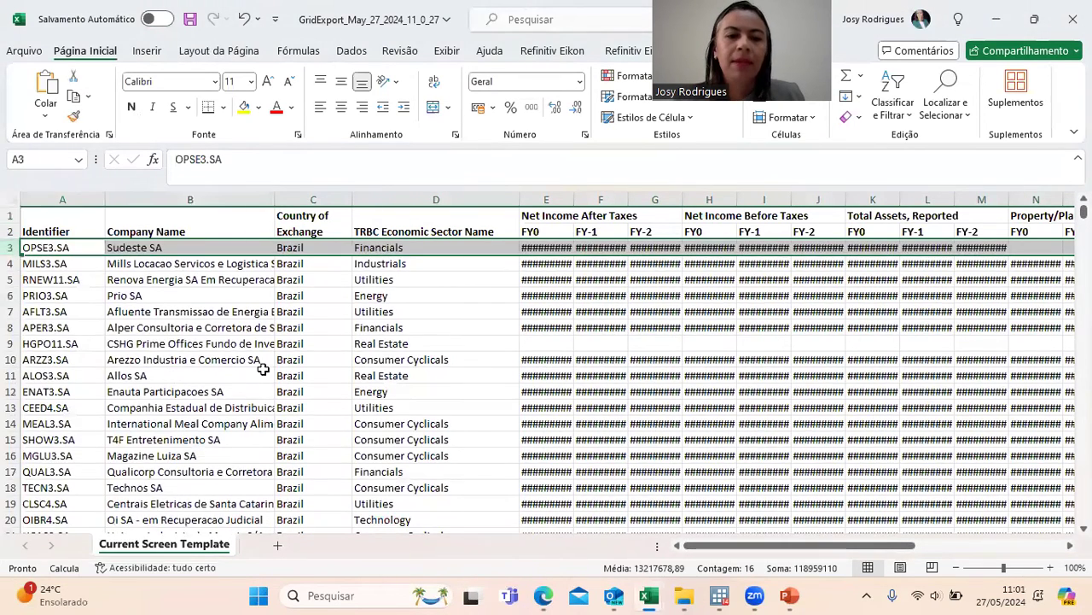
Widen all the financial data columns from column E onward together so their figures fit
click(546, 198)
shift+click(649, 205)
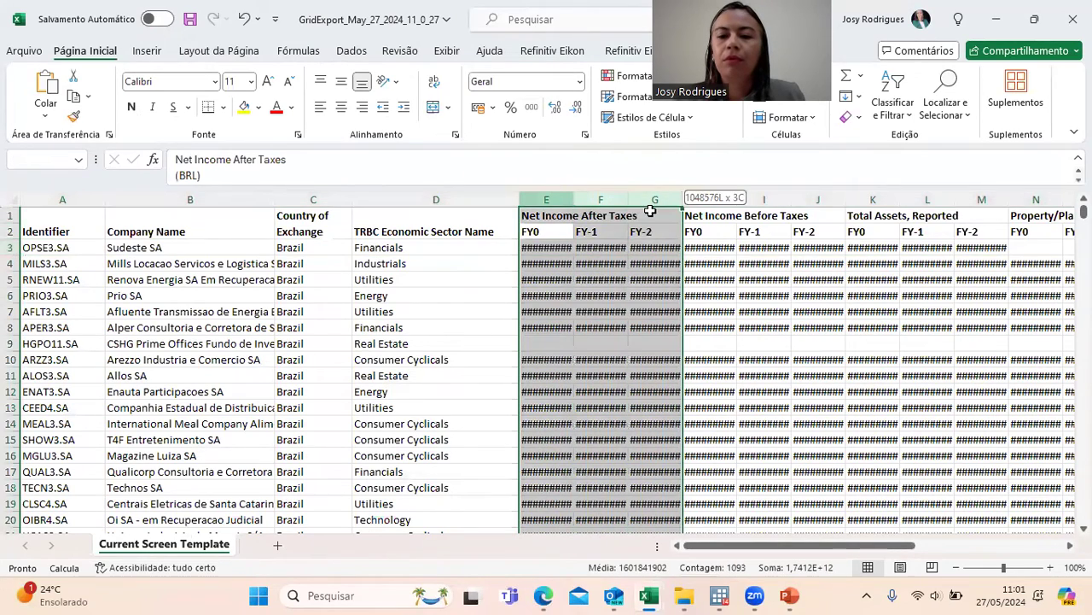
drag(629, 205, 637, 205)
drag(551, 205, 1015, 199)
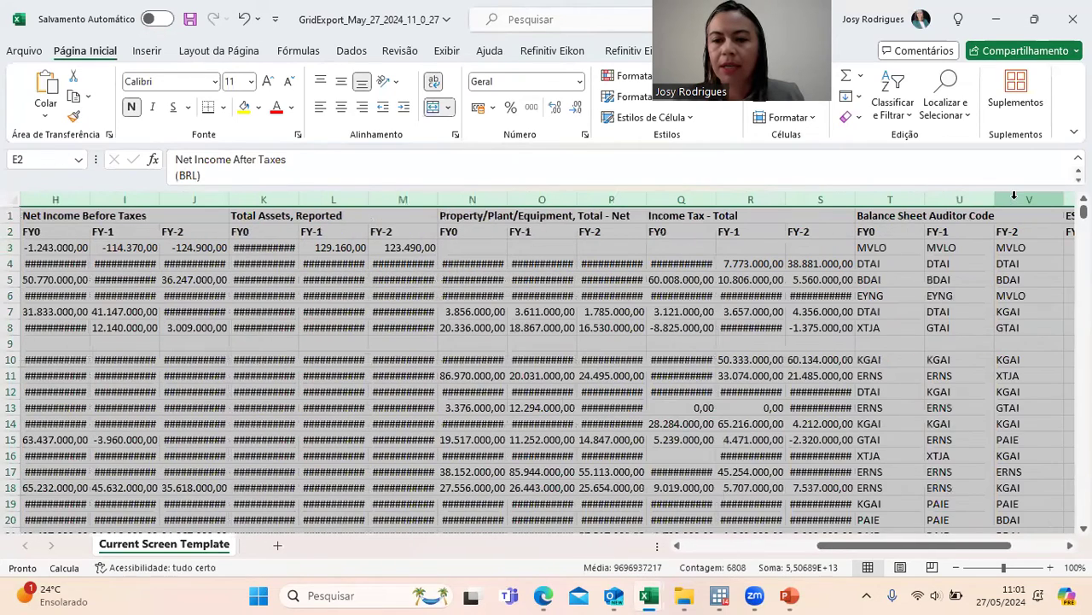
drag(875, 543, 740, 544)
drag(588, 199, 614, 199)
click(869, 544)
click(740, 543)
click(41, 314)
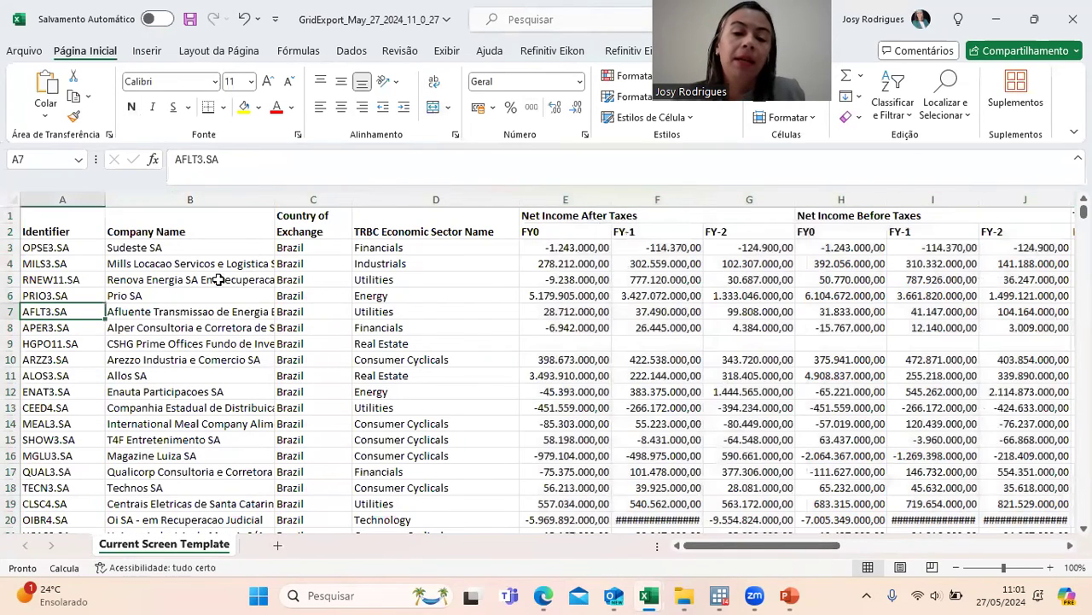
Examine the sector column and the fiscal-year headers under Net Income After Taxes
click(357, 281)
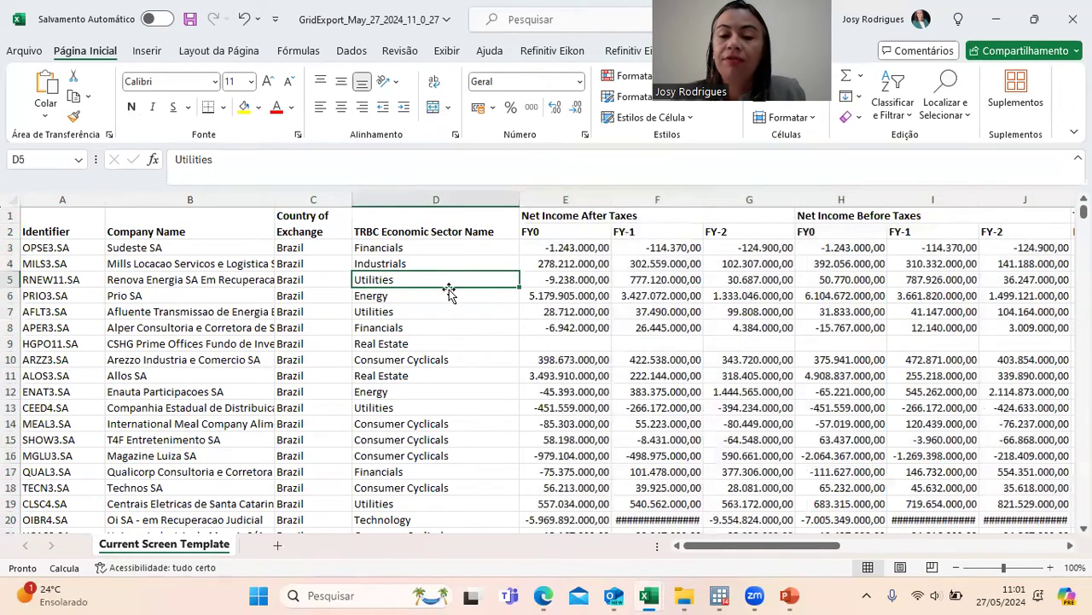
drag(556, 215, 559, 230)
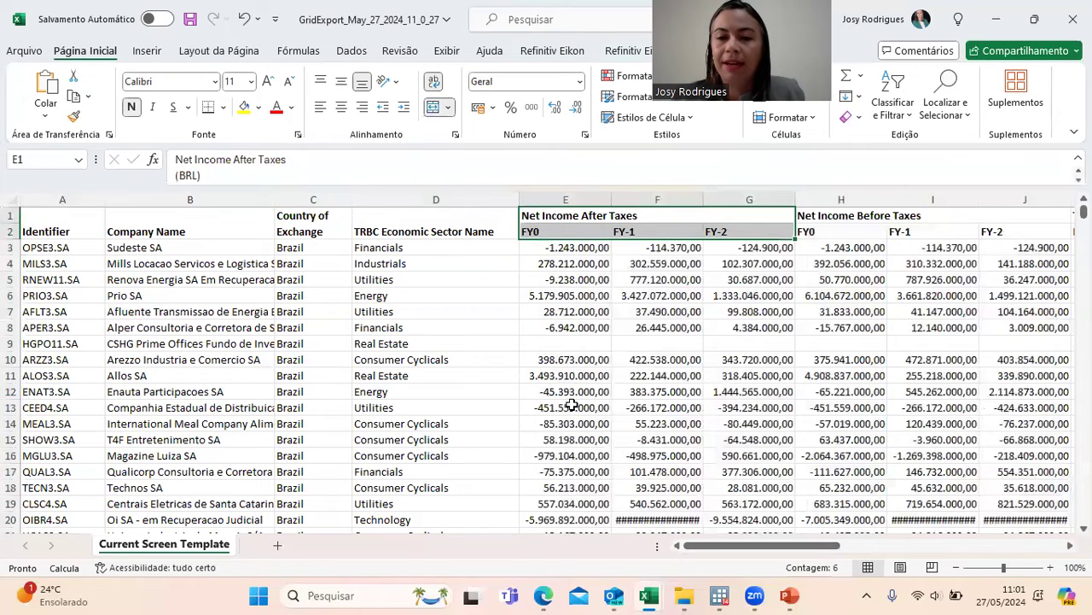
click(538, 233)
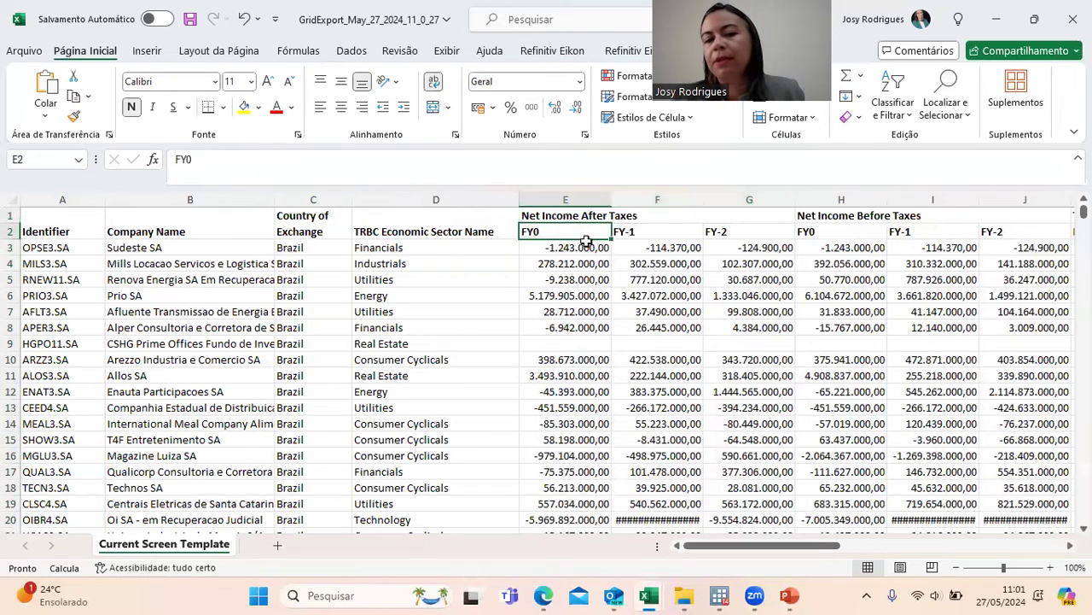
click(649, 231)
click(748, 229)
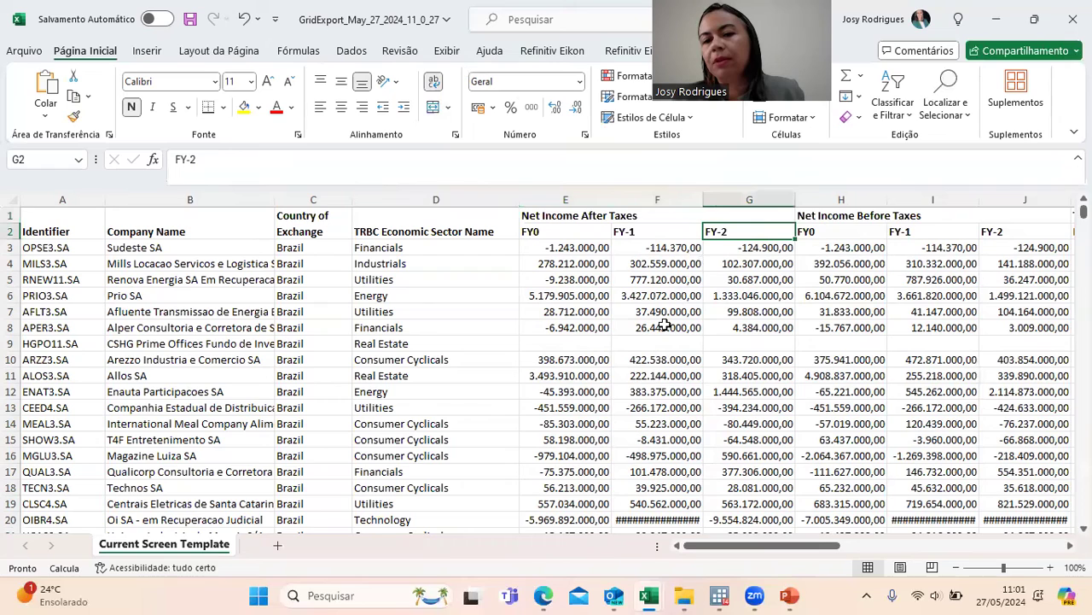
Replace the FY0, FY-1 and FY-2 headers under Net Income After Taxes with 2023, 2022 and 2021
click(559, 230)
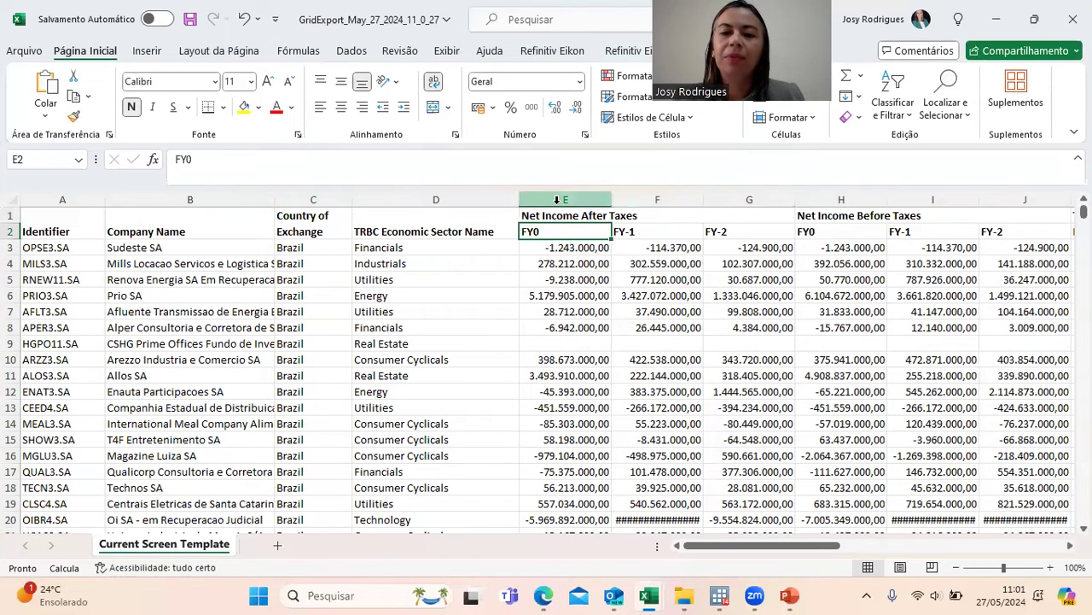
text(2023)
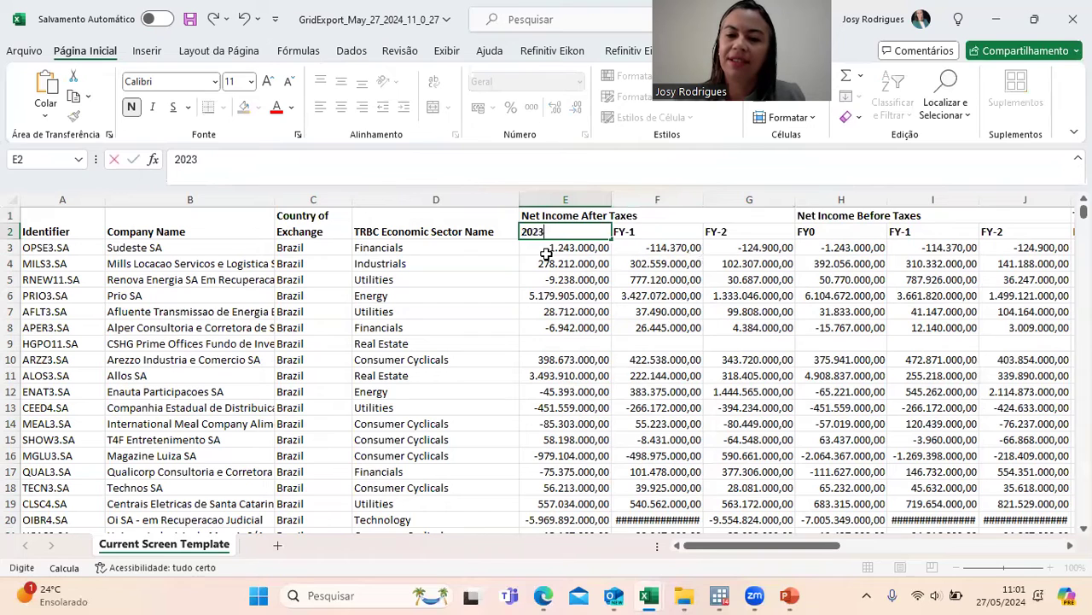
key(Tab)
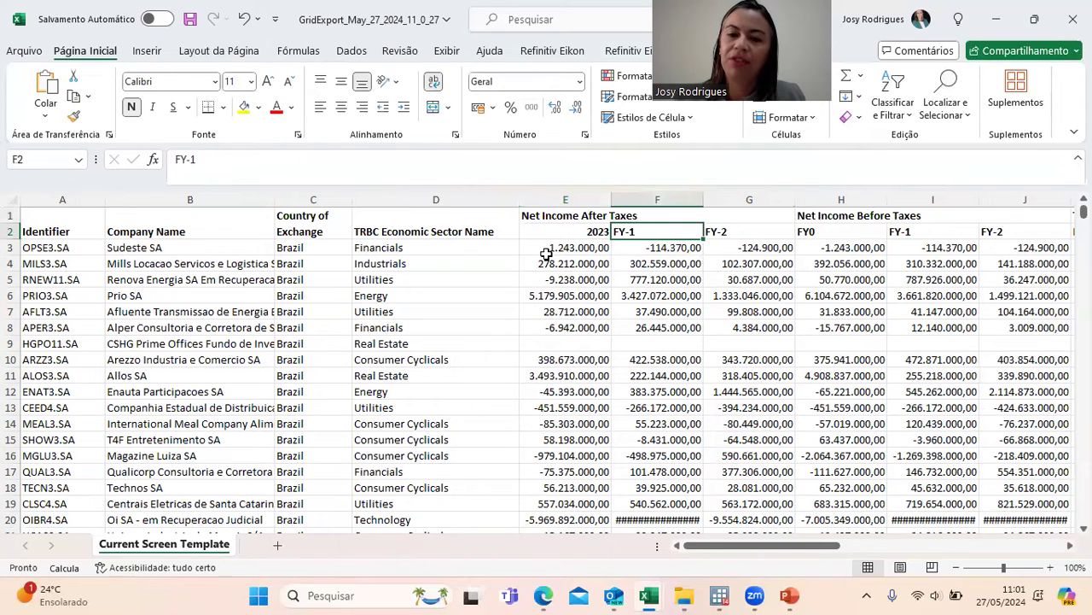
text(2022)
key(Tab)
text(2021)
key(Return)
Examine how the merged Net Income After Taxes title and its year headers occupy the two header rows
drag(727, 220, 733, 231)
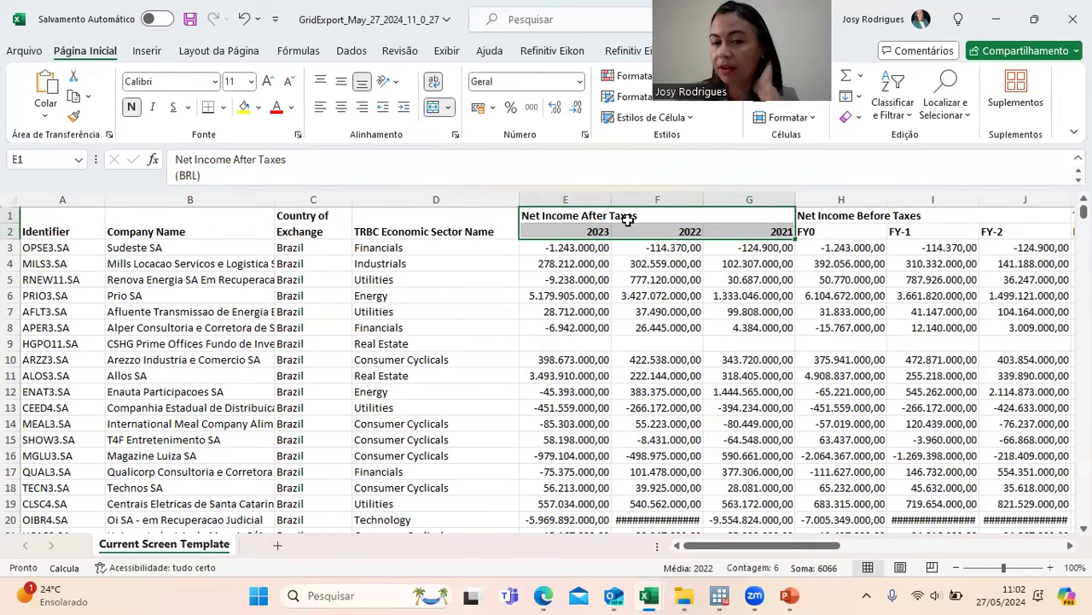
click(565, 230)
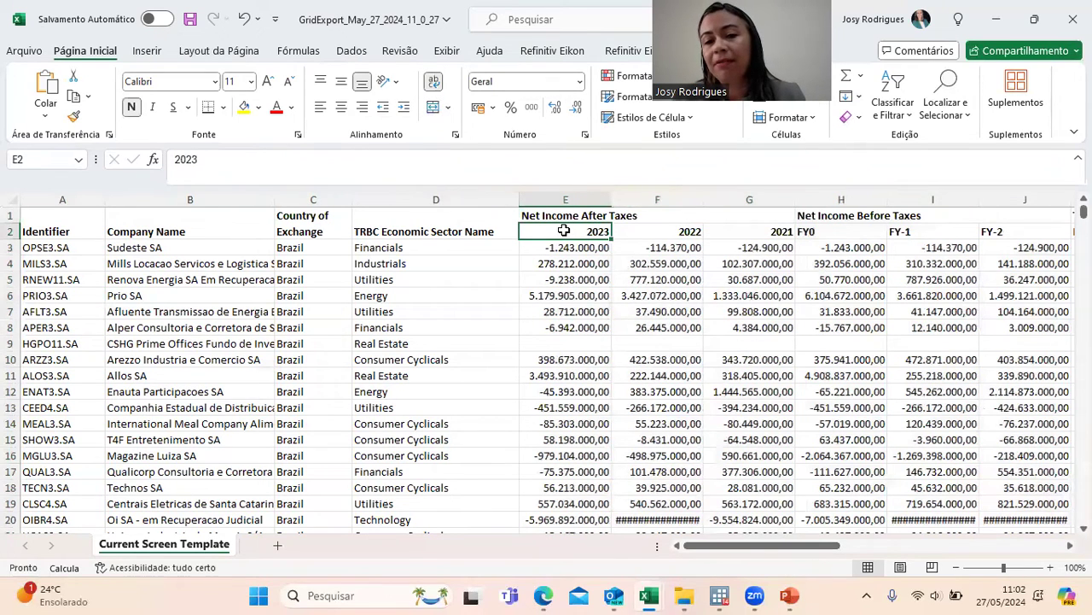
click(687, 215)
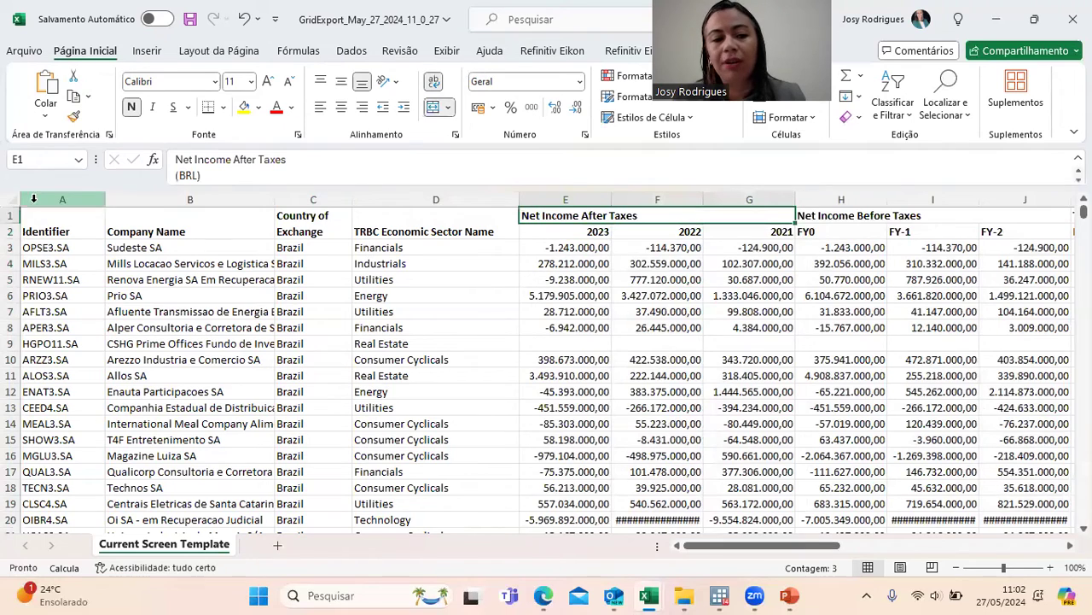
drag(61, 225, 461, 220)
drag(561, 216, 565, 228)
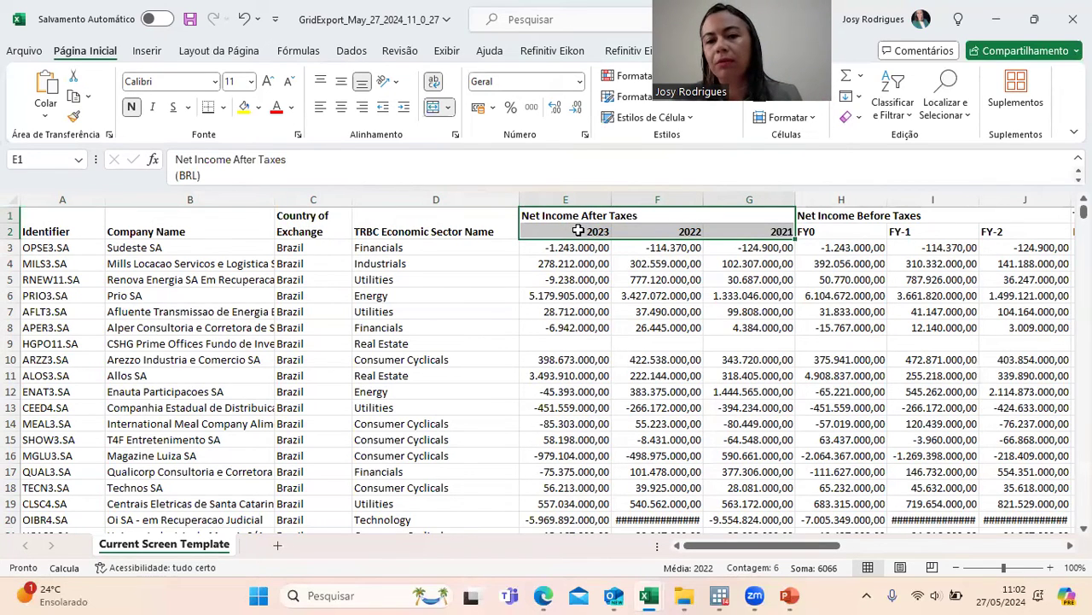
click(577, 230)
click(569, 218)
click(570, 232)
Prefix the three Net Income After Taxes year headers with LL, making them LL2023, LL2022 and LL2021
double_click(569, 231)
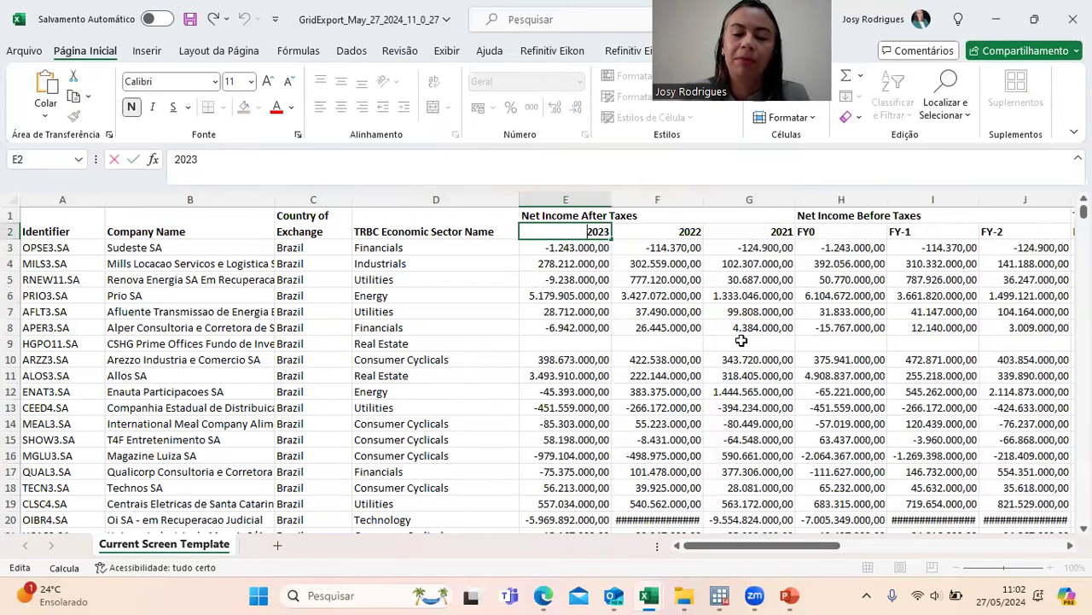
text(m)
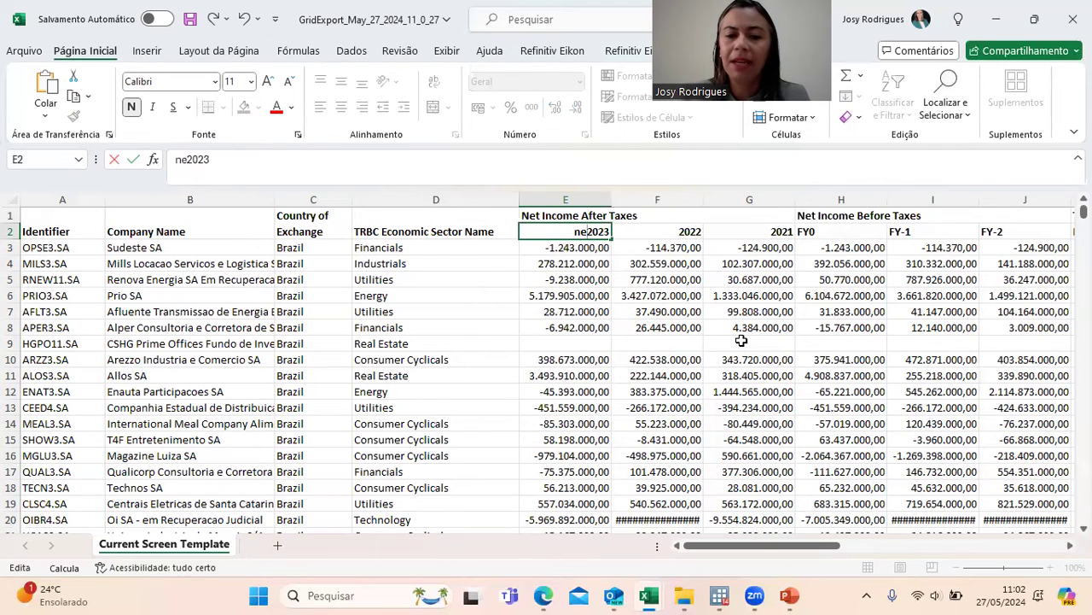
key(BackSpace)
key(Caps_Lock)
text(LL)
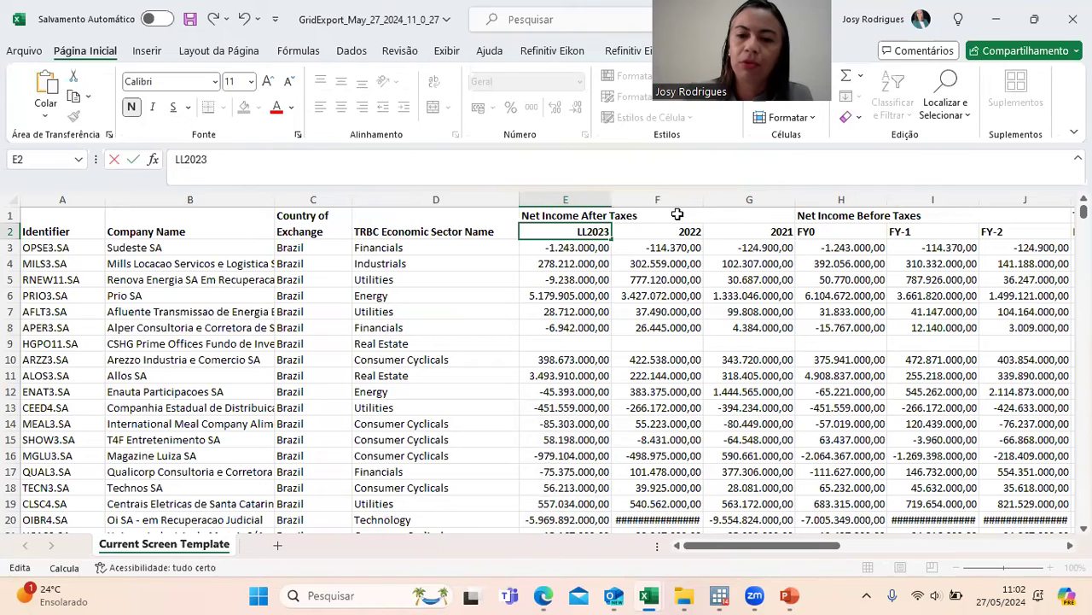
double_click(652, 232)
text(LL)
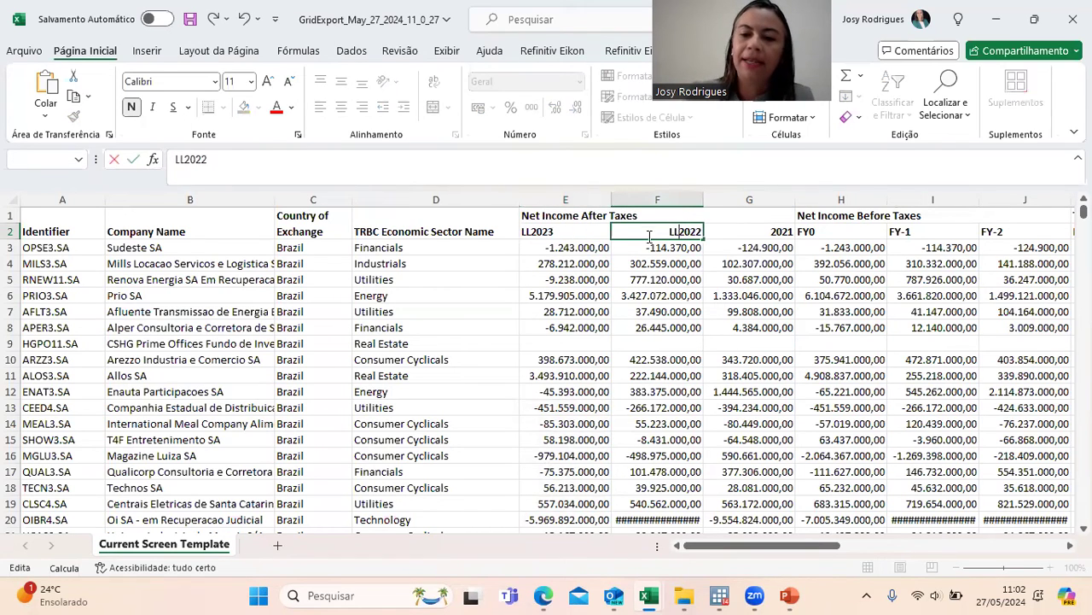
click(714, 297)
click(758, 229)
double_click(757, 229)
text(LL)
key(Return)
Rename the three fiscal-year headers under Net Income Before Taxes as LAIR2023, LAIR2022 and LAIR2021
click(838, 231)
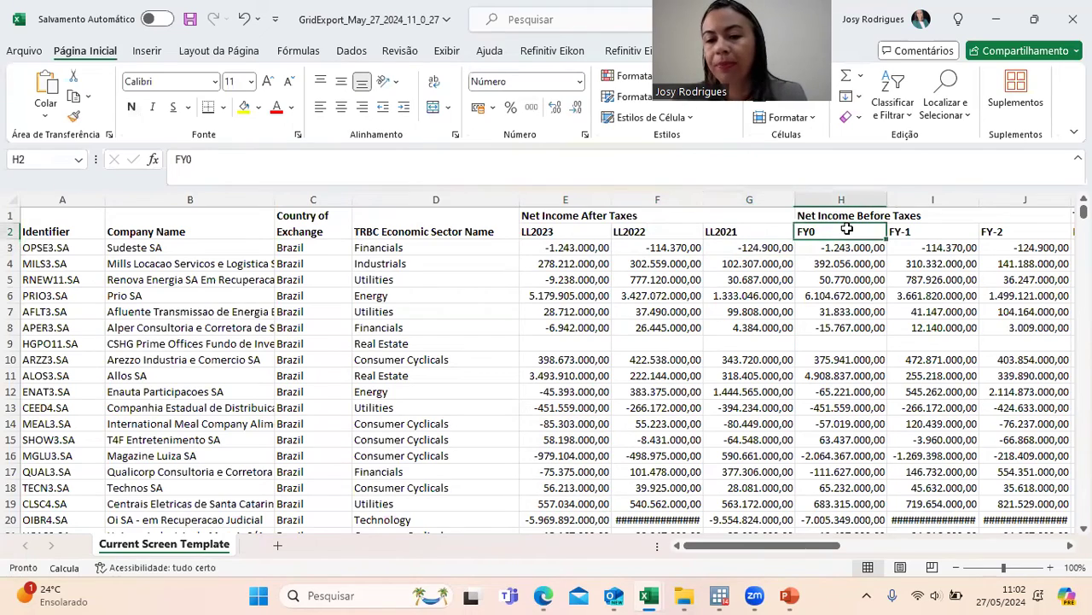
key(Right)
key(Right)
key(Right)
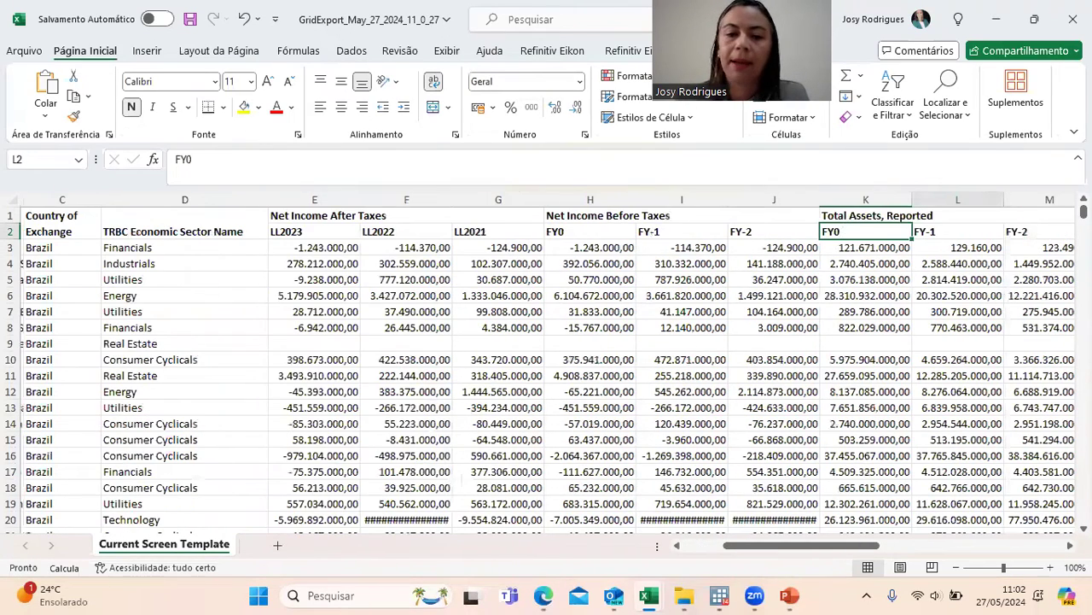
click(607, 236)
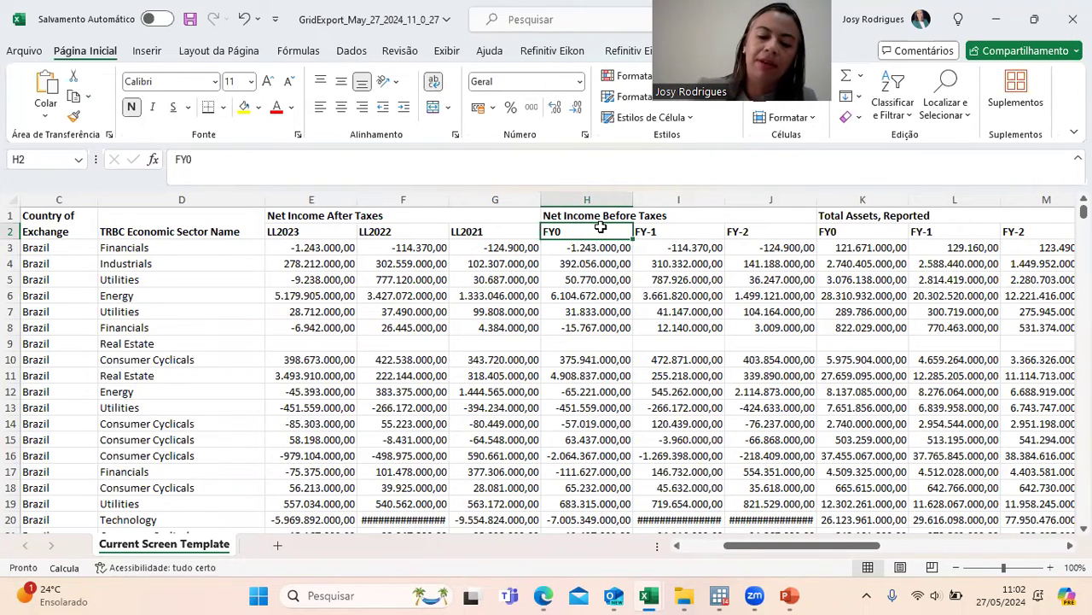
text(LAIR2023)
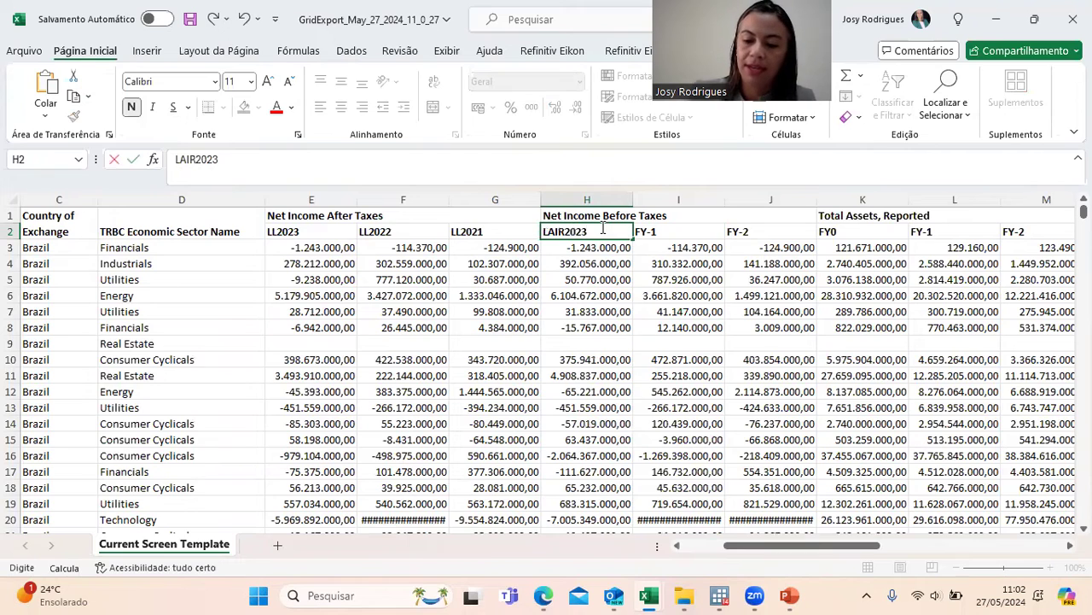
key(Tab)
text(LAI)
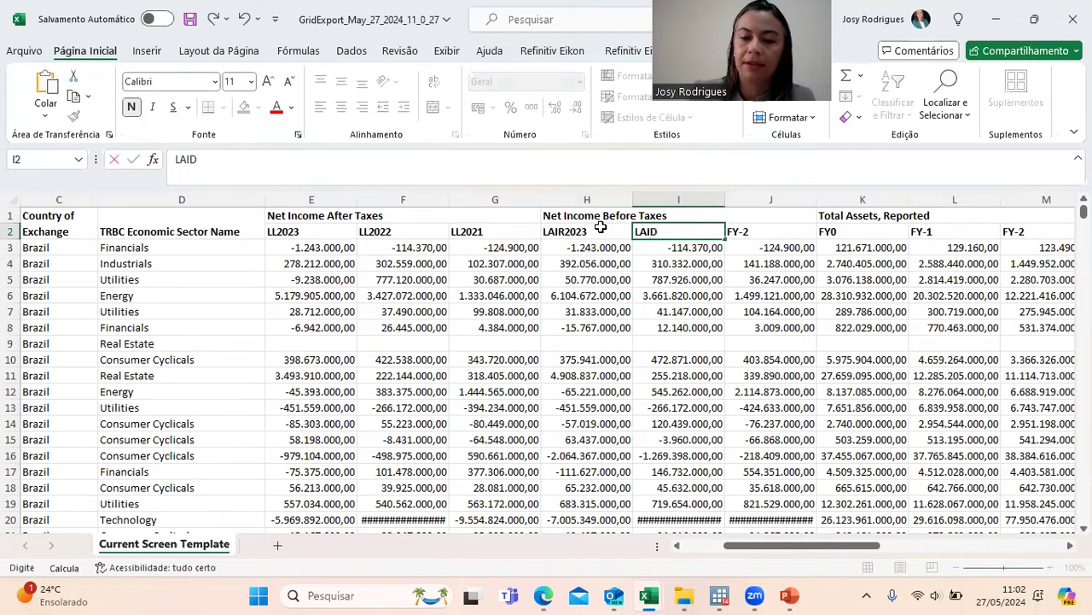
text(R2022)
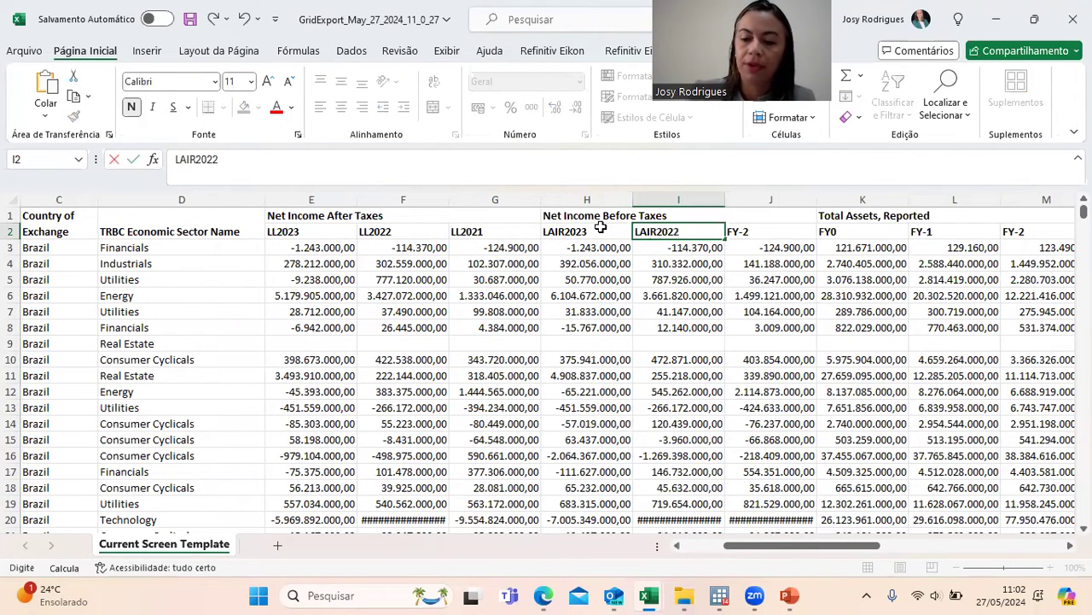
key(Tab)
text(LA)
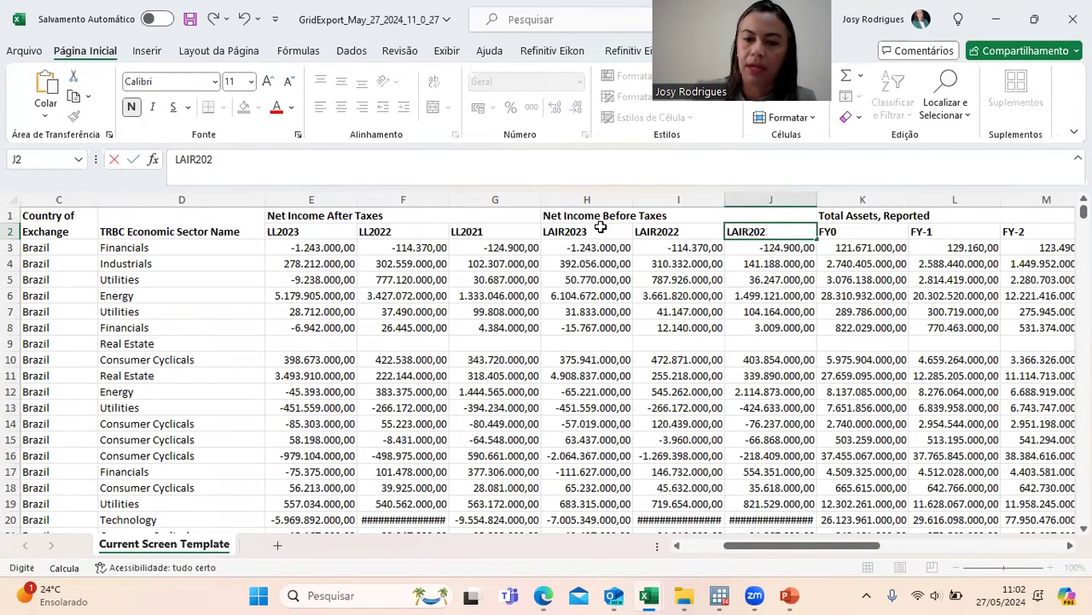
key(Tab)
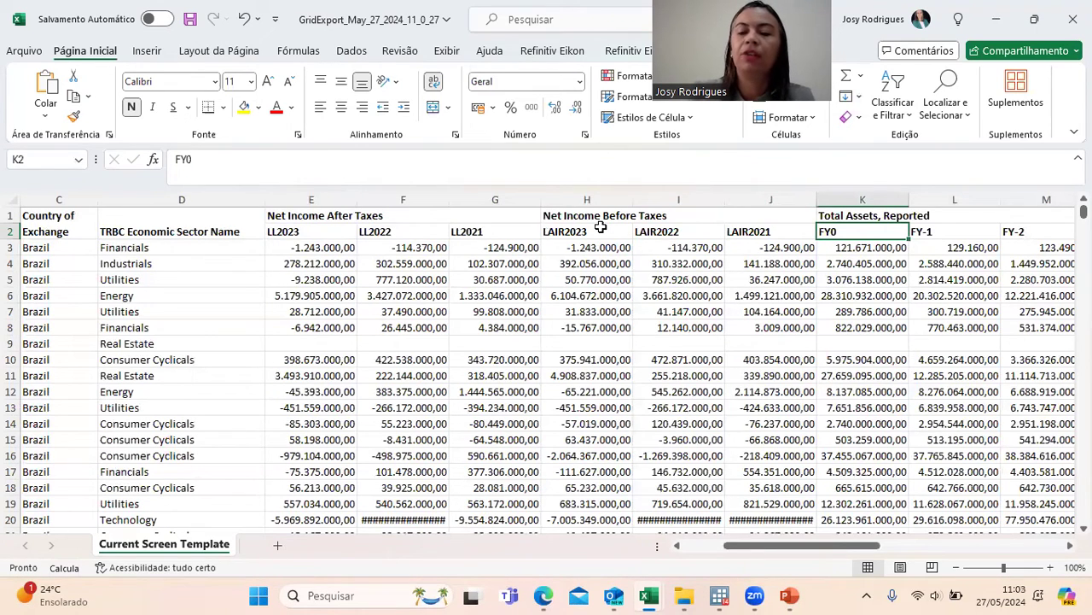
Rename the three fiscal-year headers under Total Assets, Reported as TA2023, TA2022 and TA2021
text(TA2023)
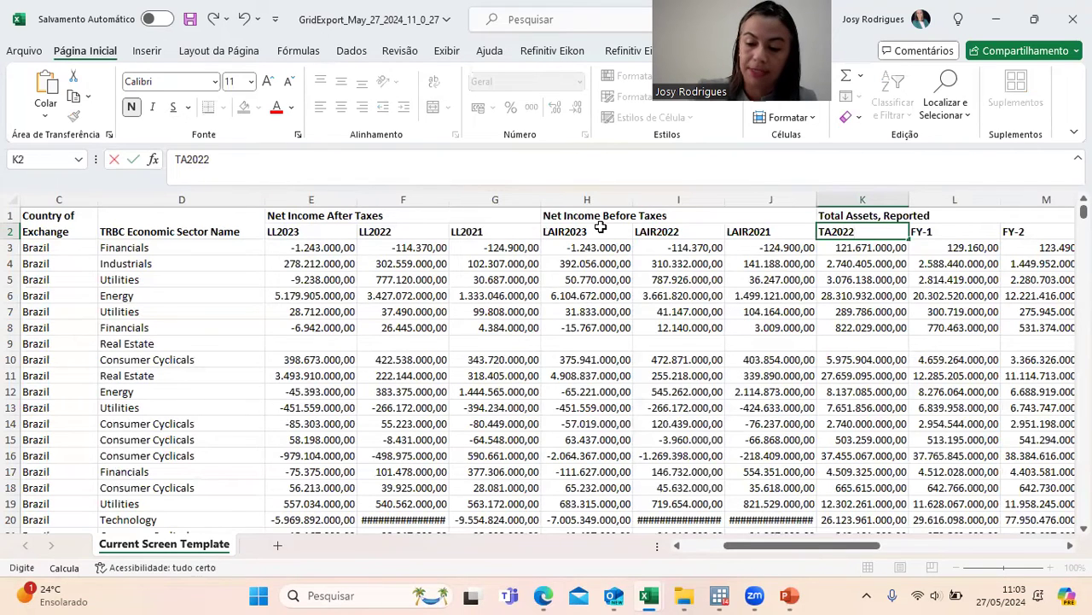
key(Tab)
text(T)
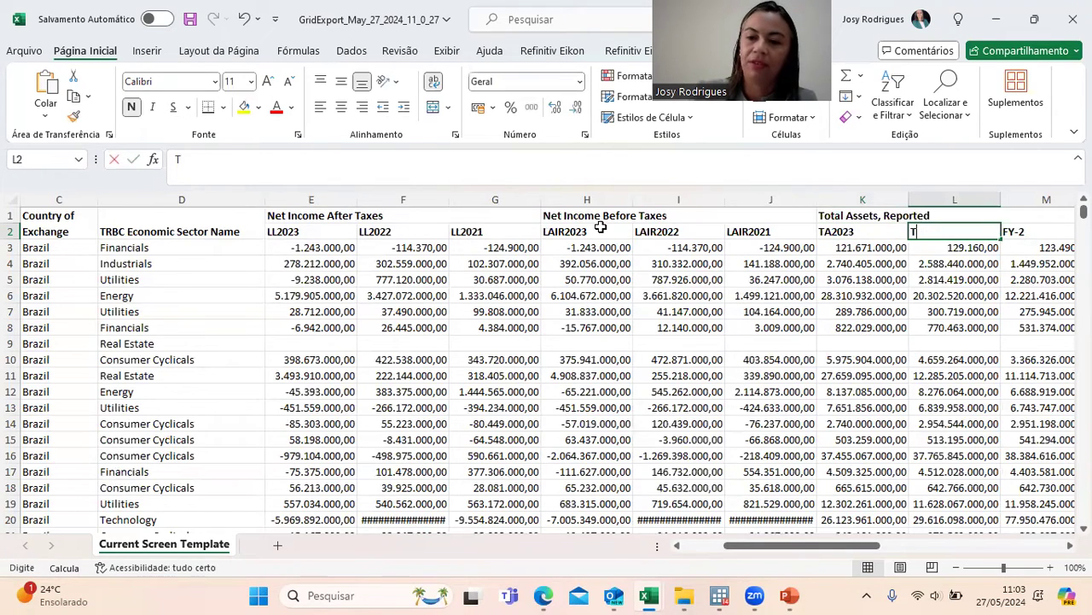
text(A2022)
key(Tab)
text(TA)
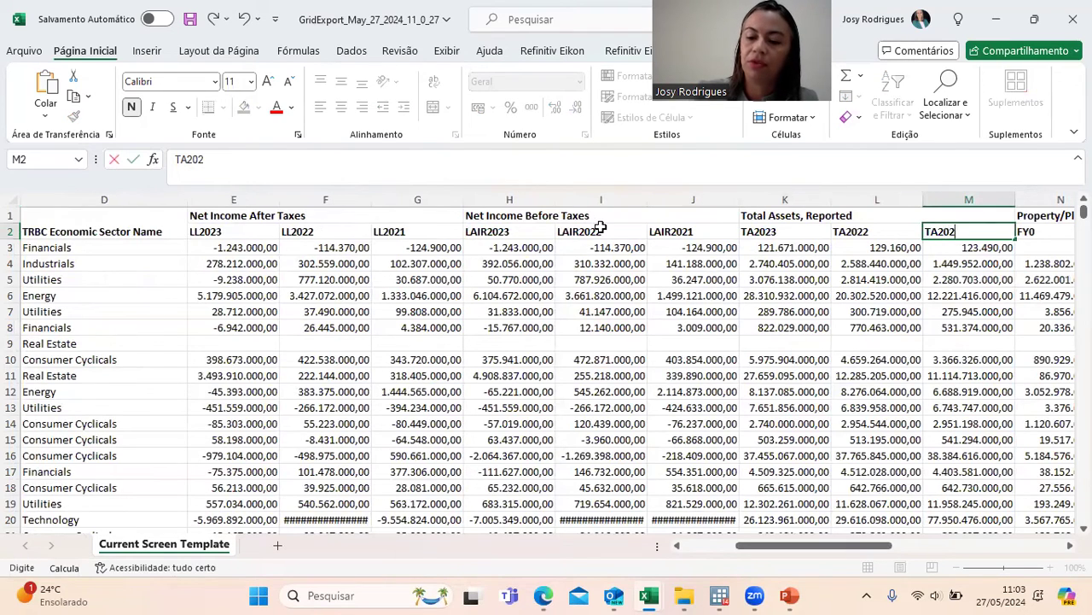
text(2021)
key(Tab)
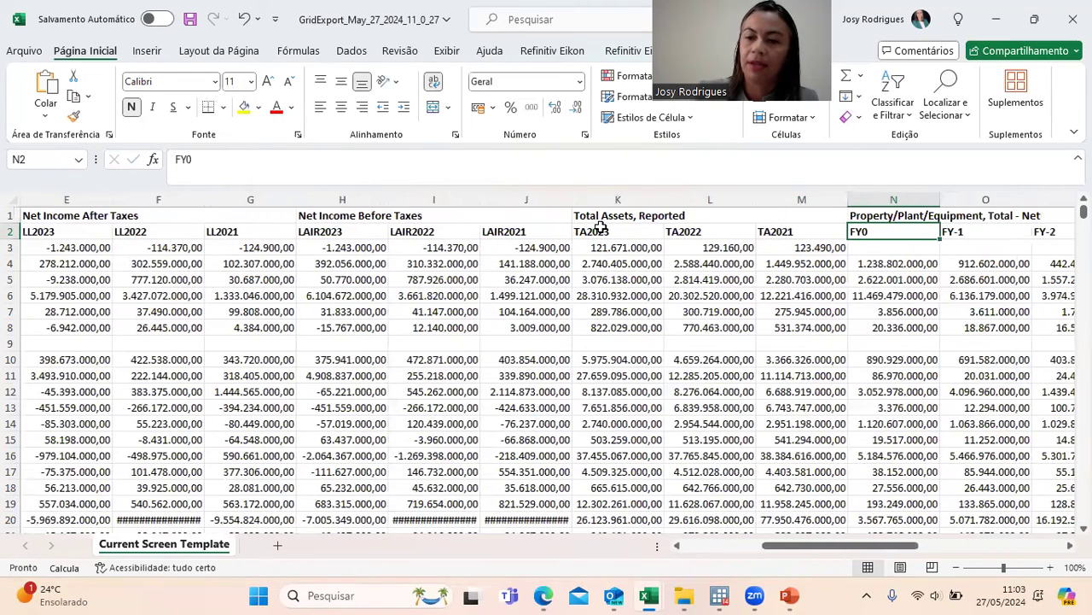
Rename the three fiscal-year headers under Property/Plant/Equipment, Total - Net as IMOB2023, IMOB2022 and IMOB2021
text(I)
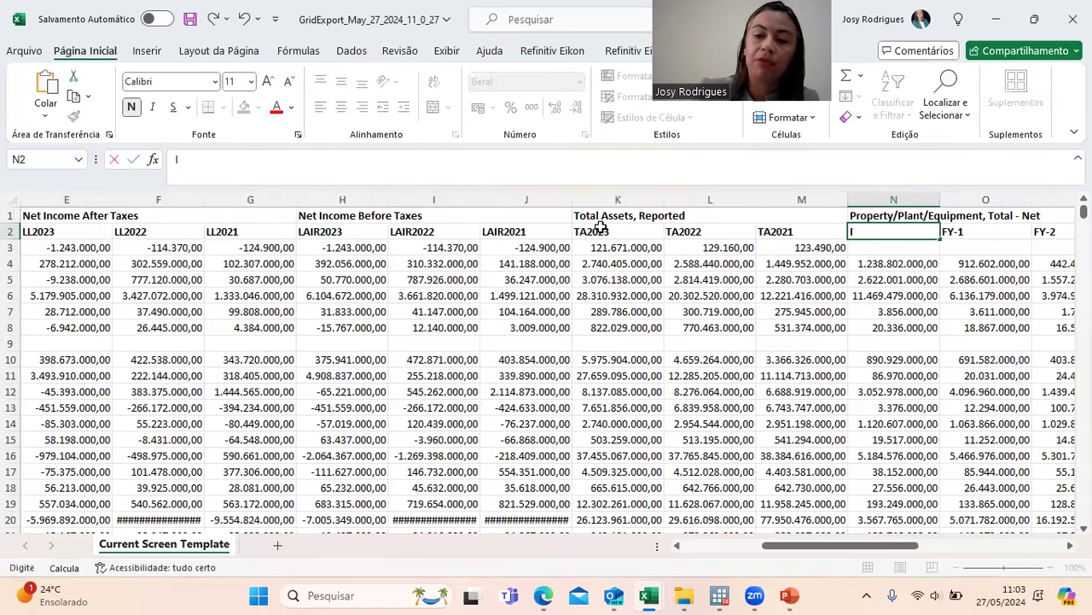
text(MOB2023)
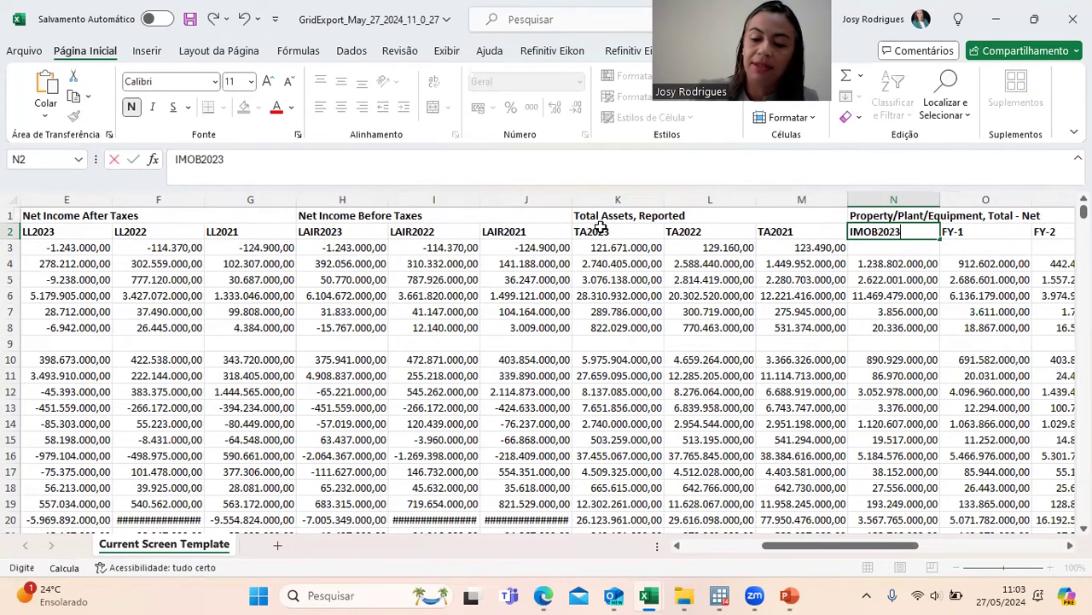
key(Tab)
text(IMOB2022)
key(Tab)
text(IMOB)
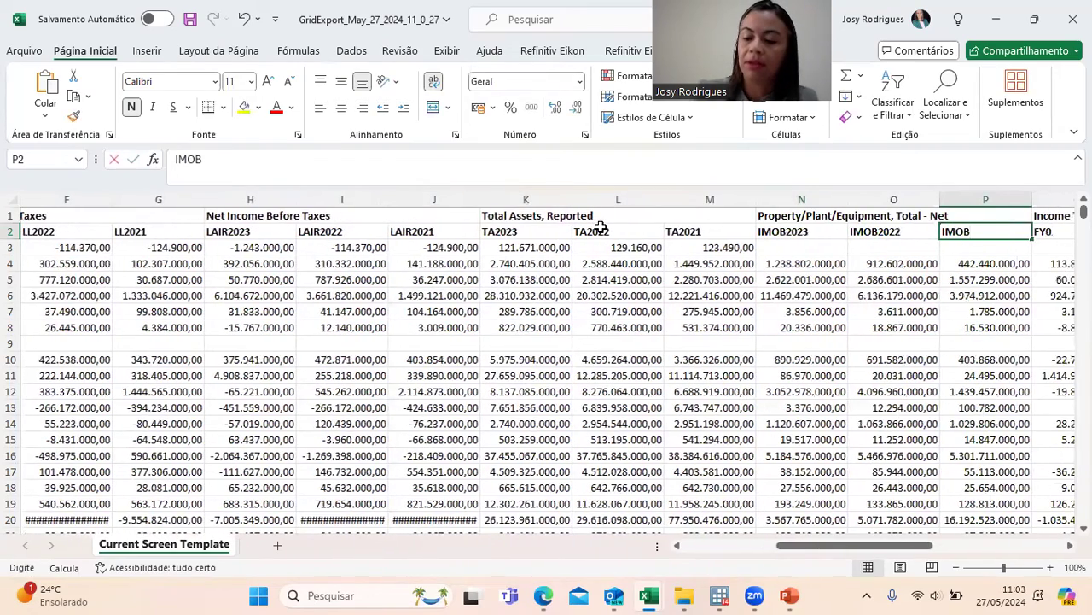
text(2021)
key(Tab)
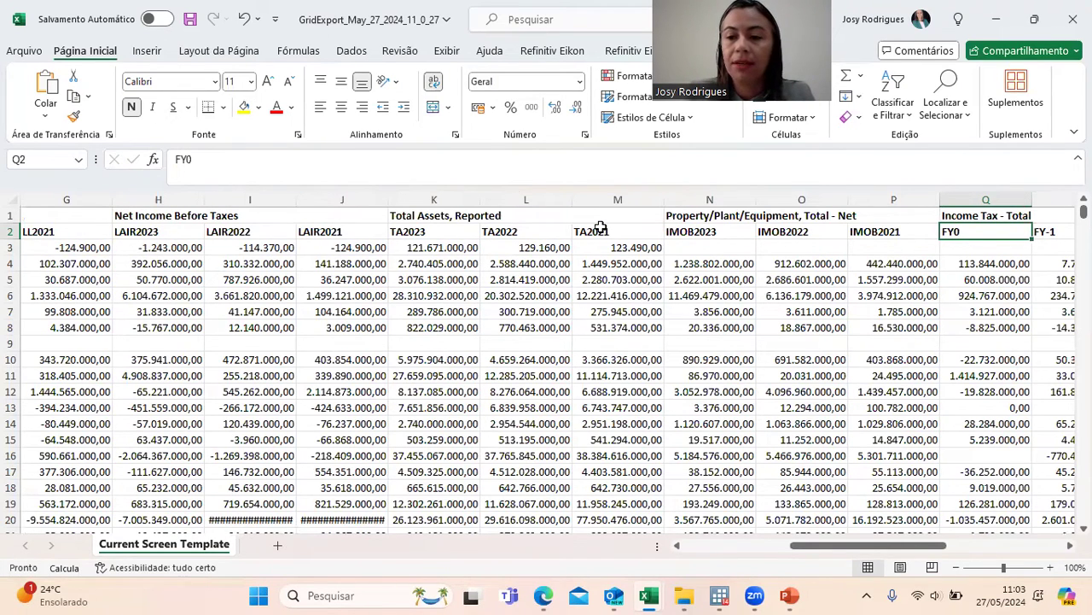
Rename the three fiscal-year headers under Income Tax - Total as TAX2023, TAX2022 and TAX2021
text(TAX)
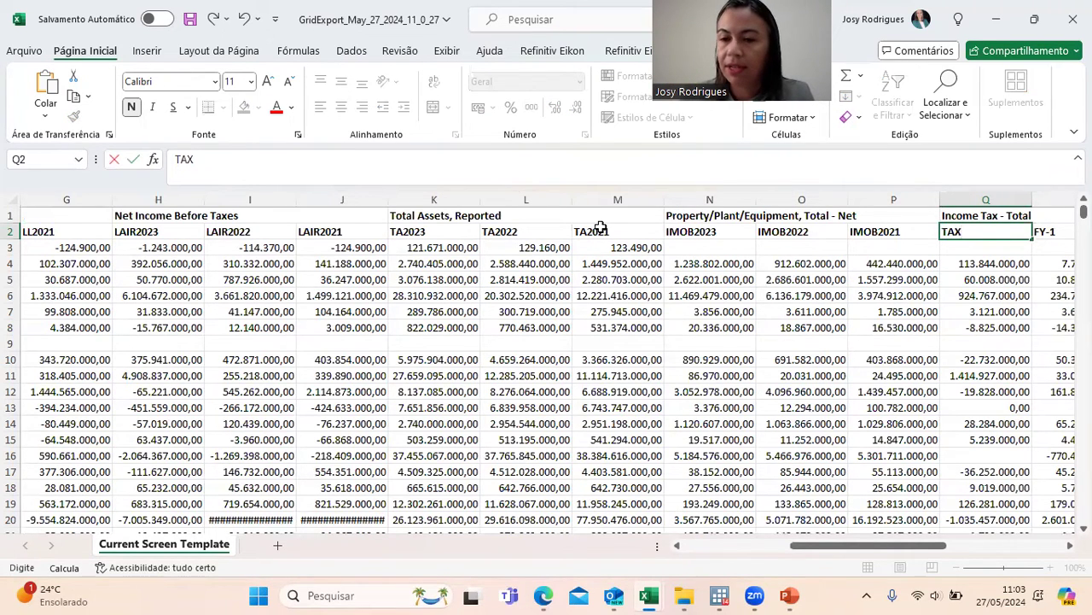
text(2023)
key(Tab)
text(TAX2022)
key(Tab)
text(T)
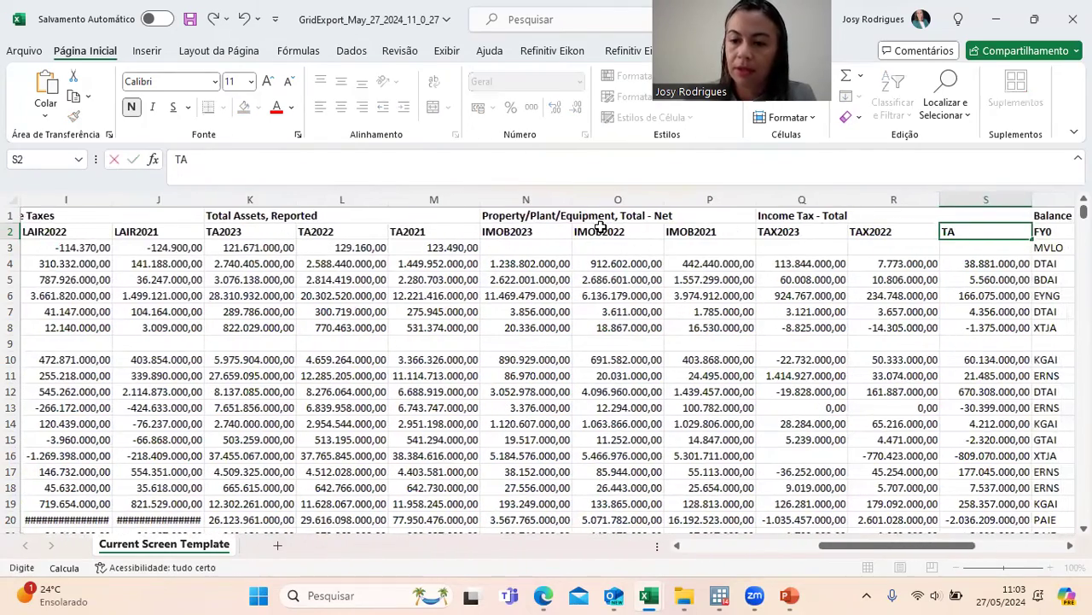
text(AX2021)
key(Tab)
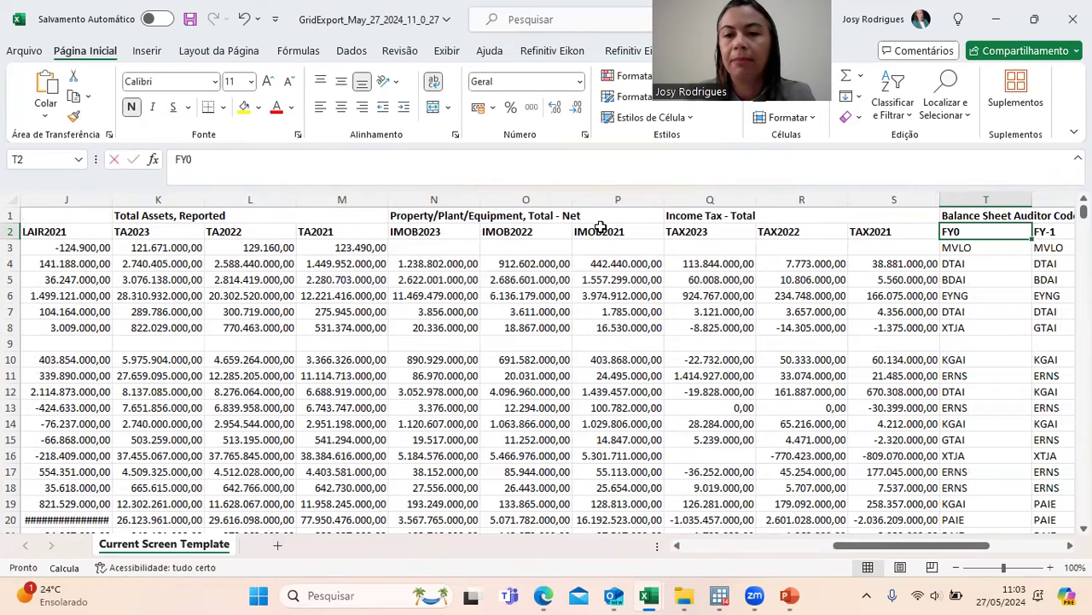
Rename the three fiscal-year headers under Balance Sheet Auditor Code as BIG42023, BIG42022 and BIG42021
text(BIG42023)
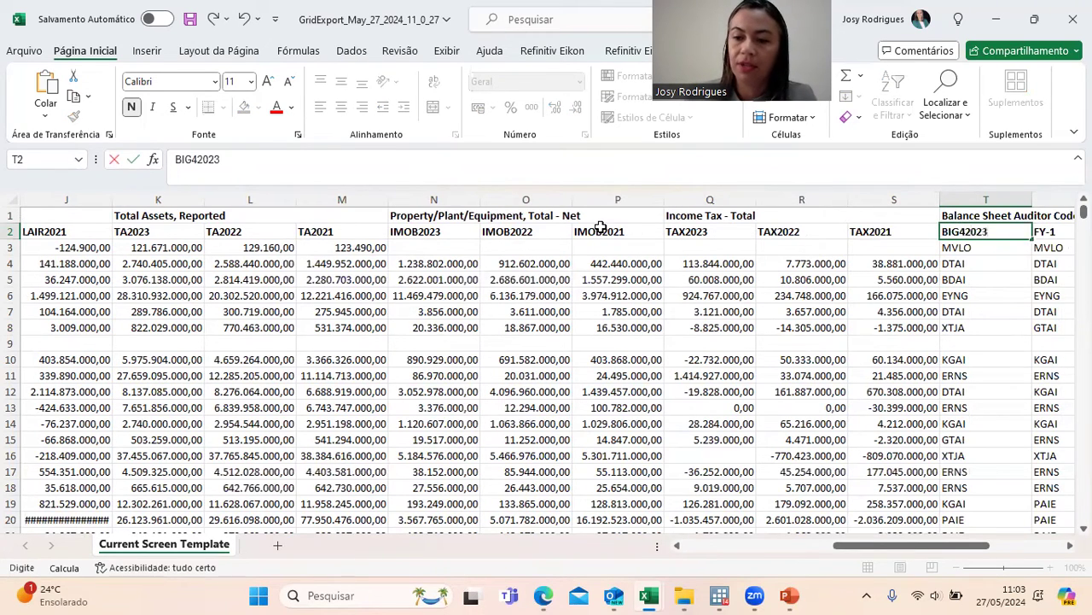
key(Tab)
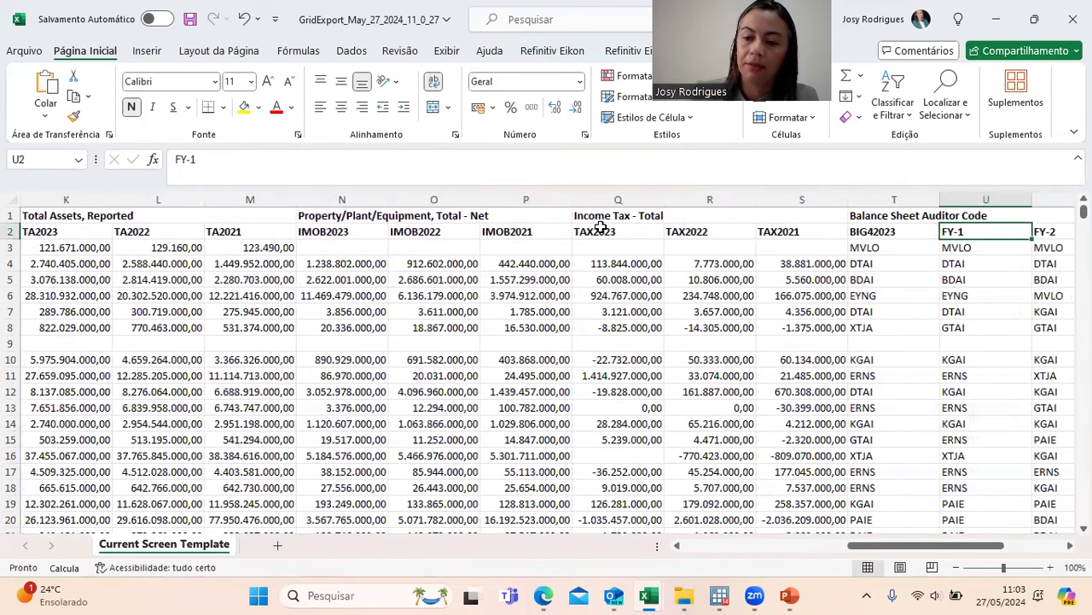
text(BIG42022)
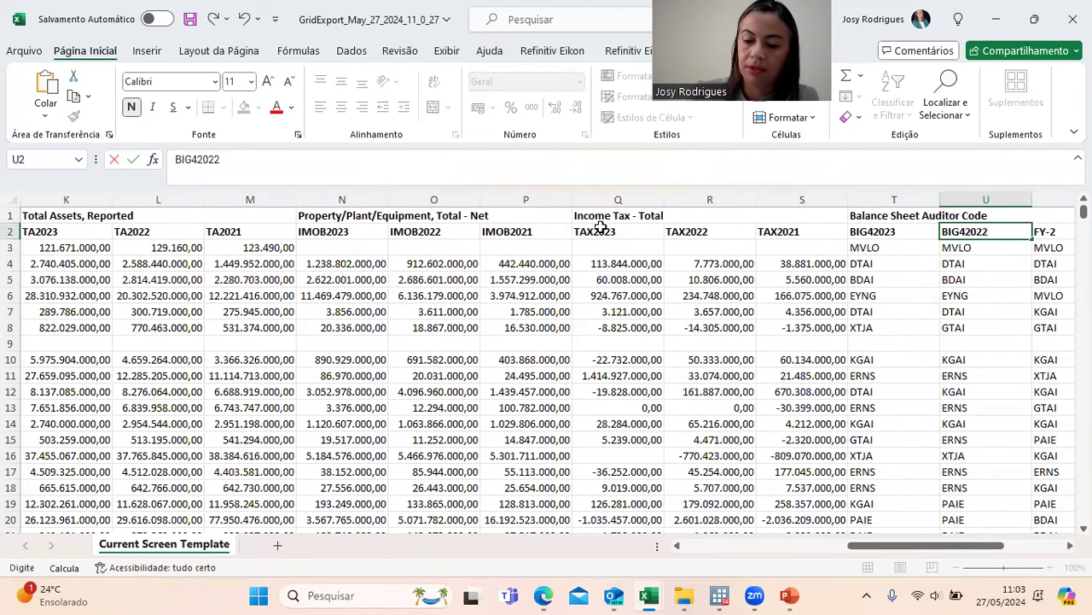
key(Tab)
text(BI)
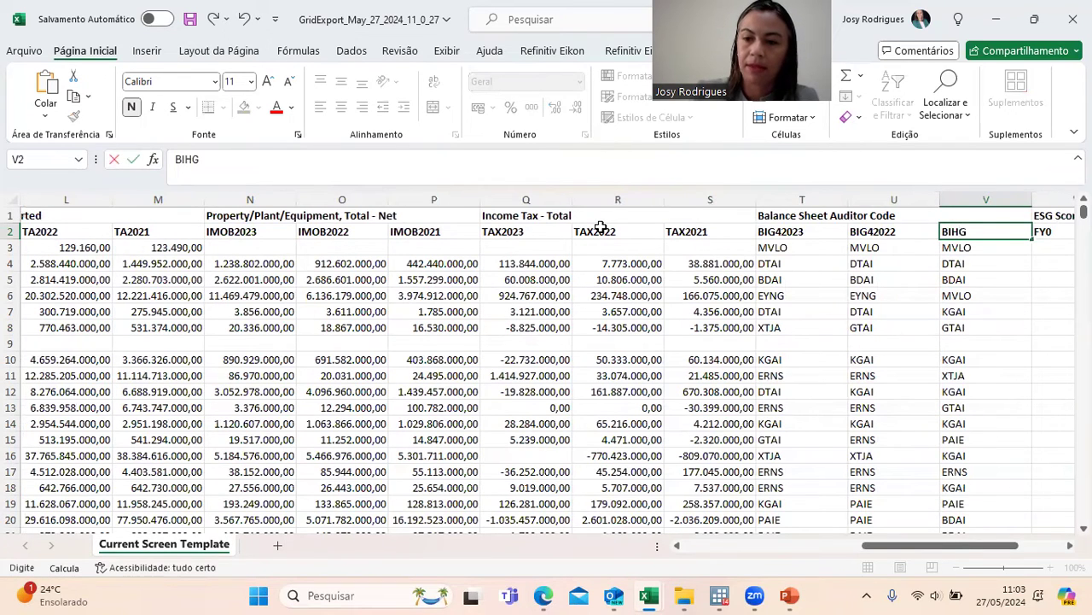
text(G42021)
key(Tab)
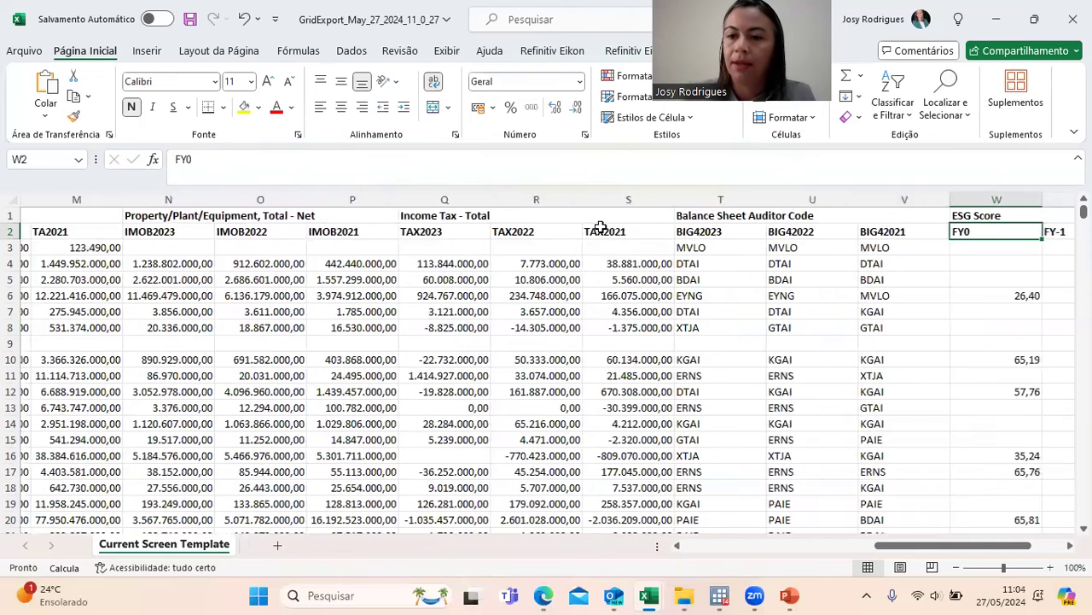
Rename the three fiscal-year headers under ESG Score as ESG2023, ESG2022 and ESG2021
key(Tab)
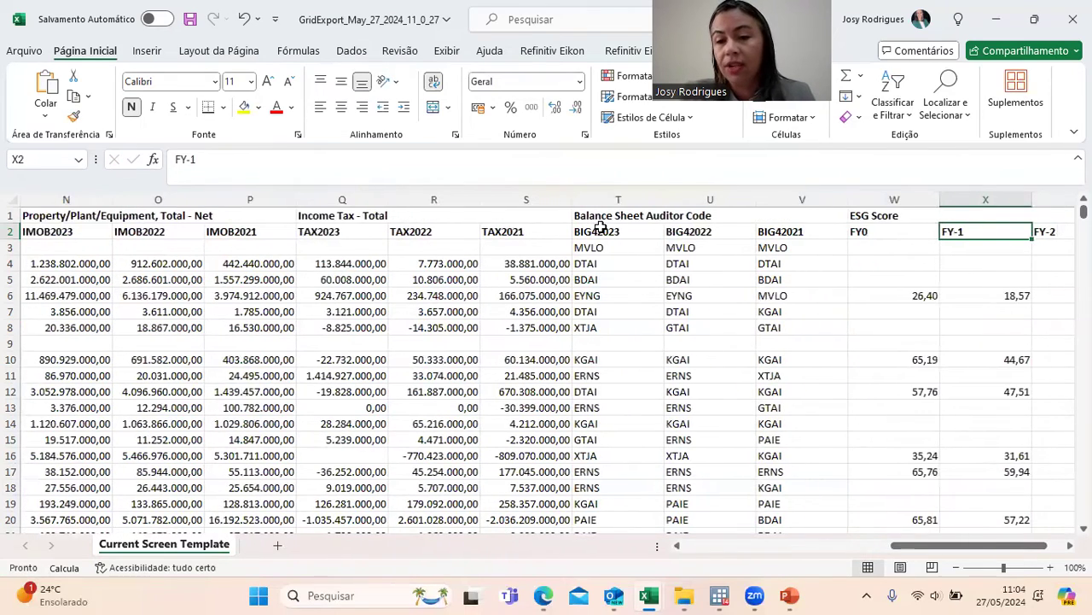
key(shift+Tab)
text(ESG)
key(Tab)
text(ESG)
key(Tab)
text(E)
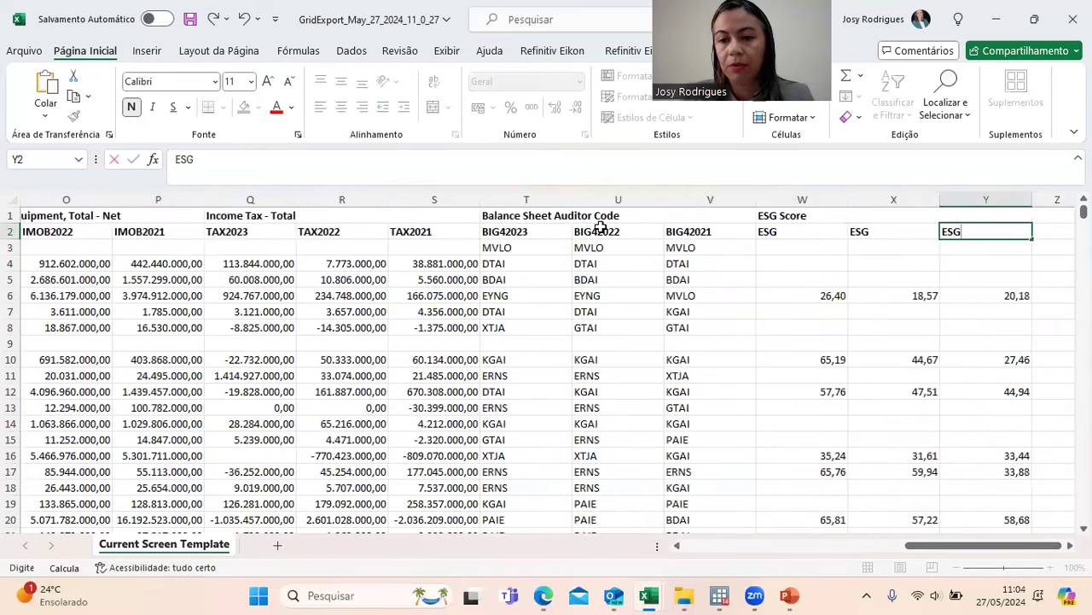
text(SG2021)
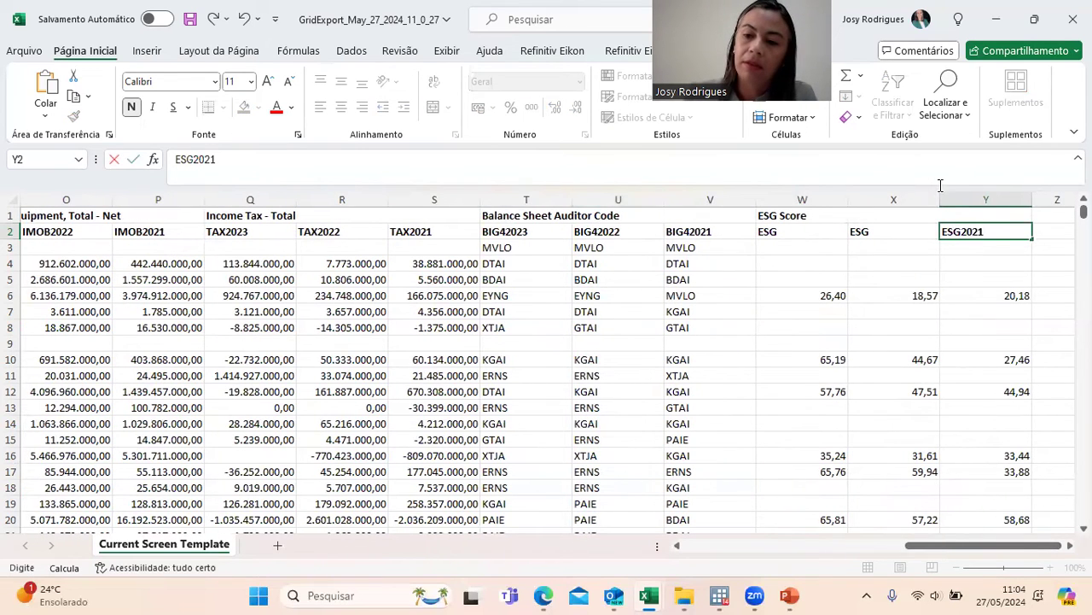
double_click(926, 226)
text(202)
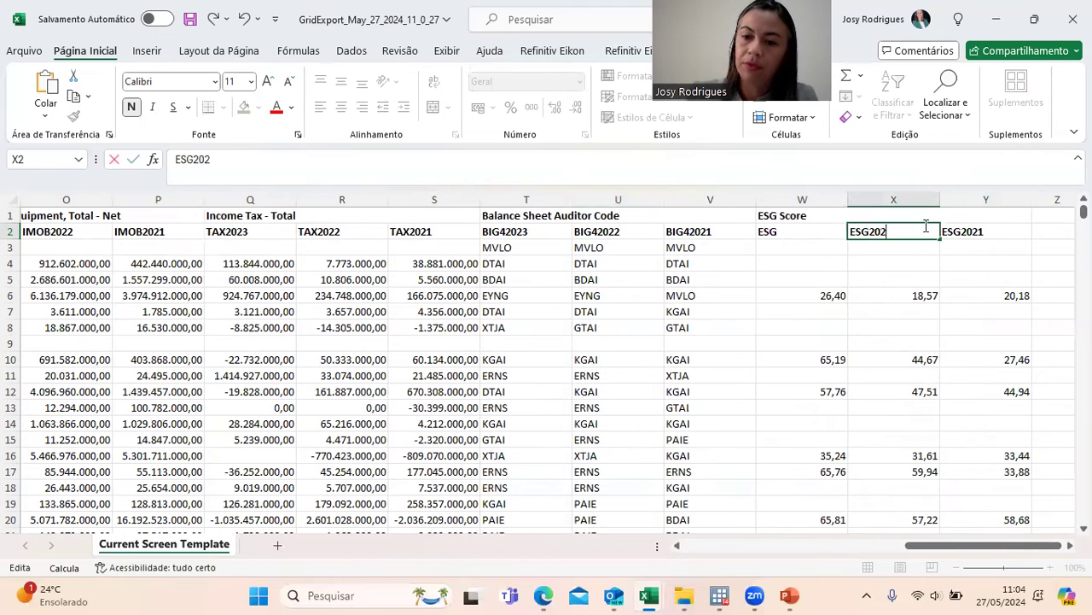
text(2)
double_click(832, 232)
text(2023)
key(Return)
click(832, 232)
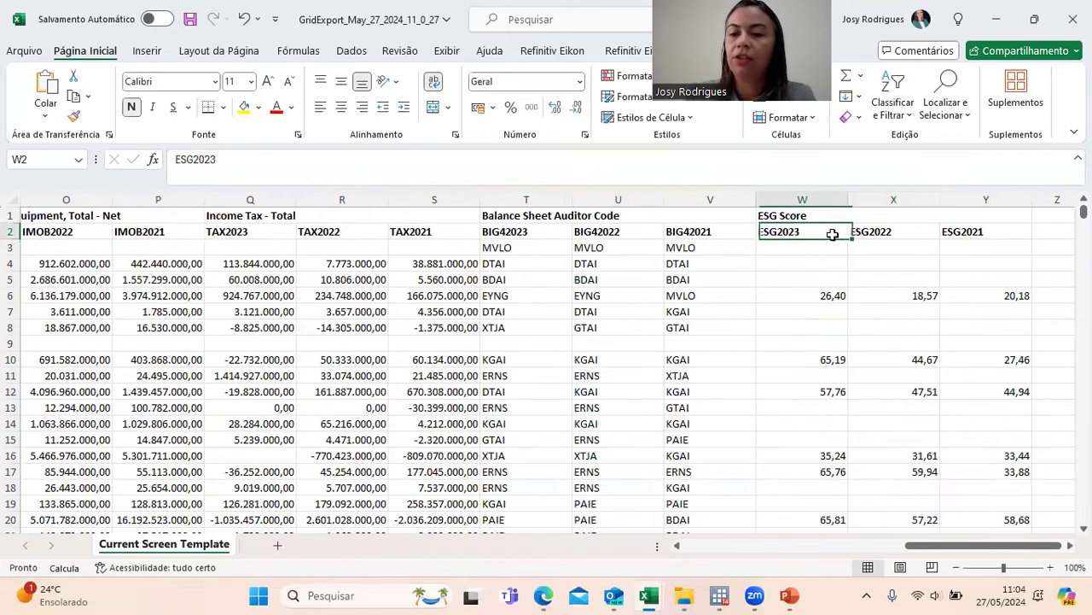
Review the renamed year headers from ESG2023 back to the Identifier column at the start of the sheet
key(Left)
key(Left)
key(Left)
key(Left)
key(Left)
key(Left)
key(Left)
key(Left)
key(Left)
key(Left)
key(Left)
key(Left)
key(Left)
key(Left)
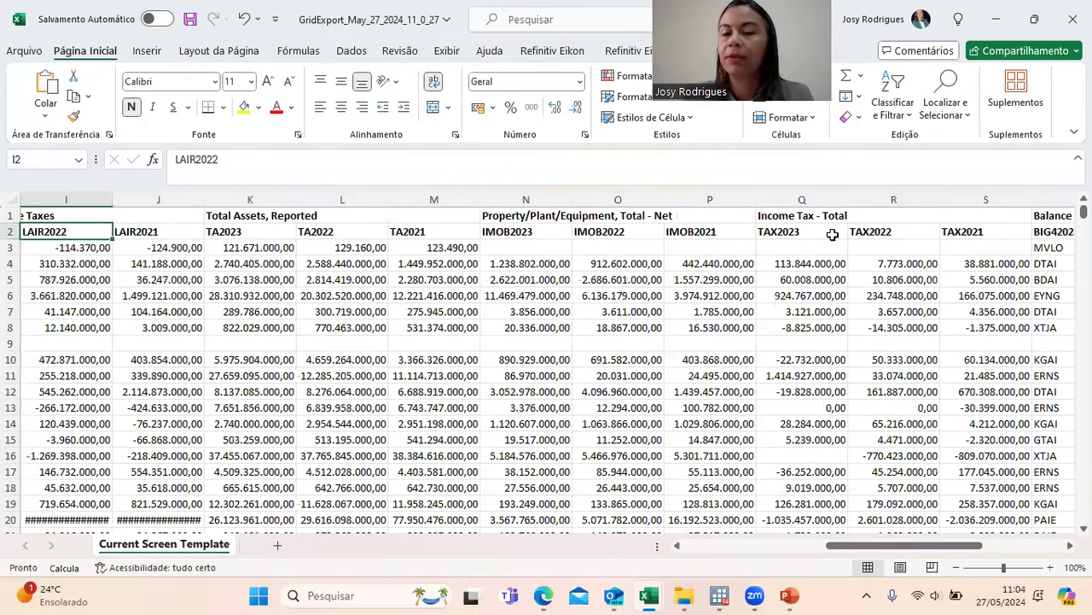
key(ctrl+Home)
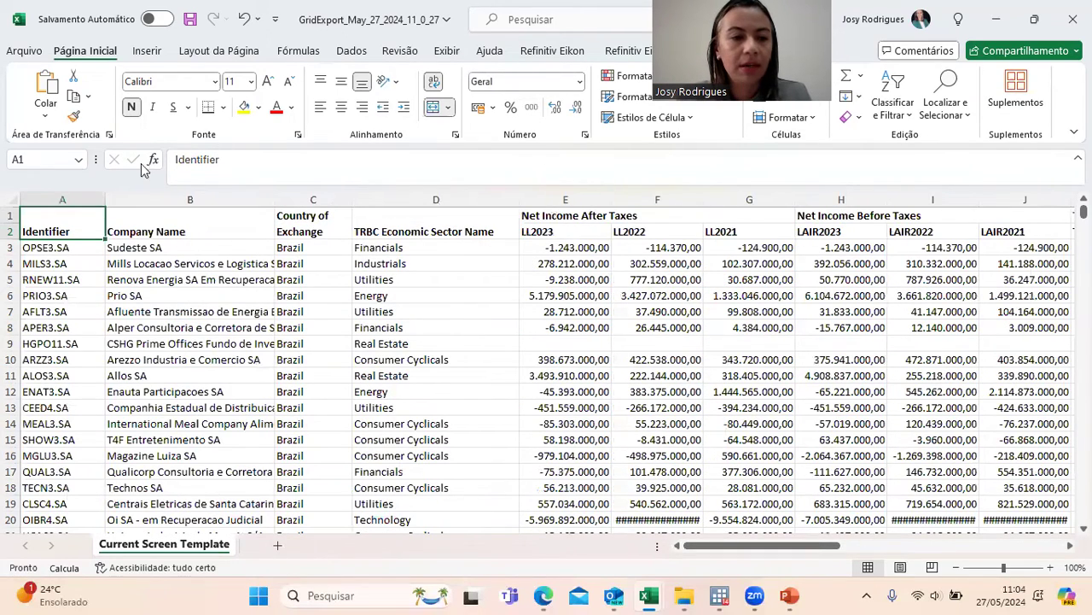
Try to delete the first row, which holds the long variable titles
click(12, 215)
right_click(12, 215)
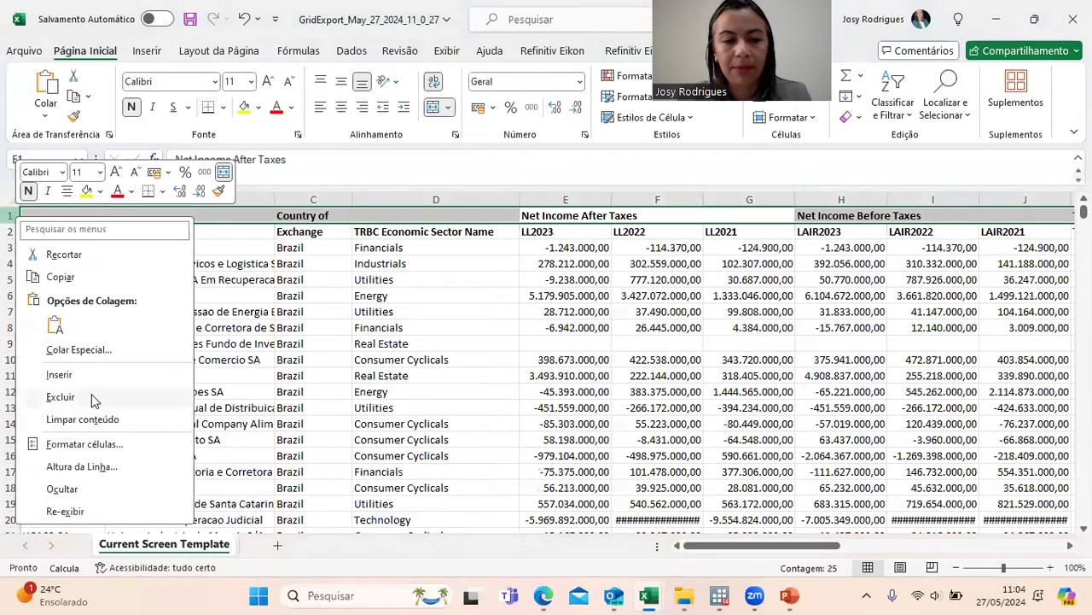
click(95, 396)
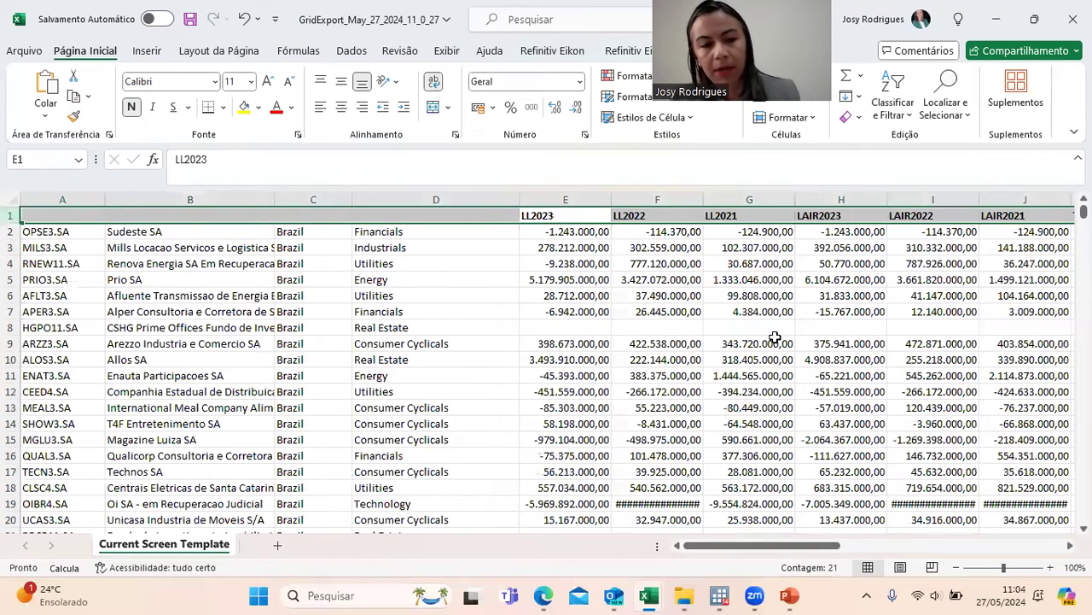
Try Merge and Center on the remaining header row, and undo back to the two-row header
key(alt+c)
key(m)
key(c)
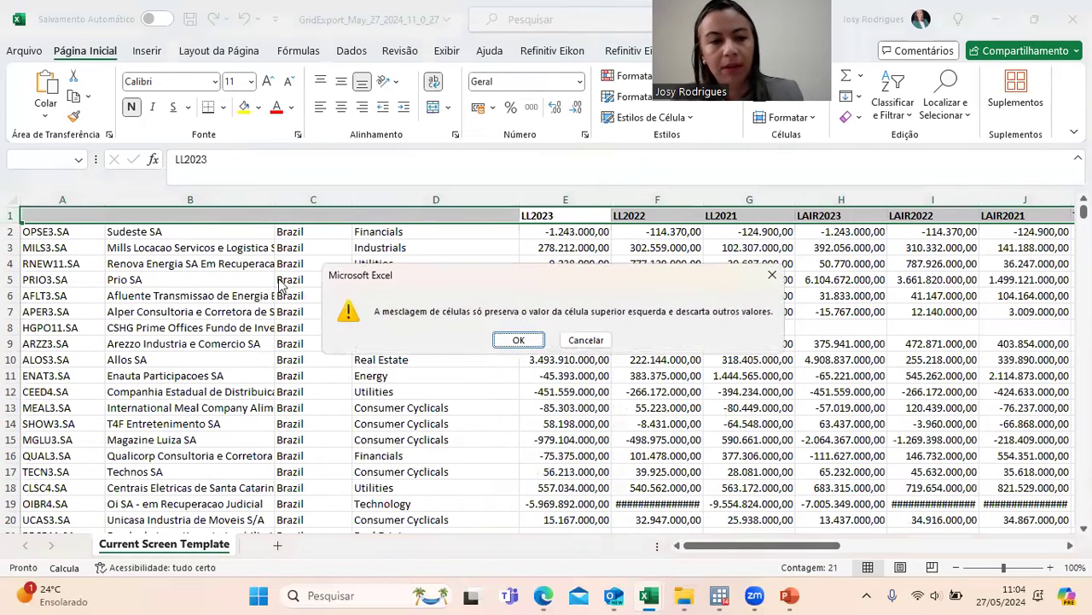
click(519, 340)
click(516, 342)
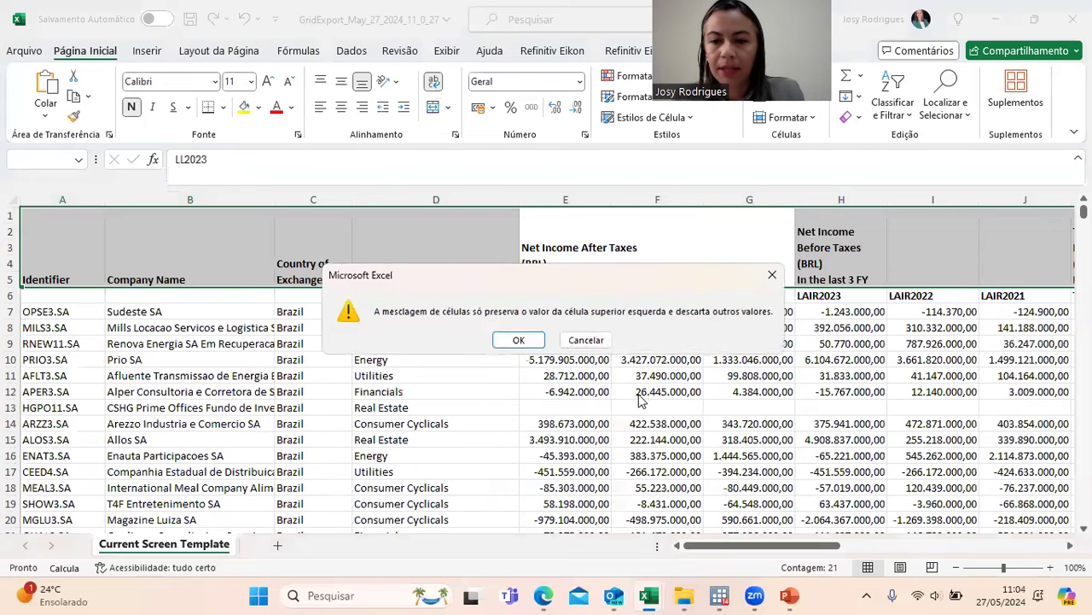
click(523, 342)
click(515, 341)
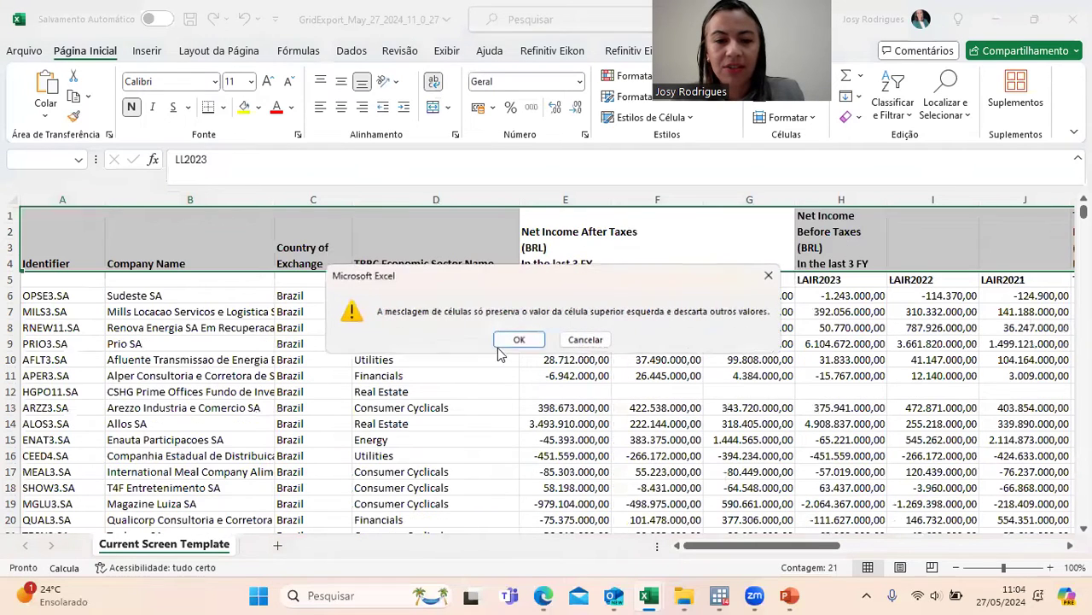
click(507, 344)
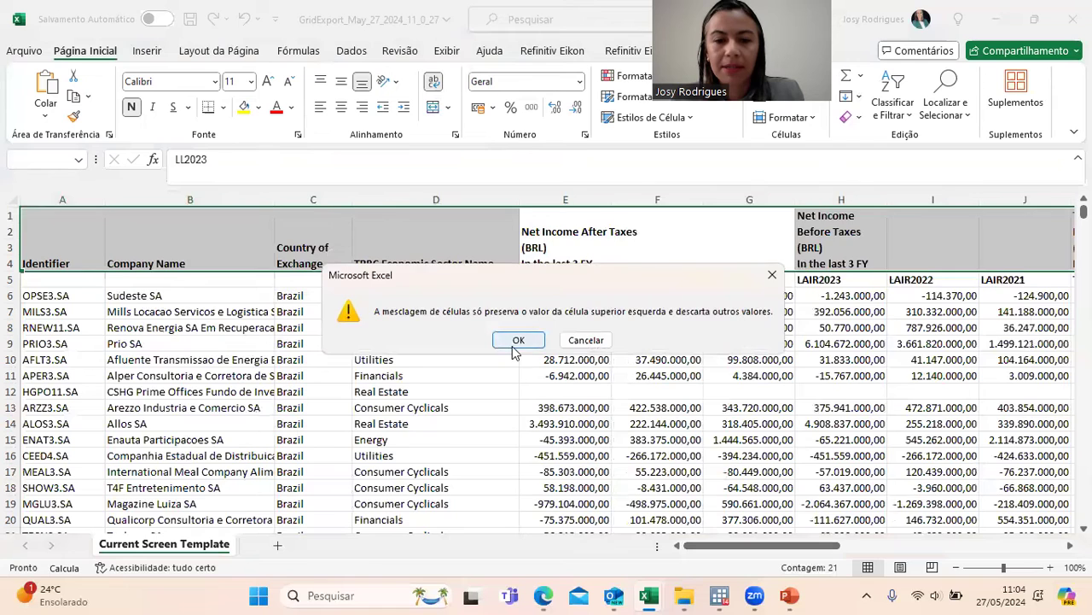
click(515, 342)
click(515, 341)
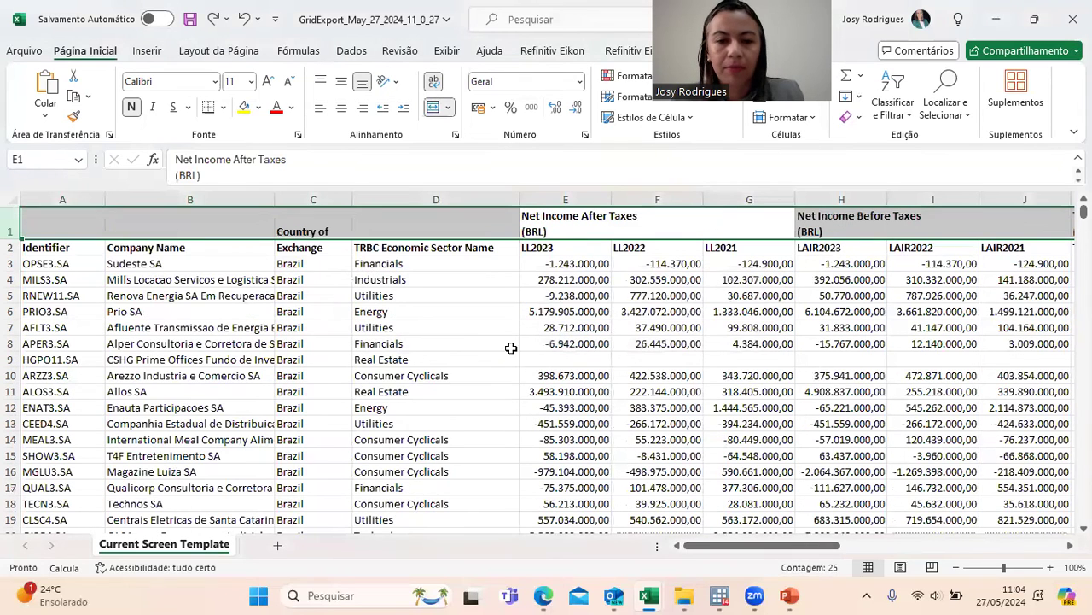
Unmerge the Identifier, Company Name, Country of Exchange and TRBC Economic Sector Name headers across rows 1 and 2
click(239, 326)
drag(82, 231, 426, 225)
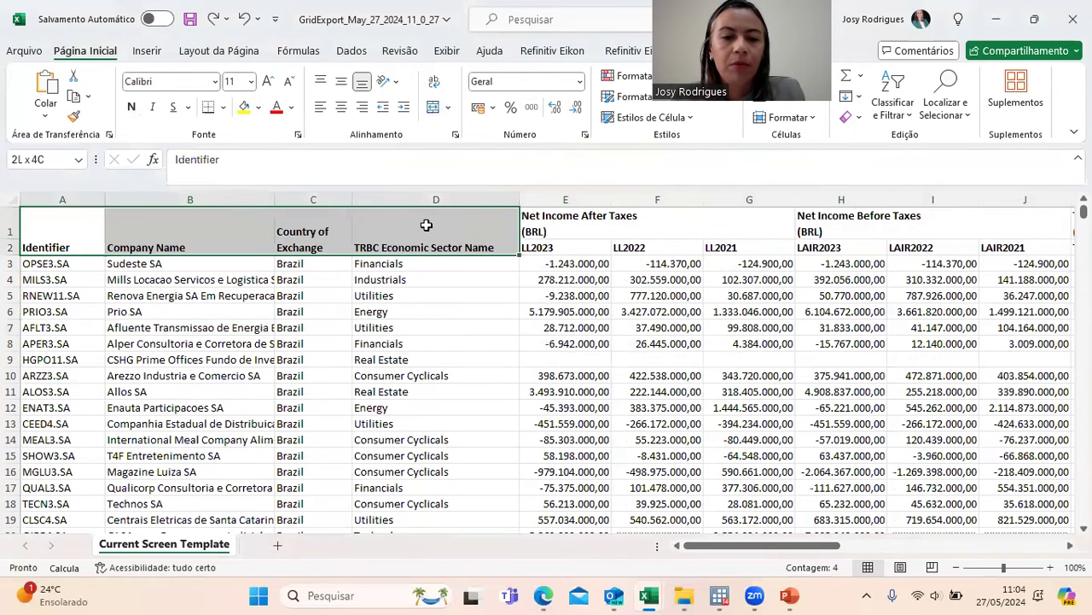
right_click(429, 226)
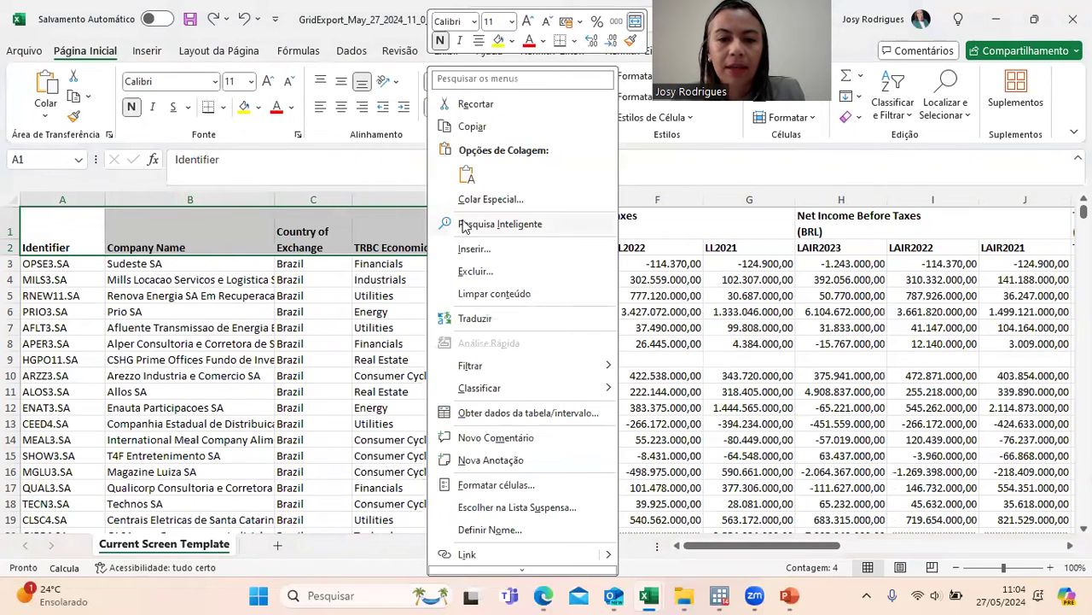
key(Escape)
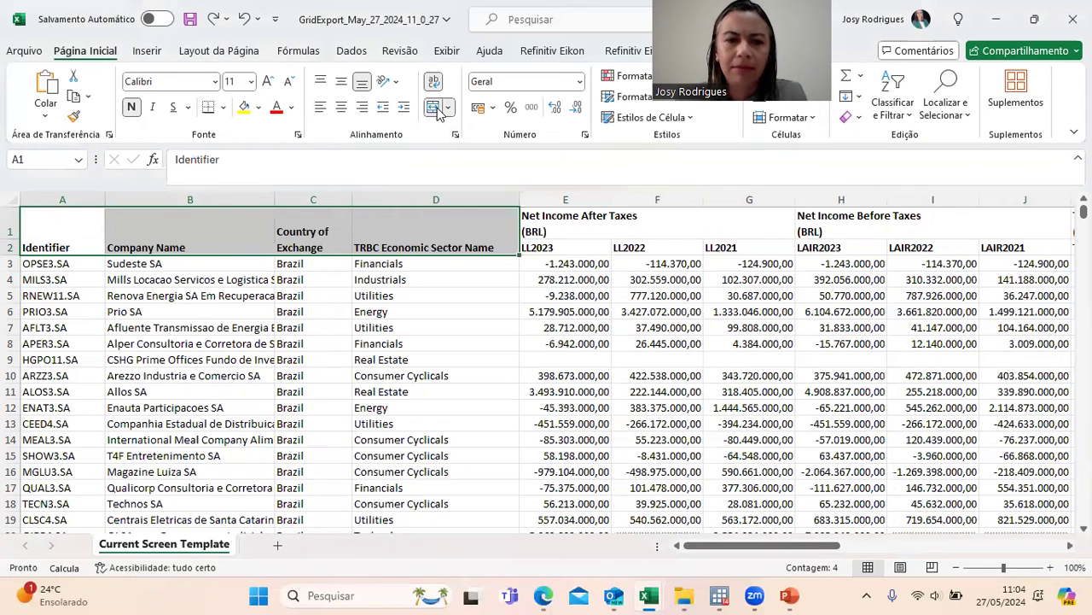
click(358, 285)
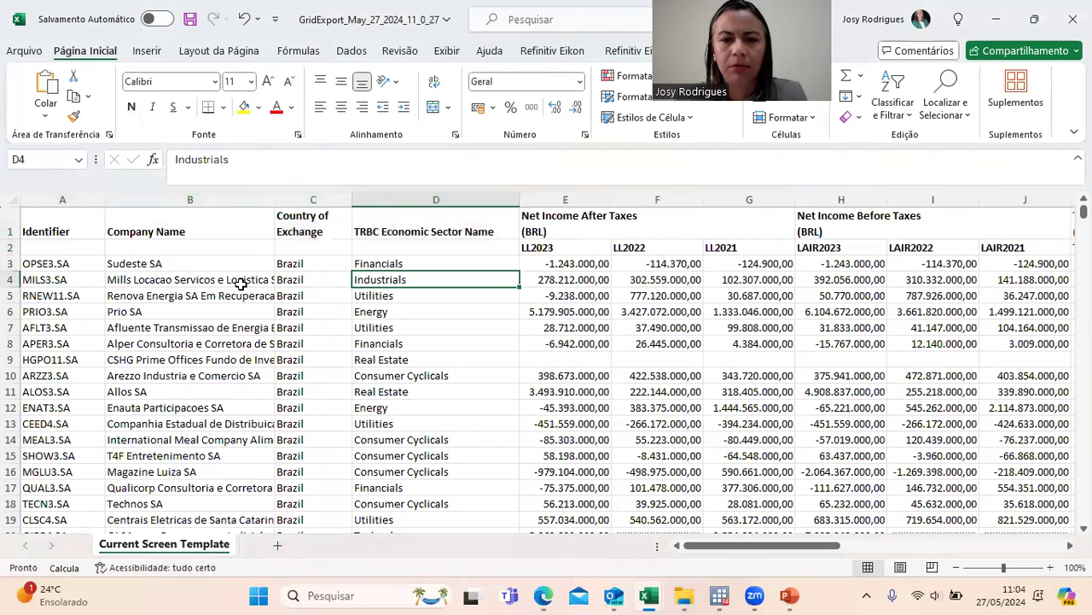
Copy the Identifier, Company Name, Country of Exchange and TRBC Economic Sector Name headers from row 1 into row 2
drag(74, 220, 384, 231)
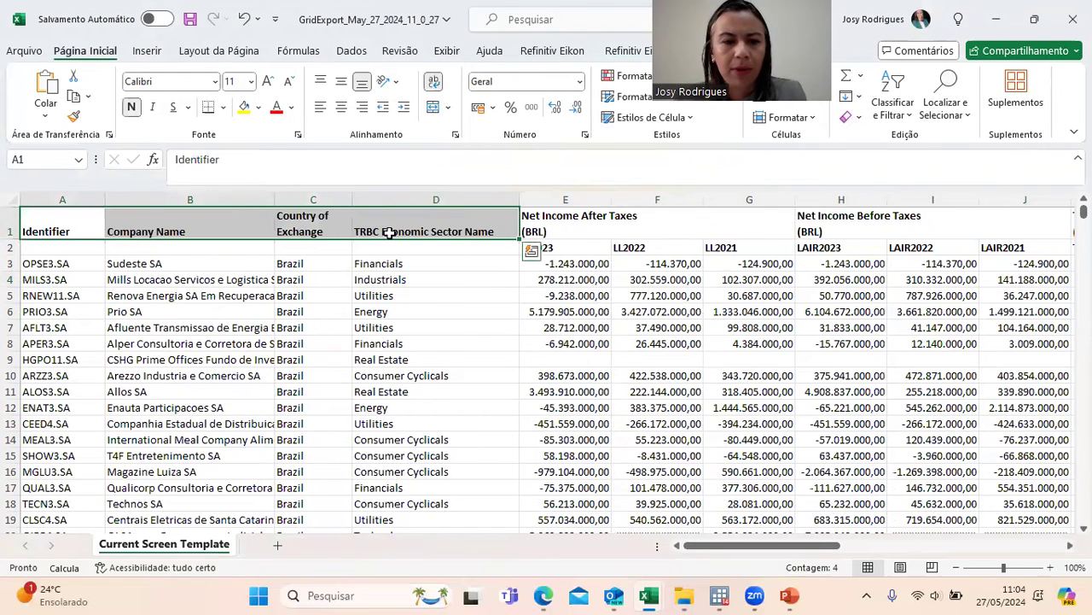
key(ctrl+c)
click(58, 248)
key(ctrl+v)
click(156, 363)
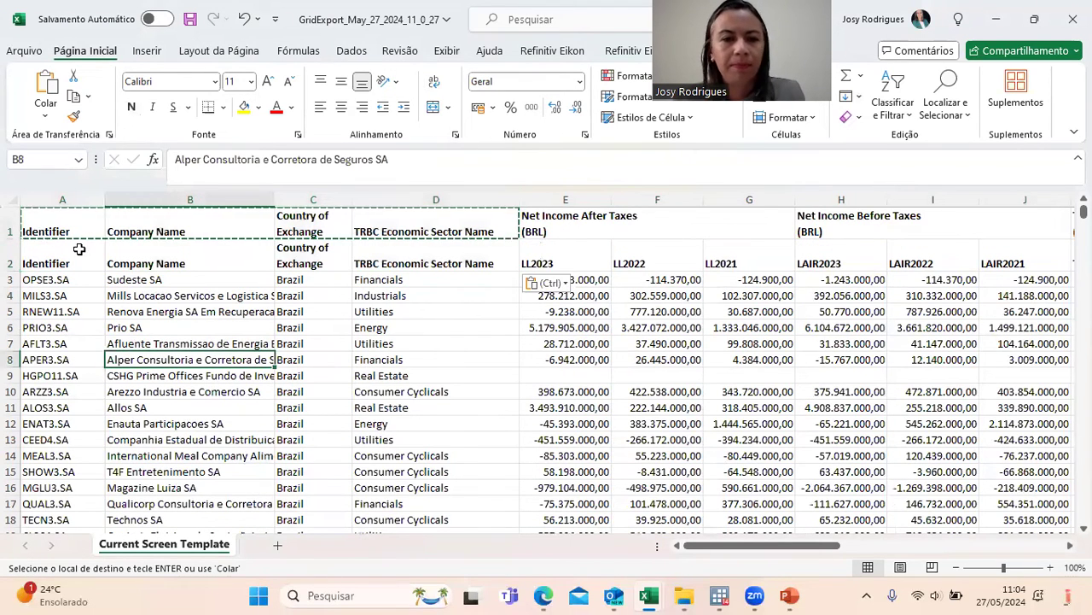
Delete row 1 with the long variable titles, leaving the short names as the only header row
click(5, 226)
right_click(5, 226)
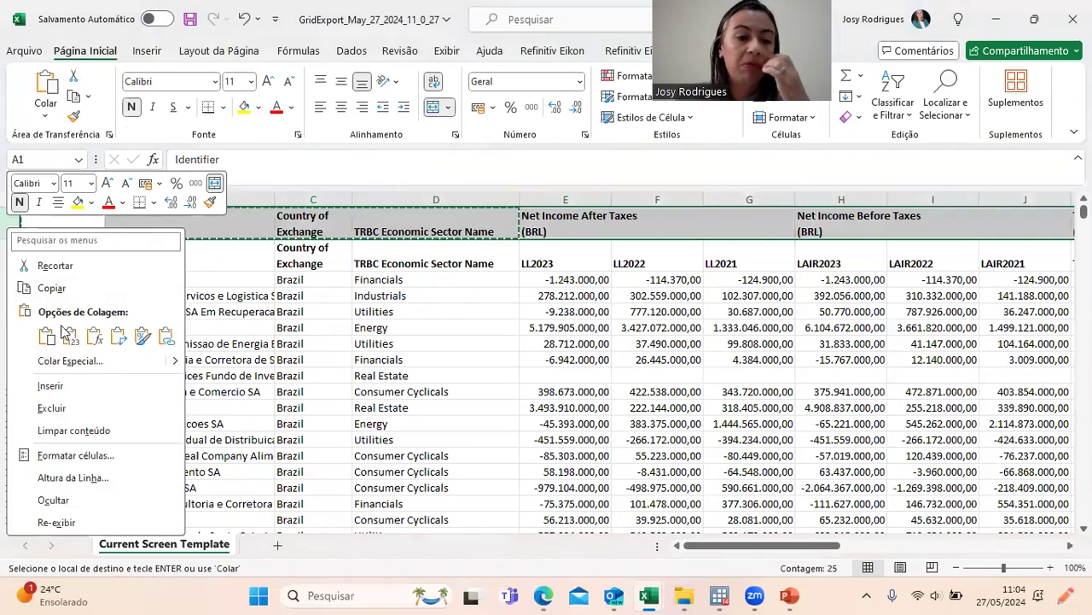
click(51, 408)
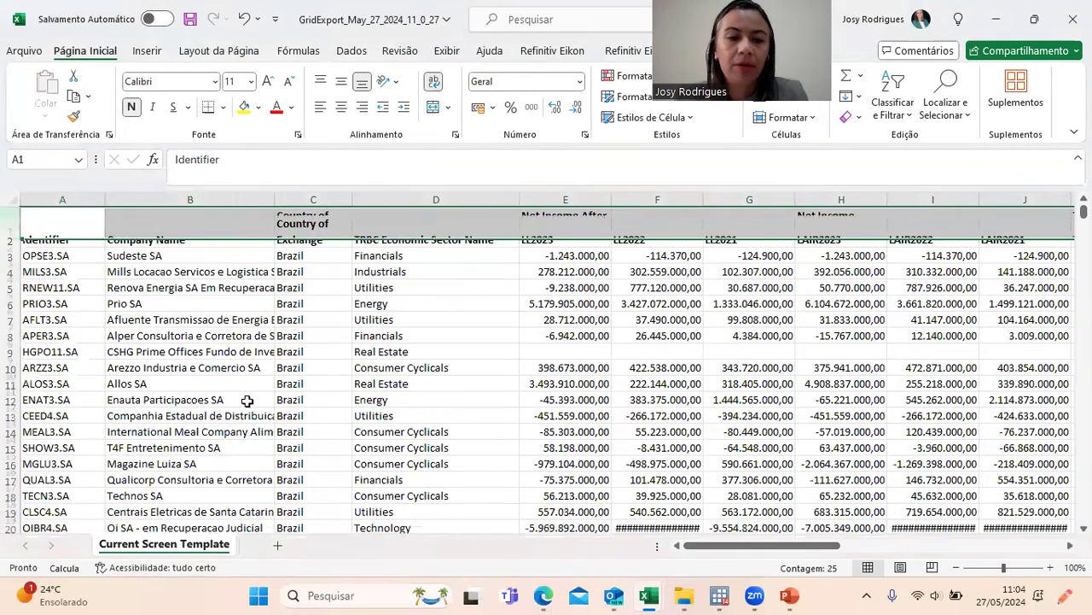
click(1020, 391)
drag(813, 547, 544, 596)
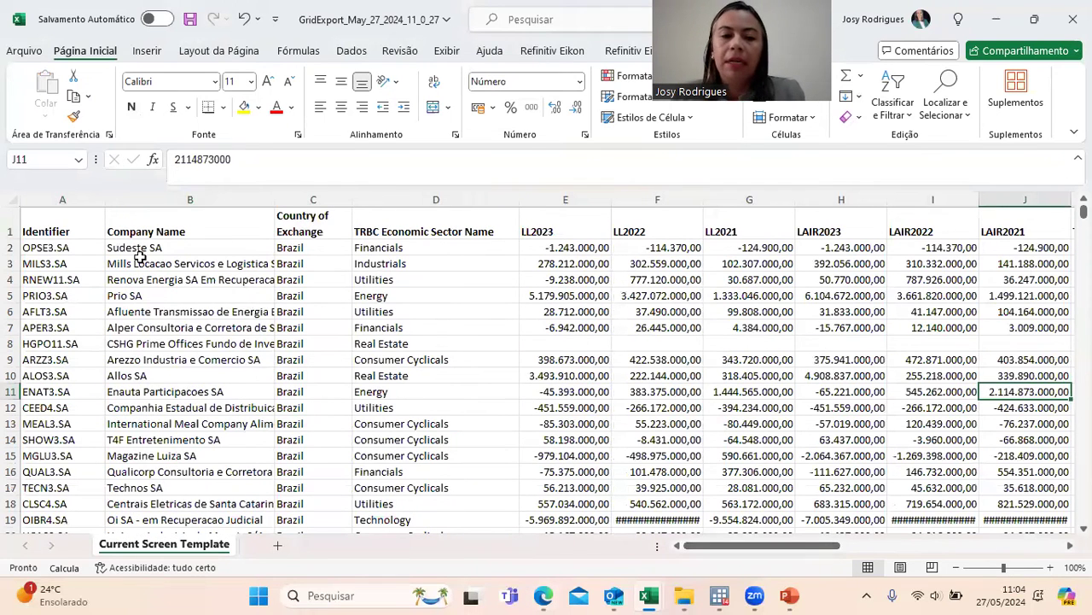
Insert a new column before Identifier and give it the header ID
click(63, 199)
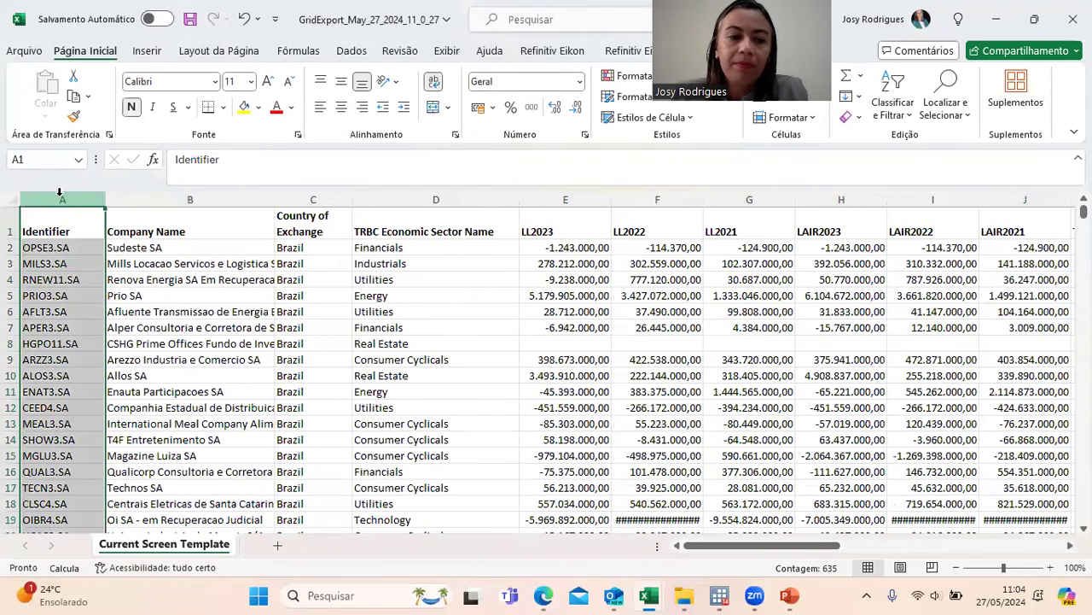
right_click(63, 202)
click(106, 353)
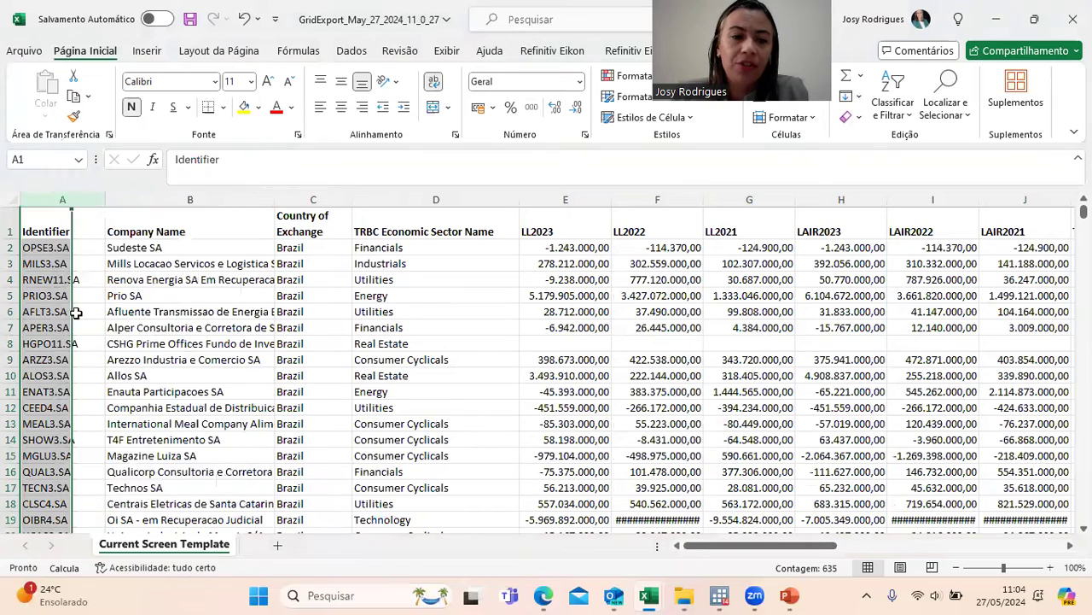
click(44, 227)
text(ID)
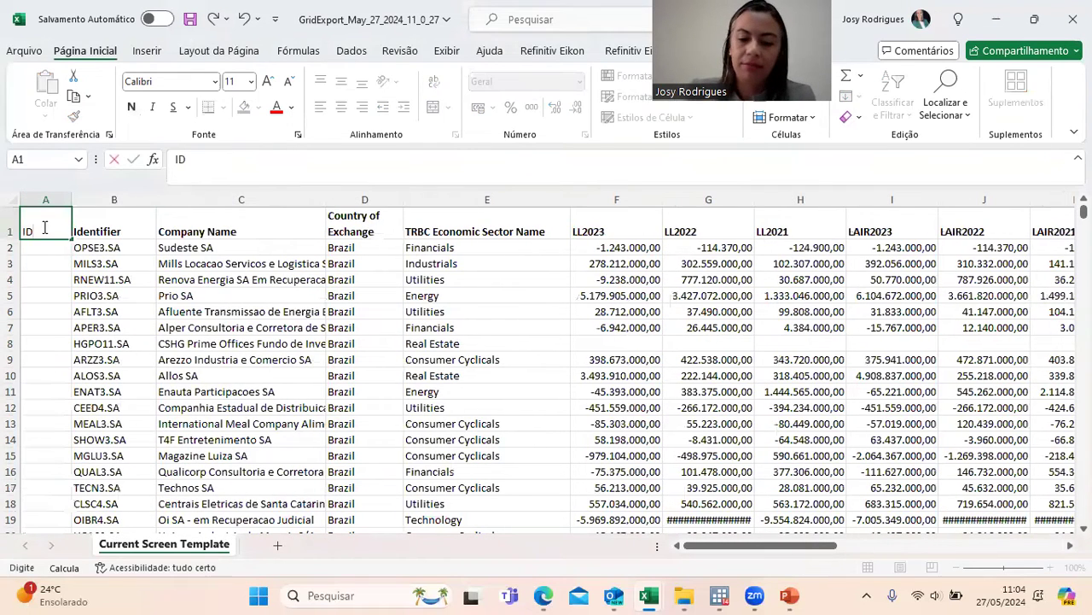
key(Return)
Number the companies in the ID column by entering 1 and 2 and filling the series down to the last row
text(1)
key(Return)
text(2)
key(Return)
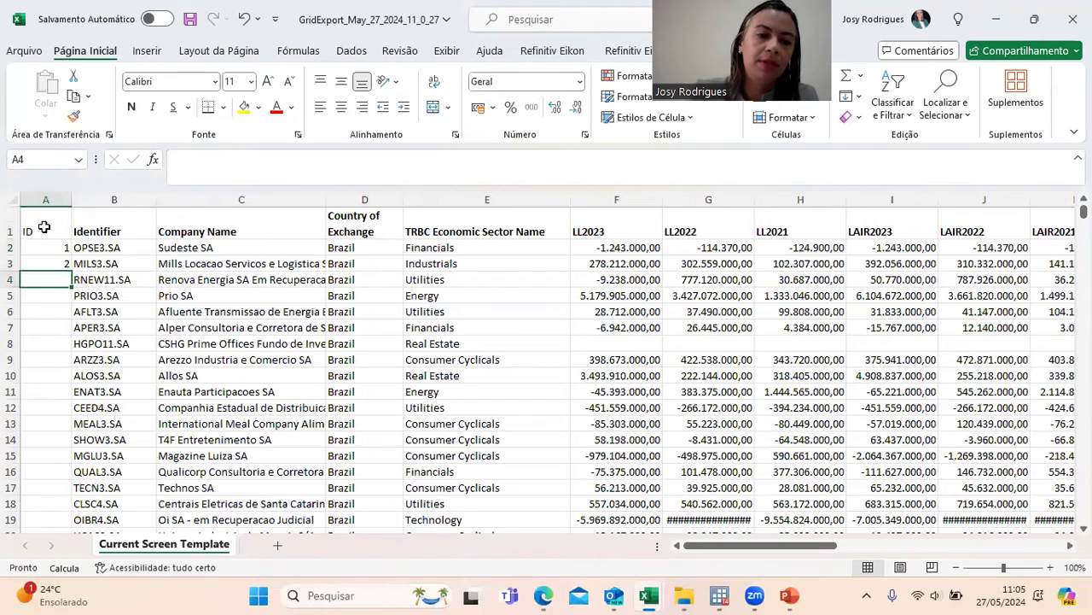
drag(65, 248, 62, 259)
double_click(70, 270)
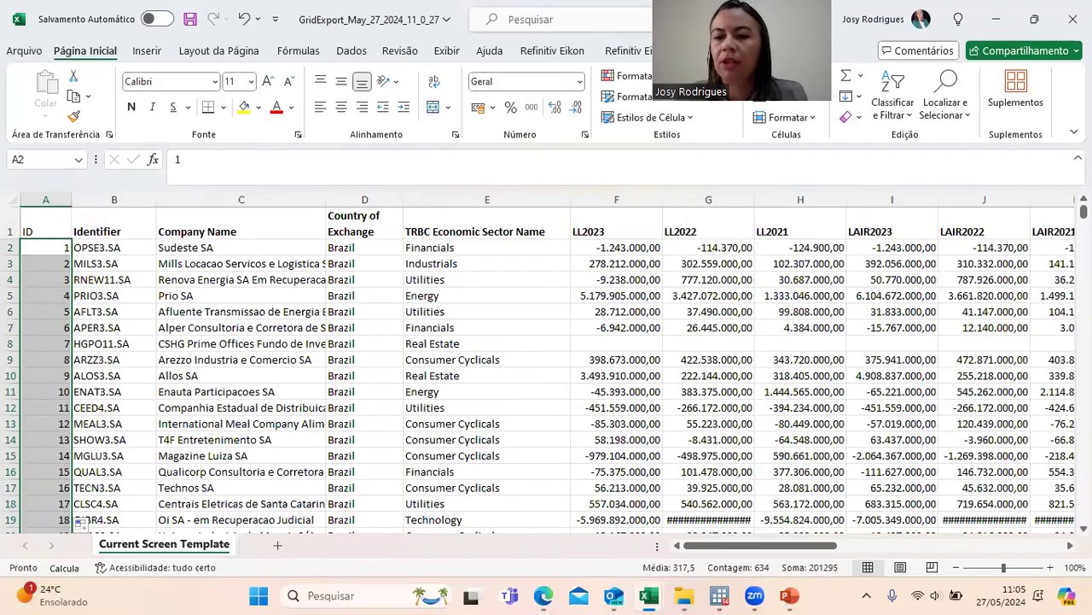
Add the header ETR2023 in AA1, directly after the ESG2021 column
mouse_move(1084, 211)
mouse_down()
mouse_move(1084, 431)
mouse_move(1084, 211)
mouse_up()
drag(832, 546, 1055, 576)
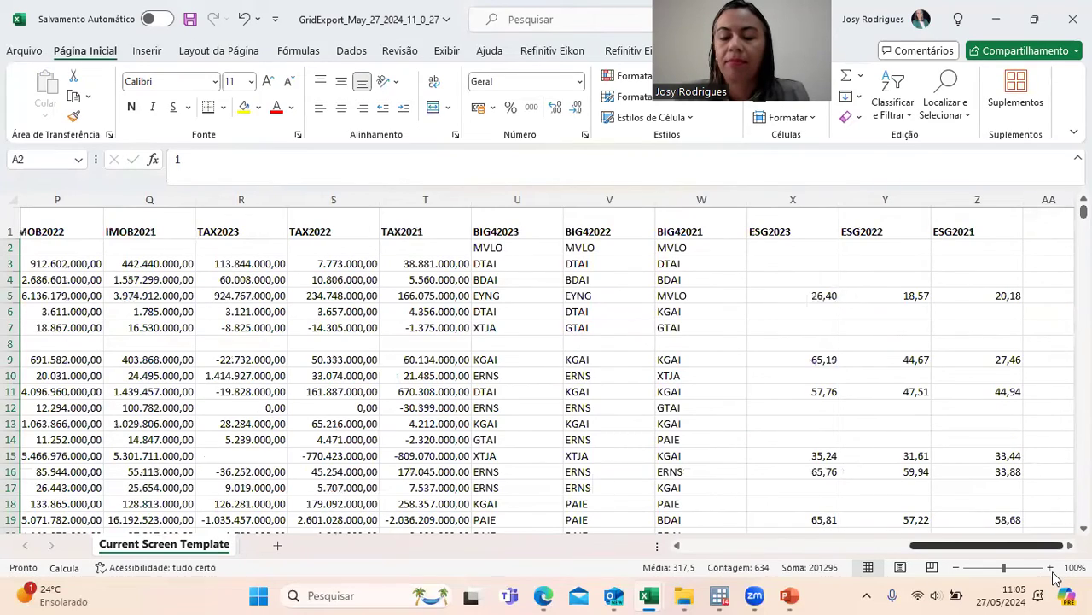
scroll(992, 587, left, 5)
scroll(853, 597, right, 1)
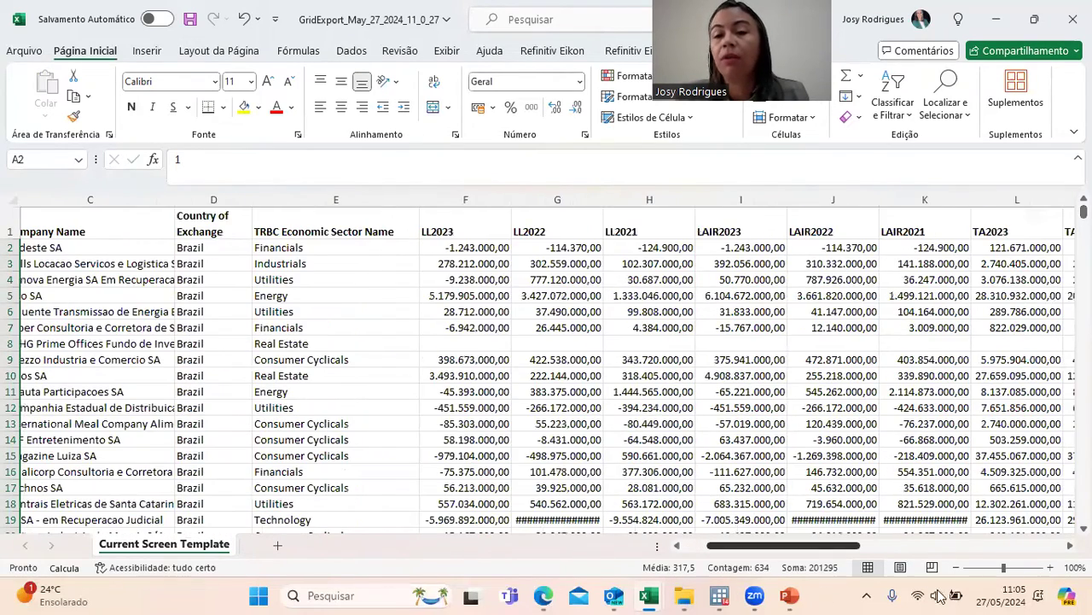
scroll(1052, 596, right, 5)
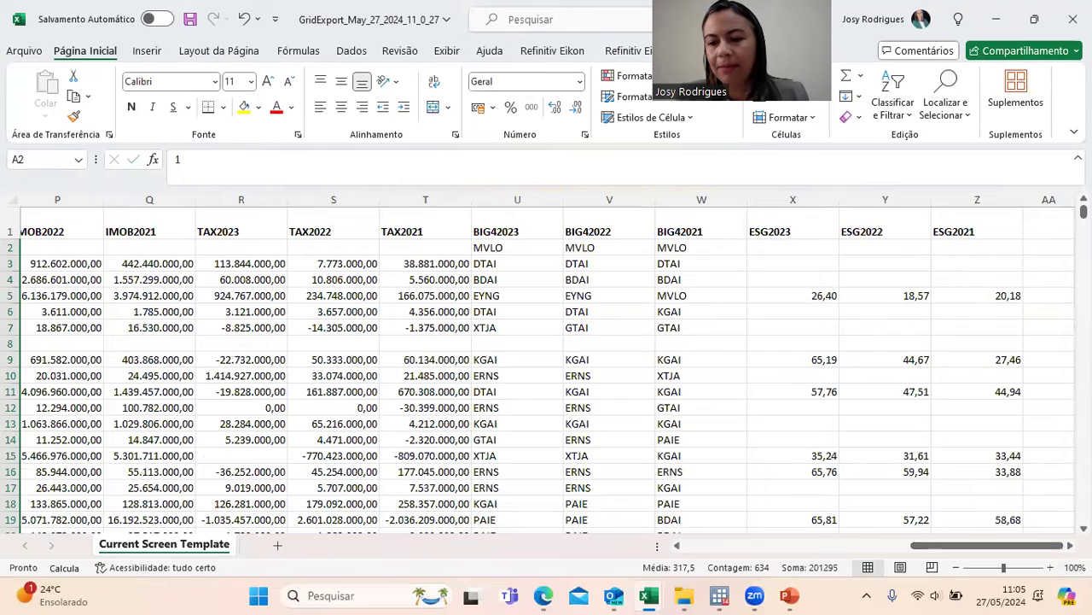
scroll(870, 234, right, 2)
click(872, 232)
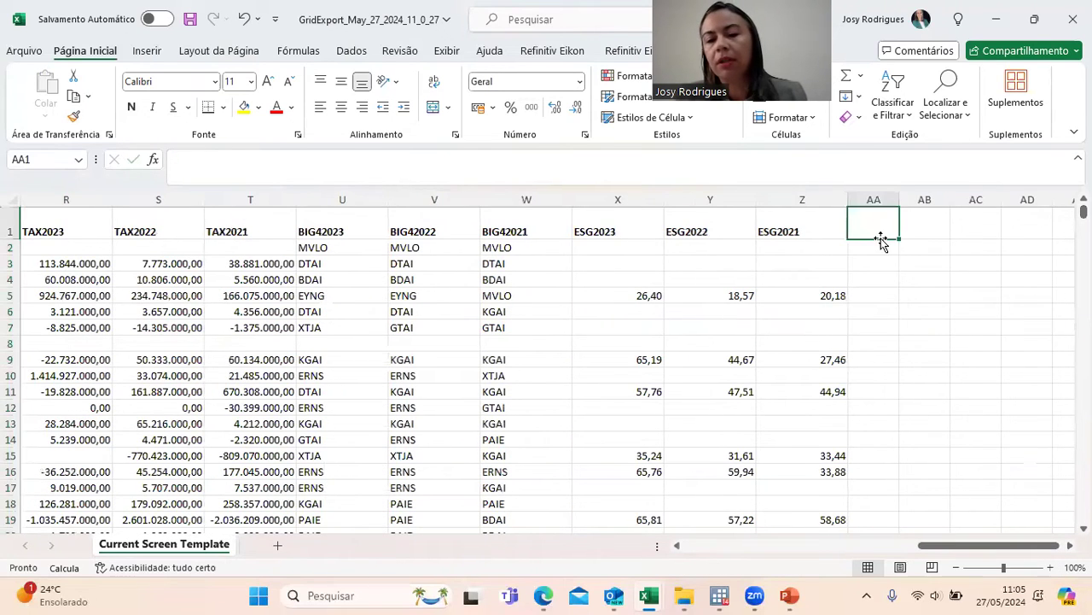
drag(573, 230, 811, 229)
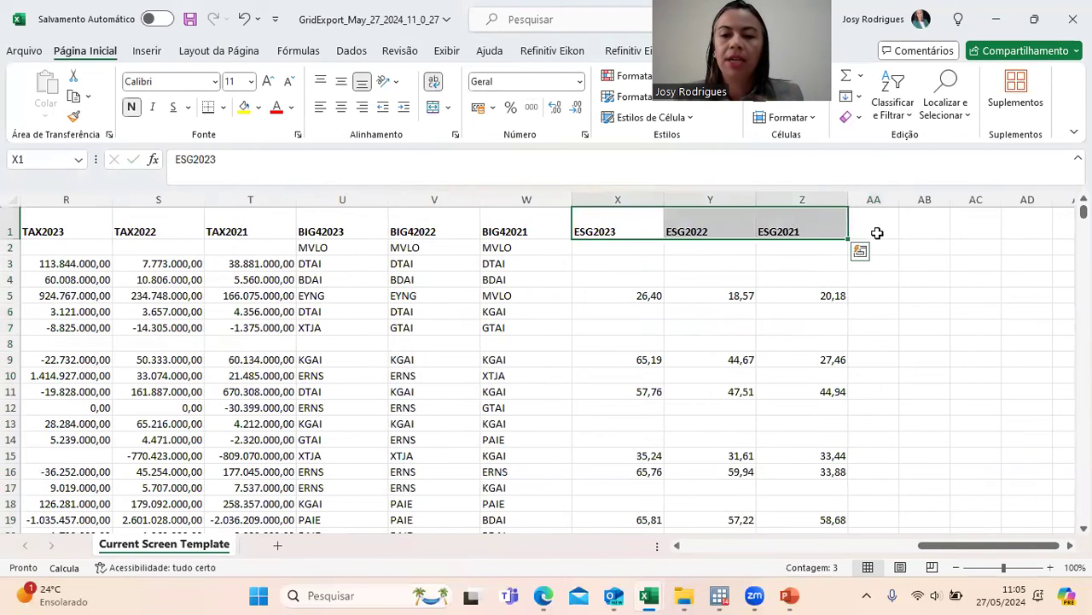
click(878, 235)
text(ETR)
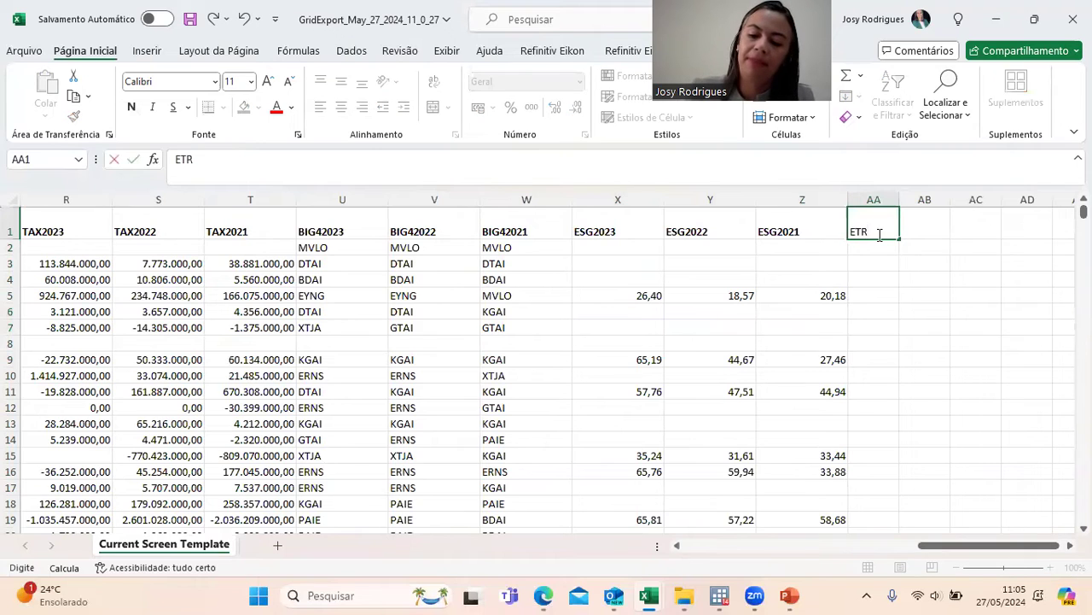
text(2023)
key(Tab)
Add the headers ETR2022 in AB1 and ETR2021 in AC1
text(ES)
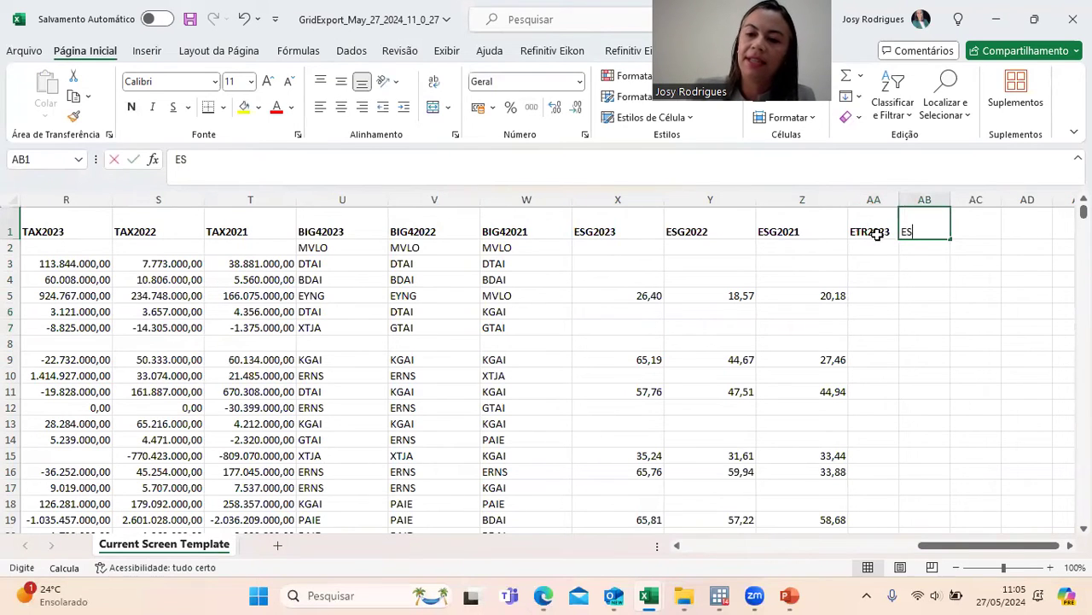
text(R202)
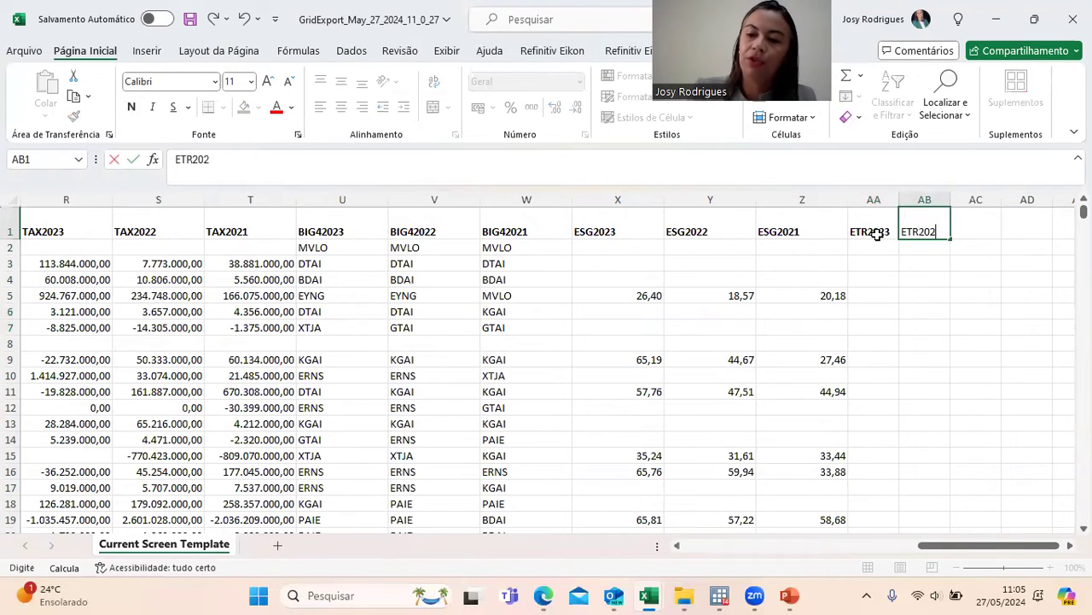
text(2)
key(Tab)
text(ESR2021)
key(Return)
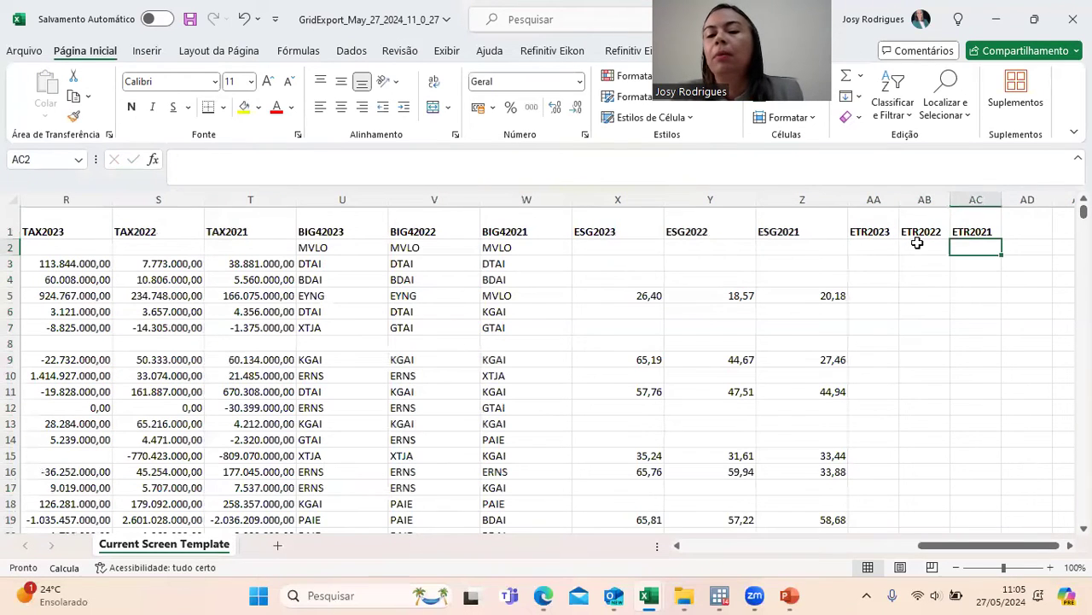
click(882, 249)
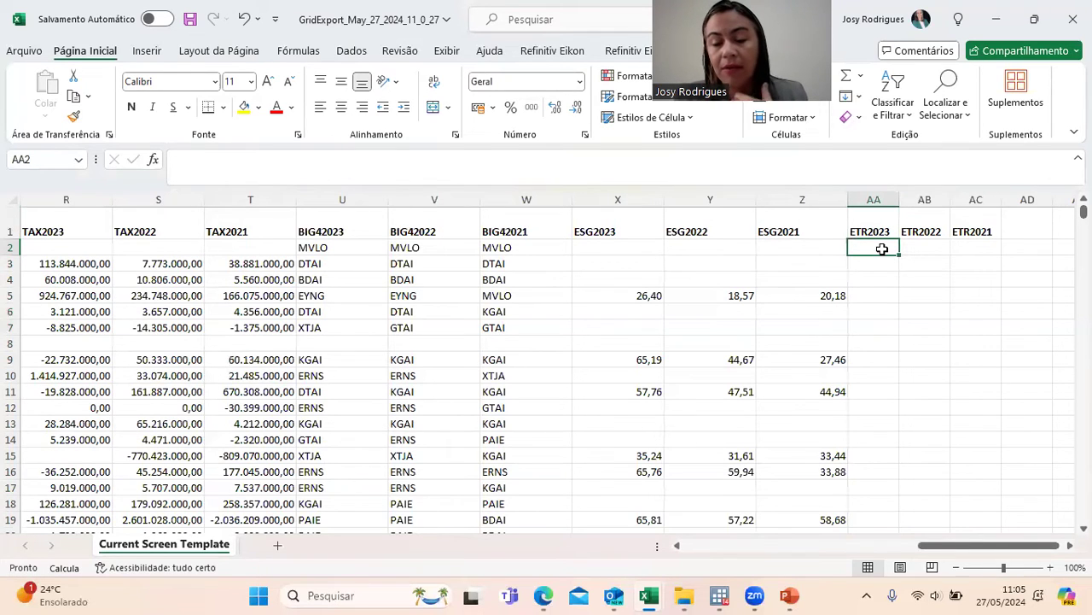
drag(869, 231, 960, 231)
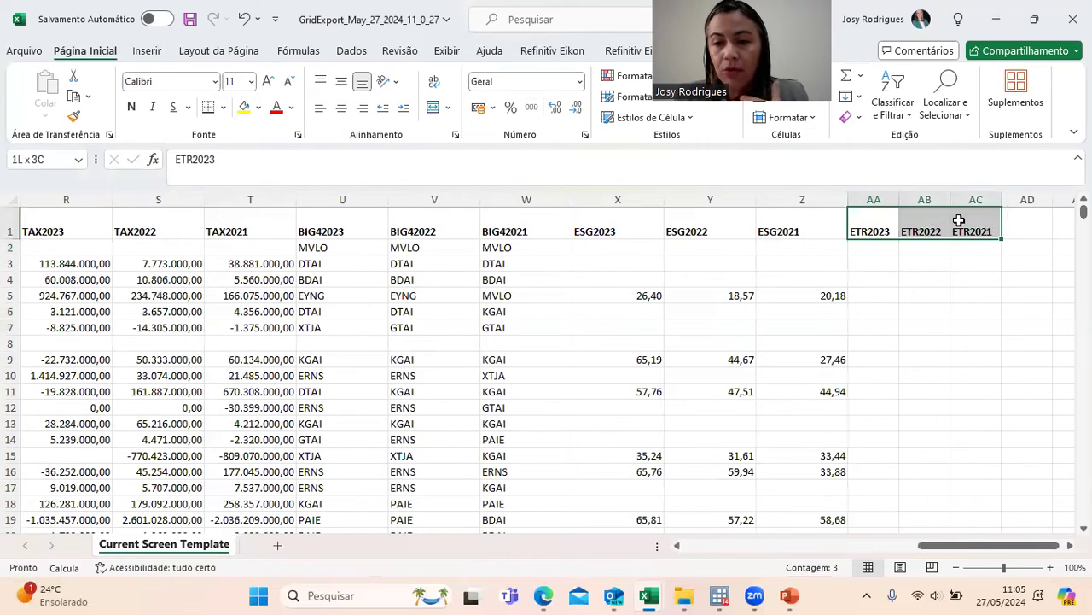
click(874, 227)
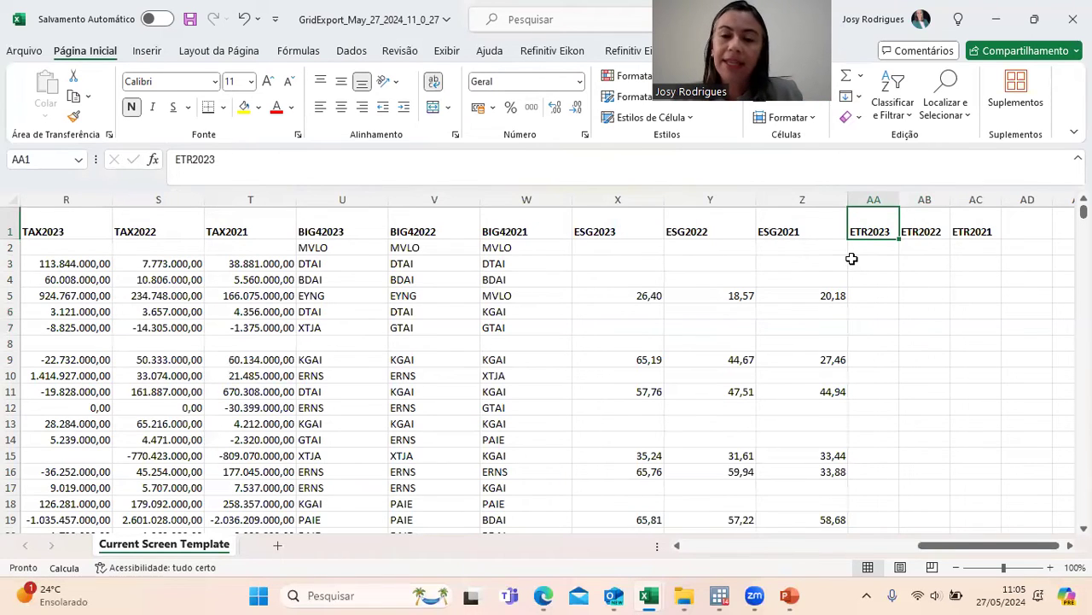
drag(887, 225, 984, 223)
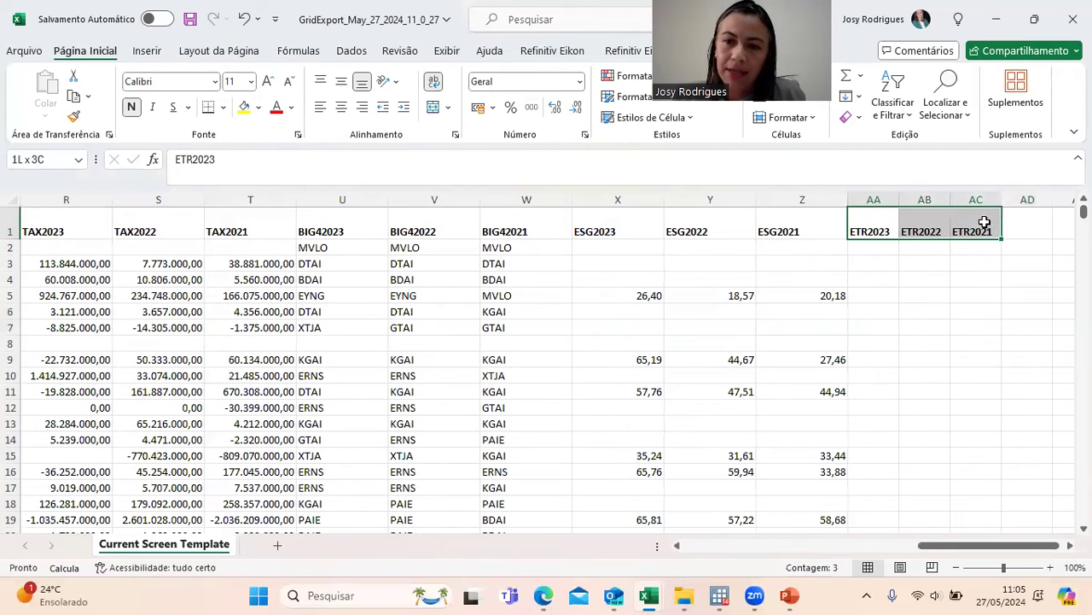
click(939, 371)
click(869, 224)
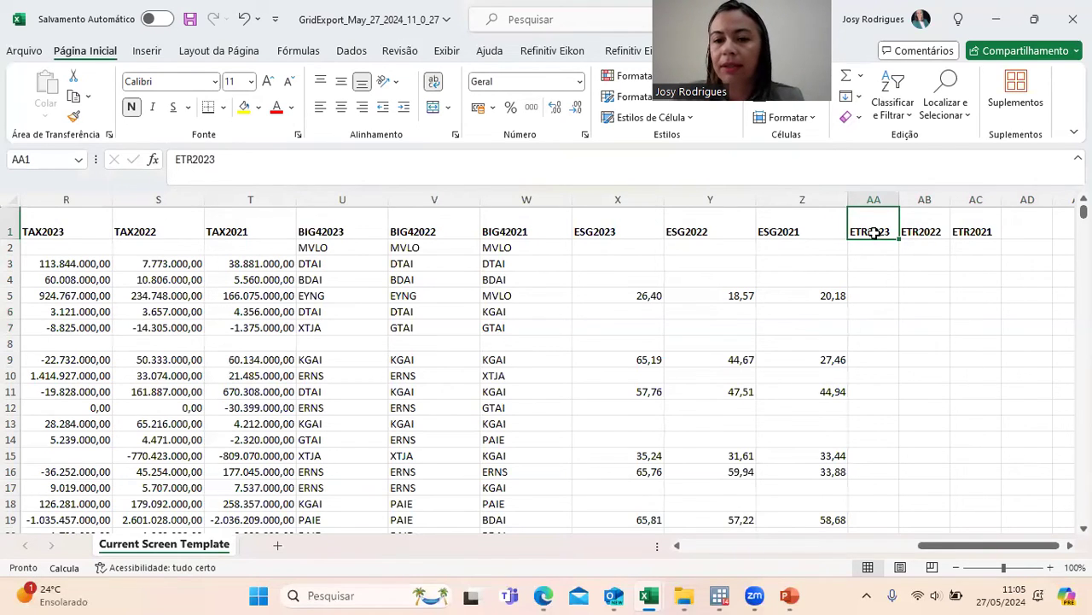
click(876, 260)
double_click(868, 232)
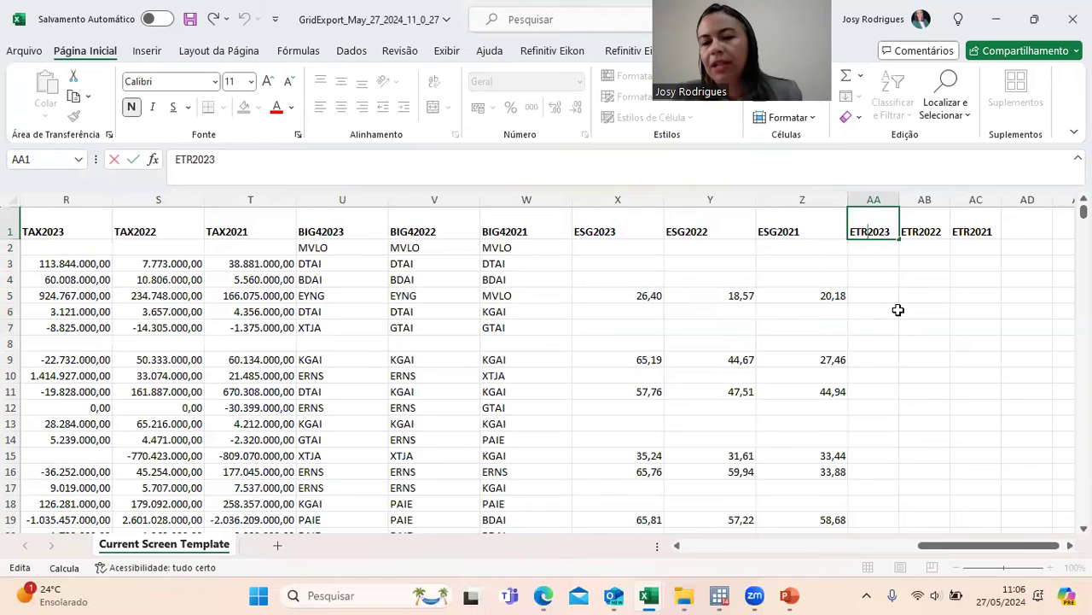
mouse_move(932, 546)
mouse_down()
mouse_move(697, 550)
mouse_move(945, 547)
mouse_up()
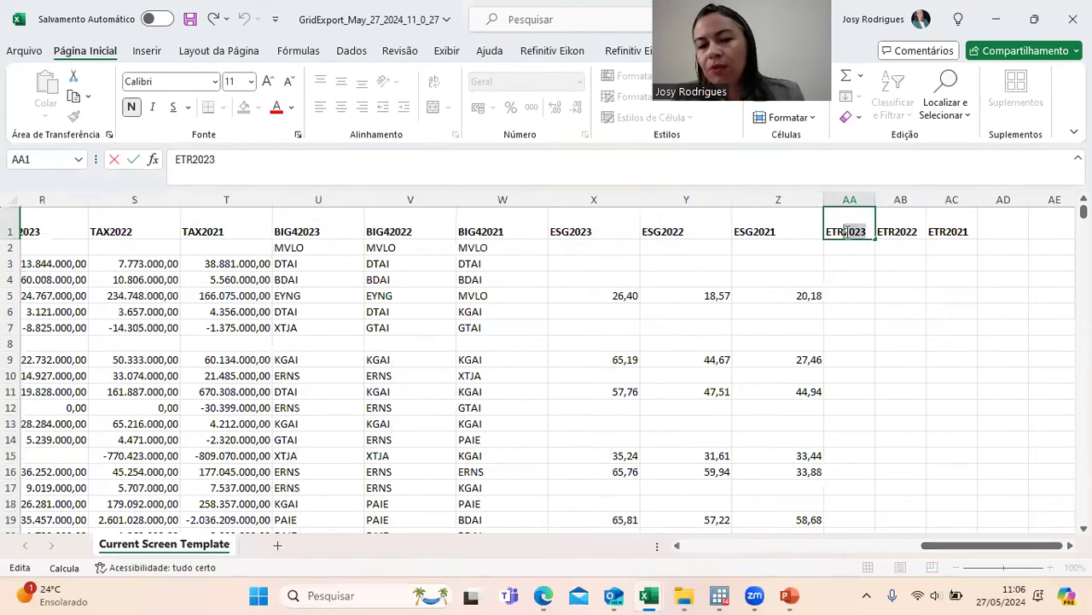
click(834, 277)
click(908, 233)
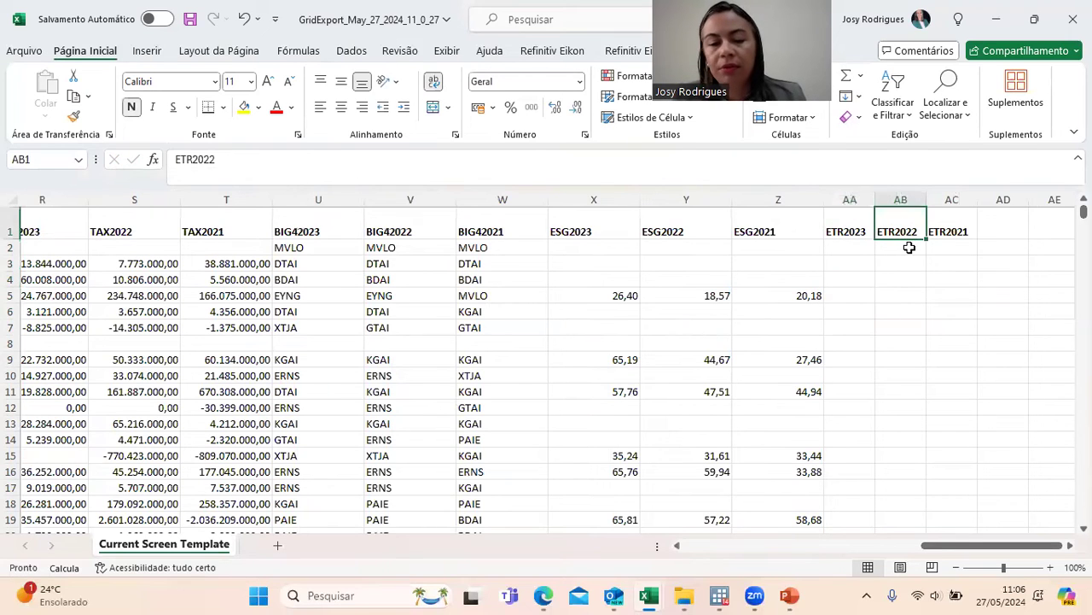
click(842, 231)
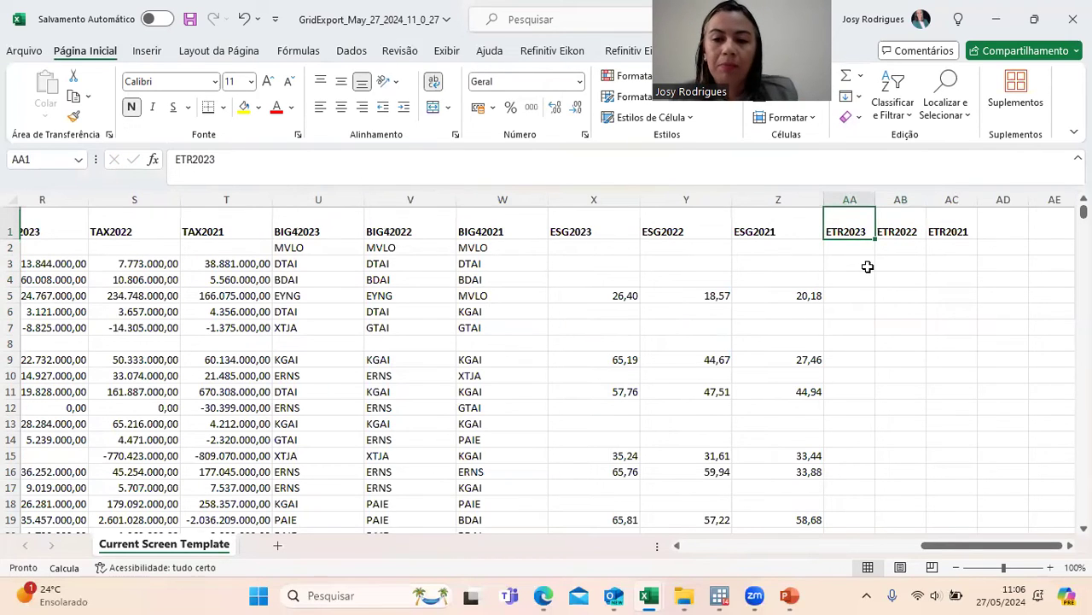
click(851, 248)
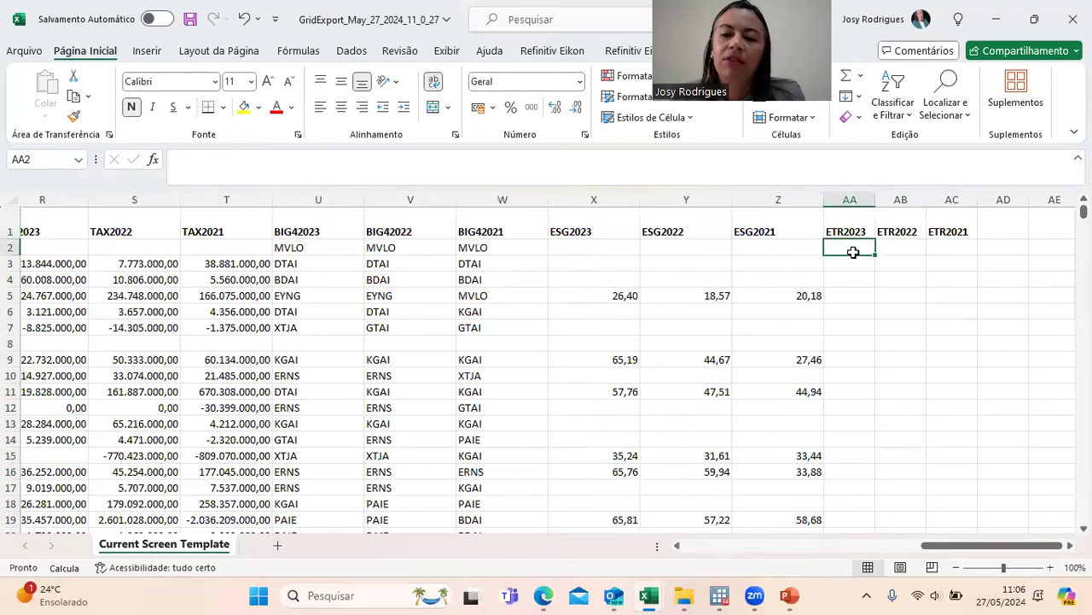
click(891, 228)
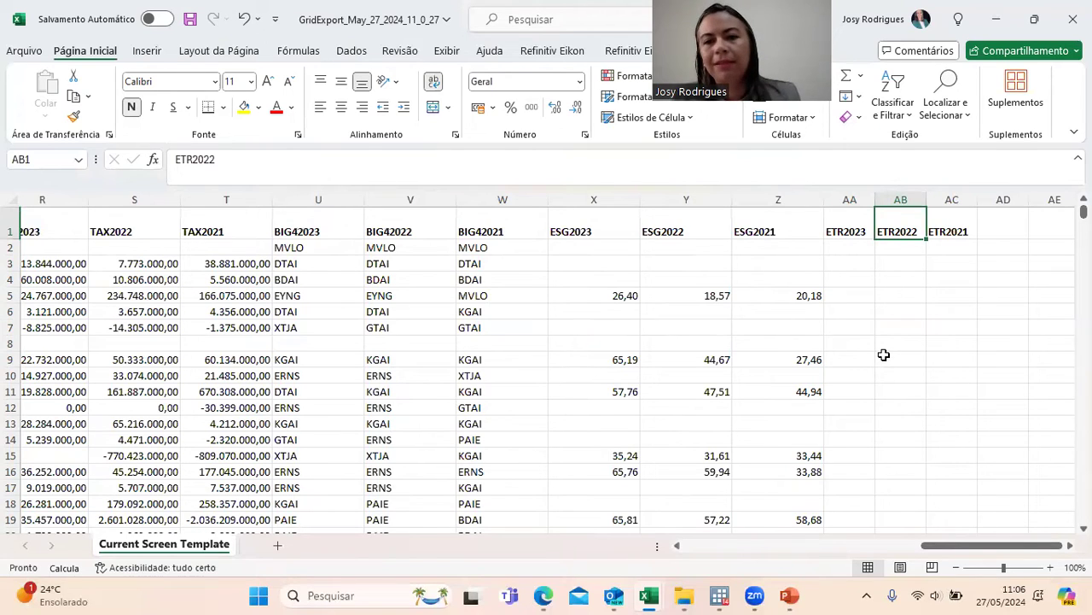
Calculate ETR2023 for the first company in AA2 by dividing TAX2023 by TA2023 (=R2/L2)
click(861, 249)
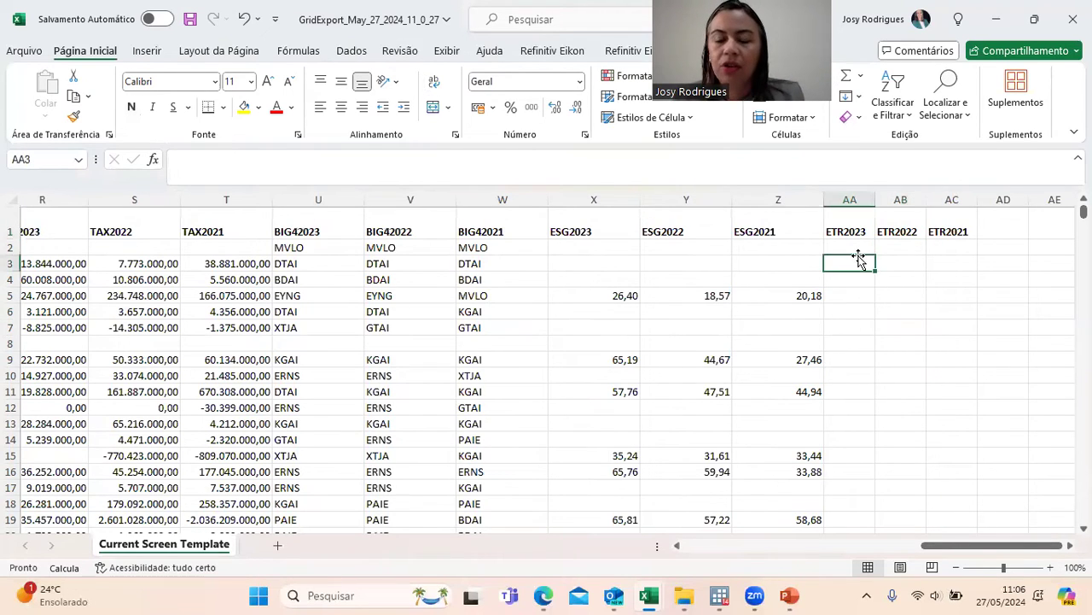
text(=)
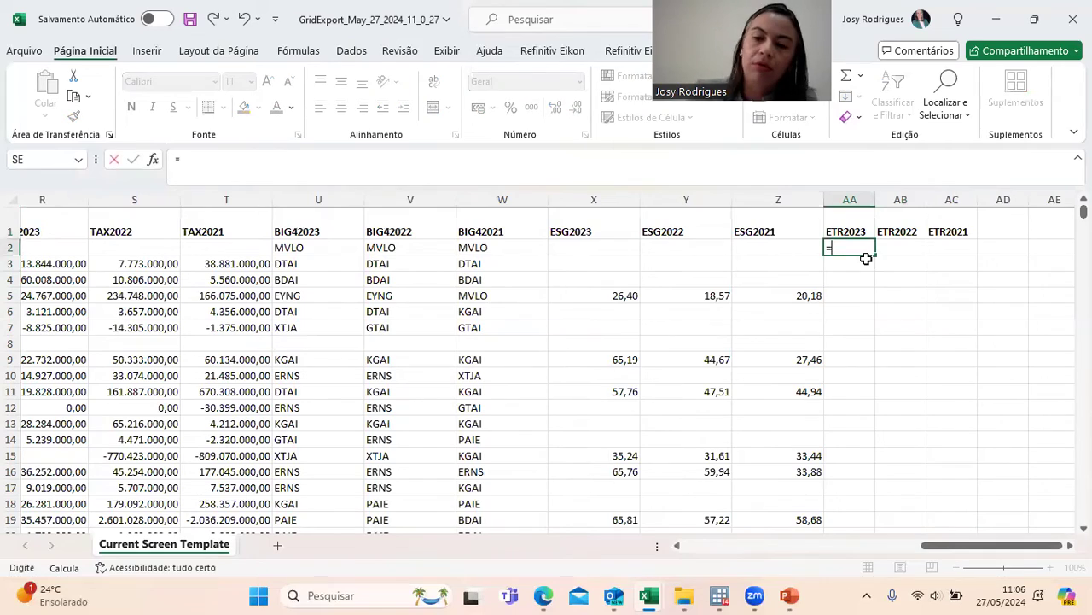
drag(986, 549, 900, 547)
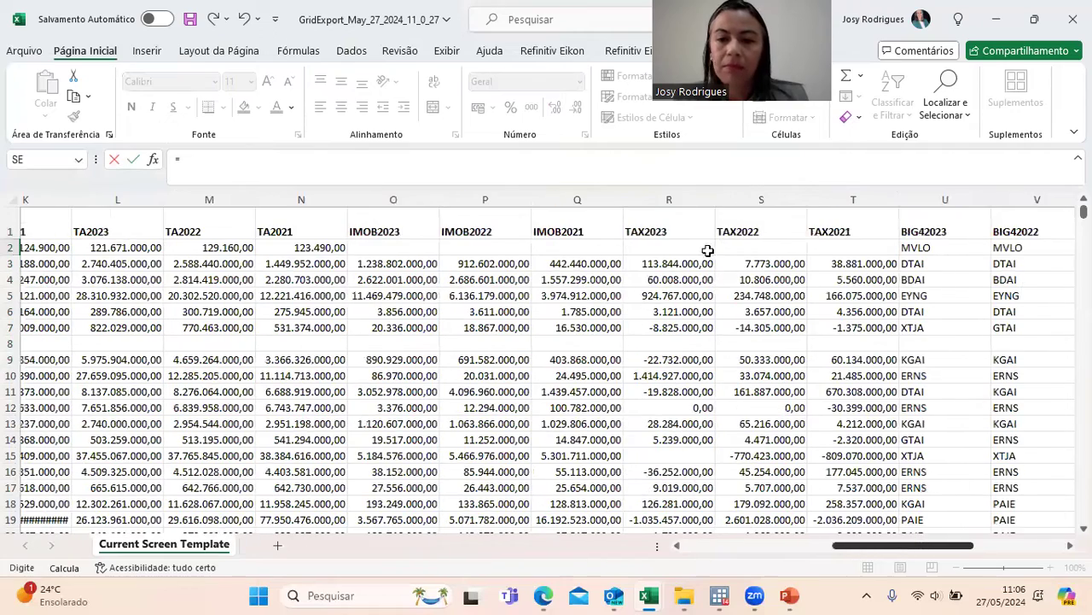
click(659, 245)
text(/)
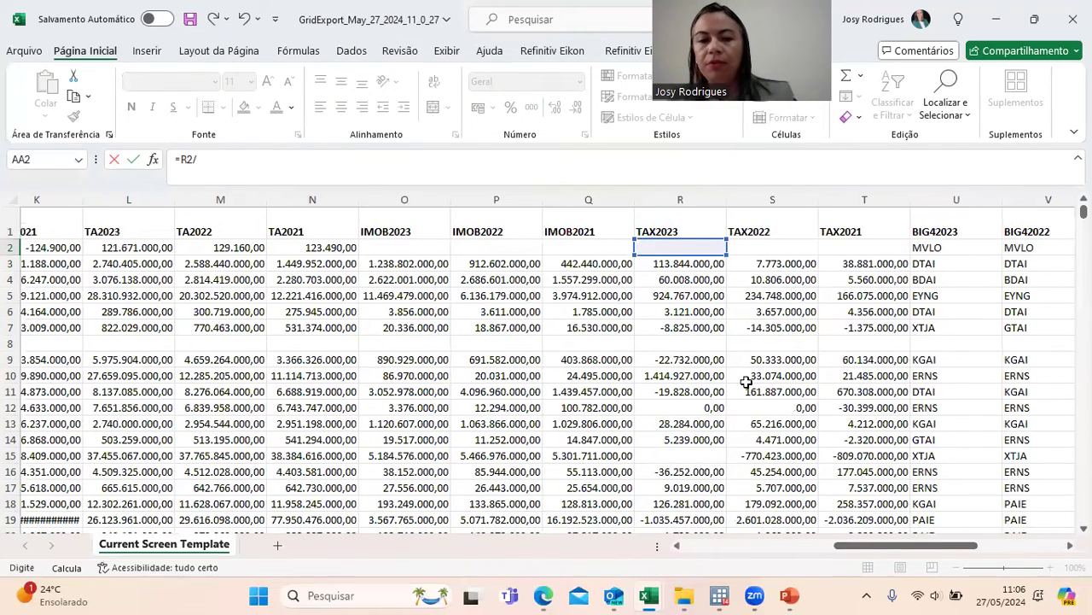
drag(900, 548, 821, 526)
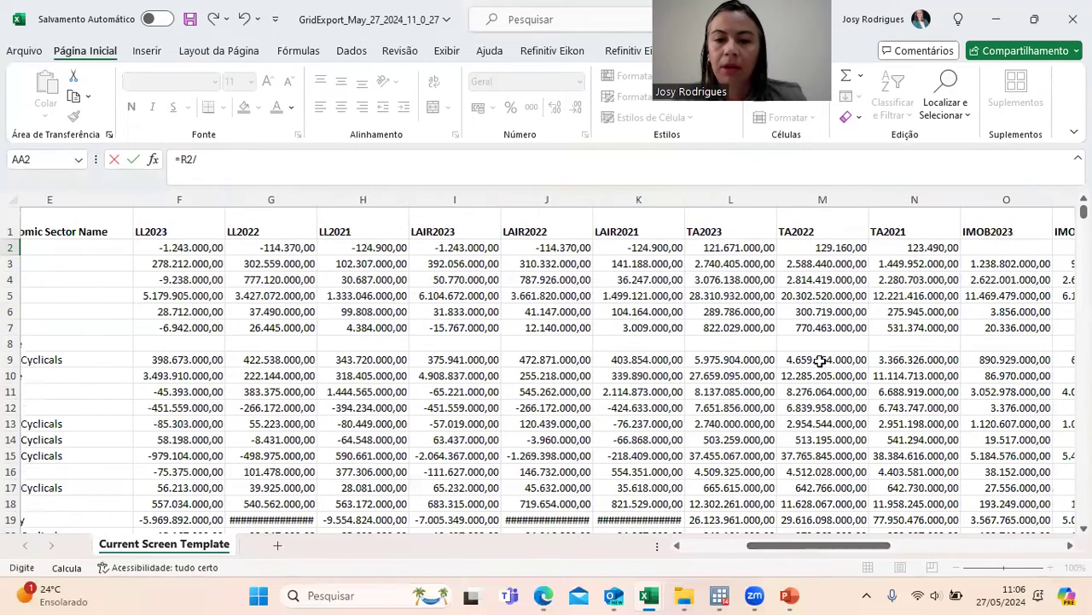
click(752, 249)
key(Return)
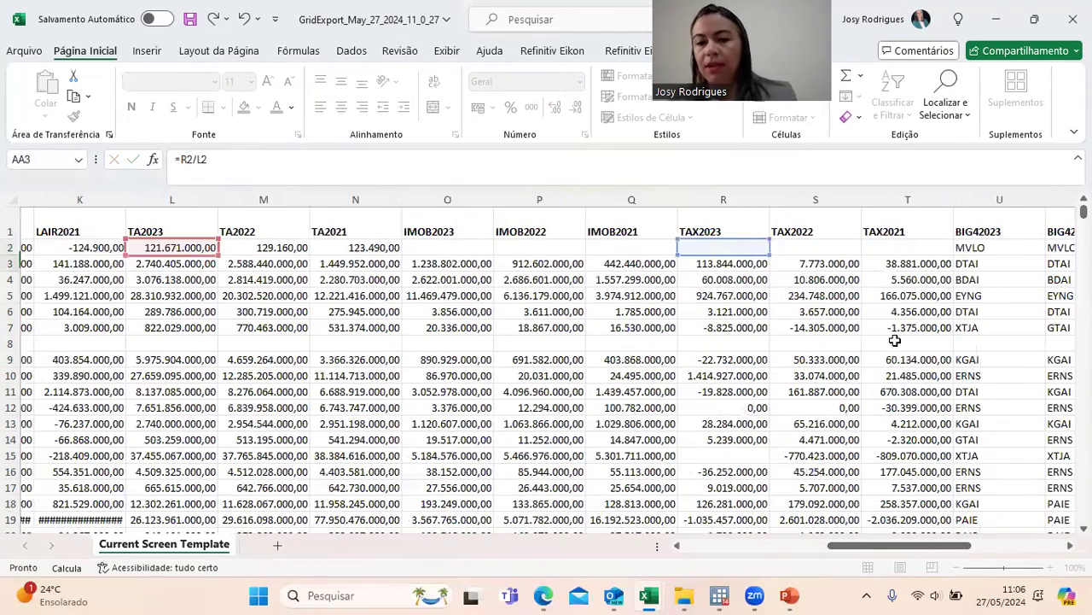
Copy the ETR2023 formula across to AB2 for ETR2022 and check which cells the copy references
click(1007, 245)
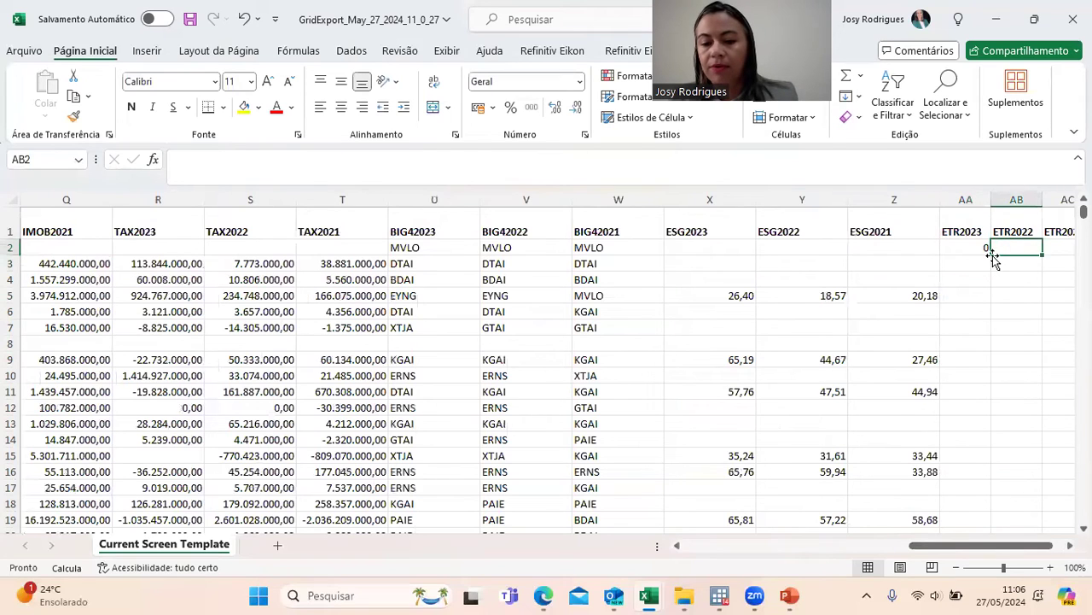
click(961, 247)
drag(991, 256, 1035, 255)
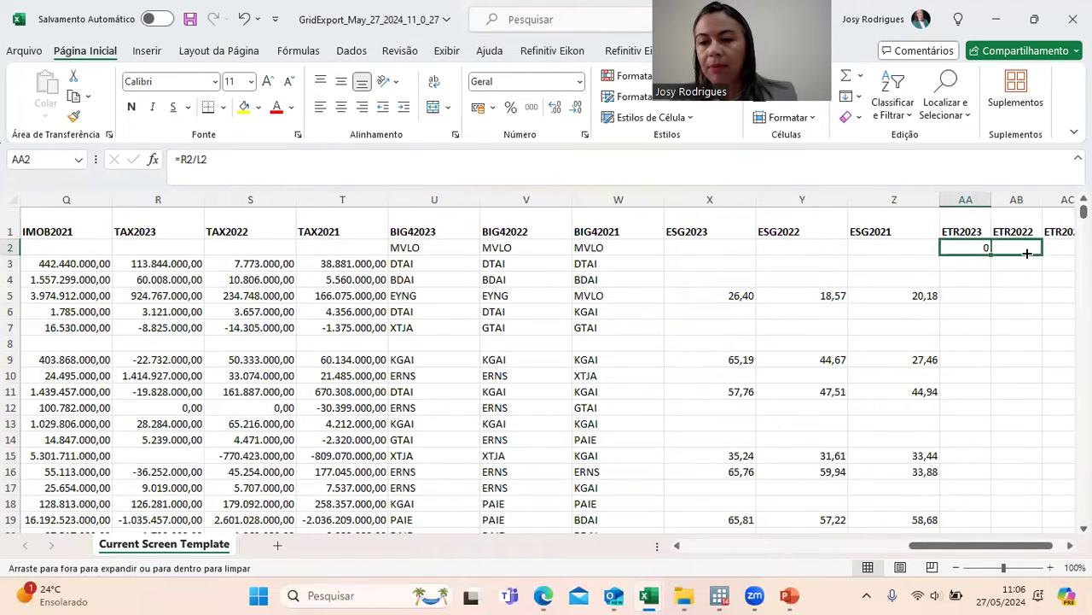
double_click(1024, 248)
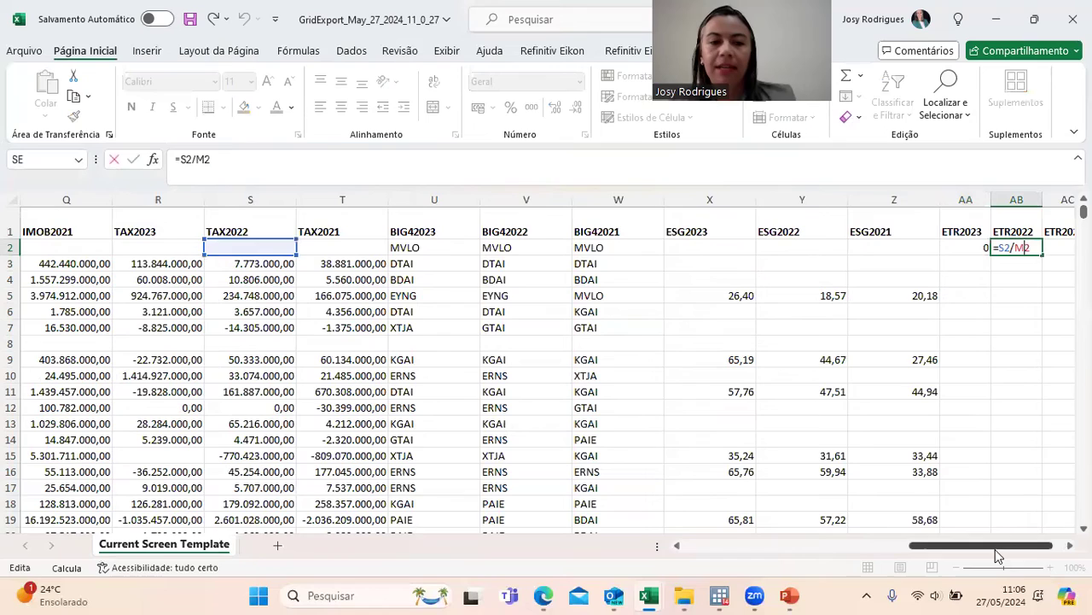
drag(995, 548, 966, 547)
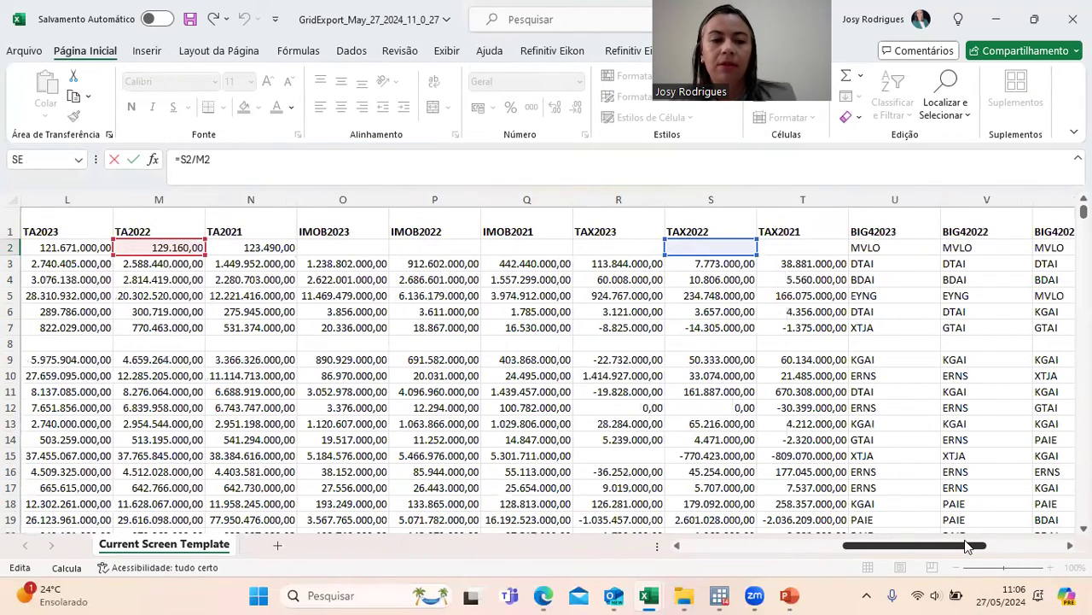
scroll(1019, 264, right, 6)
Copy the ETR formula across to AC2 and fill AA2:AC2 down to the last company row
drag(888, 263, 930, 263)
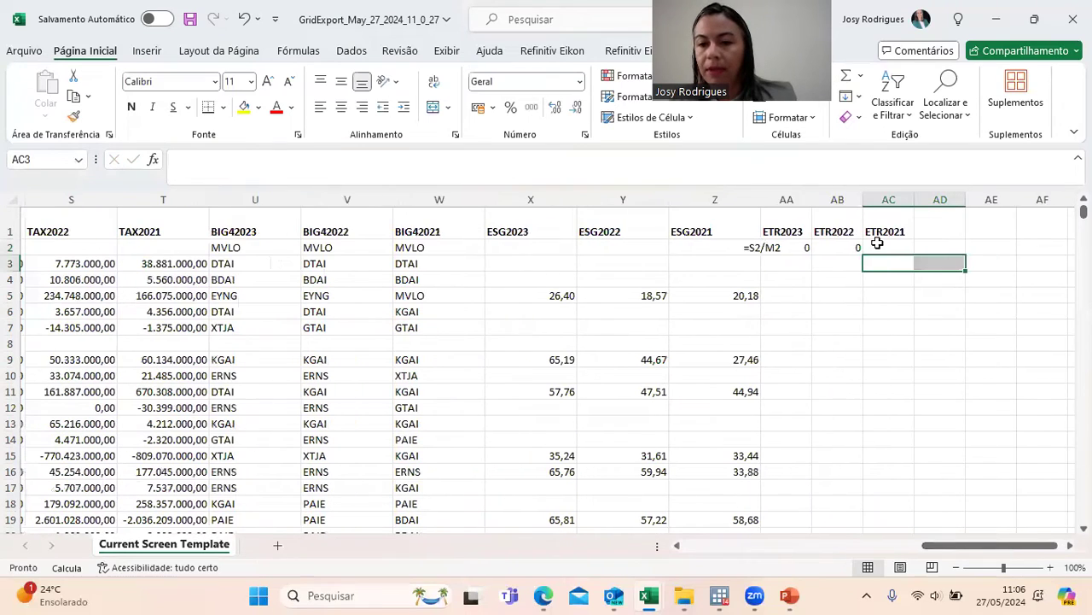
click(849, 246)
drag(858, 254, 896, 256)
drag(798, 247, 901, 261)
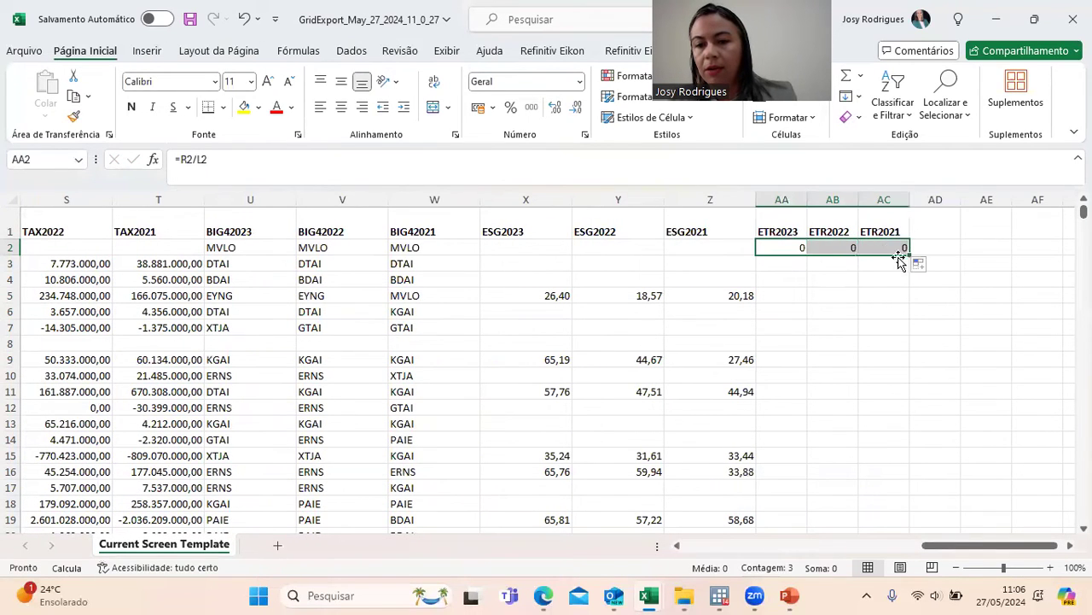
double_click(908, 254)
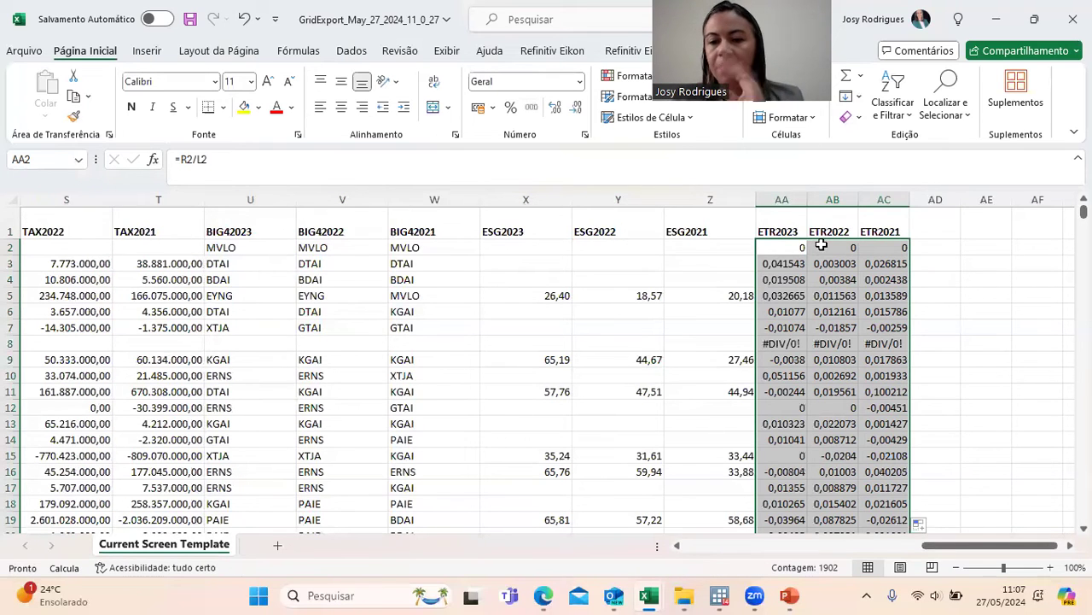
Add the headers ROA2023, ROA2022 and ROA2021 in AD1, AE1 and AF1, directly after ETR2021
click(928, 223)
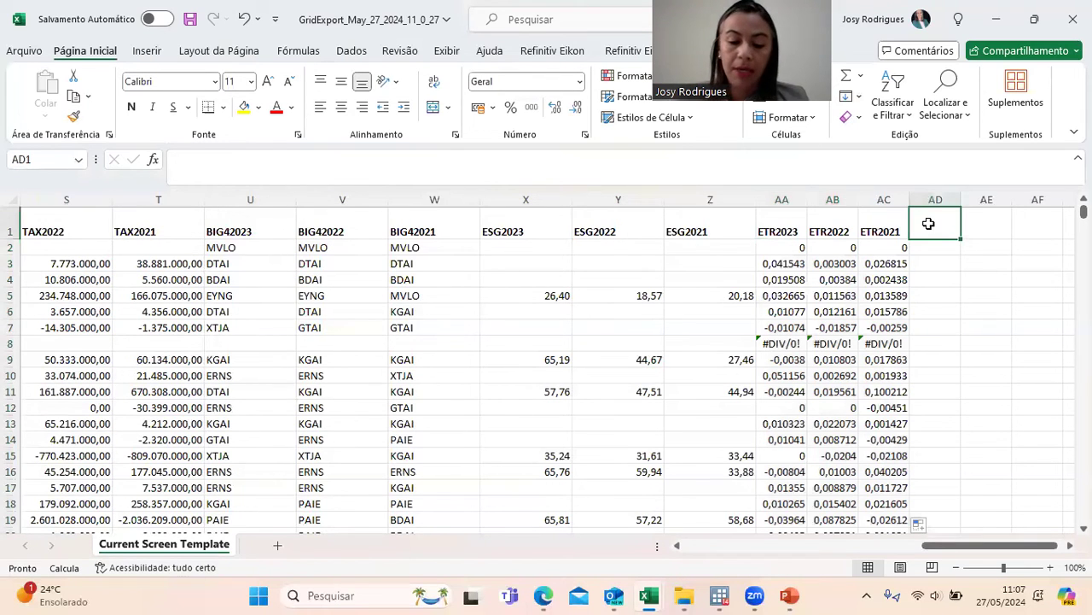
text(ROA)
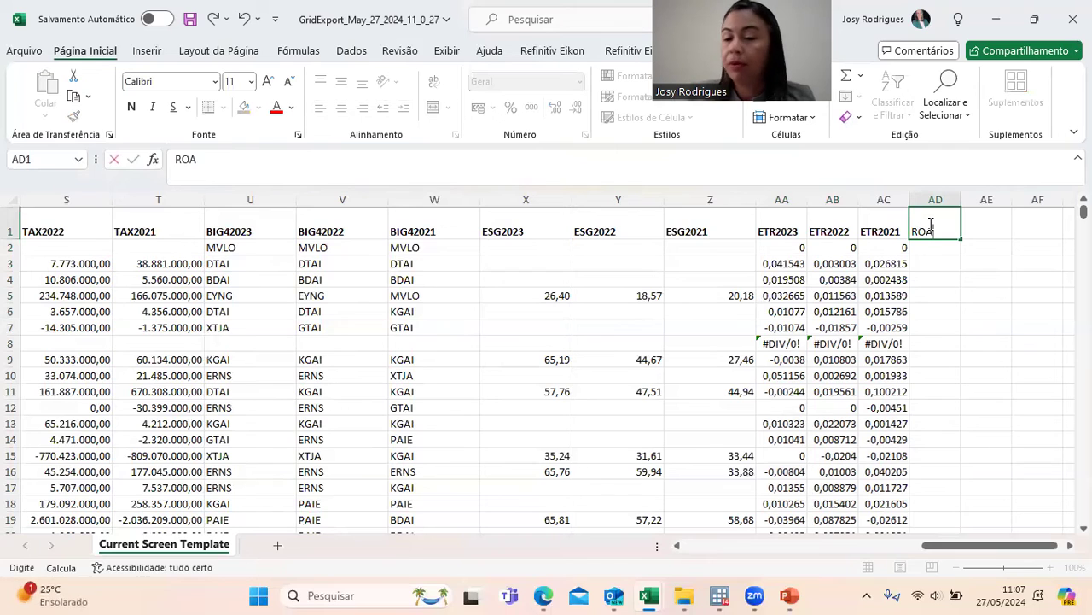
text(2023)
key(Tab)
text(ROA2022)
key(Tab)
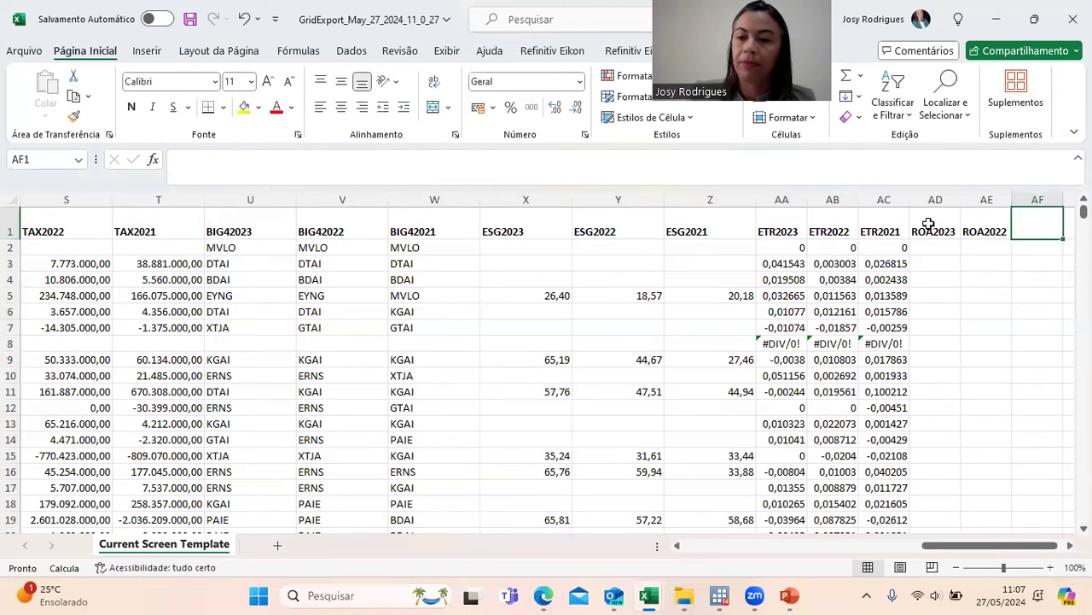
text(ROA2021)
key(Return)
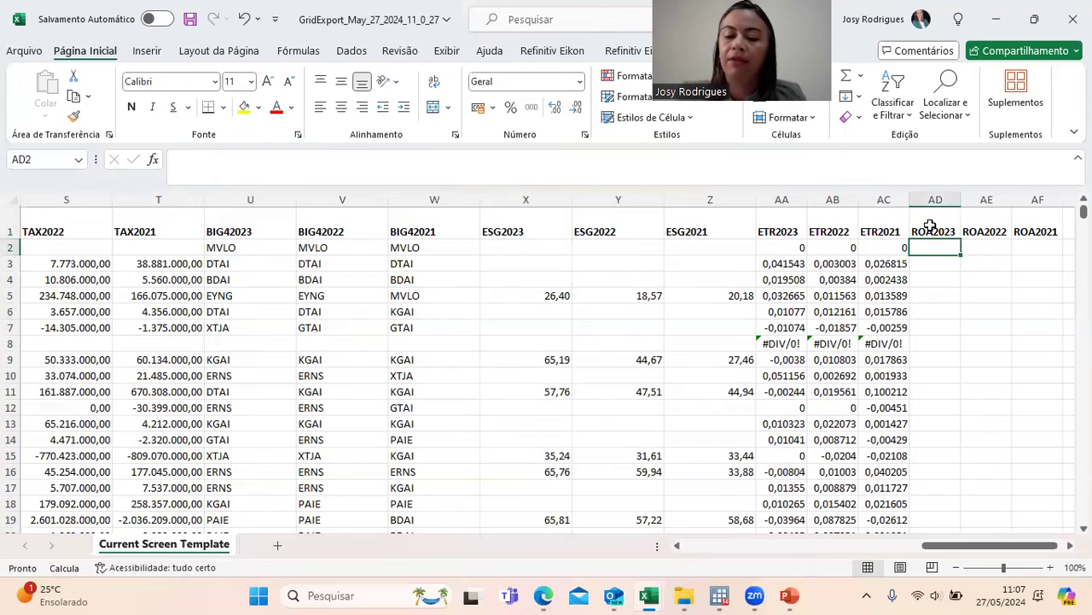
Calculate ROA2023 for the first company in AD2 by dividing LL2023 by TA2023 (=F2/L2)
text(=)
drag(943, 550, 760, 548)
click(103, 244)
text(/)
drag(869, 547, 920, 553)
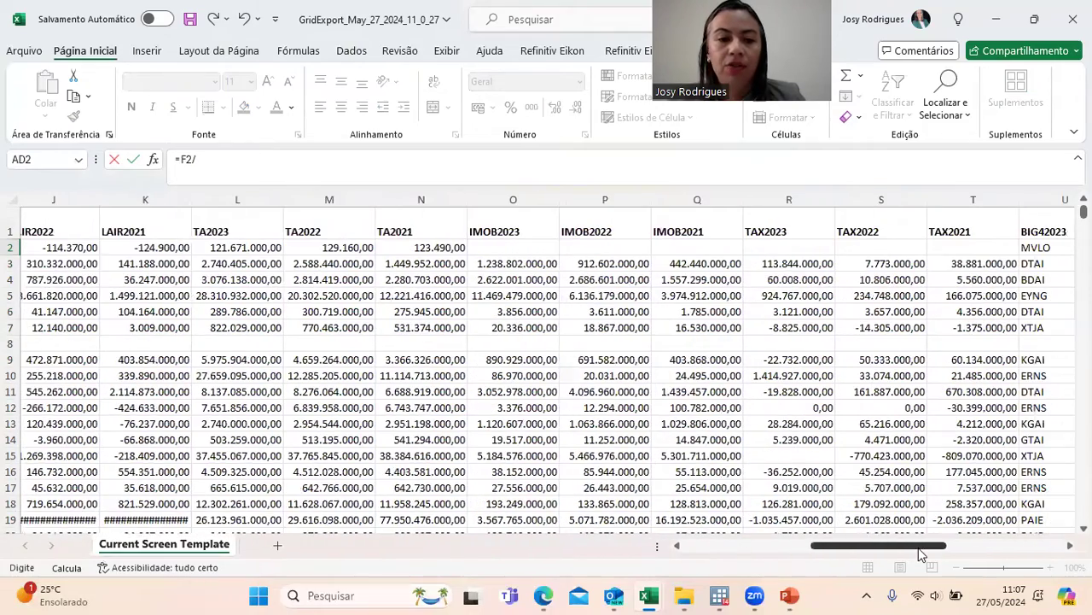
click(219, 248)
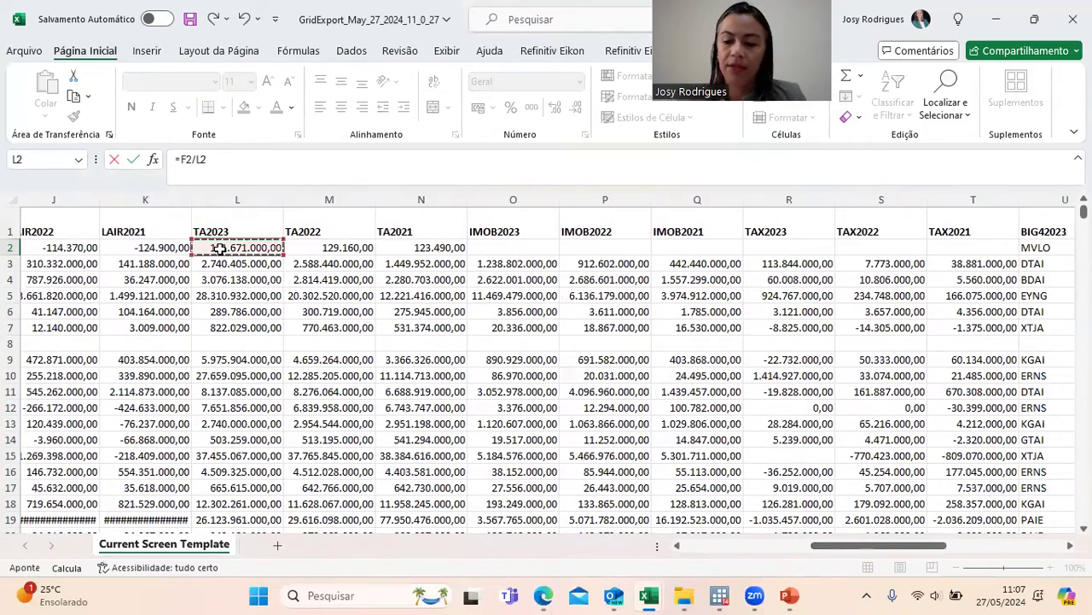
key(Return)
Copy the ROA2023 formula across to AE2 and AF2, clear the surplus copies in AG2:AH2, and check the references
click(1043, 247)
drag(1052, 258, 1028, 247)
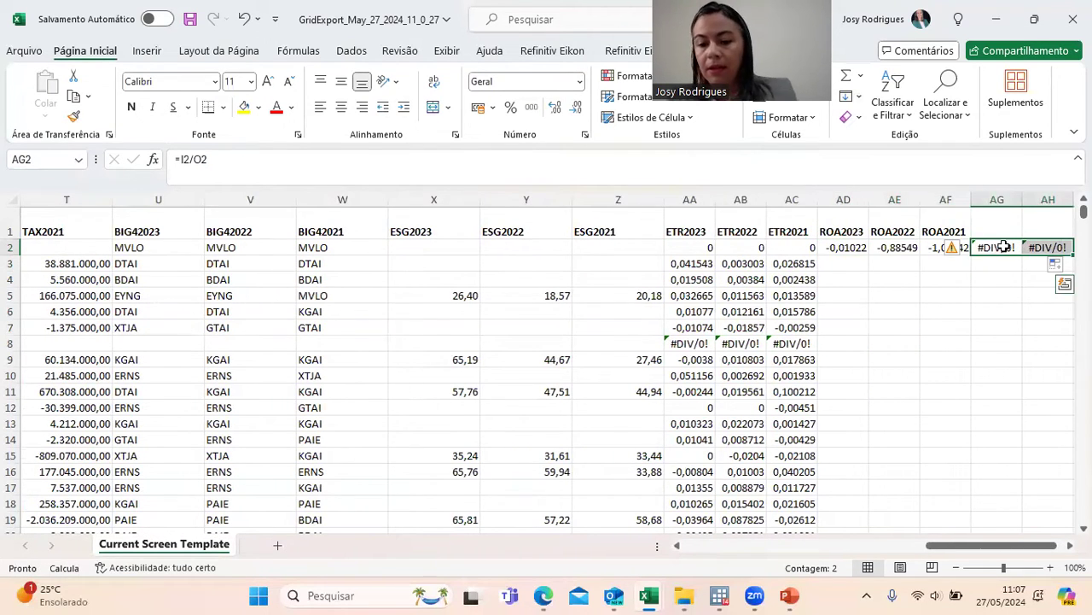
key(Delete)
double_click(944, 247)
drag(945, 536, 981, 527)
key(Return)
Fill the ROA formulas in AD2:AF2 down to the last company row
drag(942, 248, 1033, 248)
double_click(1063, 255)
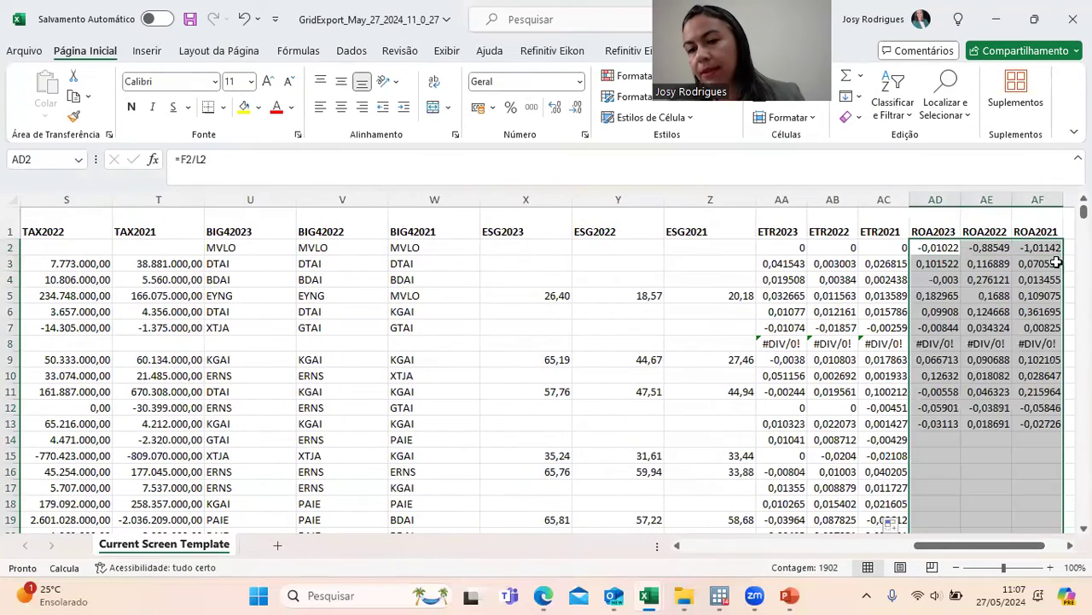
click(1043, 328)
drag(979, 547, 999, 549)
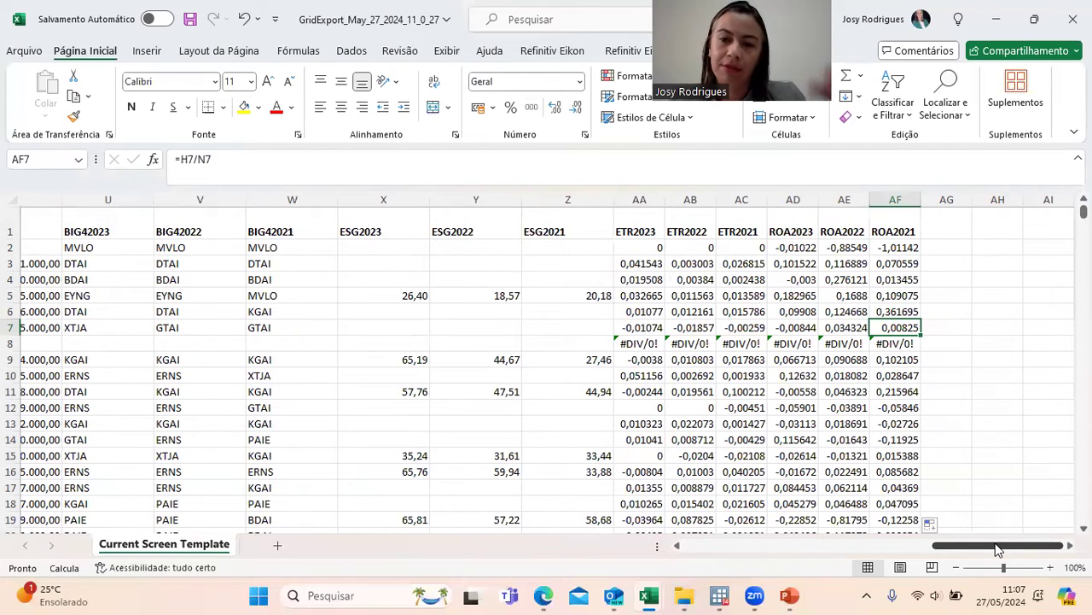
drag(958, 232, 1031, 231)
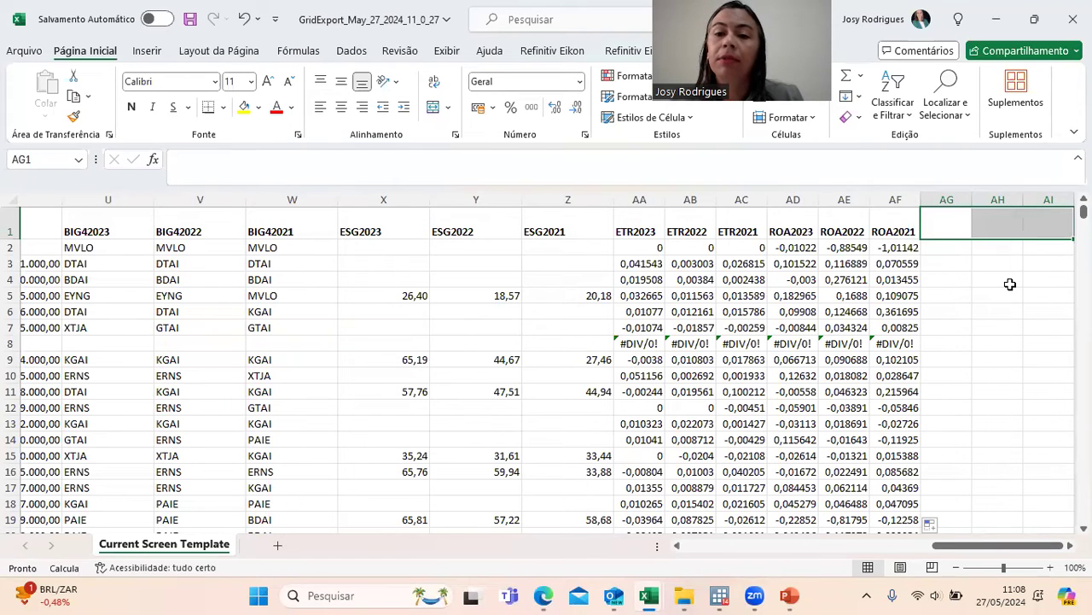
Rename the Company Name header in C1 to NOME and the TRBC Economic Sector Name header in E1 to SETOR
drag(1016, 546, 860, 550)
drag(975, 546, 722, 551)
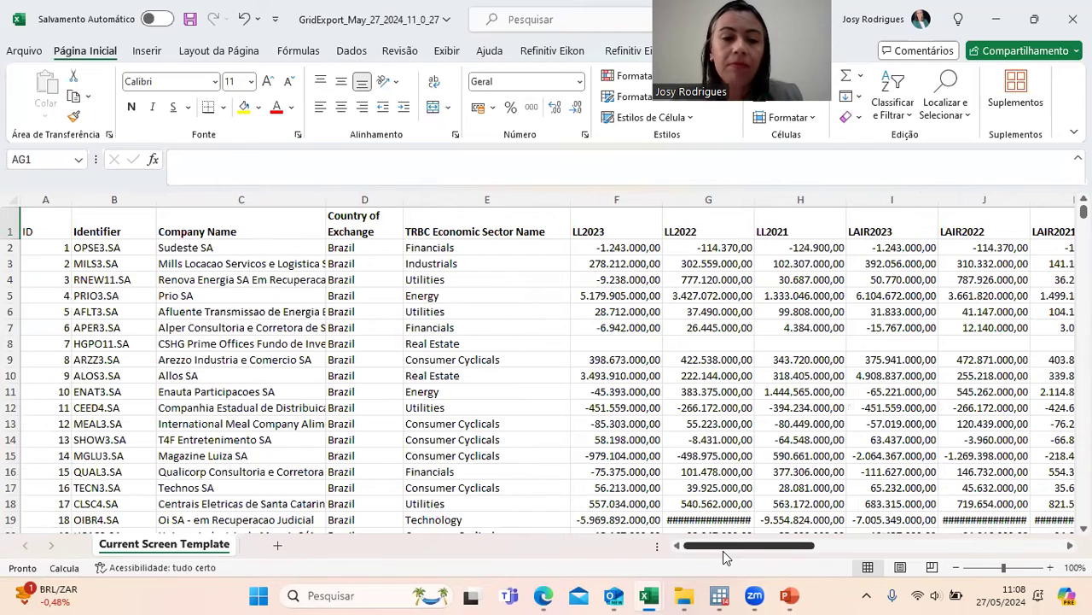
click(170, 217)
click(60, 220)
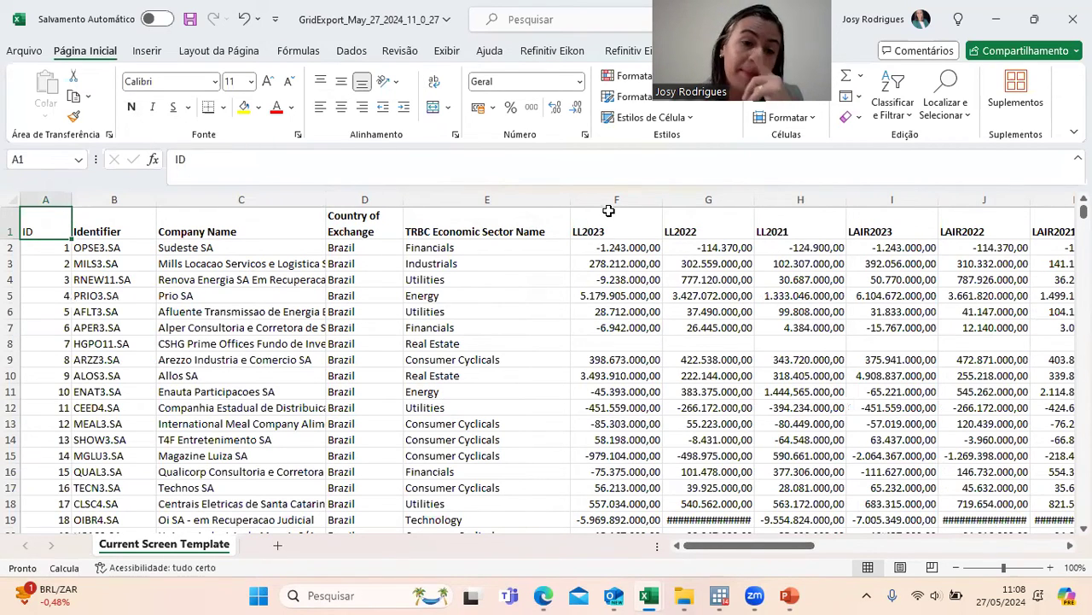
click(113, 202)
click(237, 229)
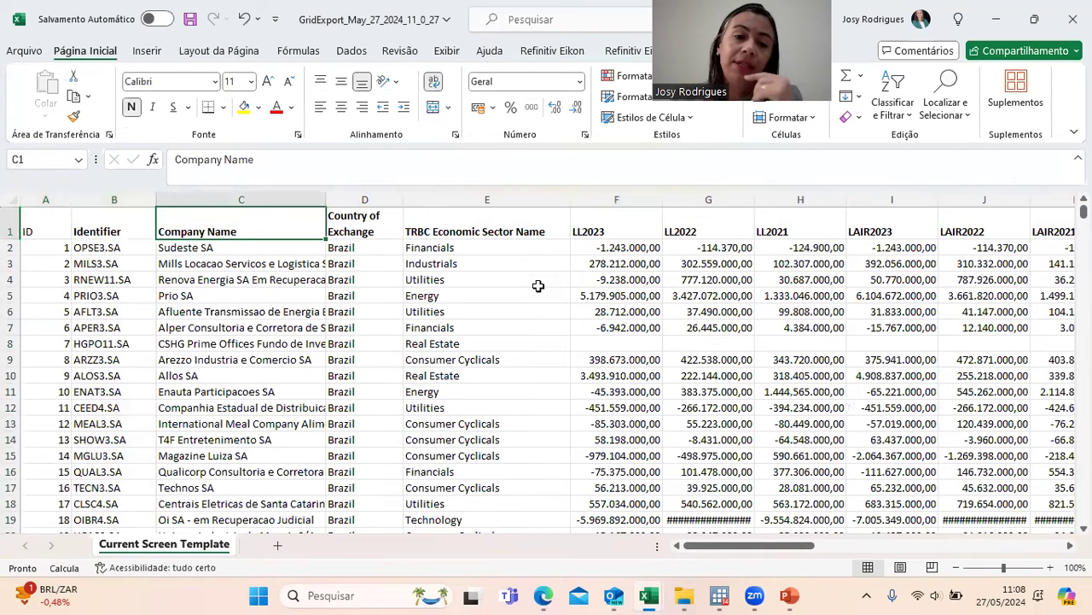
text(NOM)
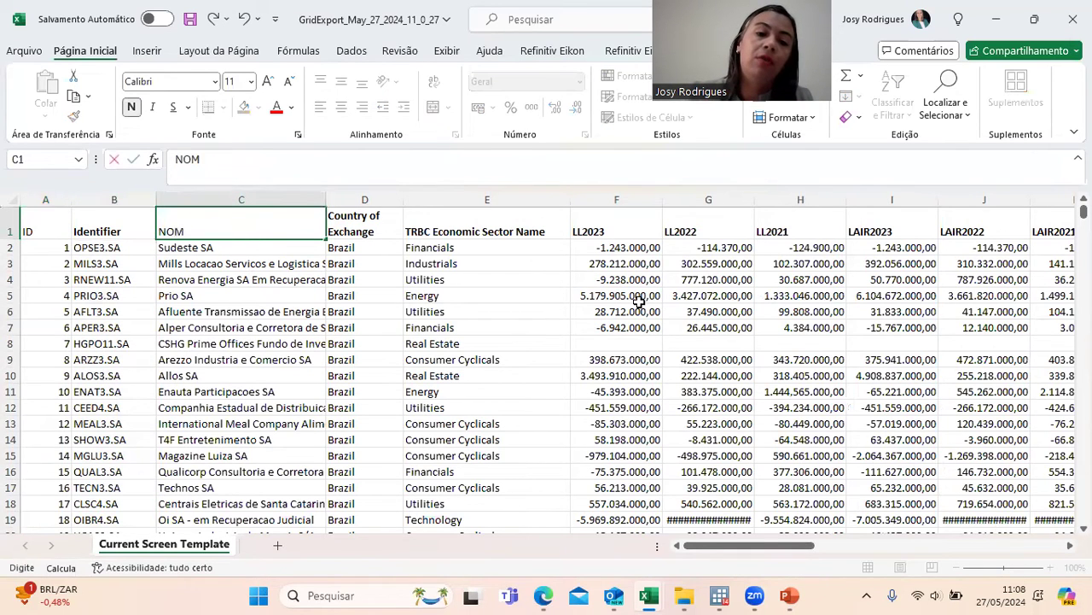
text(E)
key(Tab)
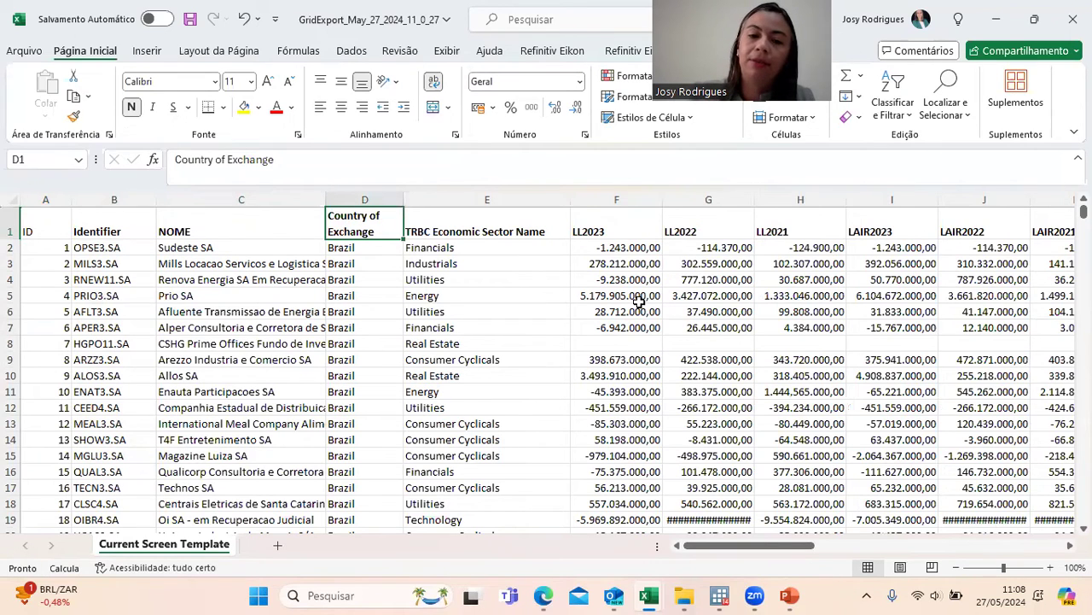
key(Tab)
text(SETOR)
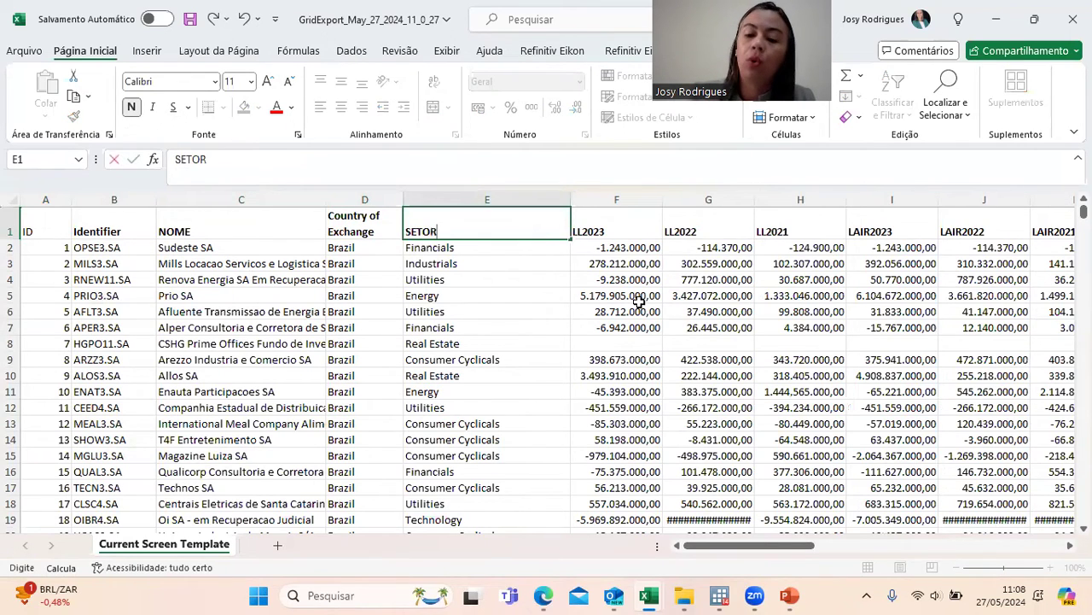
key(Tab)
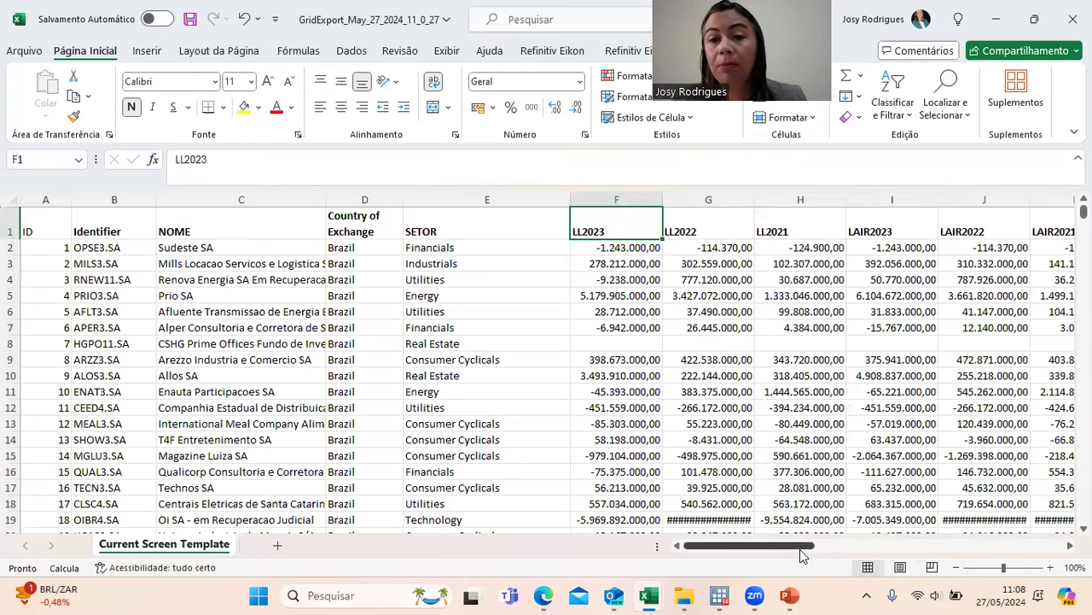
Examine the ETR and ROA results in AA8:AF8 together with the source data of row 8
click(483, 227)
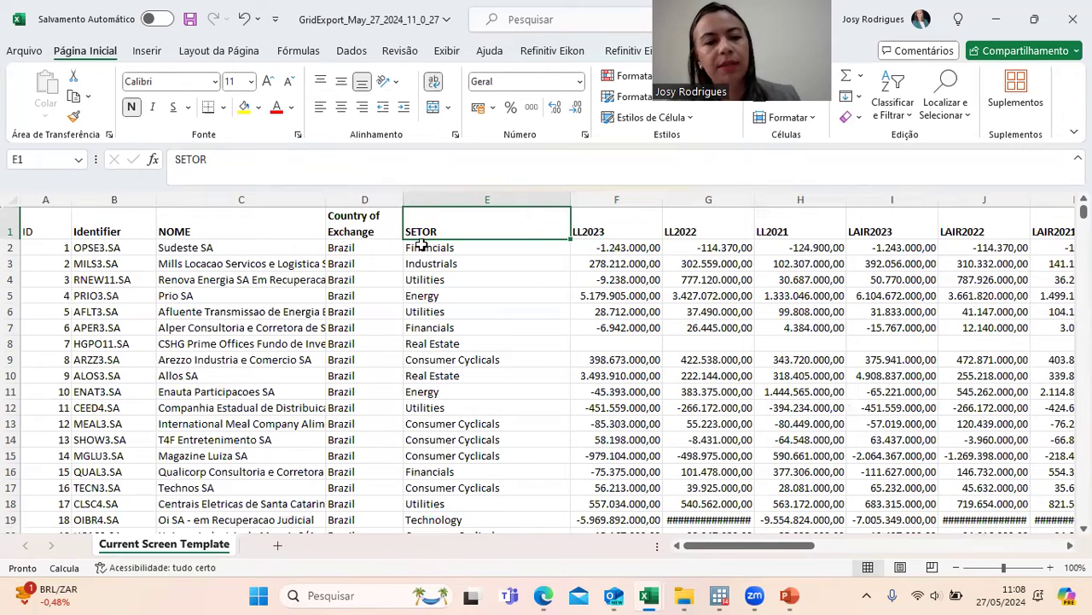
drag(758, 548, 1045, 547)
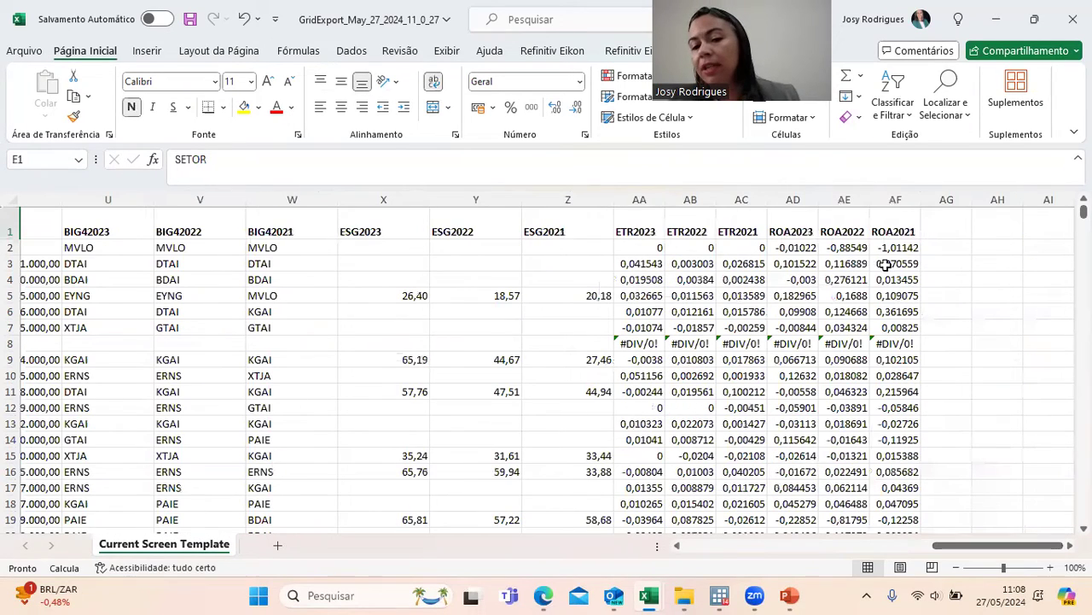
drag(636, 344, 878, 344)
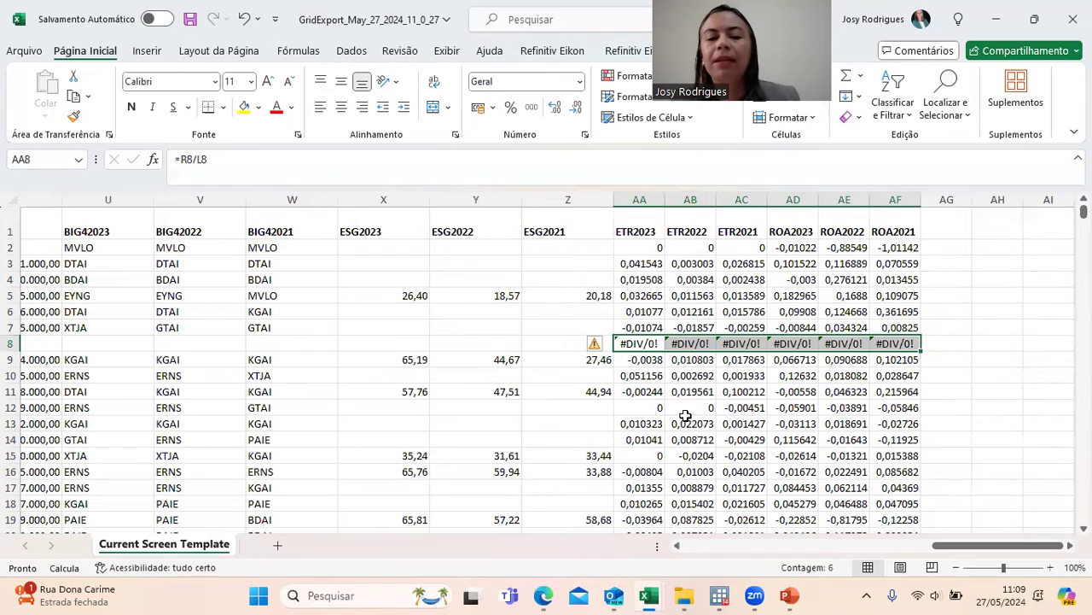
click(641, 343)
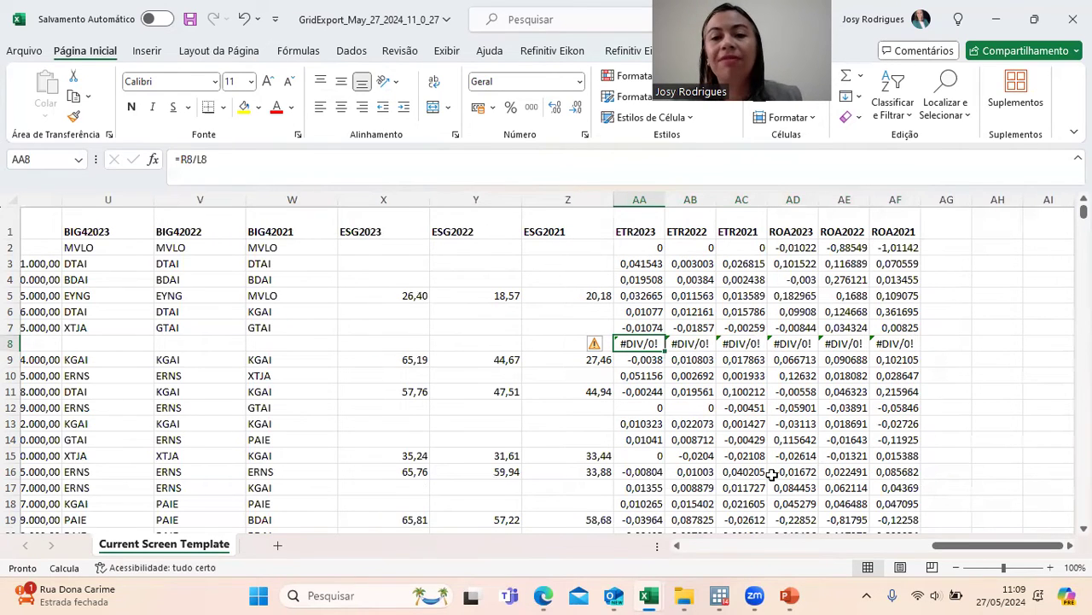
drag(981, 544, 677, 547)
click(1008, 547)
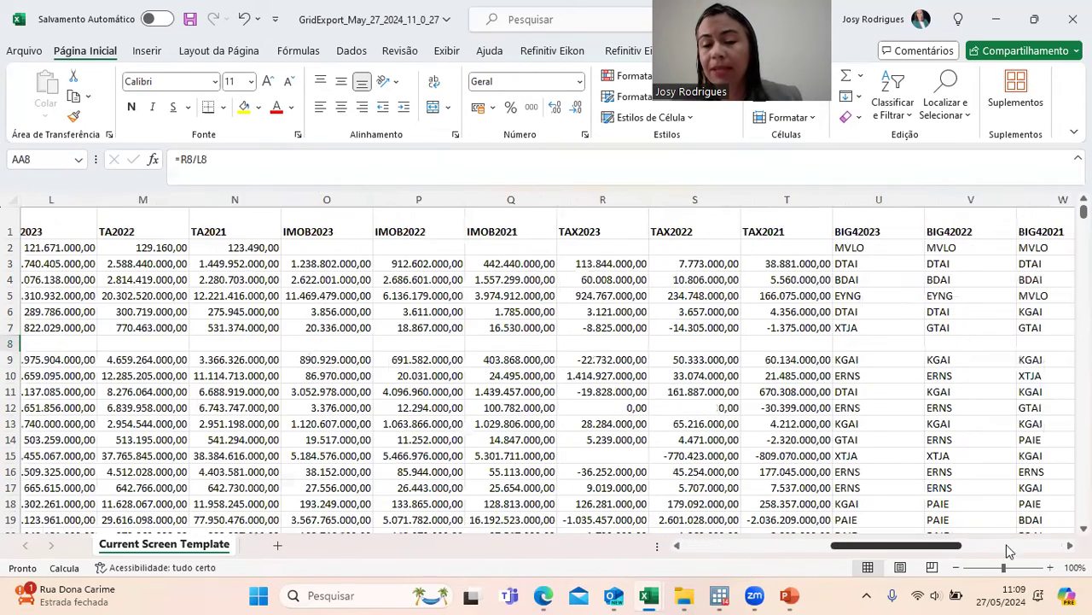
Review the sheet's columns, then save the GridExport_May_27_2024_11_0_27 workbook and close it
click(1058, 544)
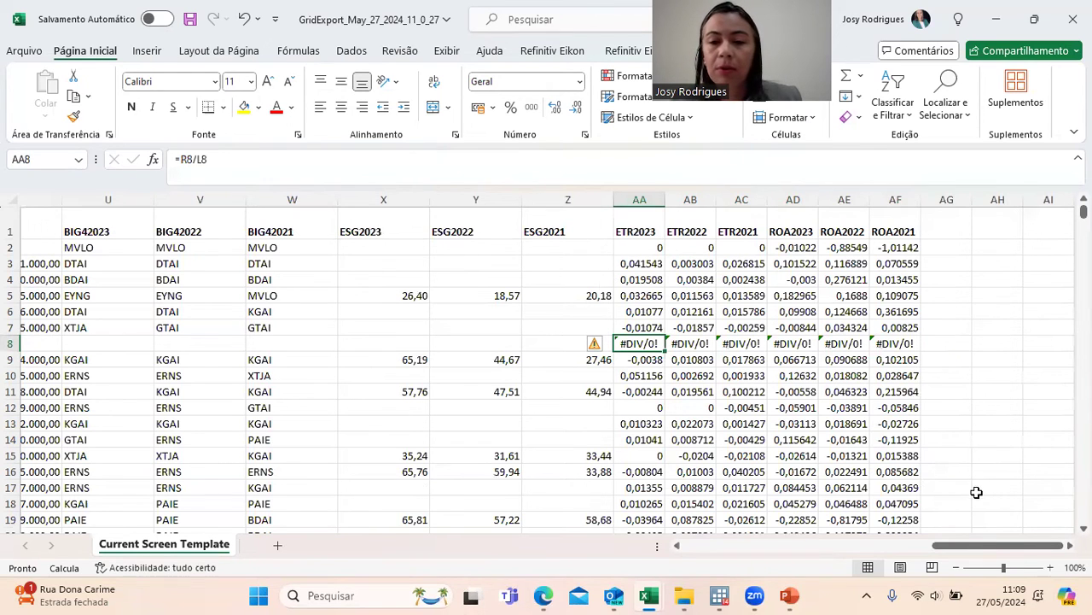
drag(1002, 546, 752, 551)
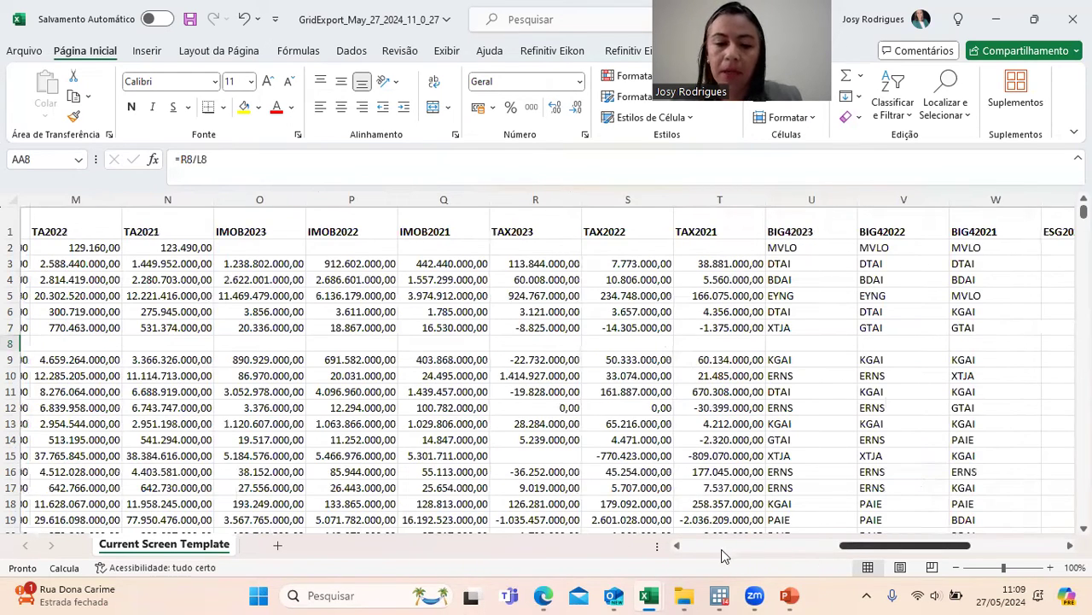
click(721, 547)
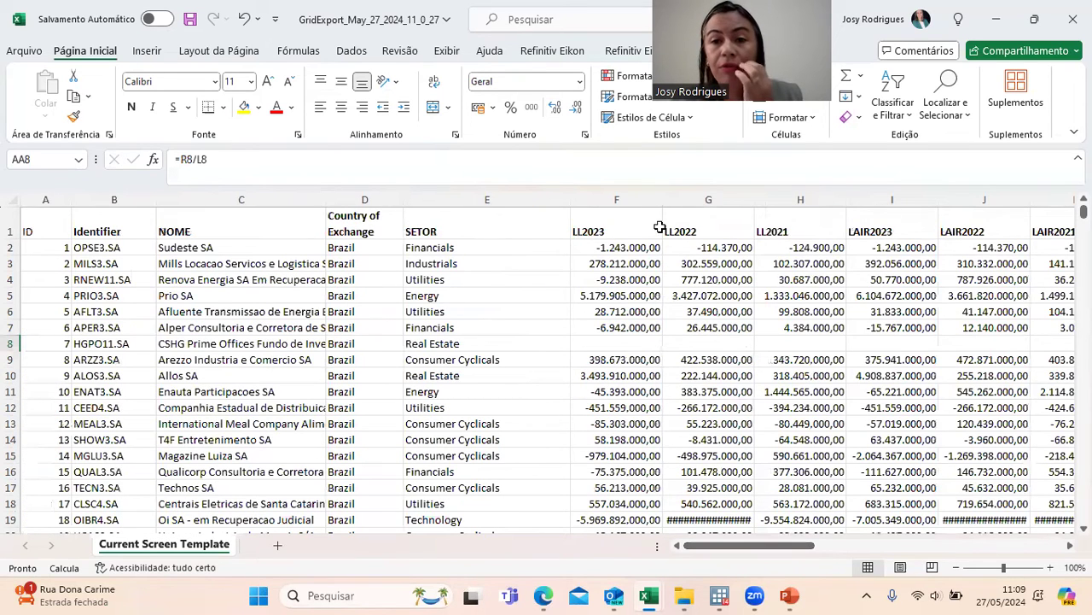
click(189, 18)
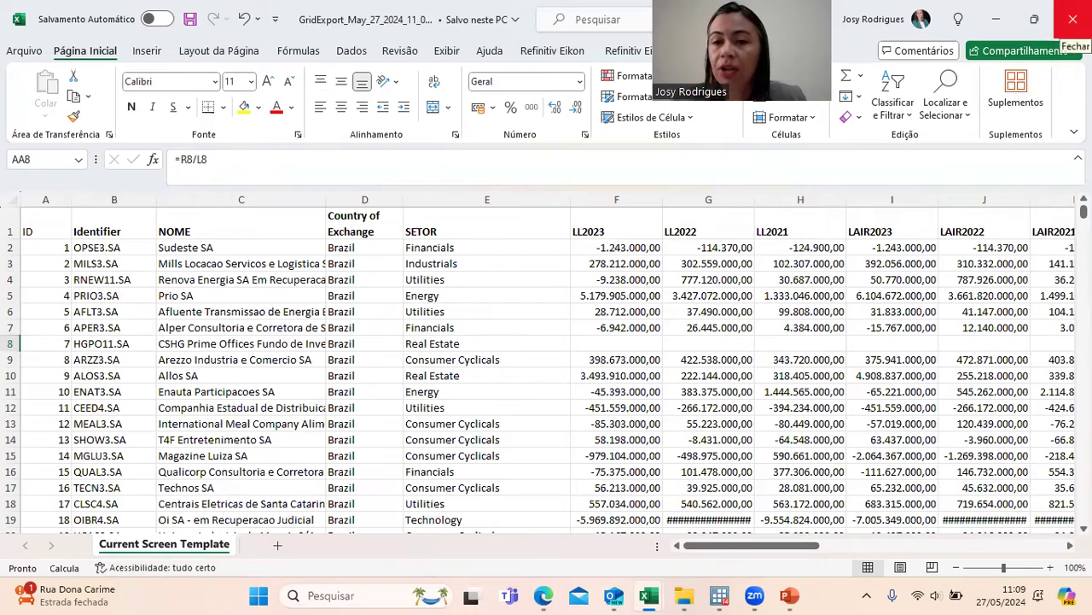
click(1072, 19)
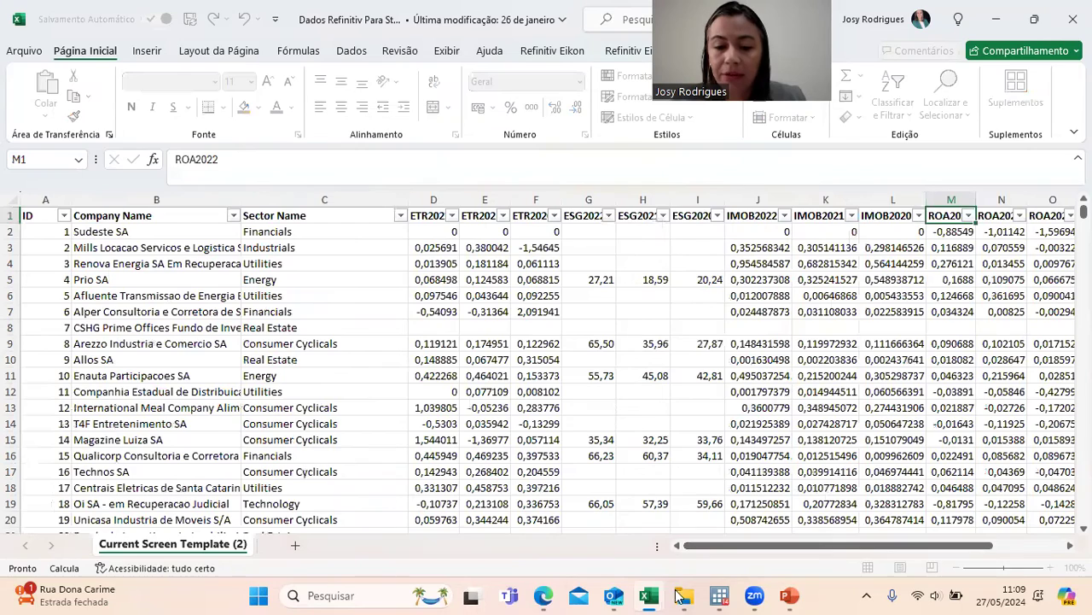
Examine the columns of the Dados Refinitiv Para Stata workbook along row 2, from ID through the ETR, ESG, IMOB, ROA and BIGF indicators
click(681, 595)
click(681, 594)
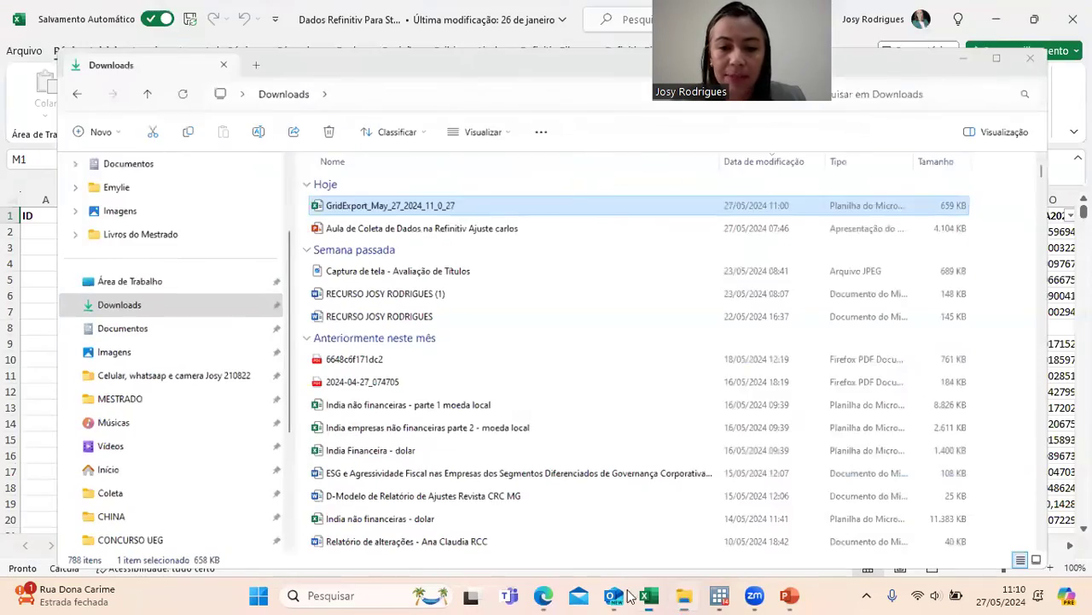
click(491, 311)
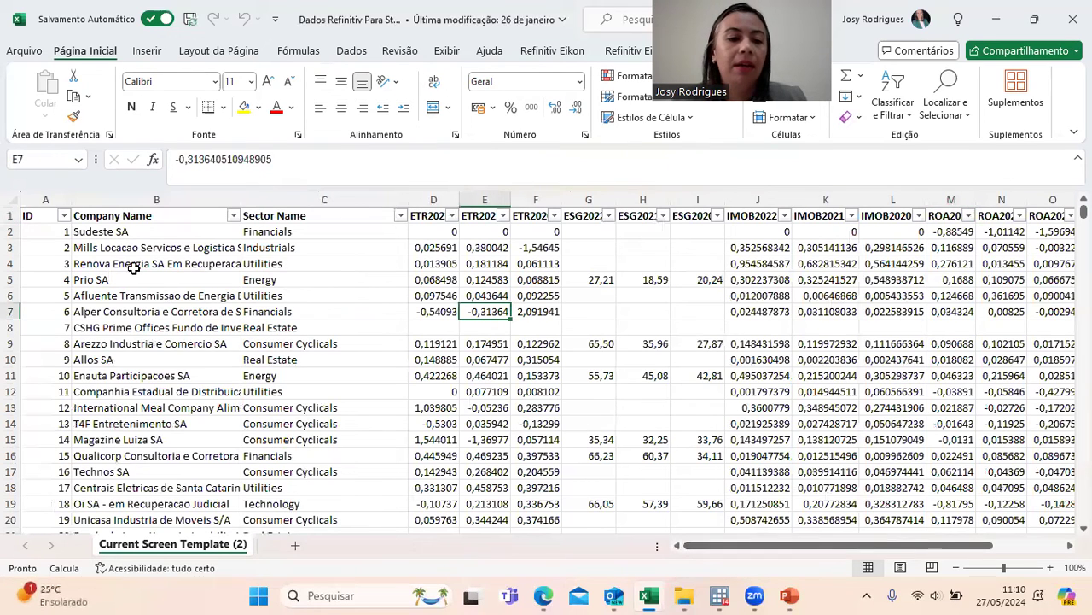
click(60, 234)
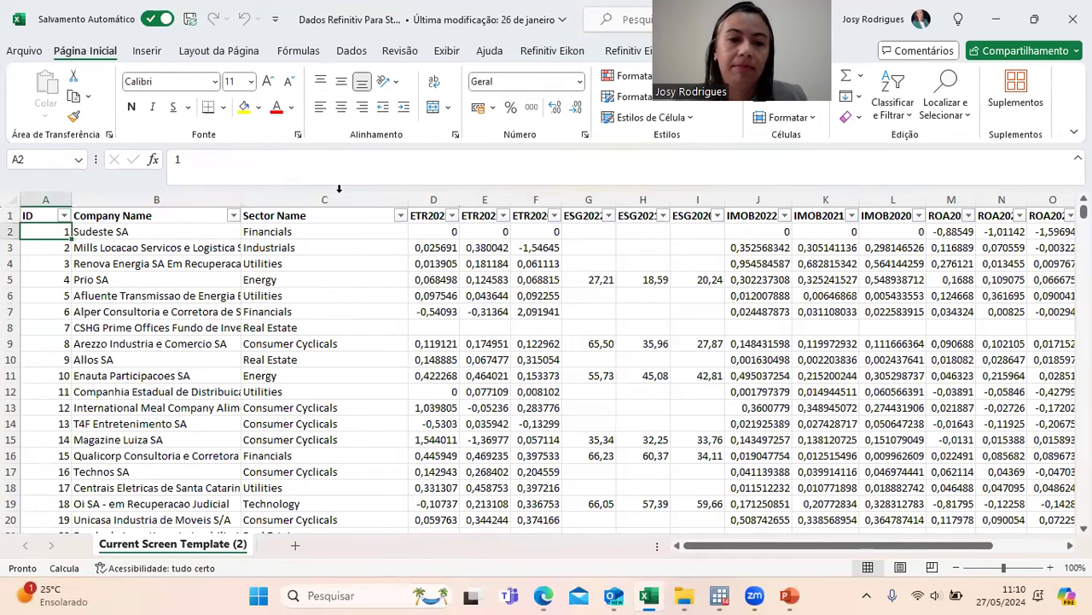
key(Right)
key(Right)
key(Right)
key(Right)
key(Right)
key(Right)
key(Right)
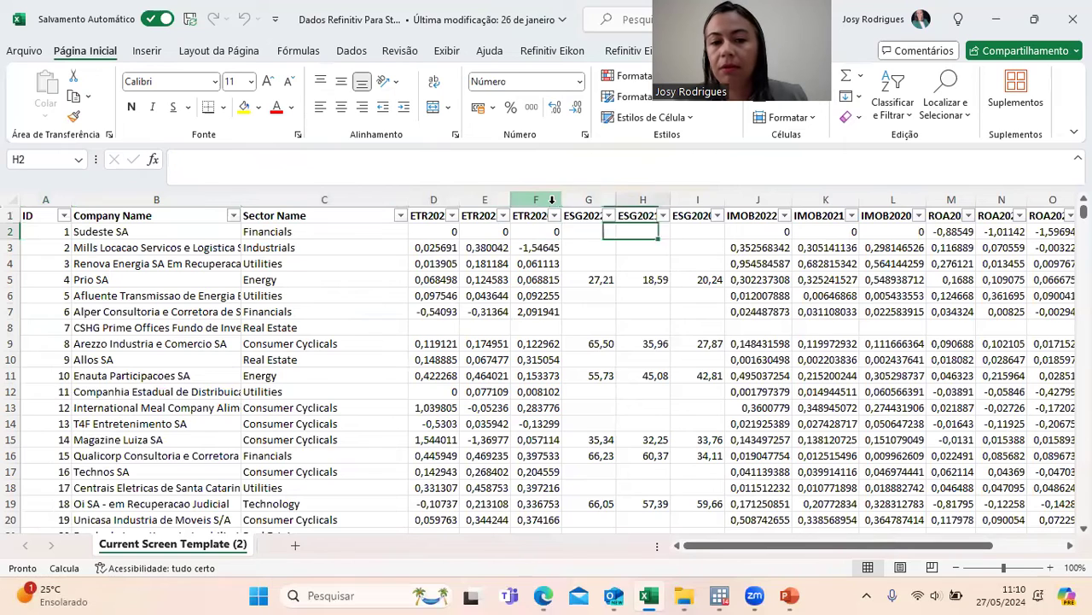
key(Left)
key(Left)
key(Left)
key(Left)
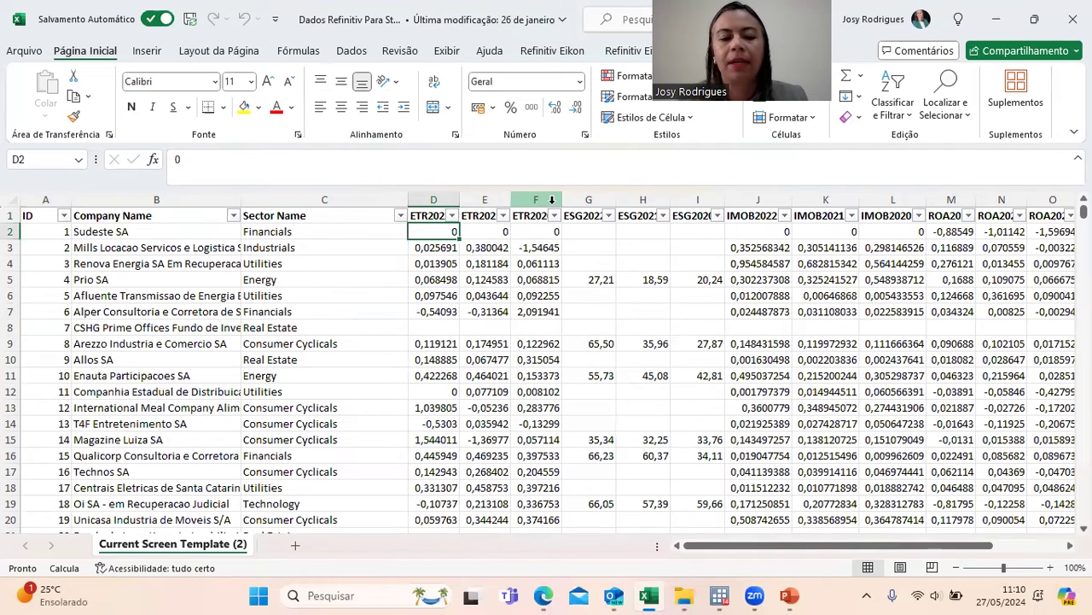
key(Right)
key(Right)
key(Right)
key(Left)
key(Left)
key(Right)
key(Right)
key(Right)
key(Right)
key(Right)
key(Right)
key(Right)
key(Right)
key(Right)
key(Right)
key(Right)
key(Right)
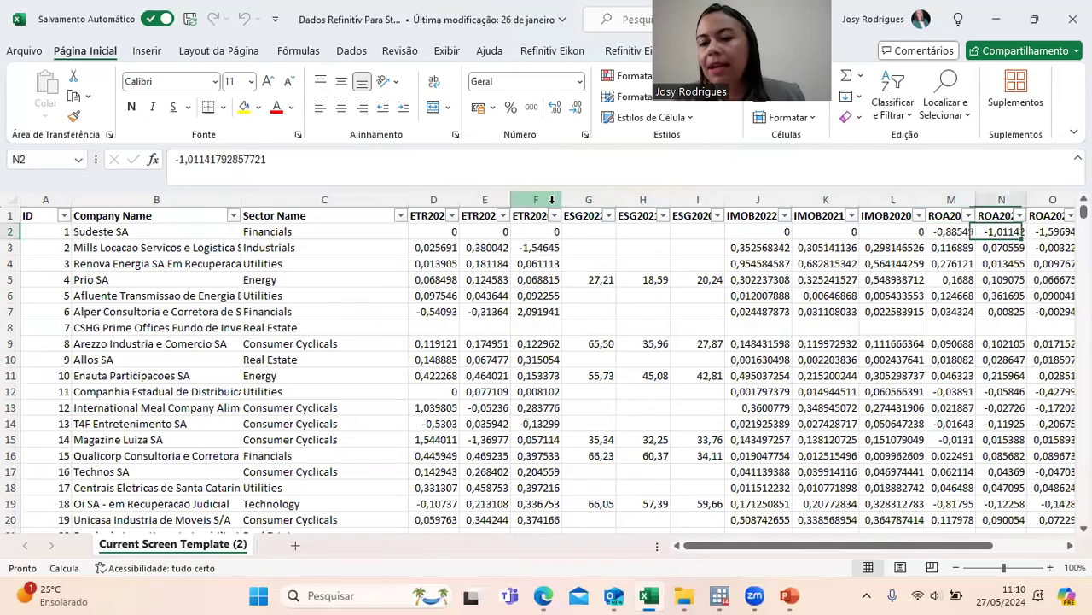
key(Left)
key(Left)
key(Left)
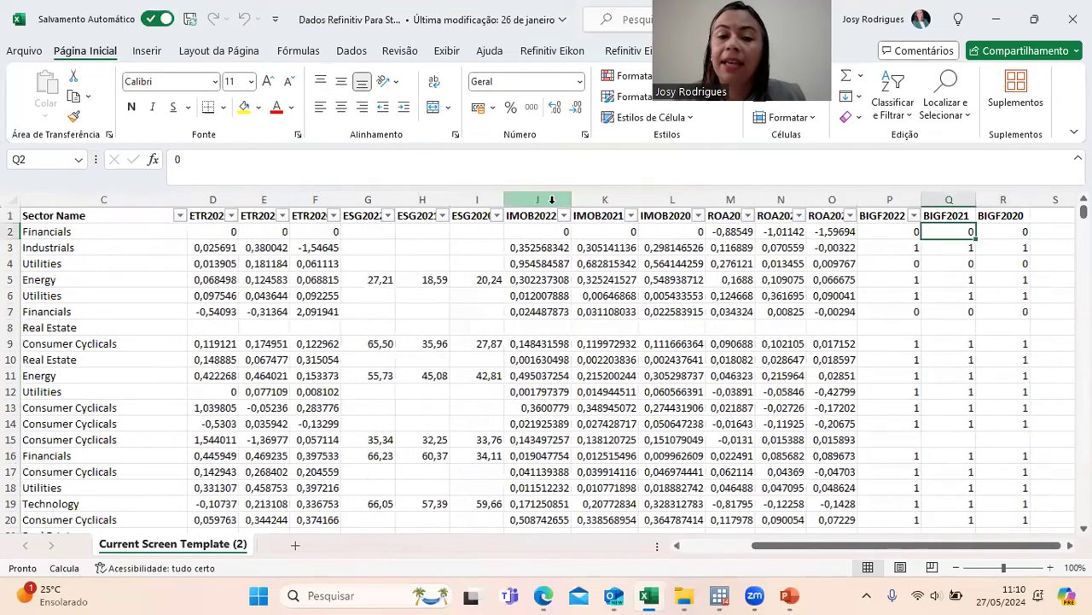
Inspect the year-suffixed headers, starting with ETR2022, ETR2021 and ETR2020, and how each indicator's years are arranged in separate columns
key(Home)
key(Right)
key(Right)
key(Right)
key(Right)
key(Right)
key(Right)
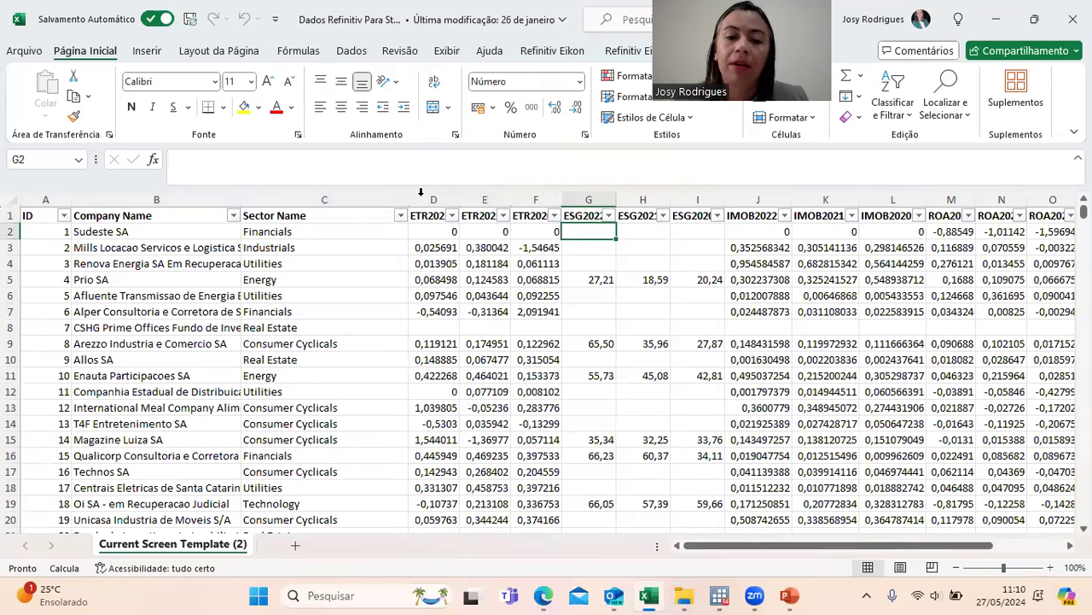
drag(429, 196, 529, 195)
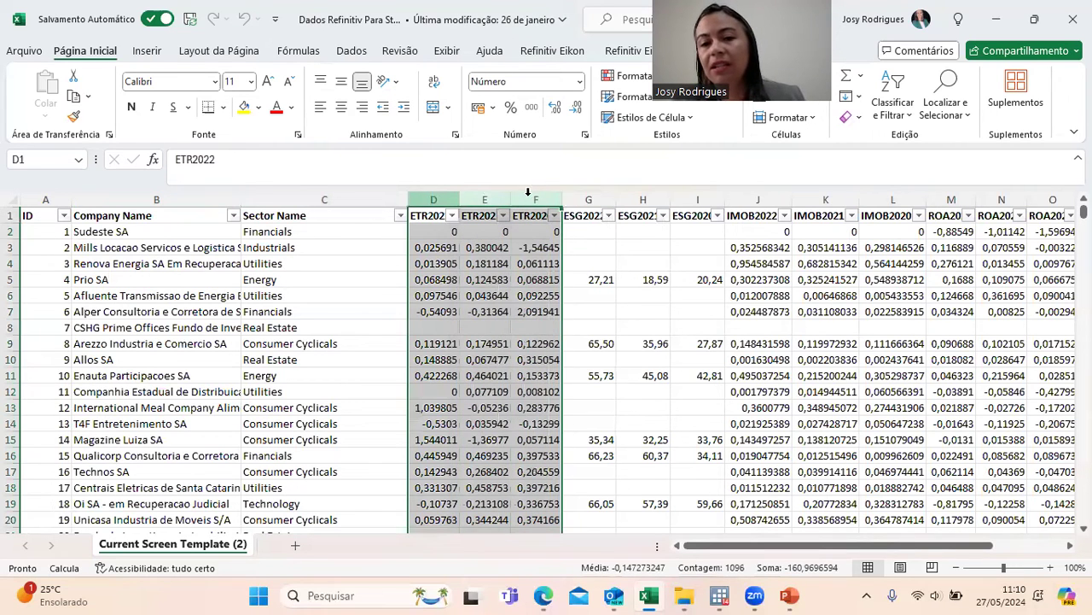
drag(431, 196, 531, 196)
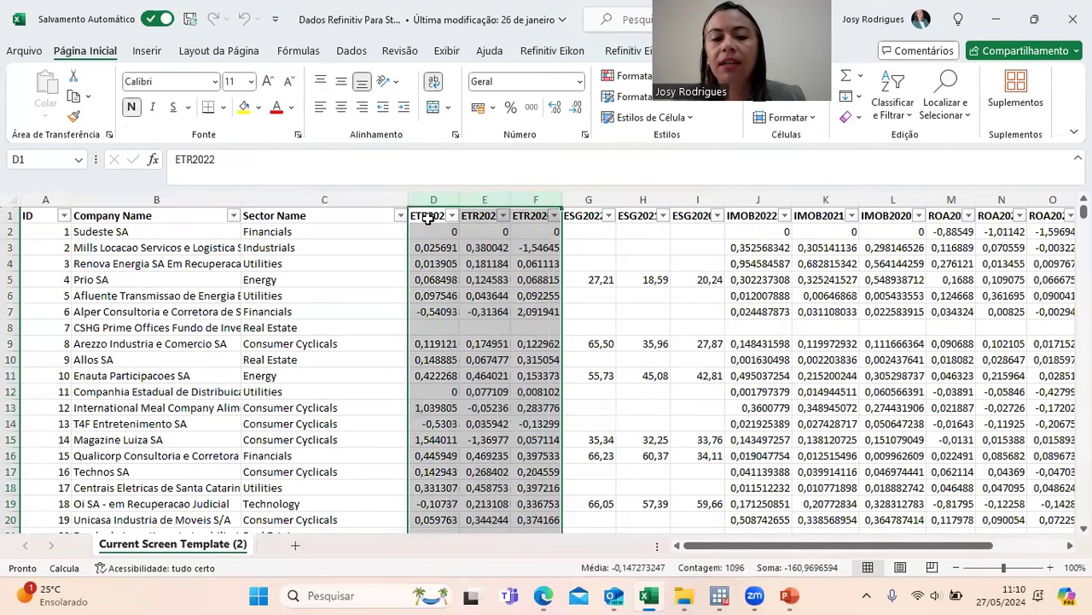
click(429, 218)
click(482, 217)
click(523, 217)
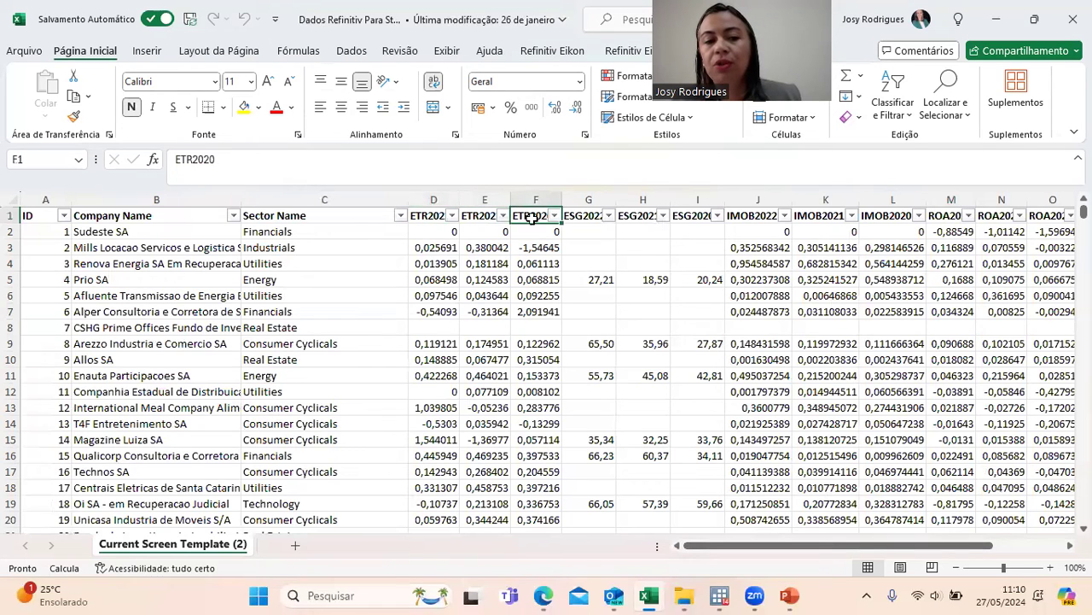
drag(439, 220, 989, 213)
drag(864, 543, 795, 542)
click(664, 290)
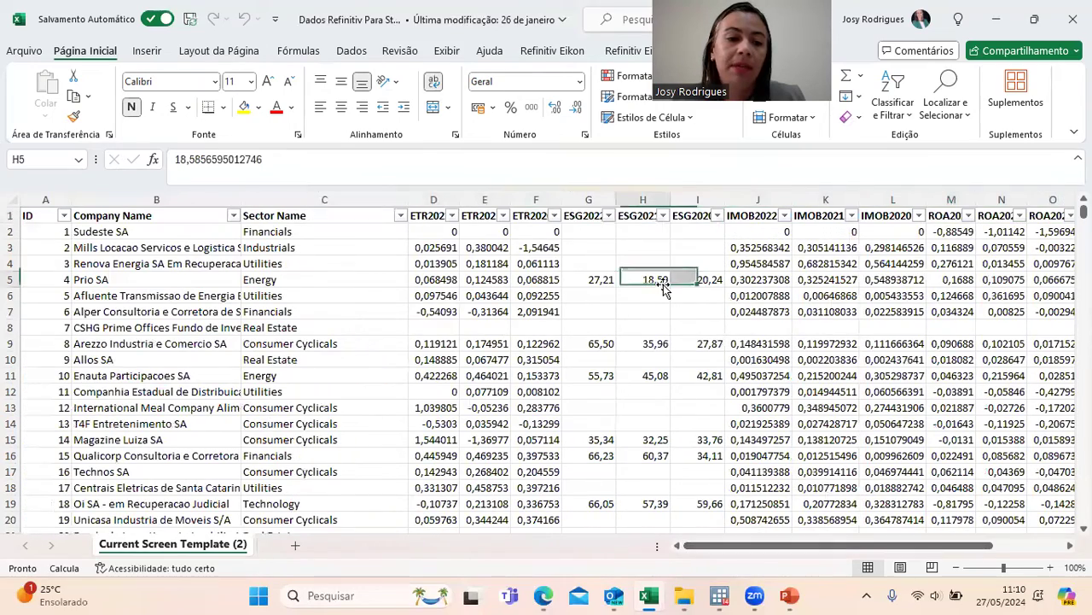
mouse_move(862, 544)
mouse_down()
mouse_move(932, 551)
mouse_move(861, 548)
mouse_up()
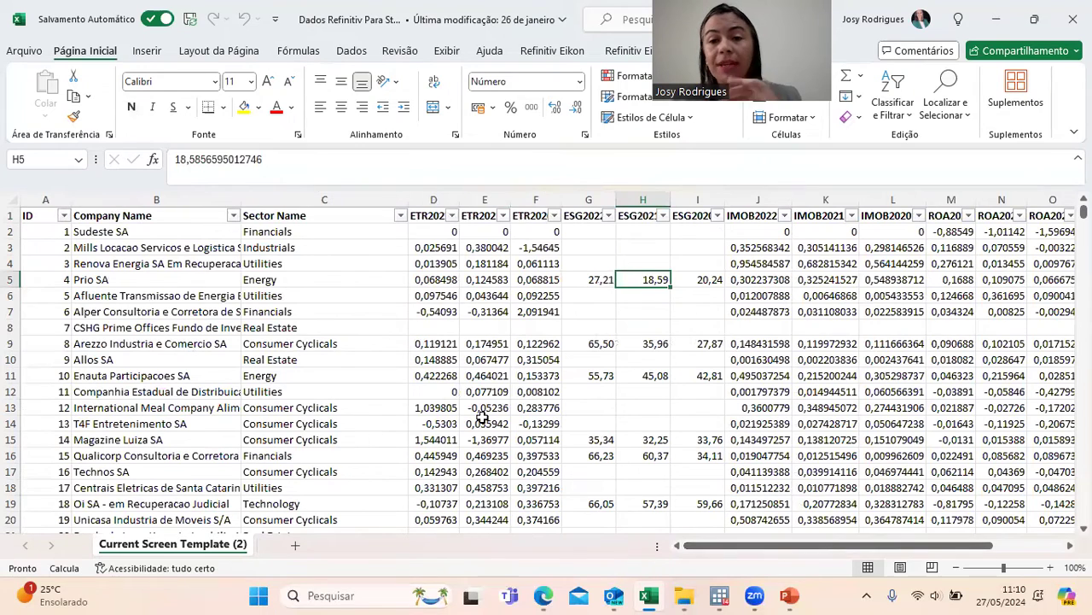
drag(424, 340, 829, 317)
drag(484, 231, 620, 240)
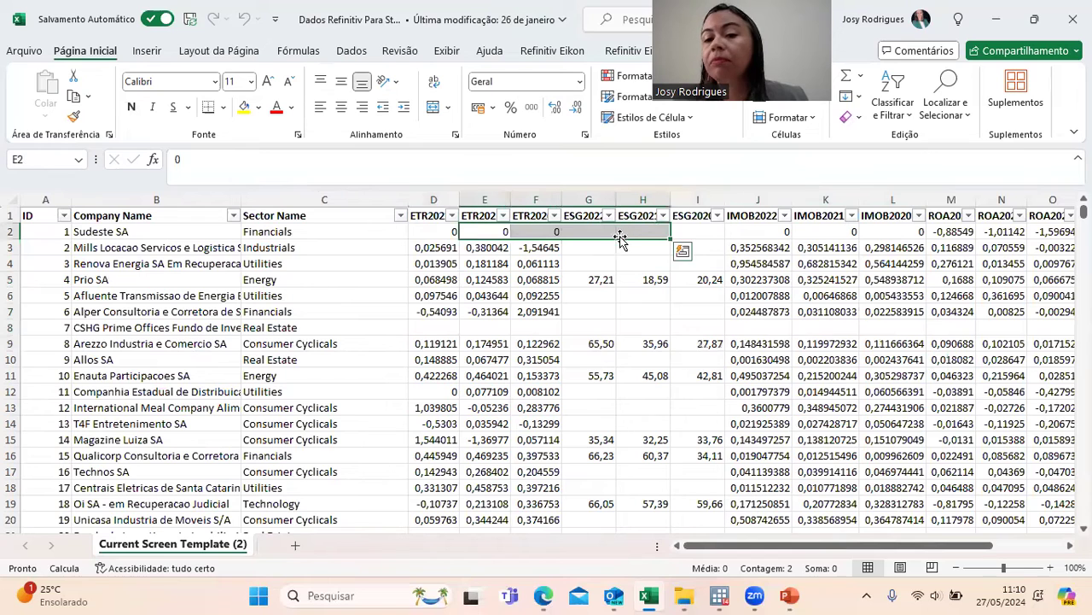
click(775, 229)
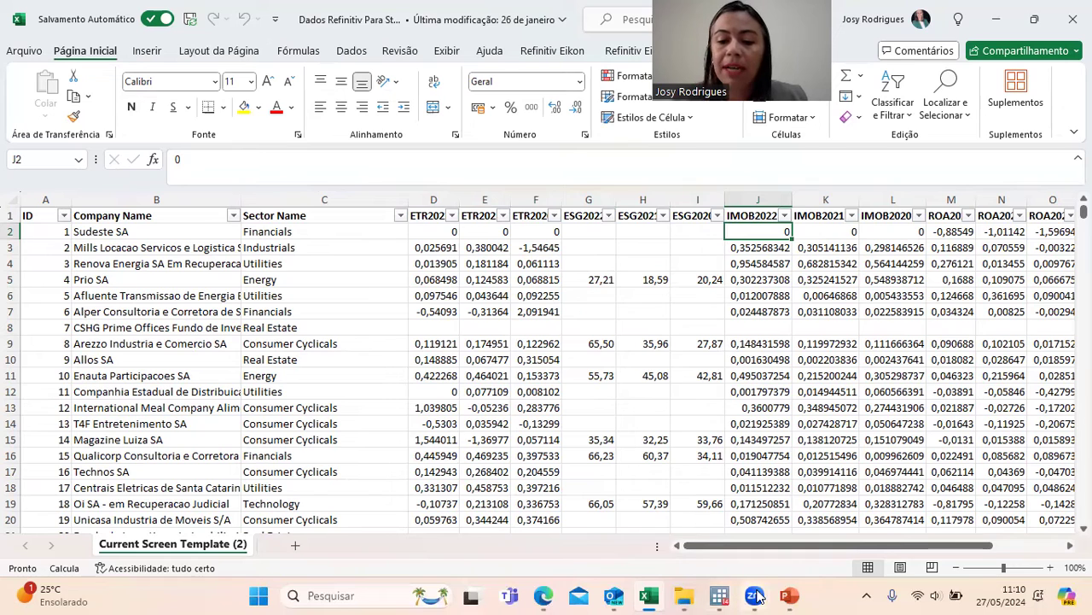
Switch to Stata and start importing an Excel spreadsheet
mouse_move(751, 598)
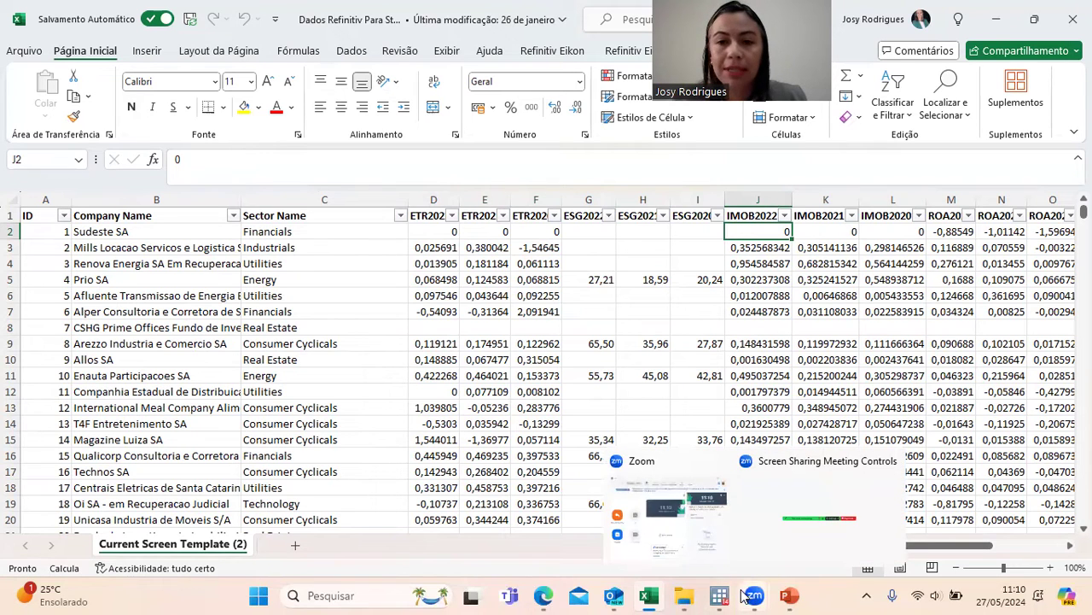
mouse_move(713, 596)
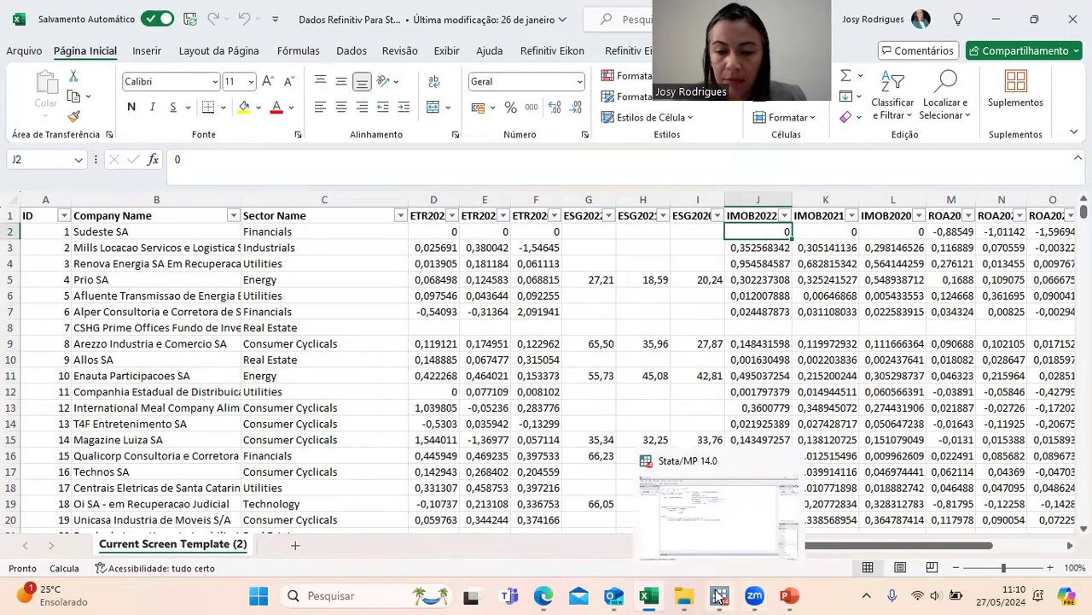
click(720, 596)
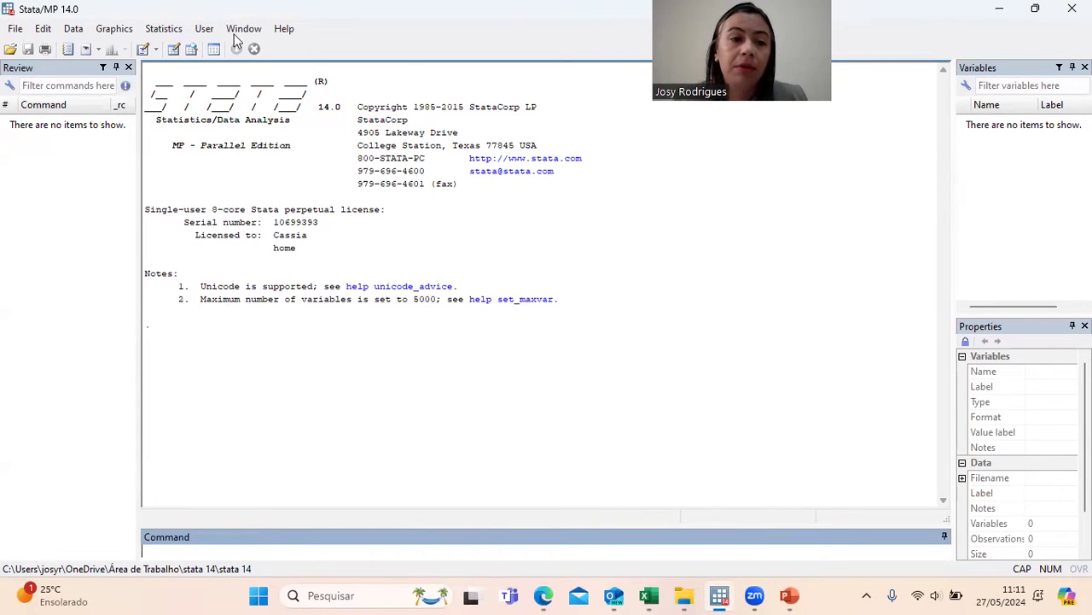
click(16, 30)
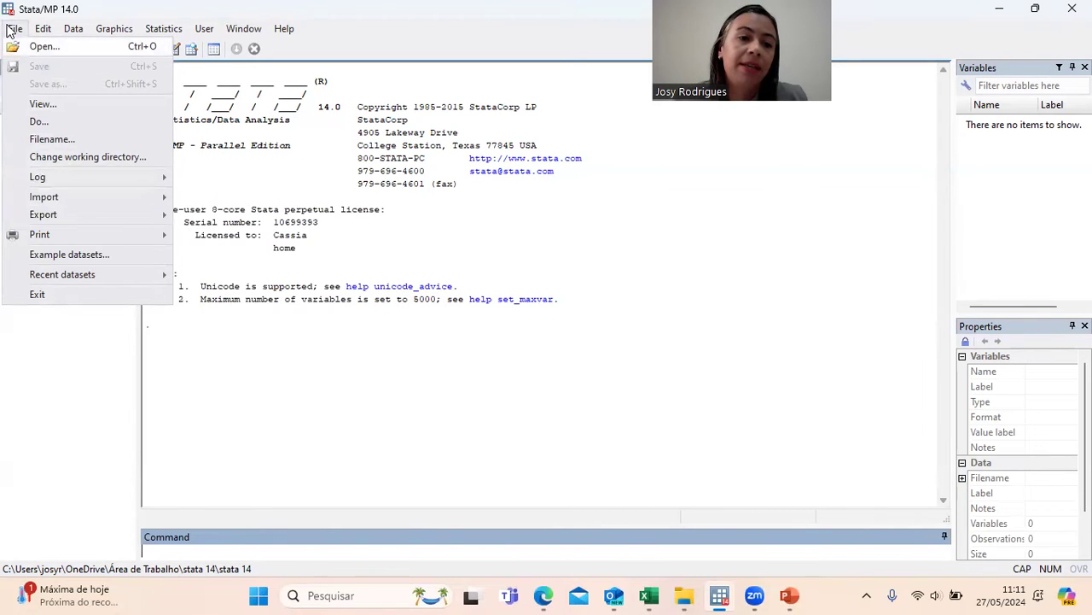
mouse_move(55, 197)
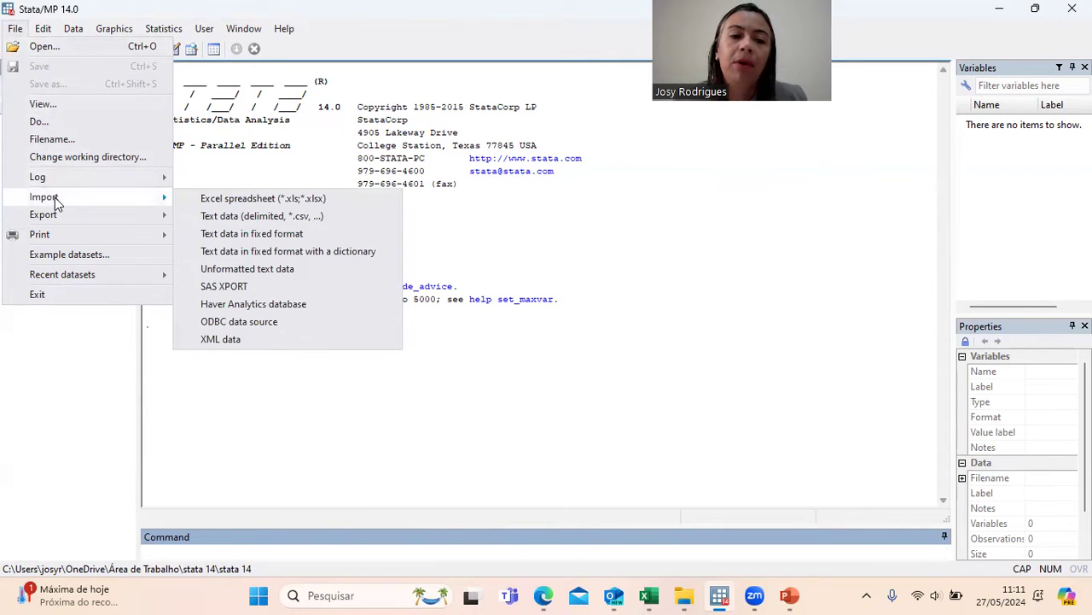
click(202, 201)
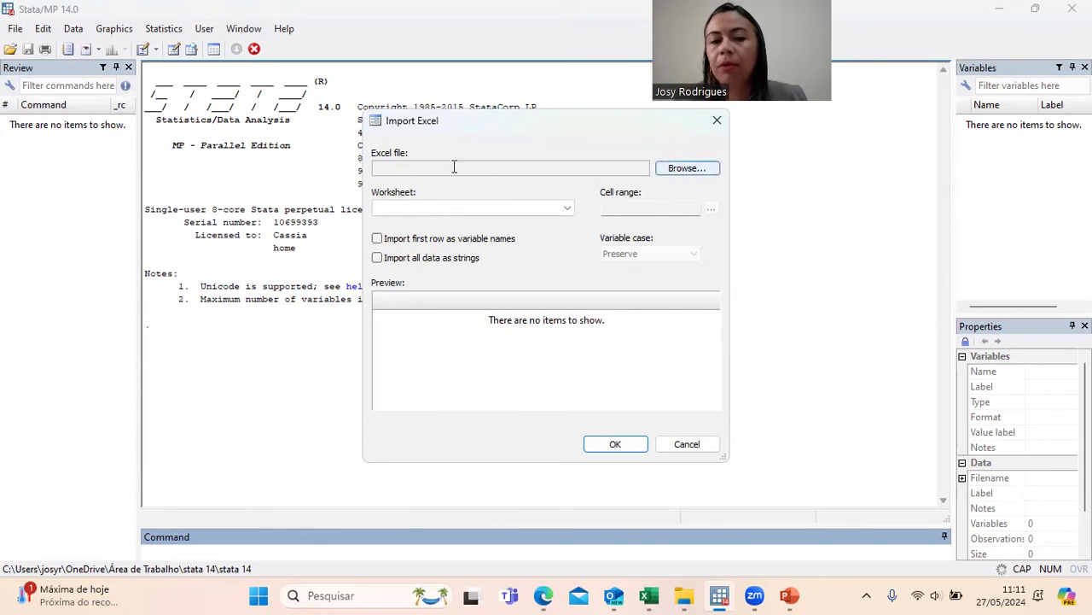
Choose Dados Refinitiv Para Stata from the AULA folder in CEPECONF EVENTOS as the import file, closing it in Excel to release it
click(688, 169)
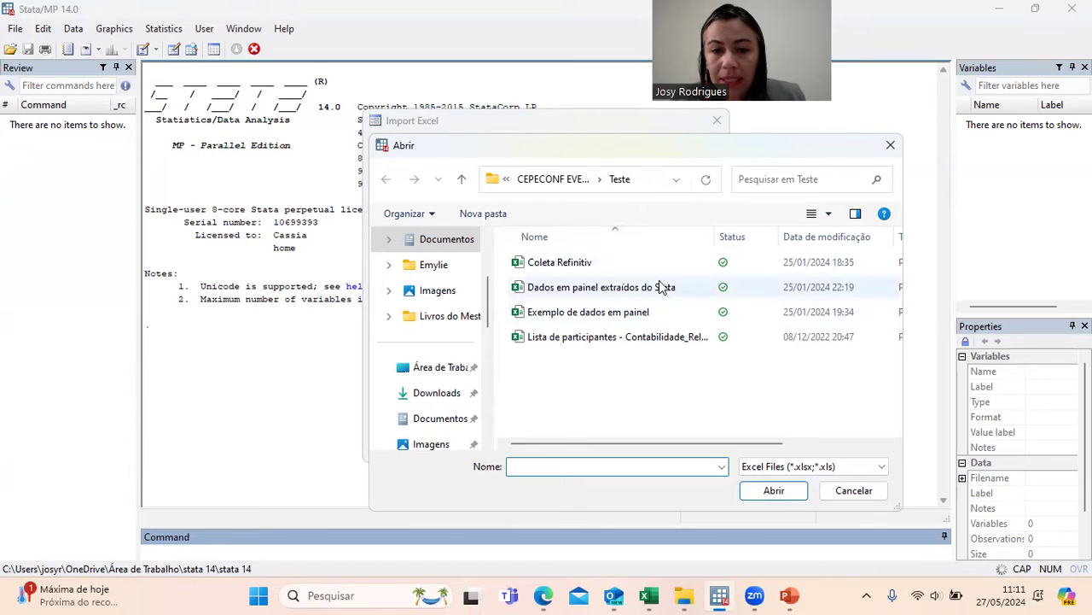
click(676, 179)
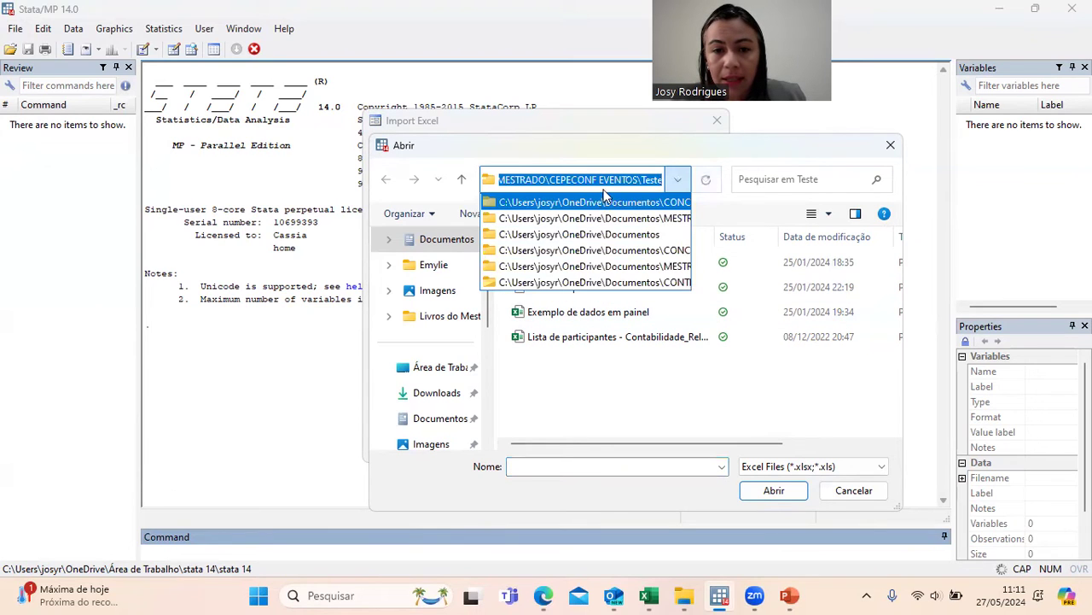
click(489, 181)
click(466, 183)
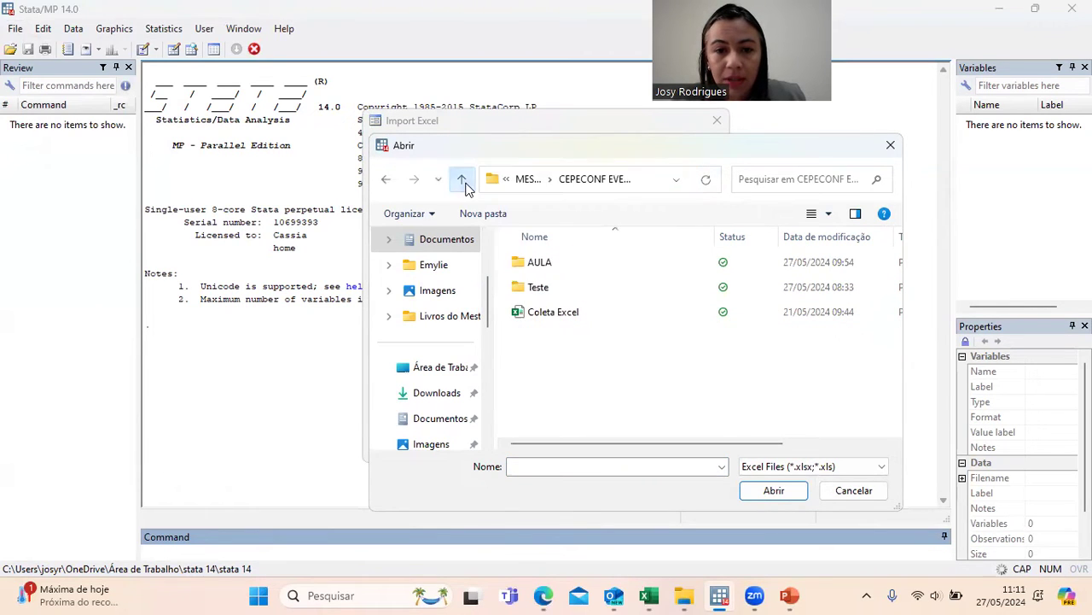
double_click(539, 262)
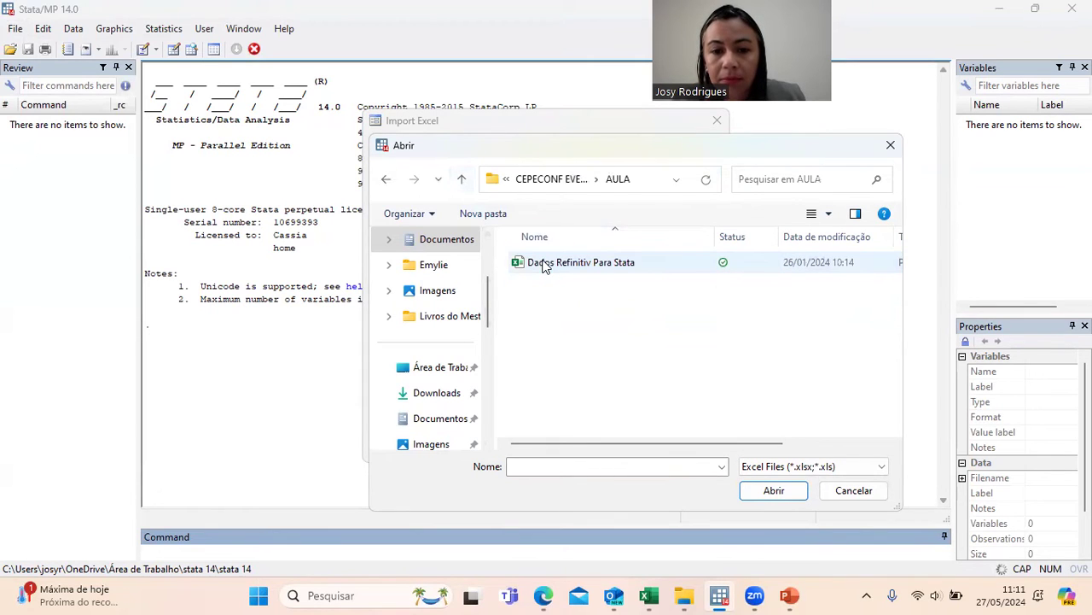
double_click(604, 264)
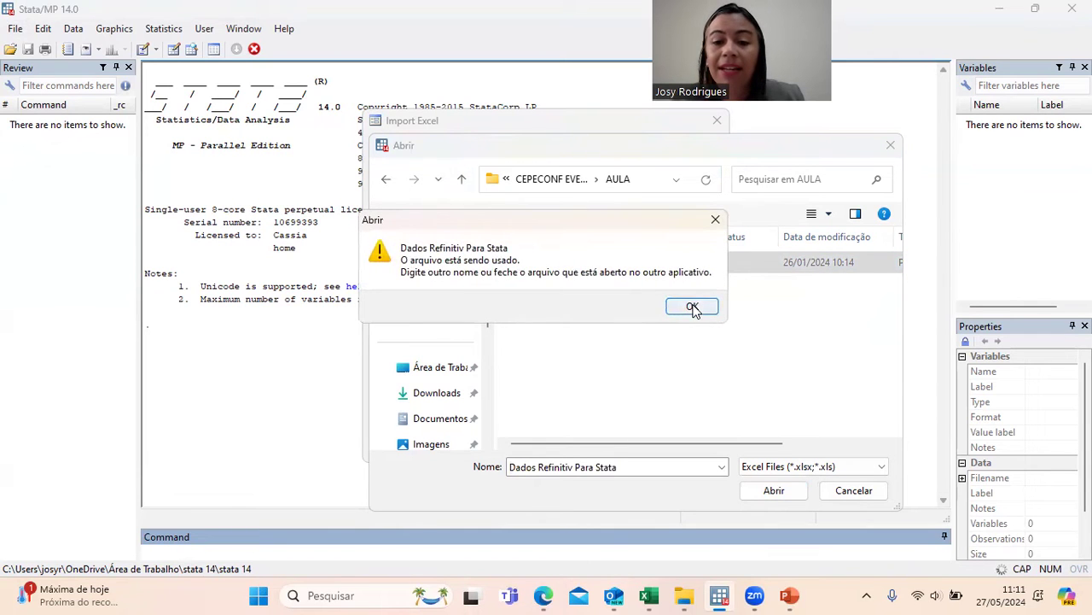
click(692, 307)
click(649, 595)
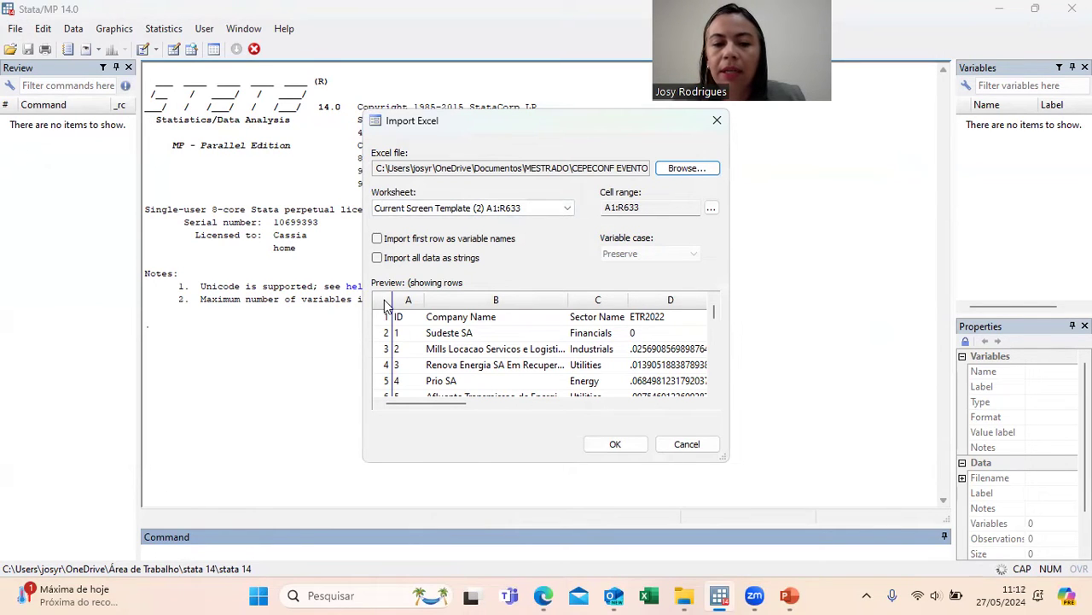
Set the first row to import as variable names, and preview importing all data as strings before turning that option back off
click(377, 239)
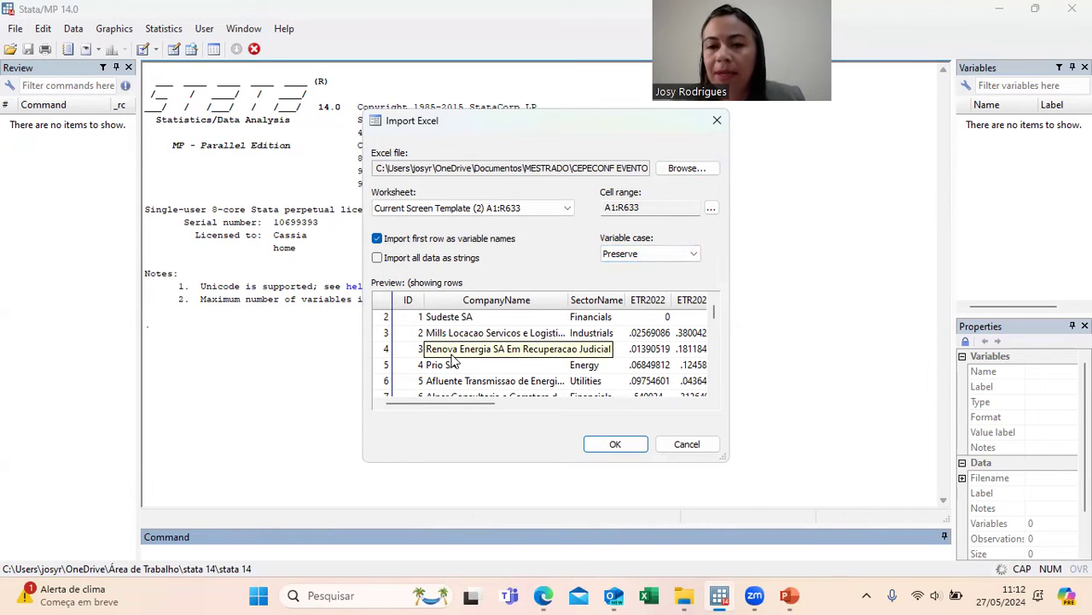
click(378, 257)
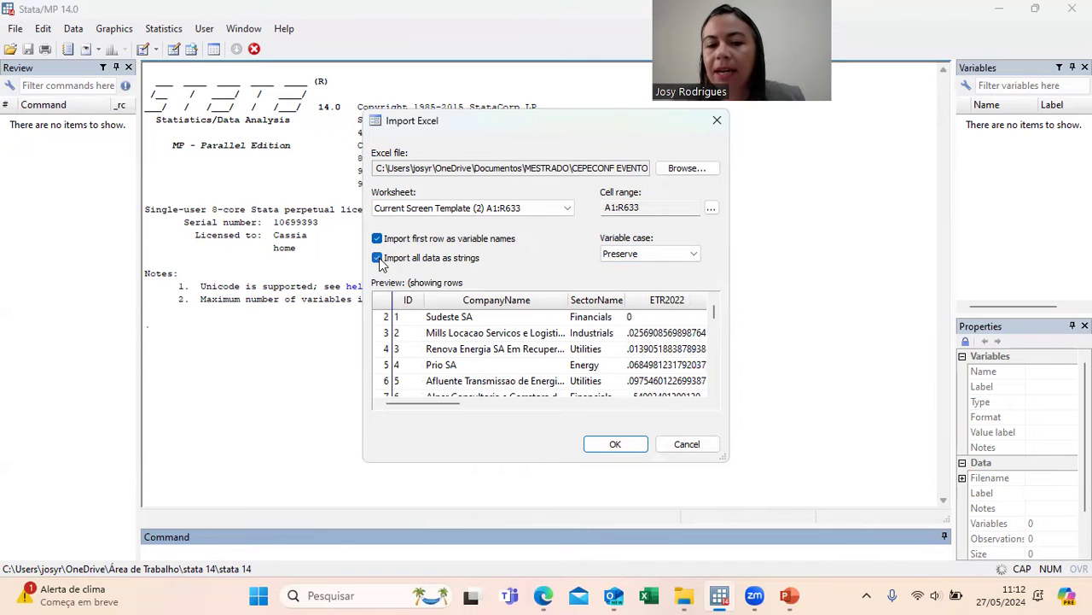
click(378, 258)
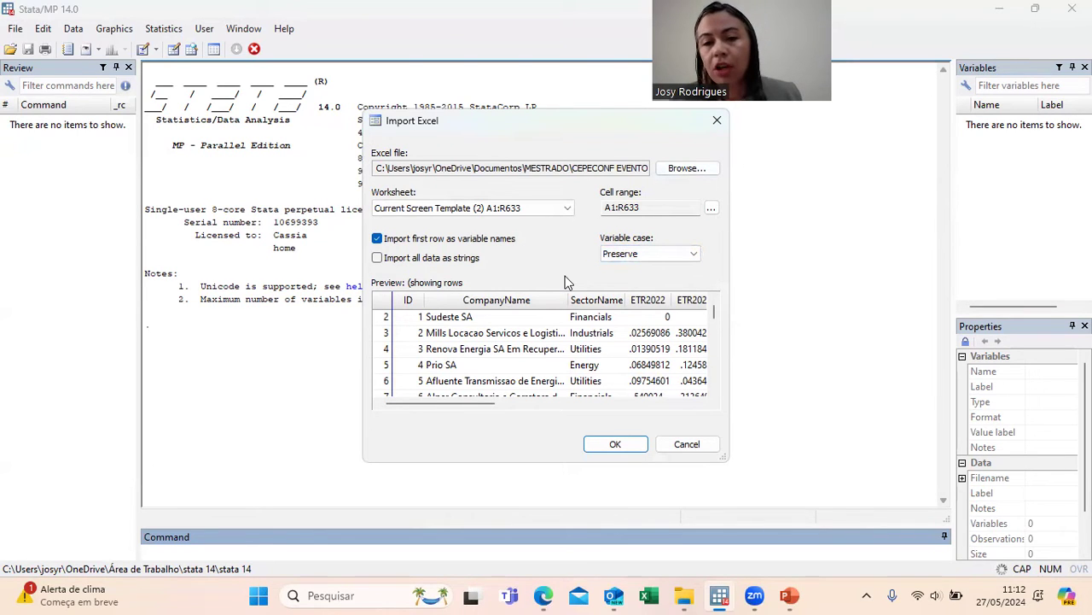
Import the Excel worksheet with these settings and review the imported dataset in the data browser
click(616, 446)
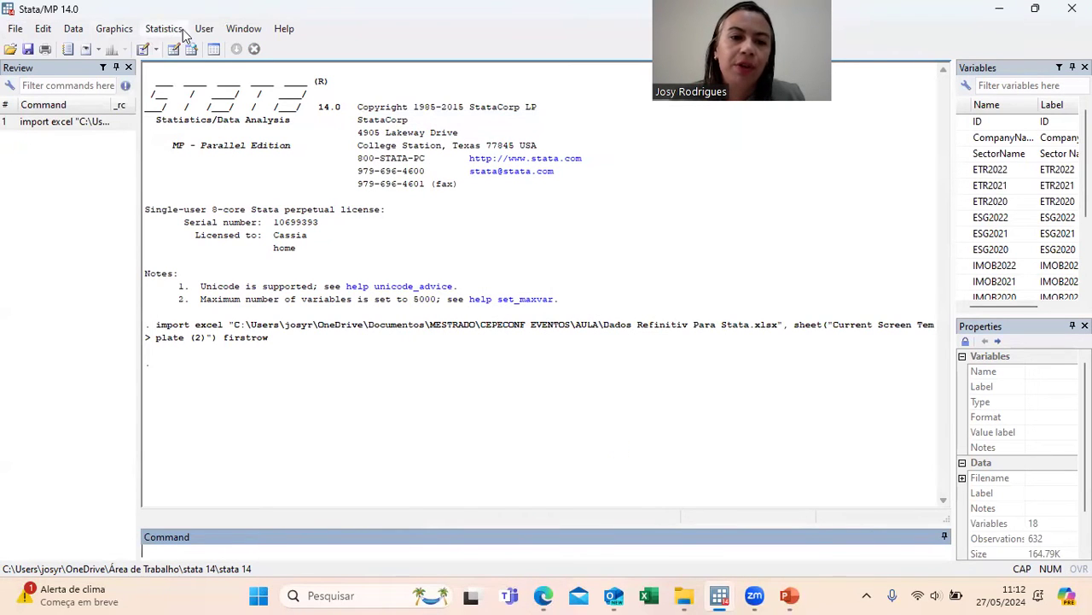
click(192, 49)
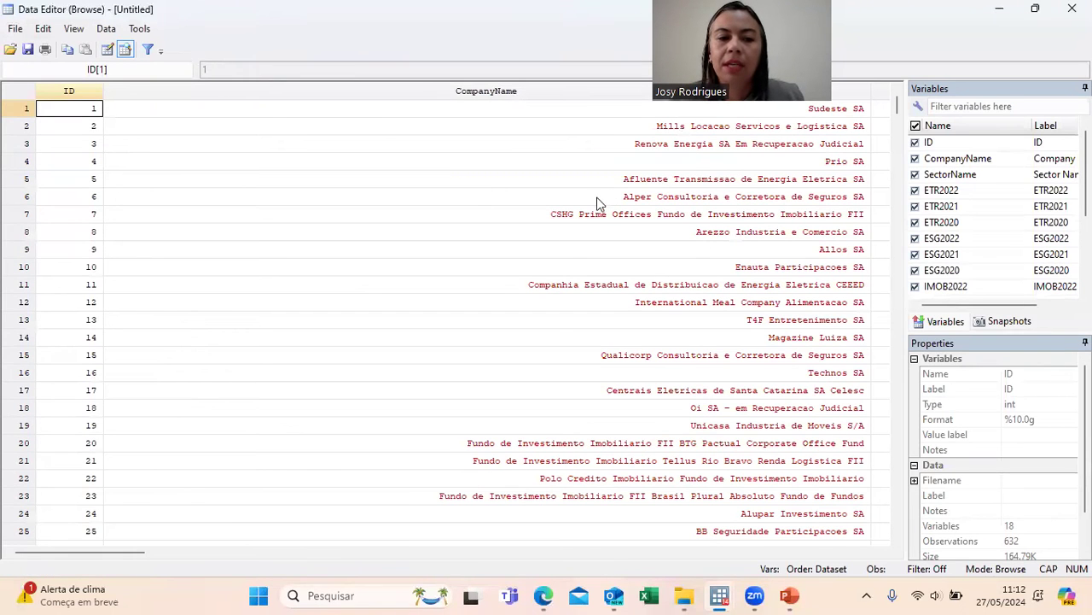
drag(133, 556, 17, 595)
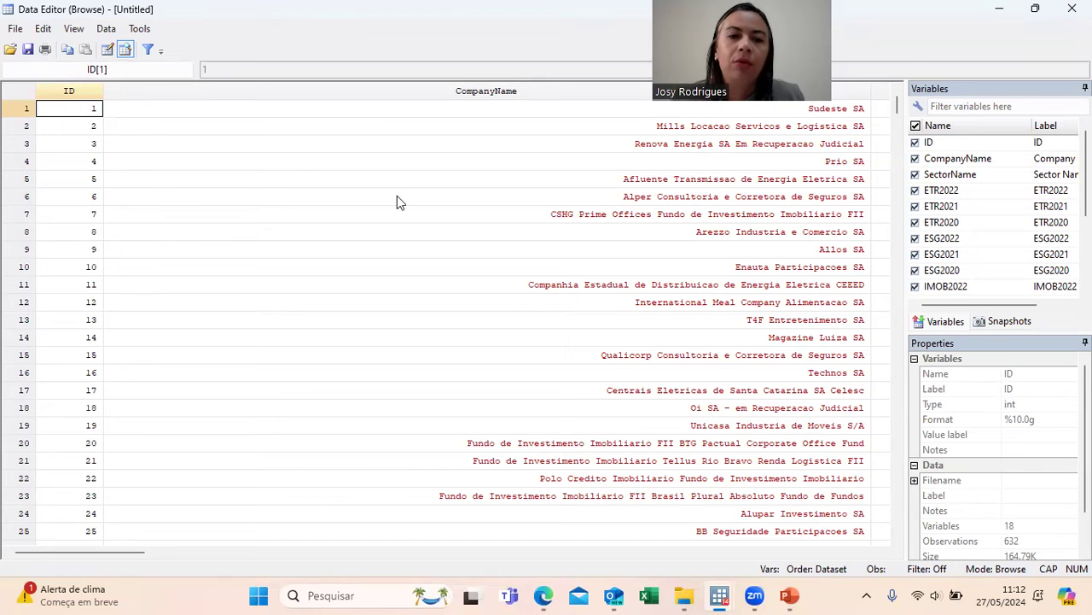
click(1072, 9)
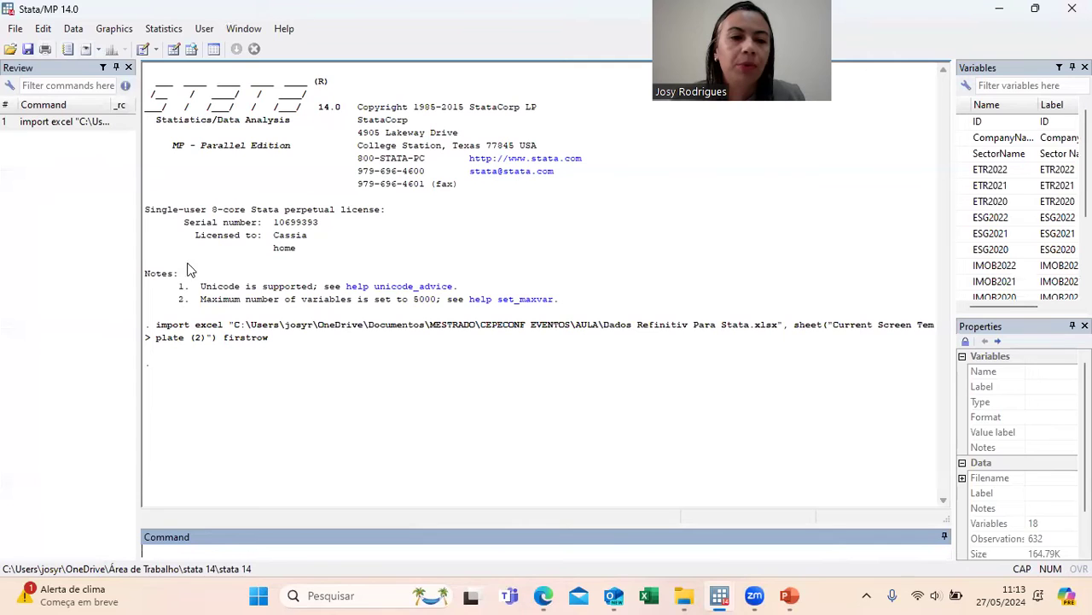
Create a new do-file and begin its first line with the lowercase command reshape long
click(143, 50)
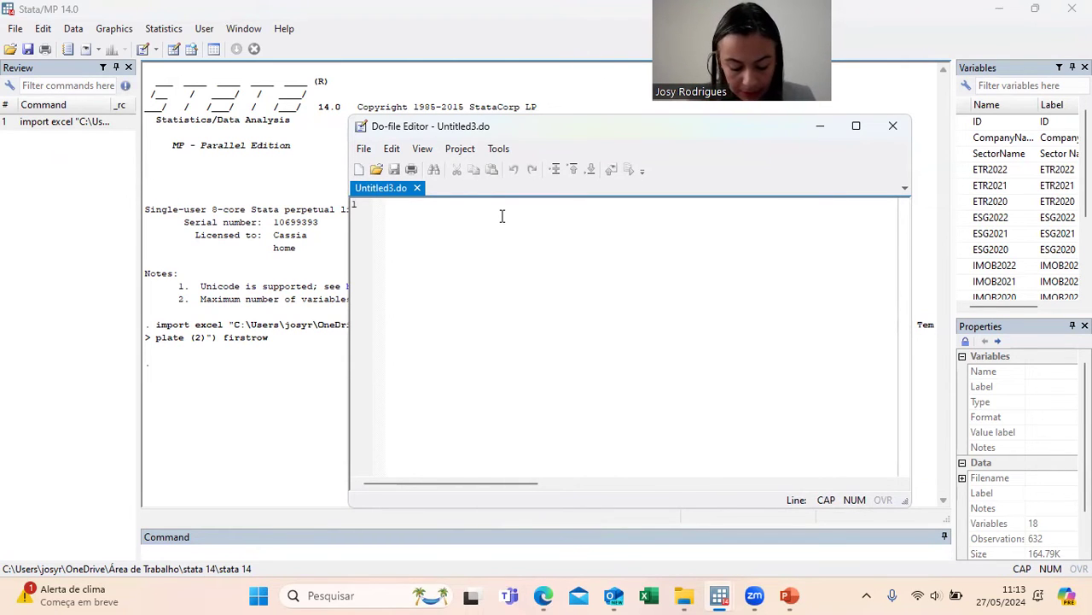
text(B)
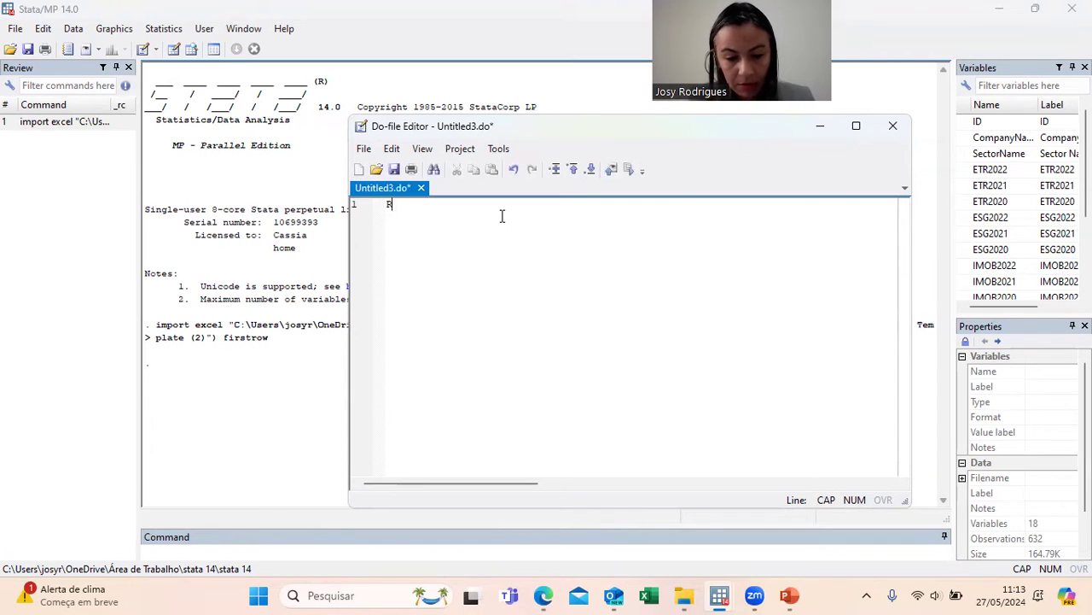
text(ESIDUO)
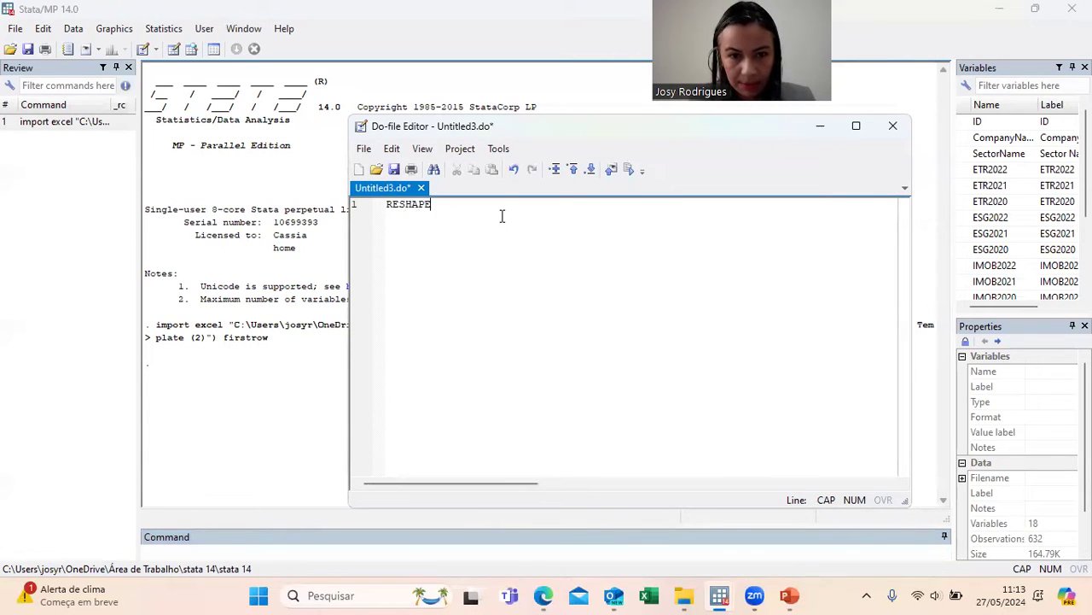
key(Caps_Lock)
key(BackSpace)
key(BackSpace)
key(BackSpace)
key(BackSpace)
key(BackSpace)
key(BackSpace)
text(eshap)
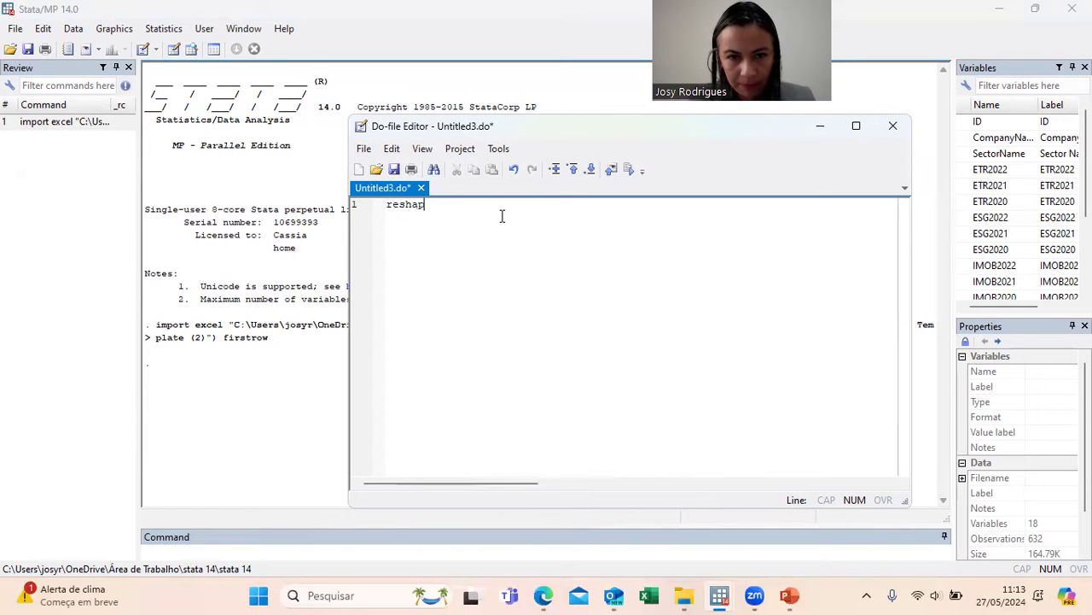
text(e long)
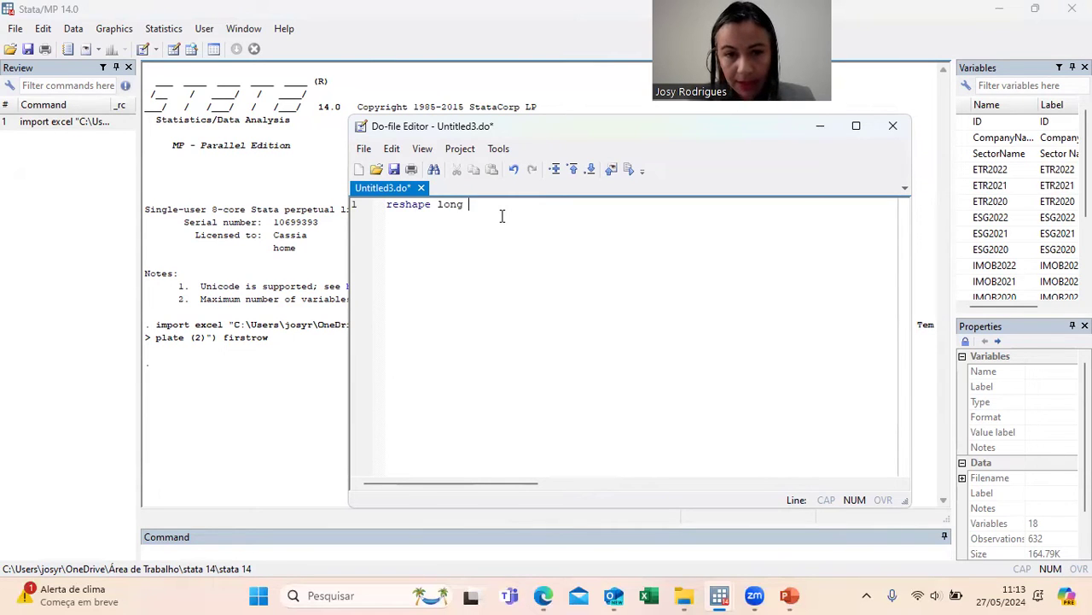
List ETR, ESG, IMOB, ROA and BIG4 as the variables of the reshape long command, ending with a comma
key(Caps_Lock)
text(ETR )
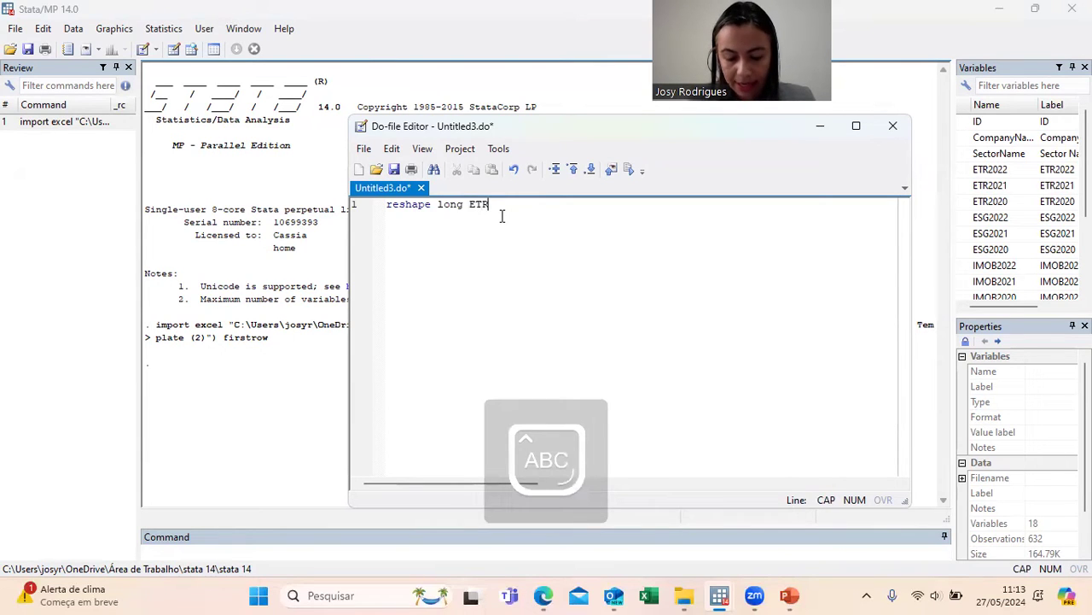
text(ESG)
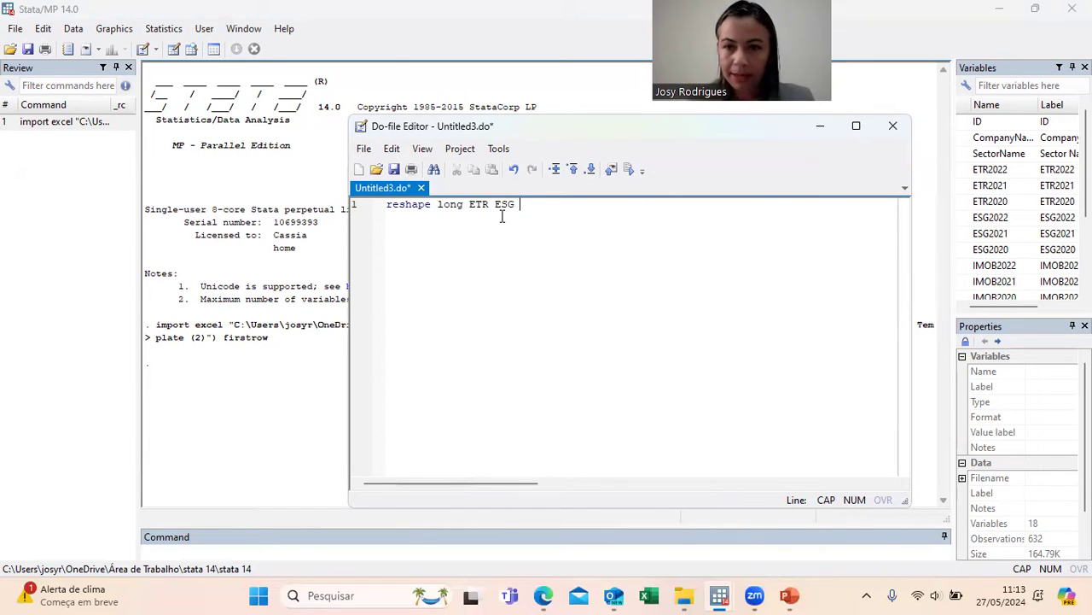
text( IMOB)
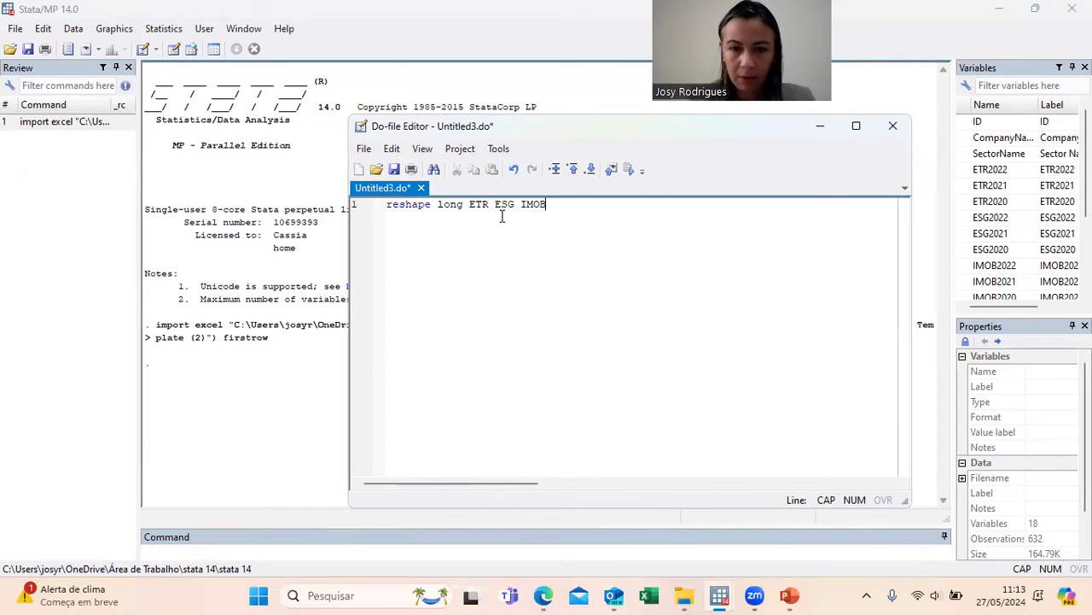
text( ROA)
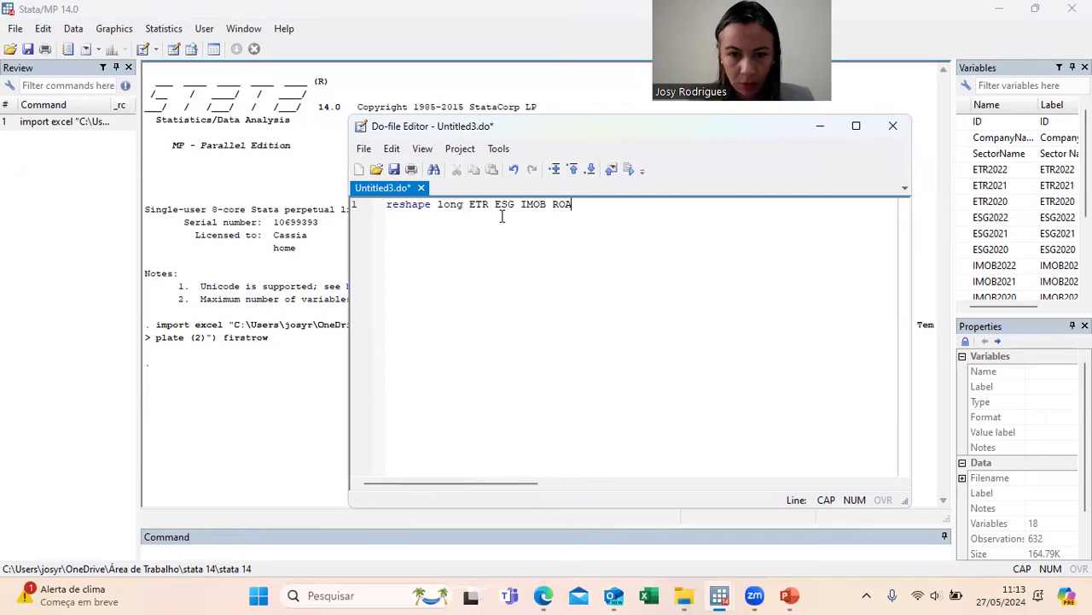
text( BIG4)
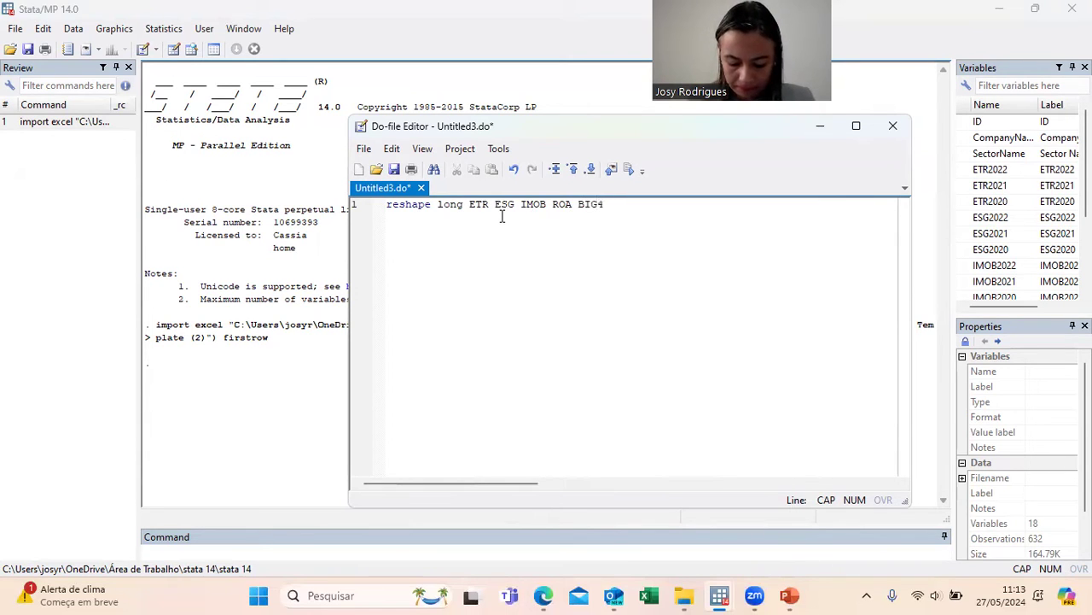
text(,)
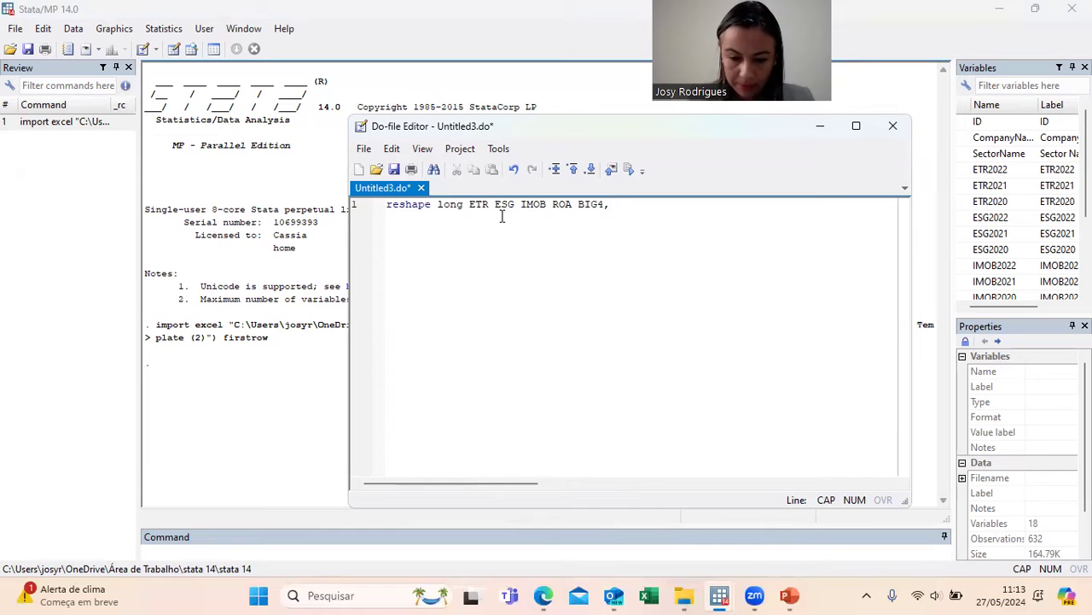
Complete the reshape command with the options i(ID) j (ANO)
text(i i)
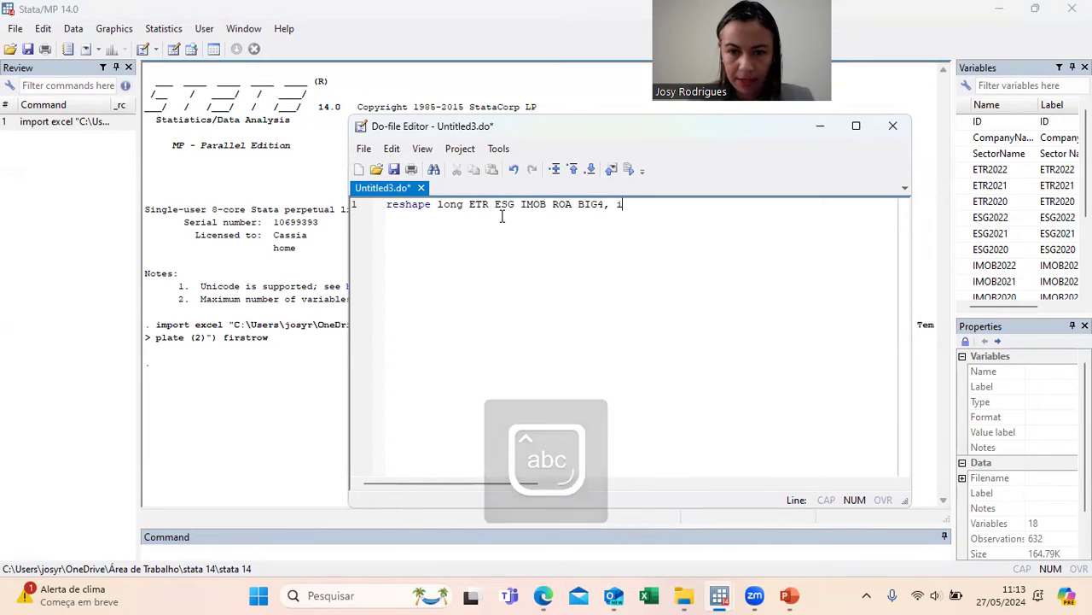
text((ID))
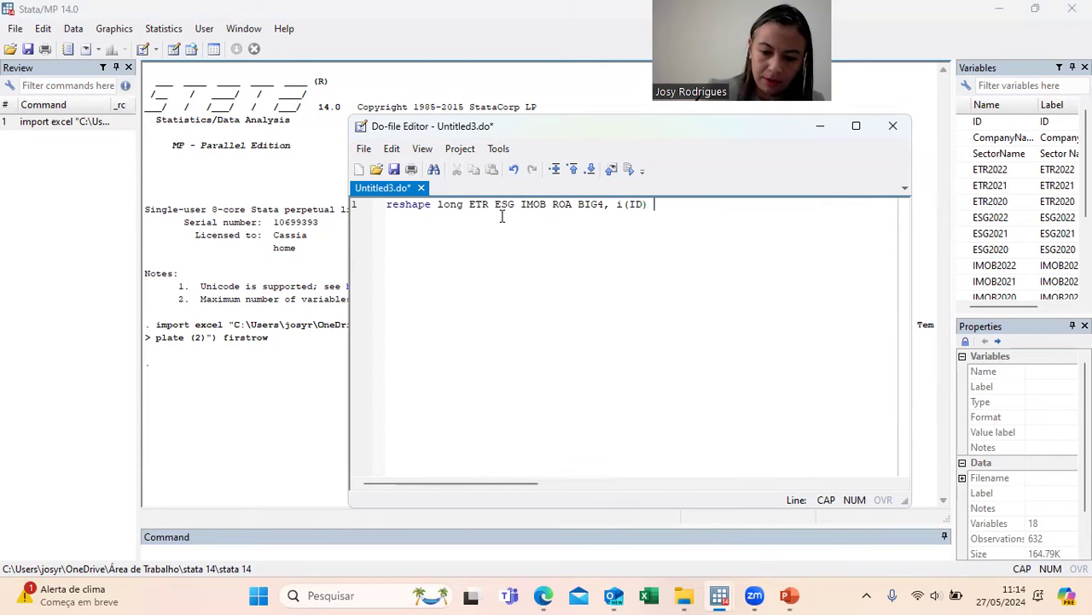
key(Caps_Lock)
text(j (an)
key(Caps_Lock)
key(Caps_Lock)
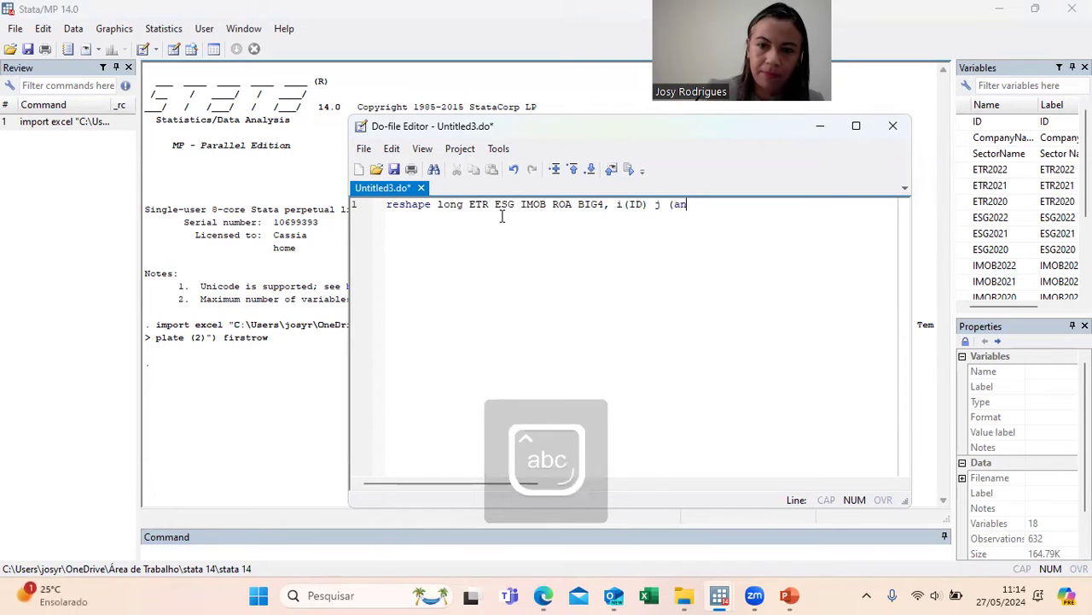
key(BackSpace)
key(BackSpace)
key(Caps_Lock)
text(ANO))
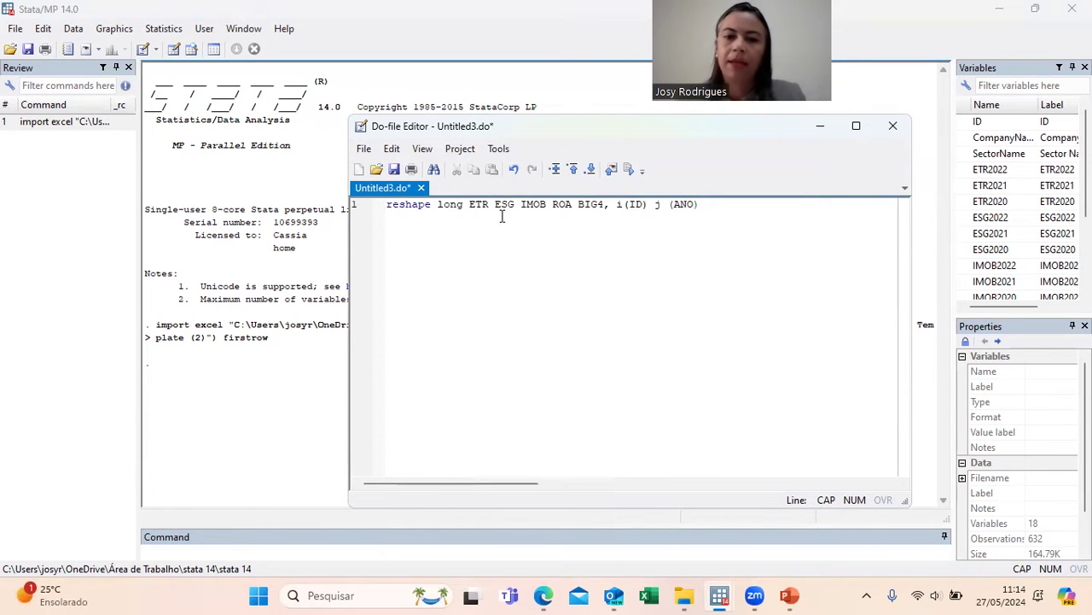
Run the reshape line from the do-file and review the long-format dataset in the data browser
click(358, 210)
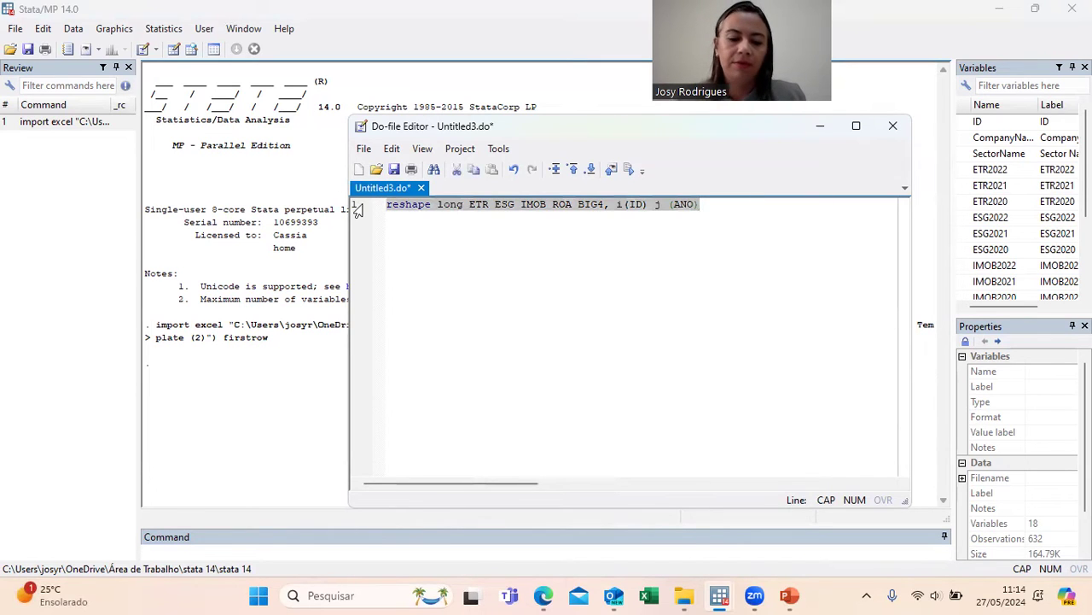
key(ctrl+d)
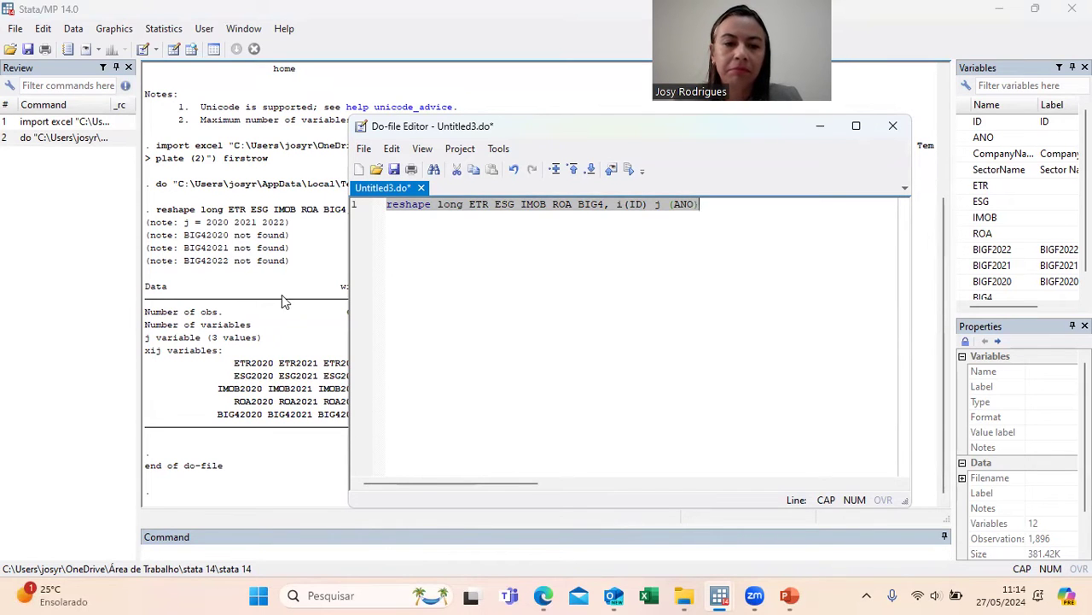
click(296, 274)
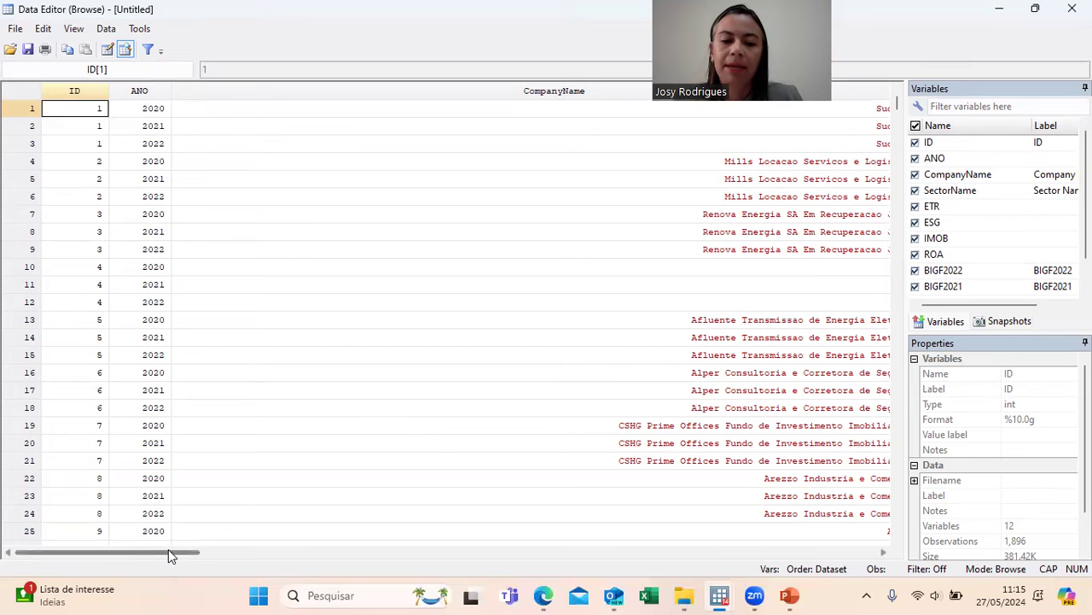
drag(214, 550, 49, 549)
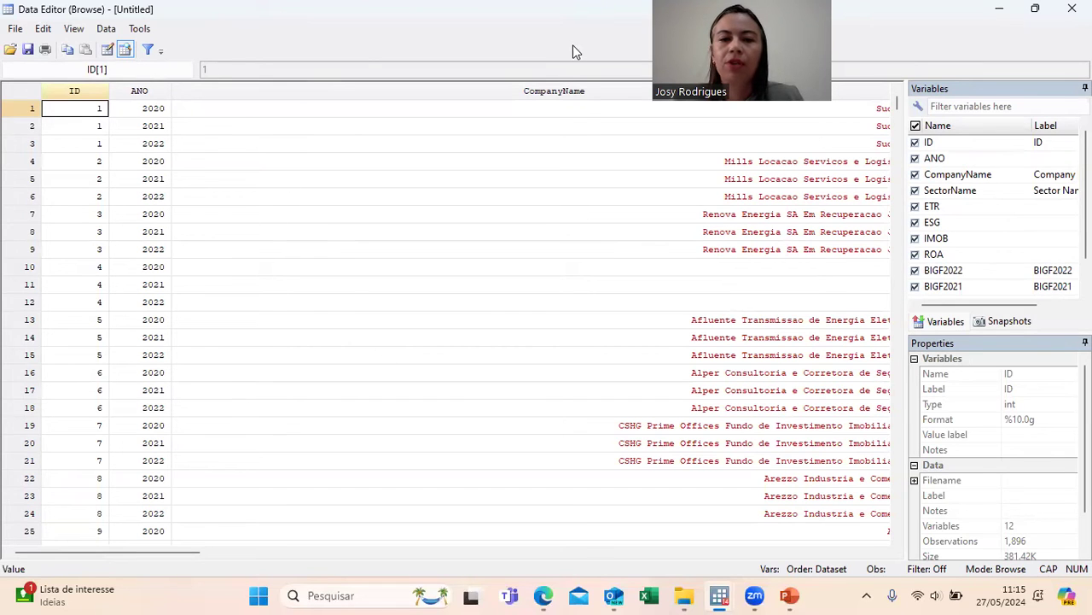
key(alt+Tab)
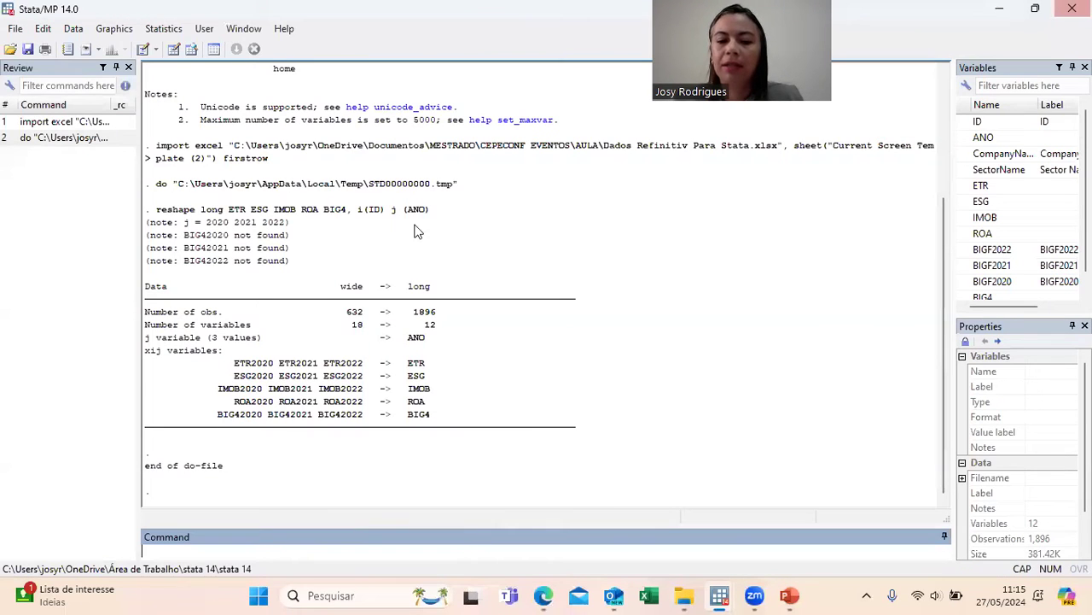
click(143, 48)
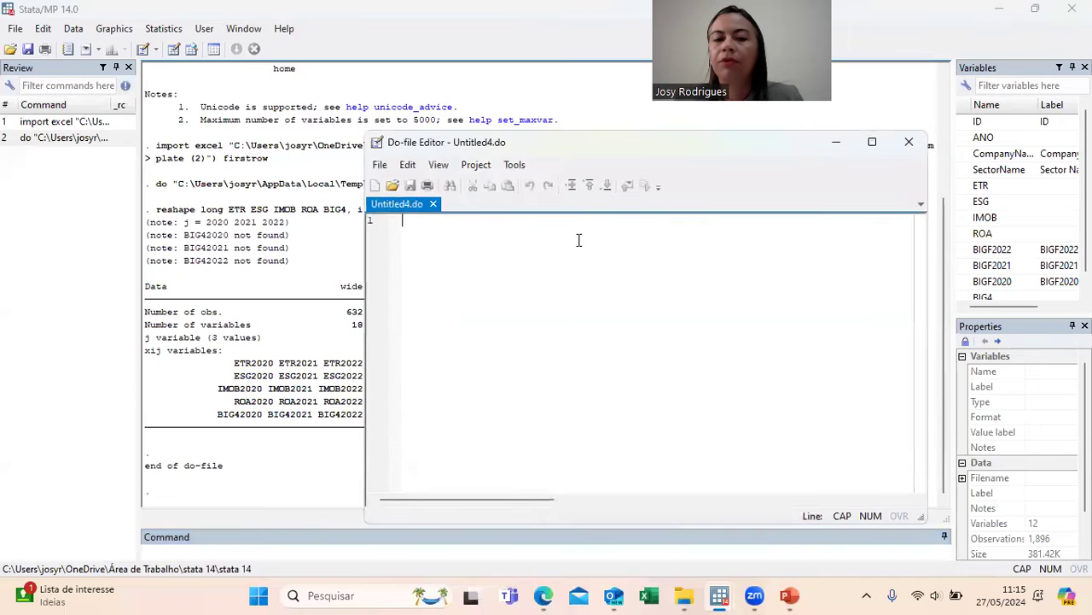
click(433, 203)
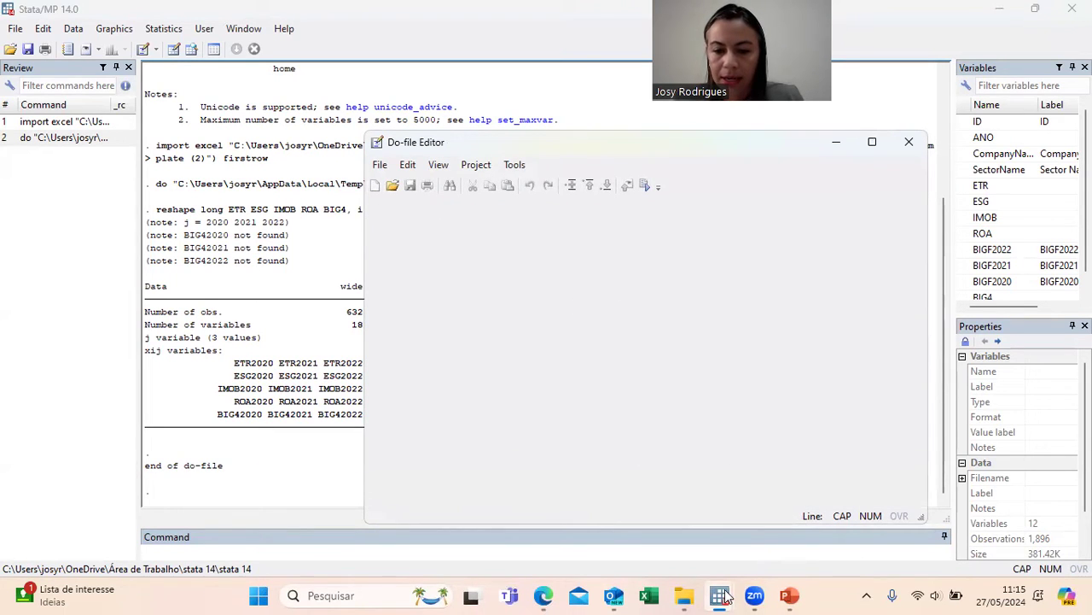
mouse_move(724, 585)
click(878, 496)
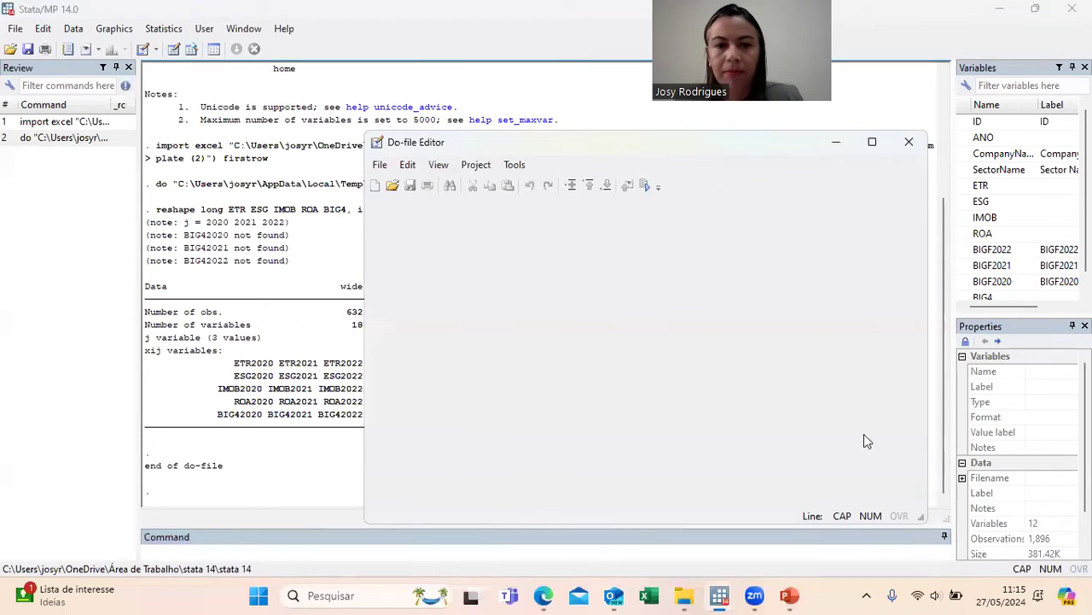
click(909, 141)
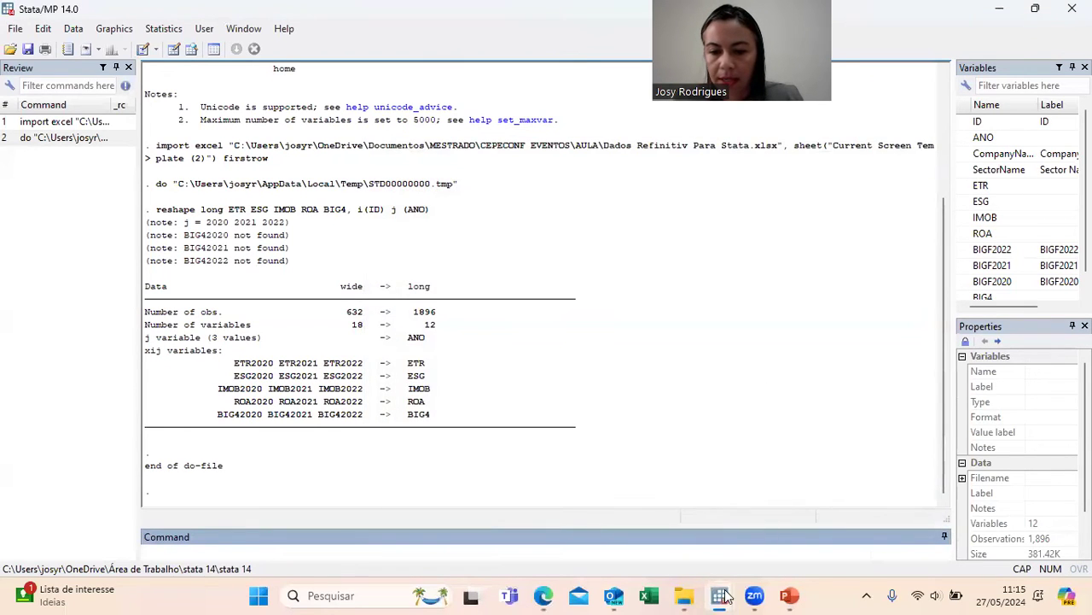
Return to the do-file with the reshape command, add a blank second line, and save it as Aula coleta Refinitiv in the AULA folder
mouse_move(721, 594)
click(800, 524)
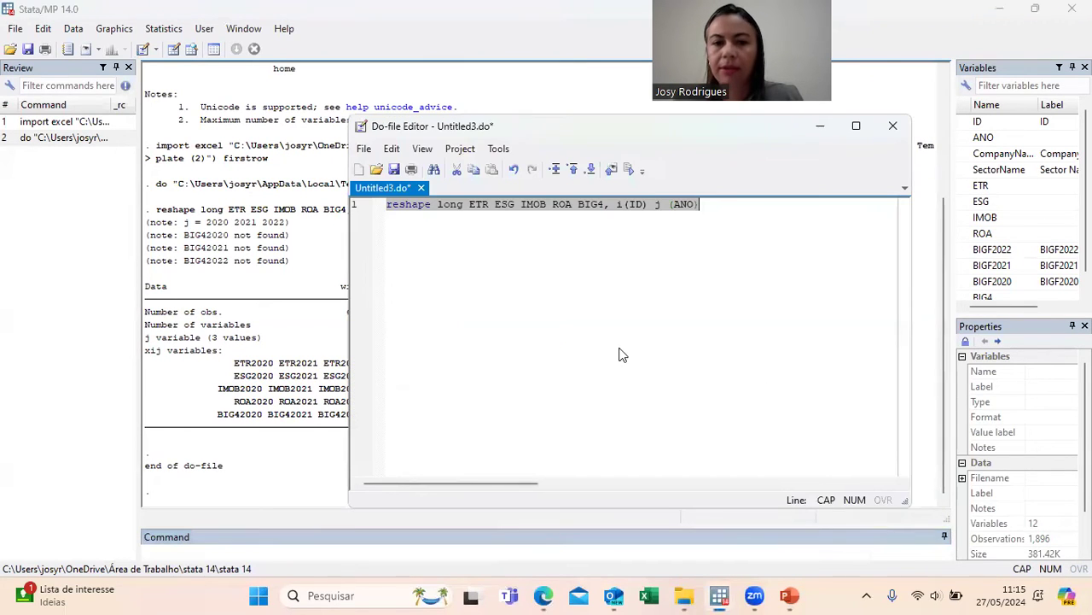
click(741, 204)
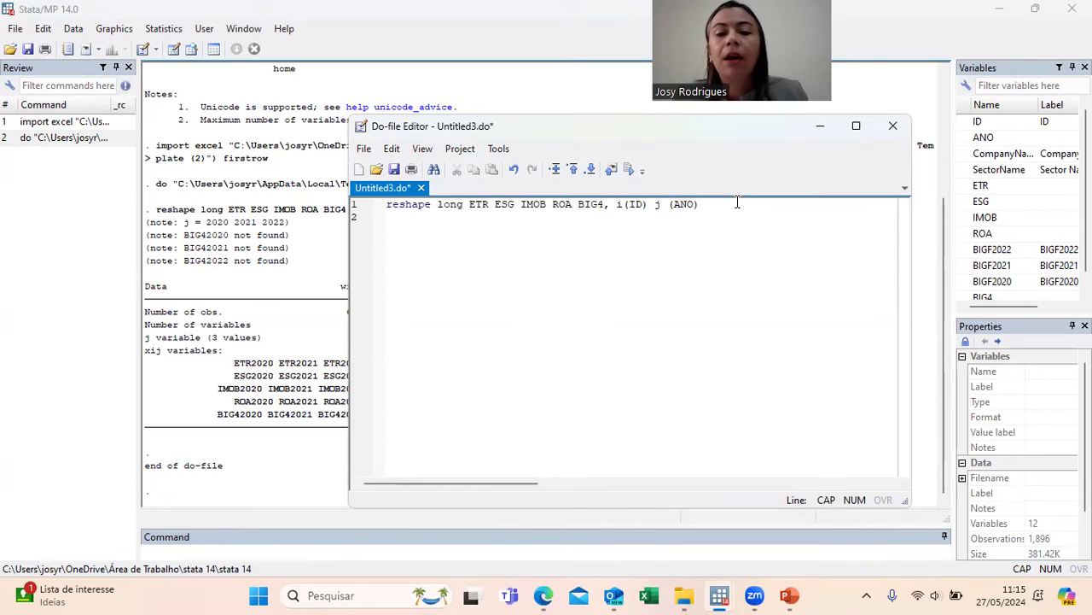
click(394, 169)
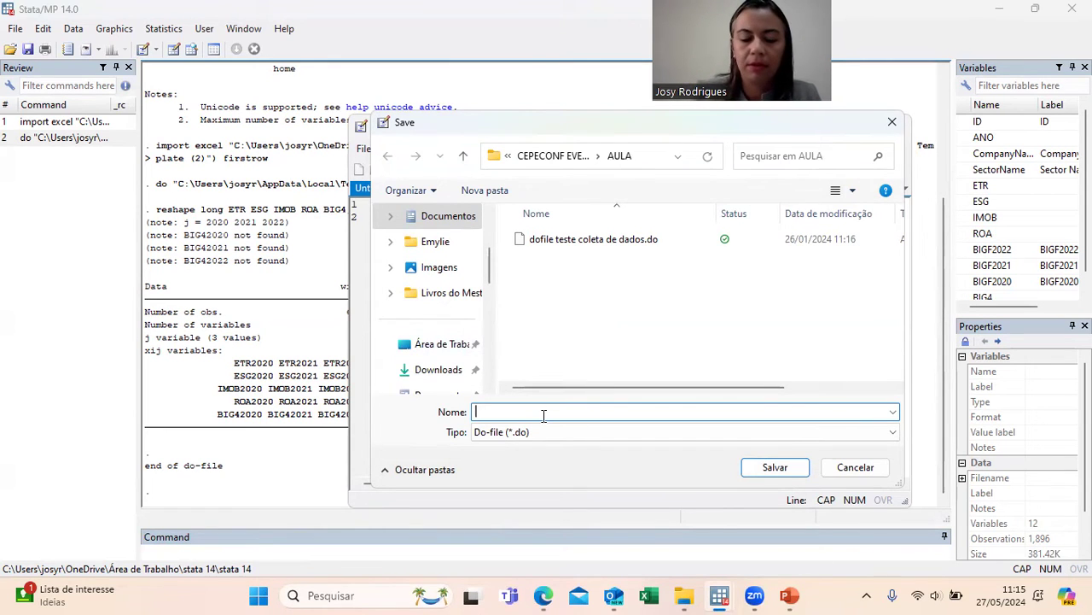
text(aula)
key(BackSpace)
key(BackSpace)
key(BackSpace)
key(BackSpace)
key(Caps_Lock)
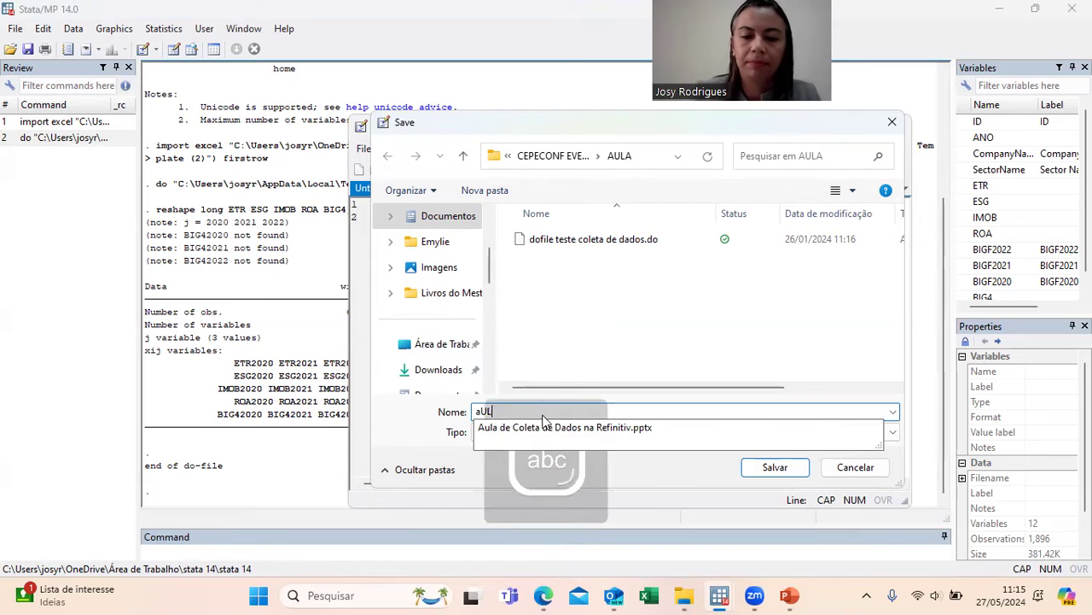
text(Aula c)
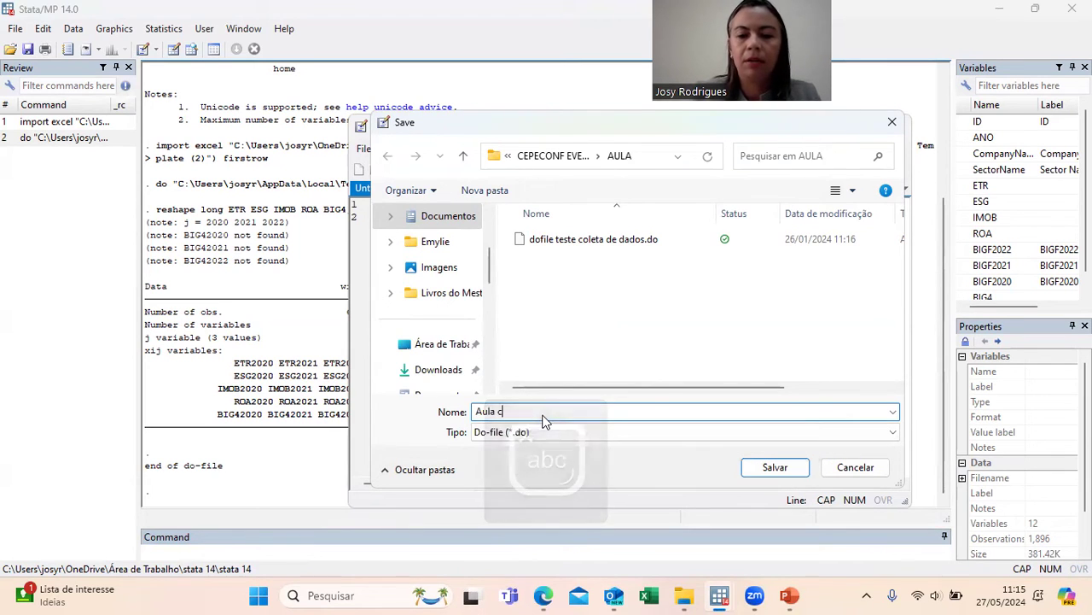
text(oleta Refinitiv)
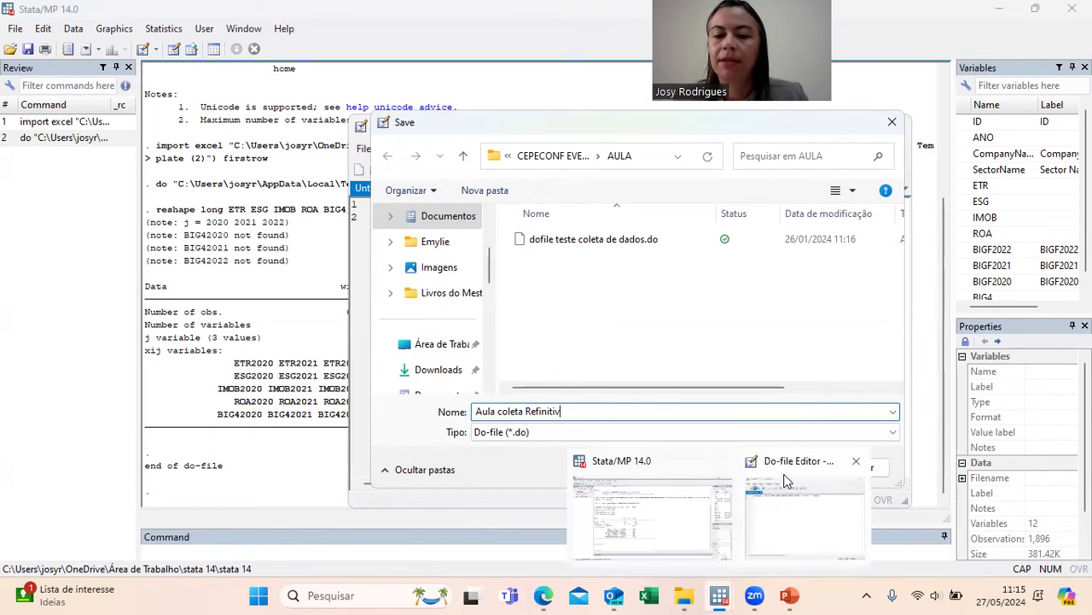
click(779, 467)
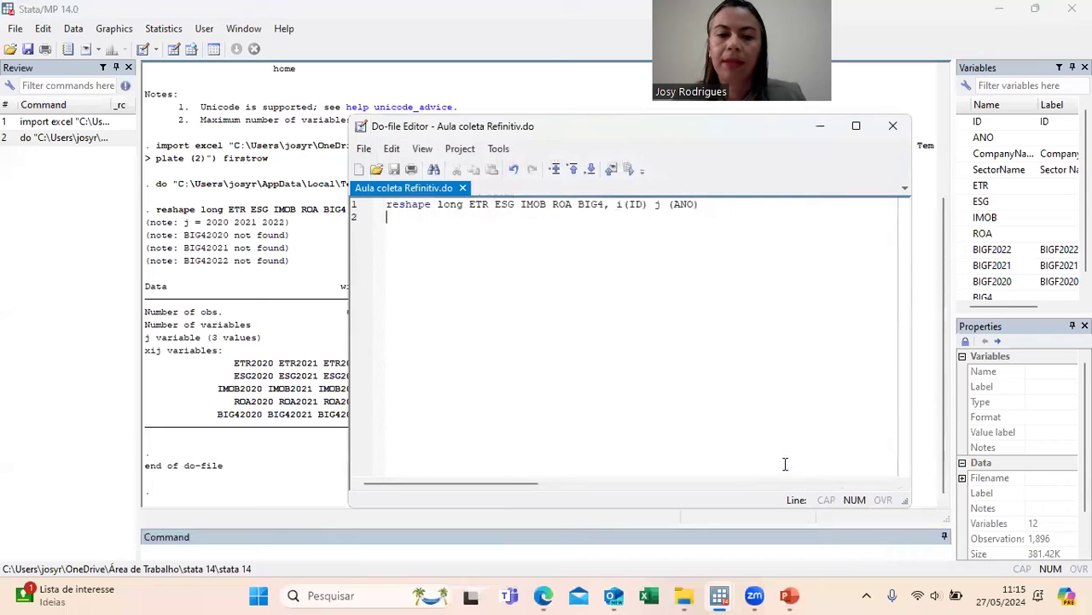
Close the do-file editor and save the reshaped dataset in the AULA folder as dados aula coleta Refinitiv in Stata Data format
click(892, 125)
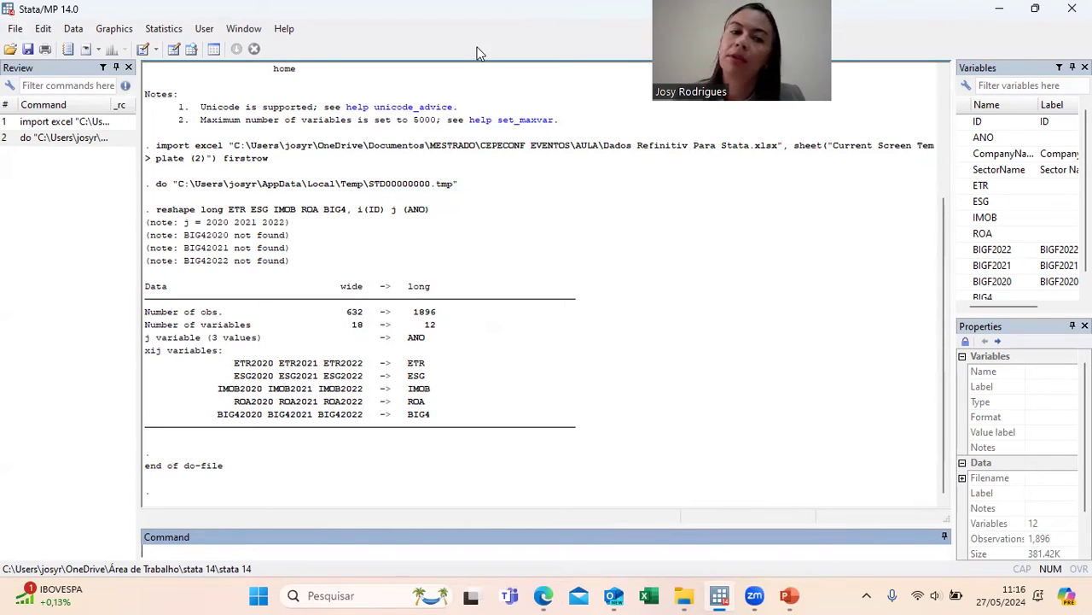
click(27, 52)
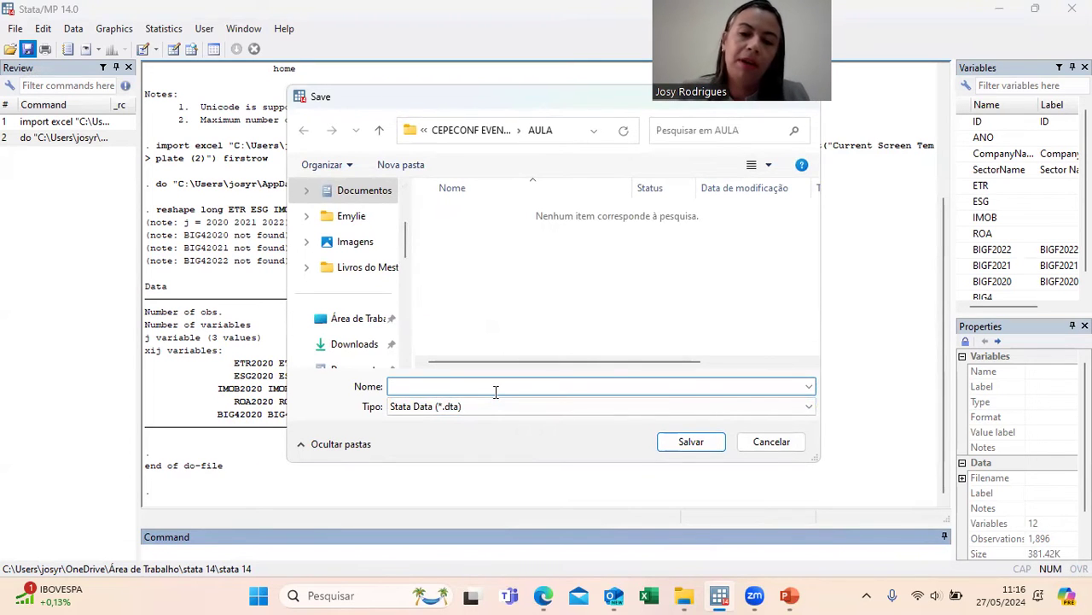
text(dados )
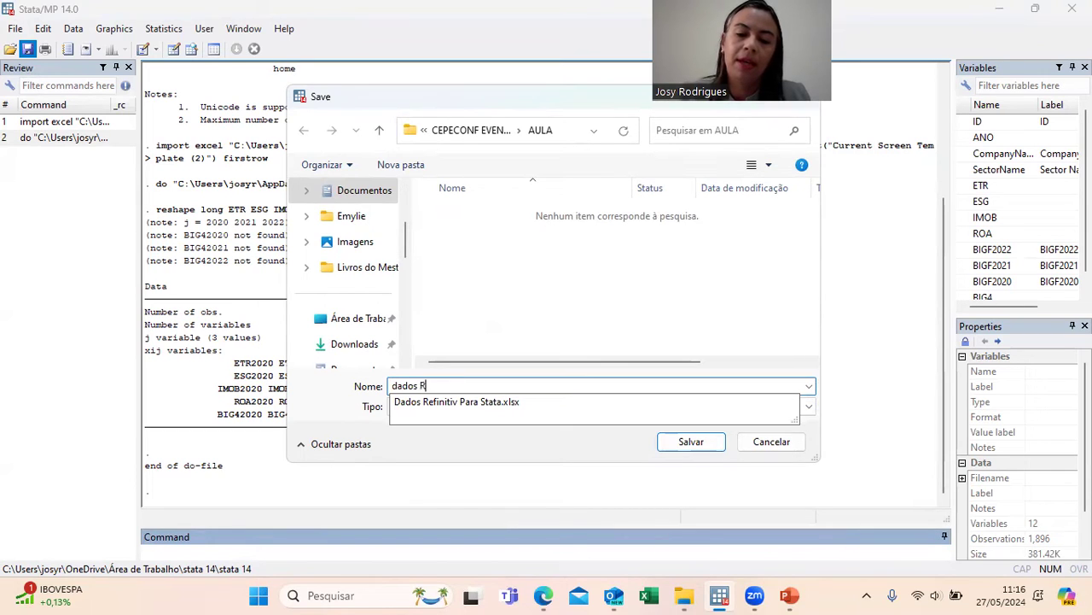
text(Refinit)
key(BackSpace)
key(BackSpace)
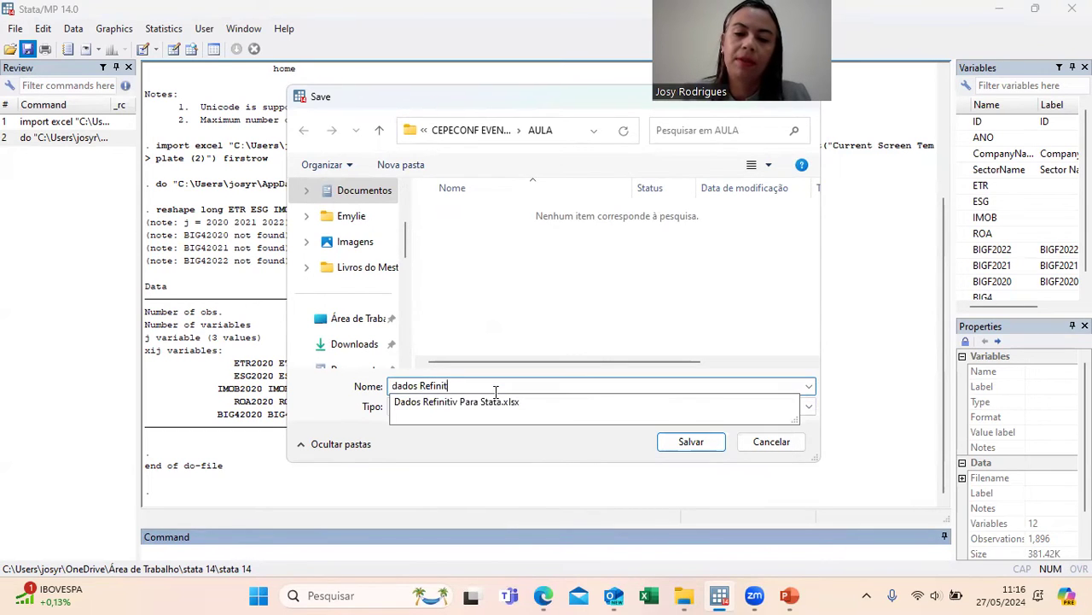
text(tiv)
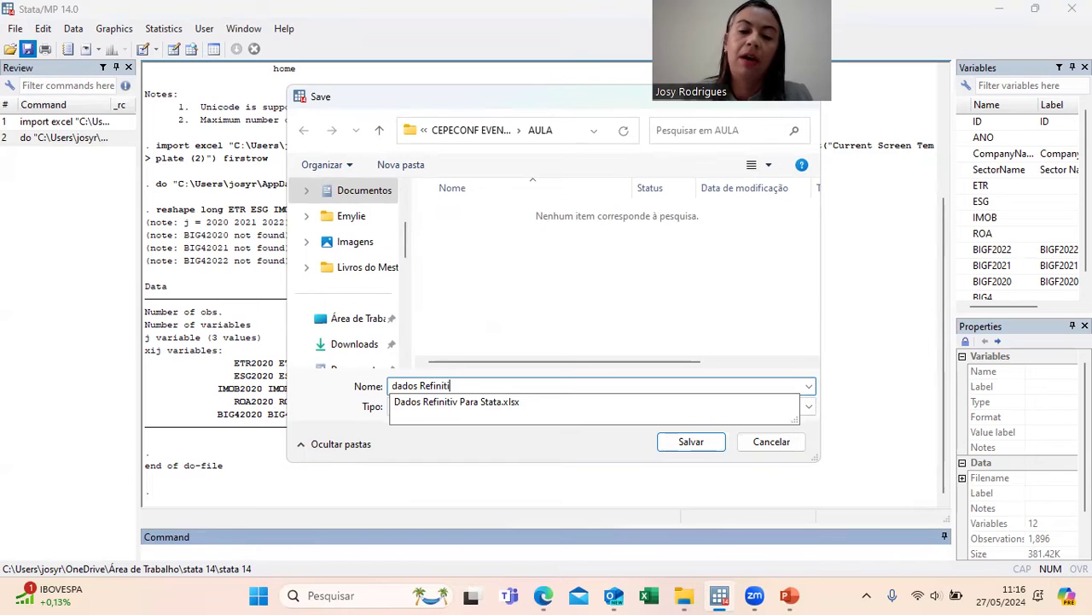
click(421, 386)
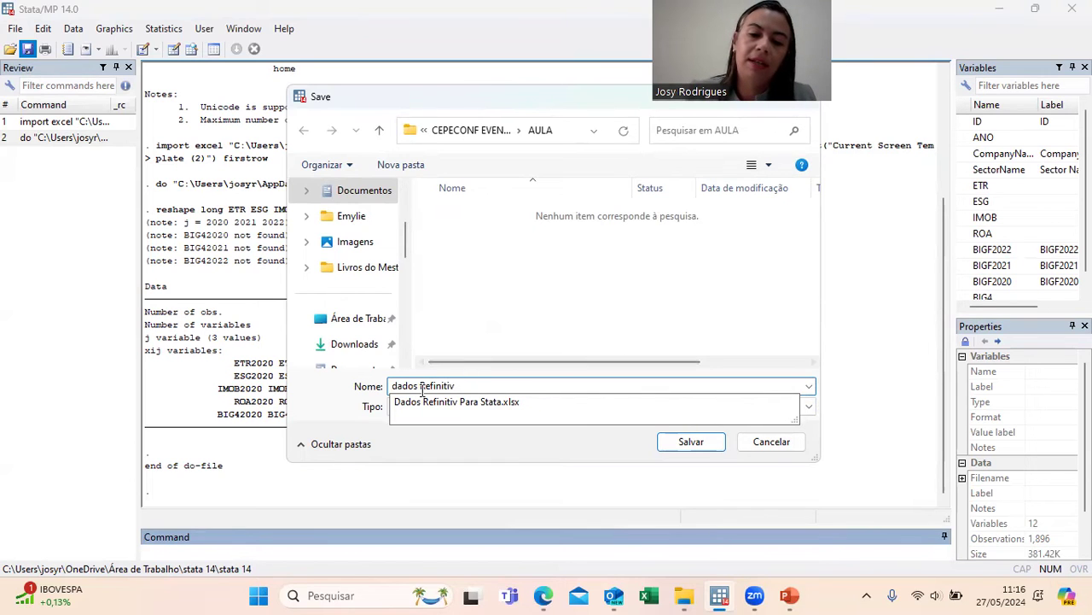
text(coleta)
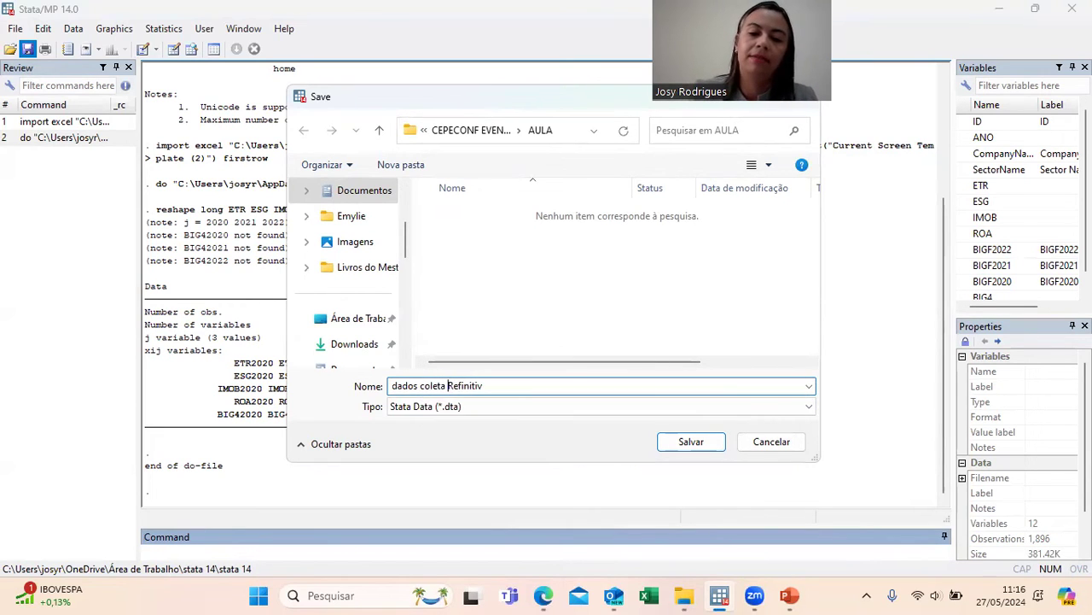
key(BackSpace)
key(BackSpace)
key(BackSpace)
key(BackSpace)
key(BackSpace)
key(BackSpace)
key(BackSpace)
text(aula coleta)
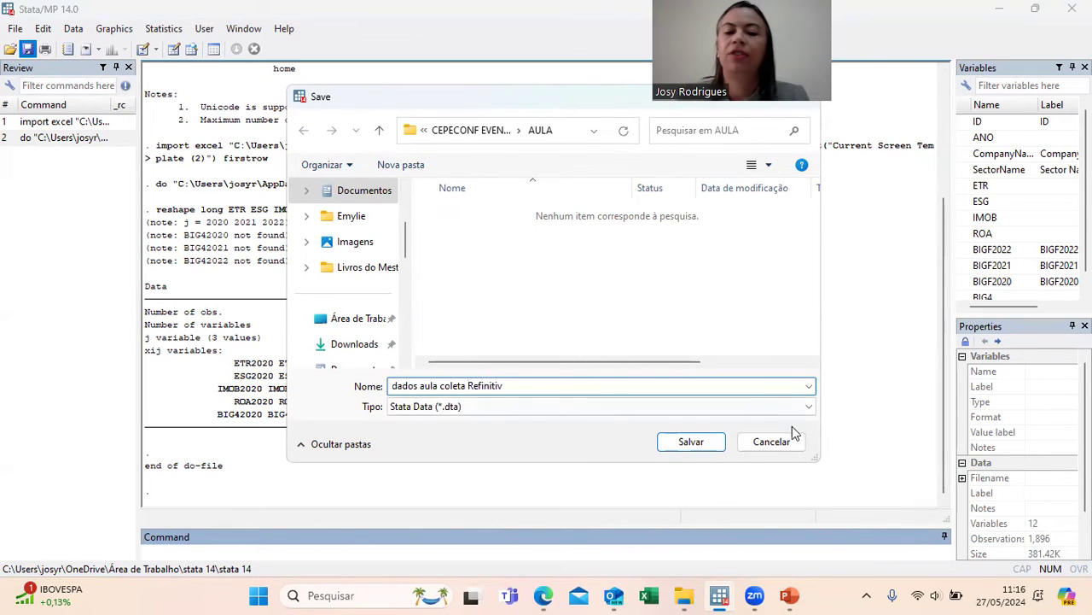
click(691, 444)
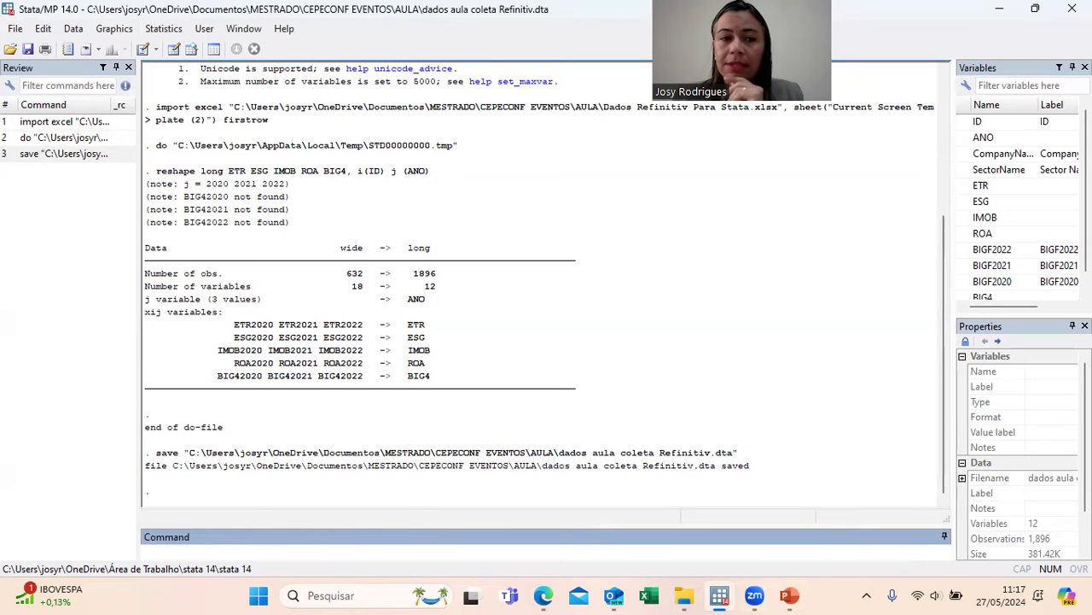
Exit Stata
click(15, 28)
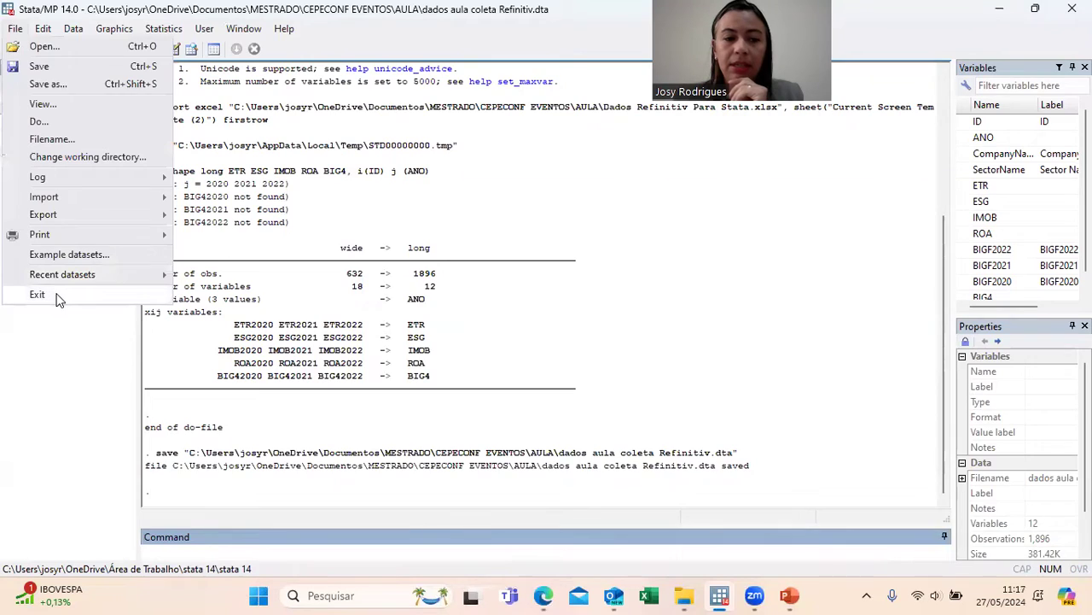
click(38, 294)
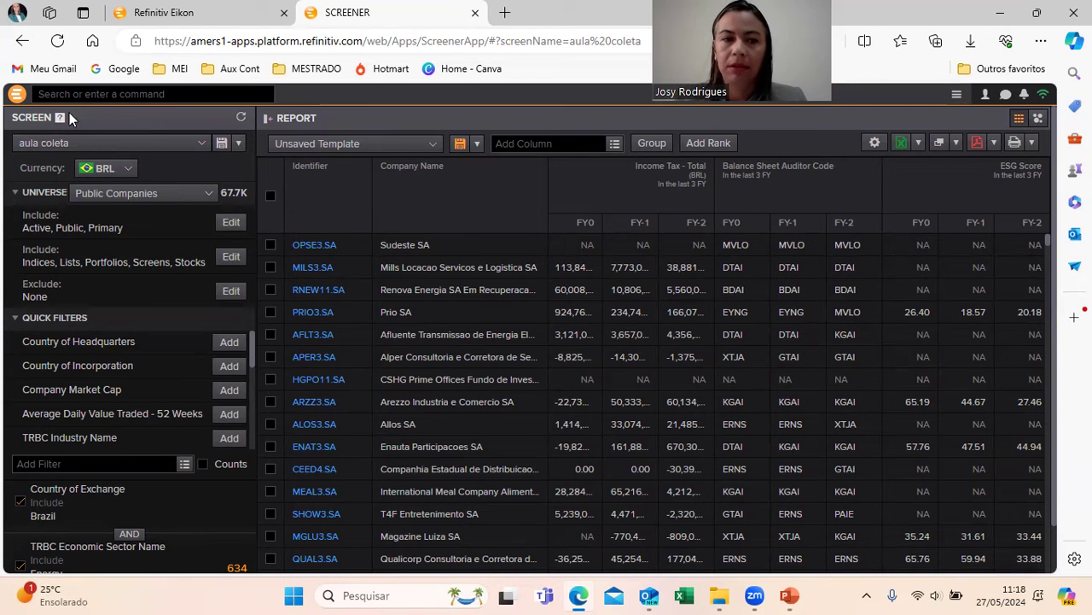
In the Refinitiv screener's data item library, select Total Assets, Reported, expand its parameters and enable the Series option
click(613, 147)
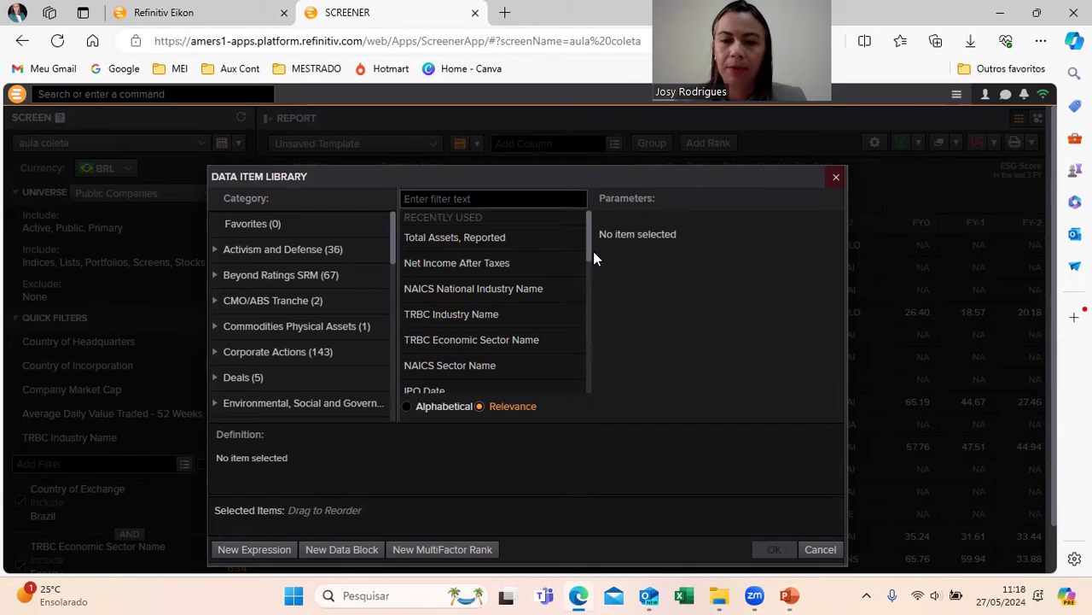
click(461, 241)
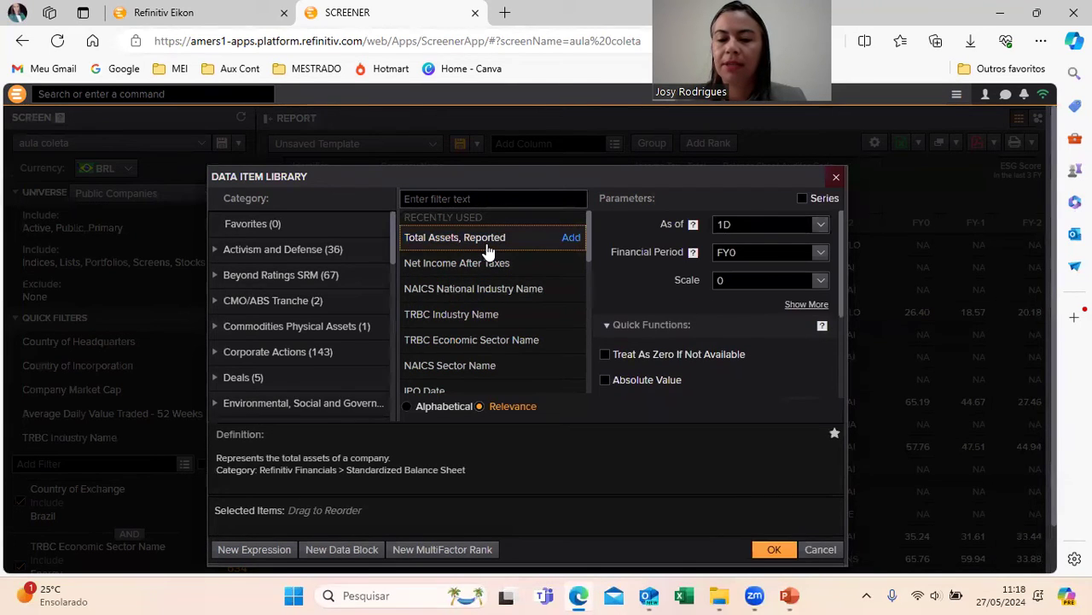
click(800, 306)
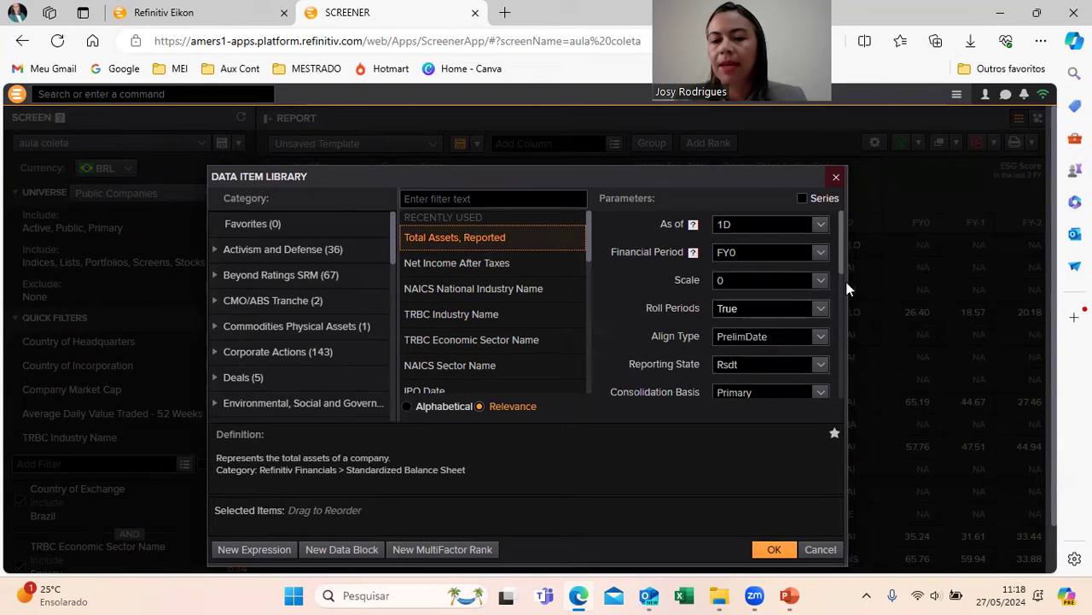
click(821, 224)
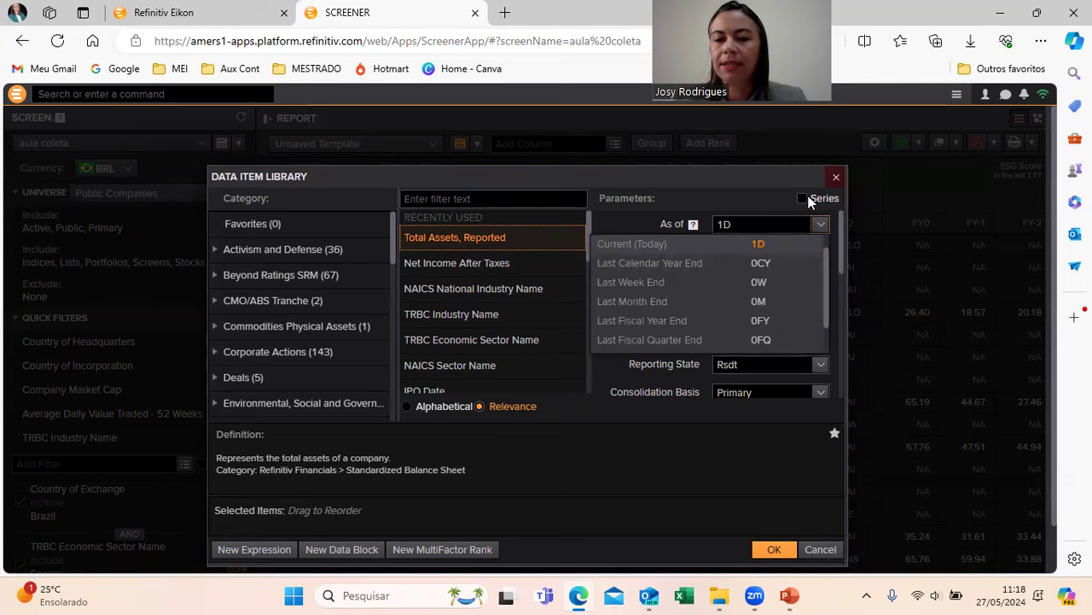
click(808, 198)
click(803, 198)
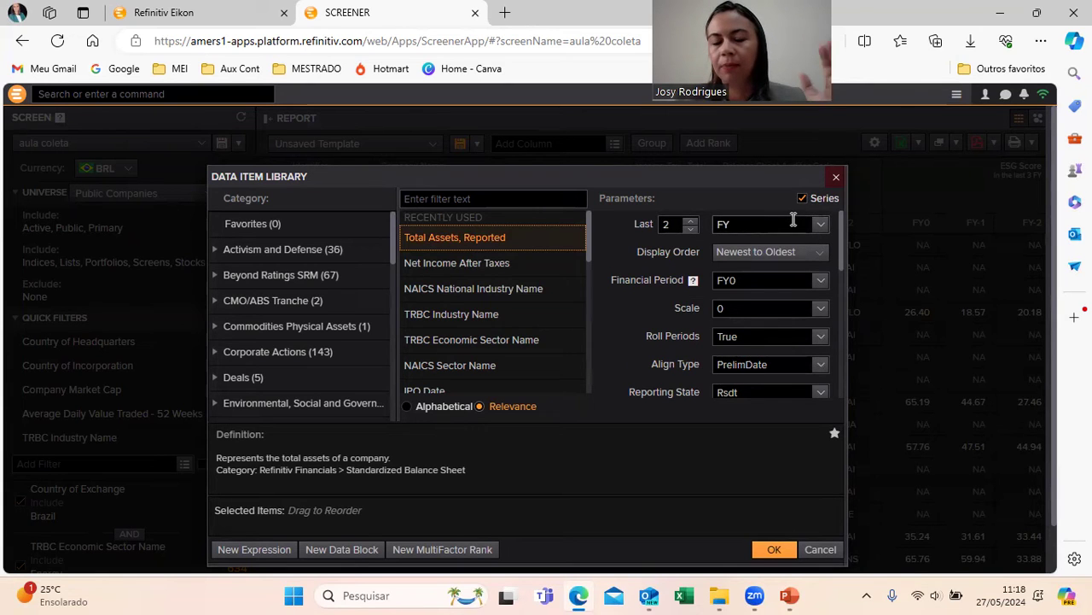
Examine the period, reporting state, consolidation, currency, methodology and output parameters offered for Total Assets, Reported
drag(842, 262, 848, 227)
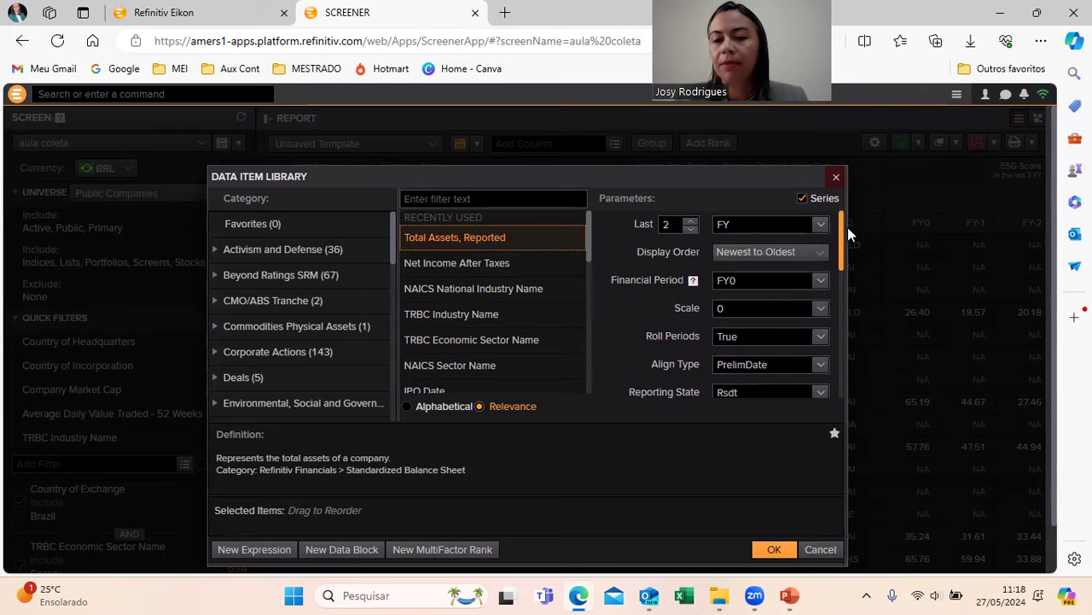
scroll(838, 270, down, 2)
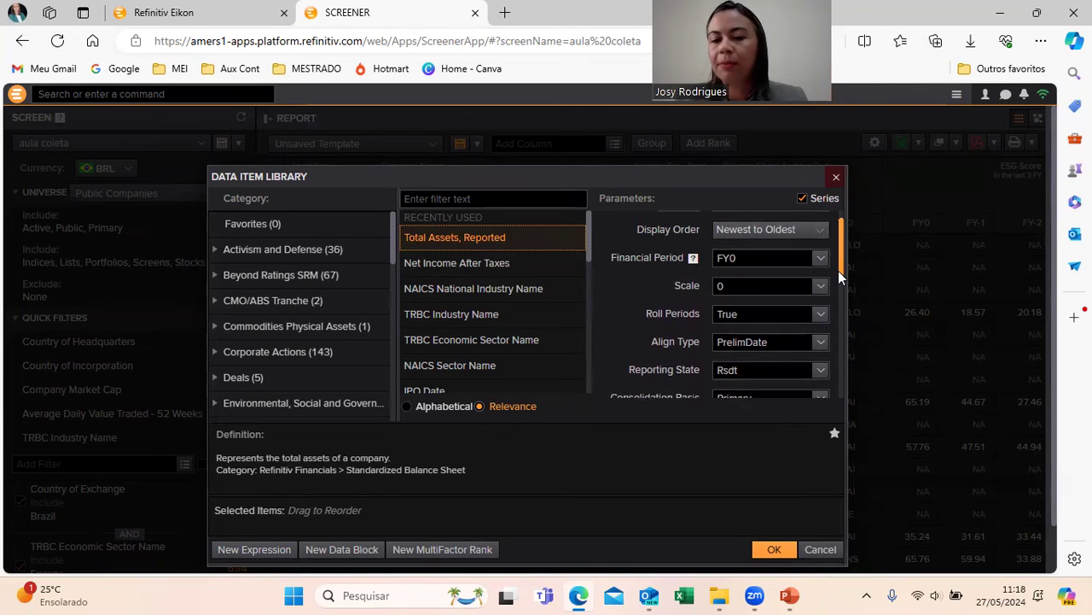
drag(840, 286, 845, 312)
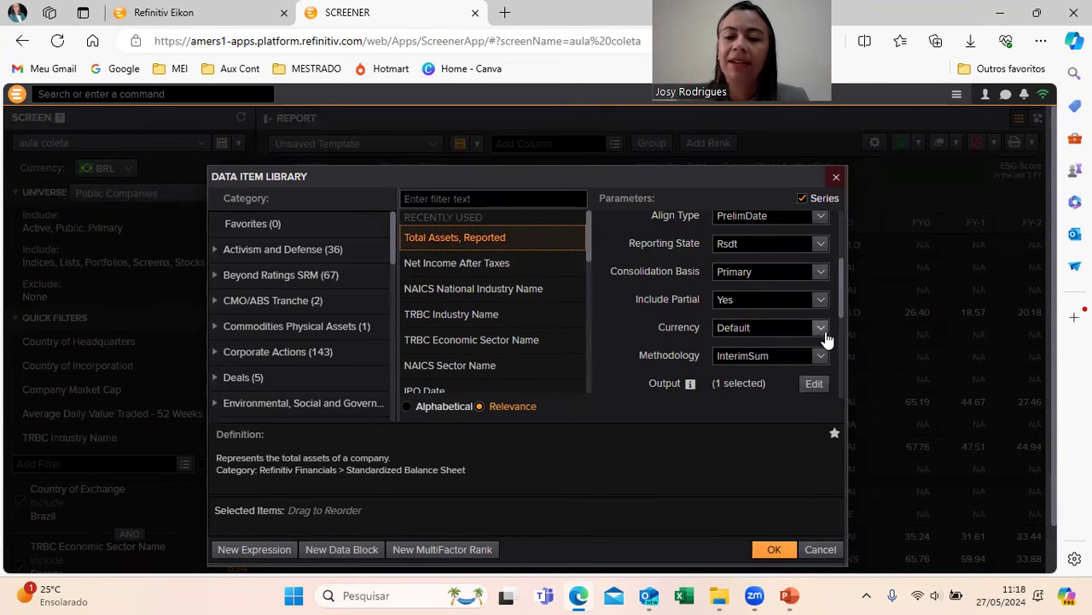
drag(842, 307, 843, 338)
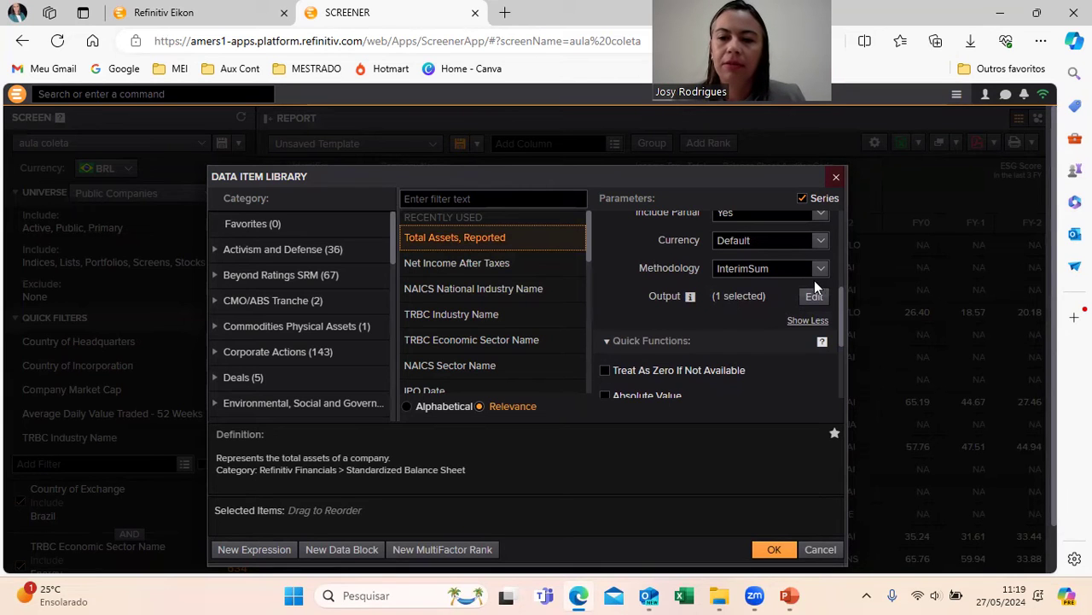
drag(842, 298, 854, 184)
mouse_move(532, 246)
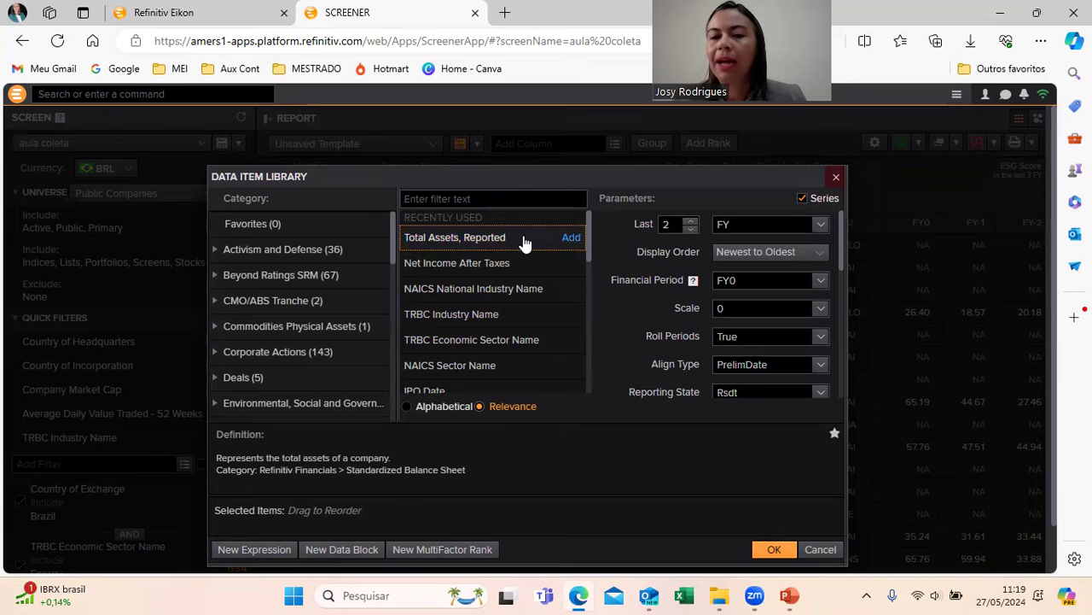
drag(840, 233, 845, 333)
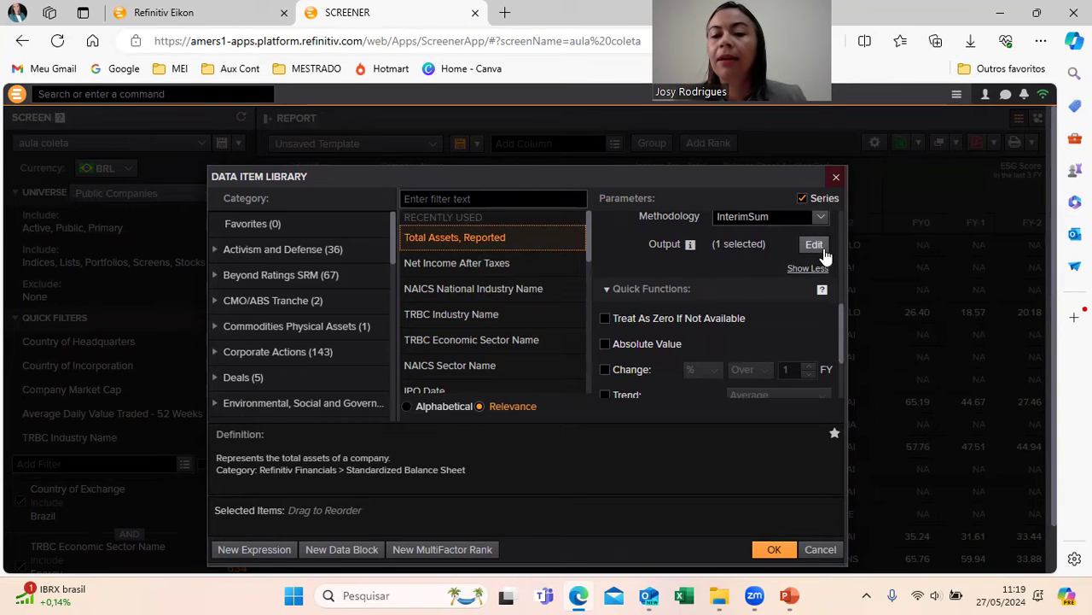
scroll(838, 297, up, 1)
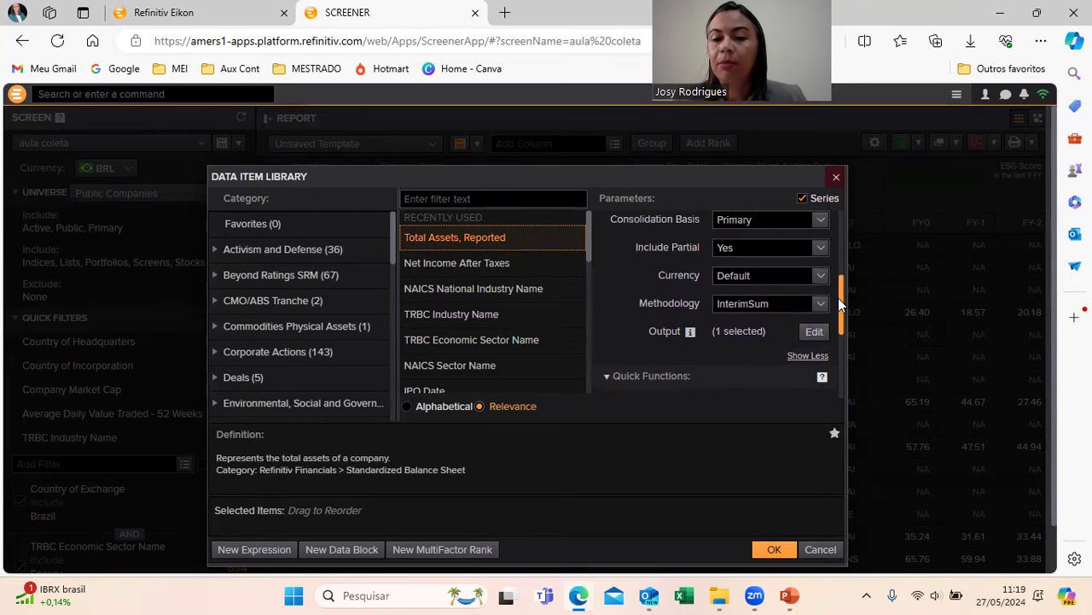
drag(838, 302, 842, 291)
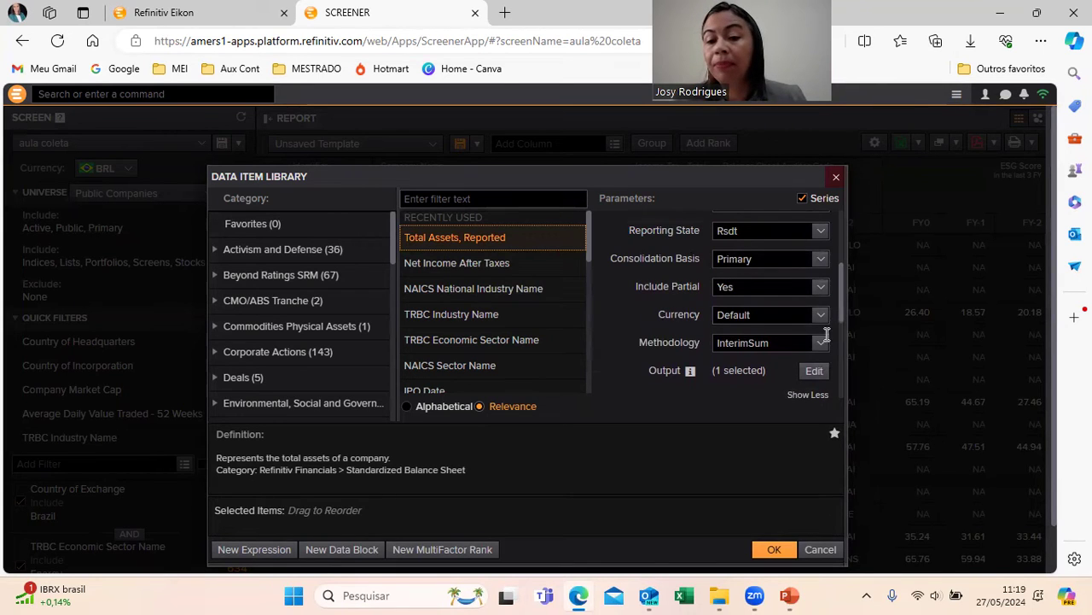
drag(840, 306, 841, 324)
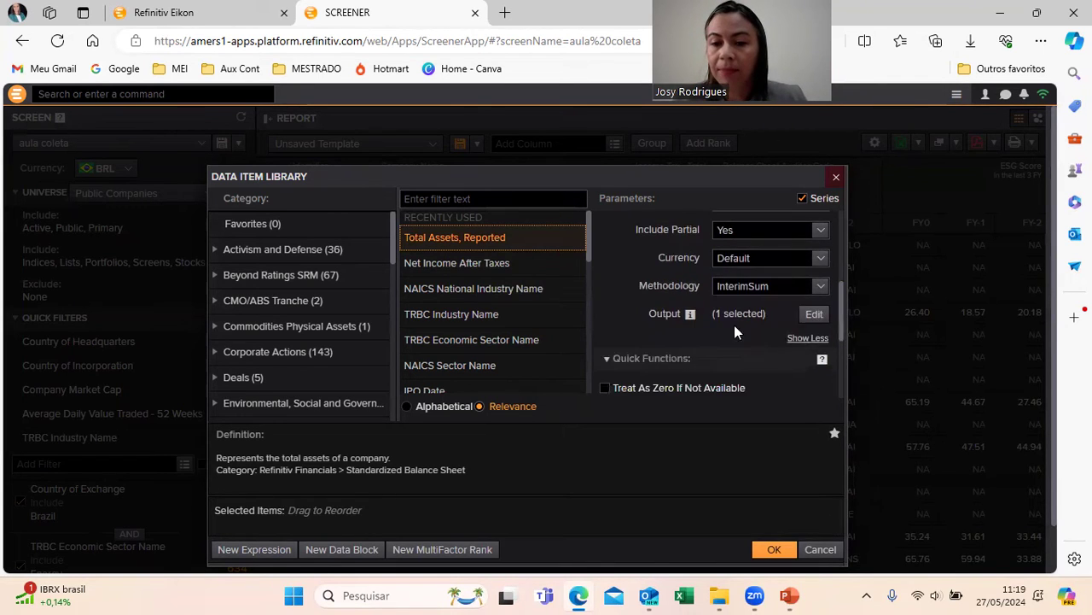
Add Date alongside Value in the output fields of Total Assets, Reported, leaving Currency unselected
click(815, 315)
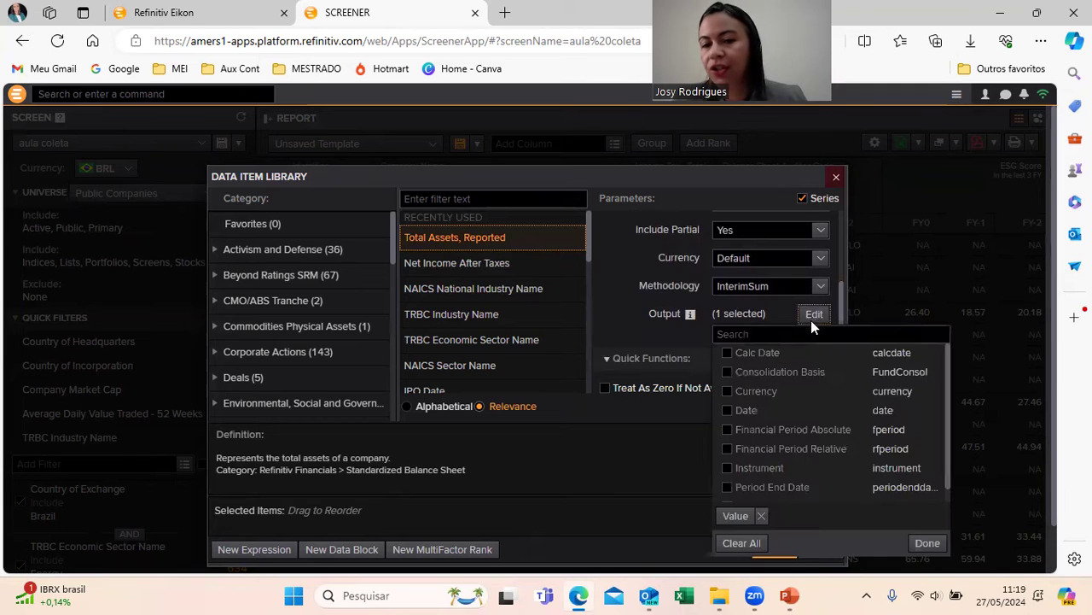
click(730, 392)
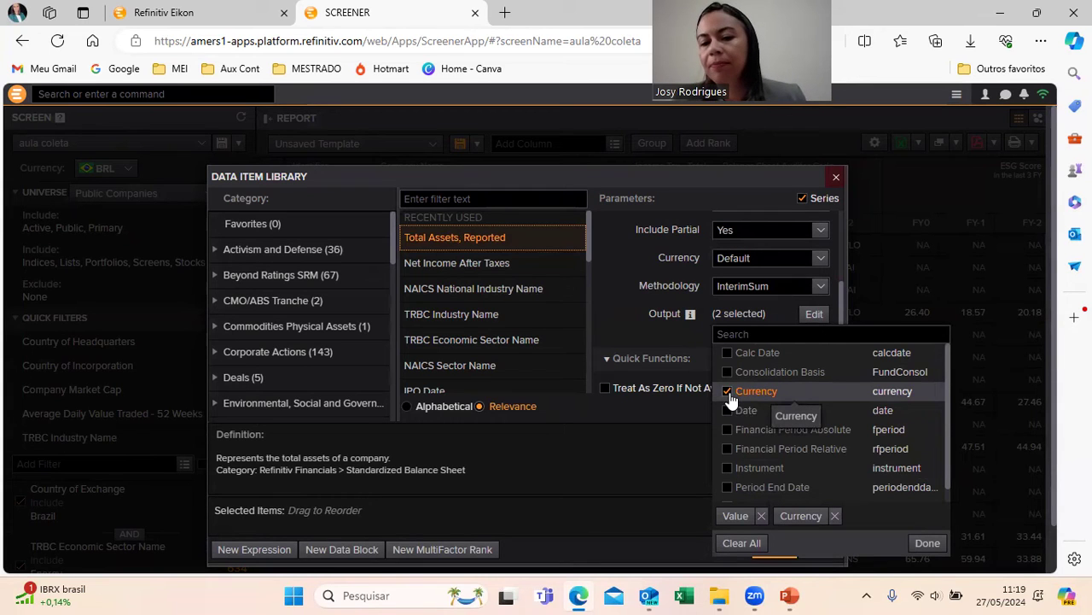
click(729, 394)
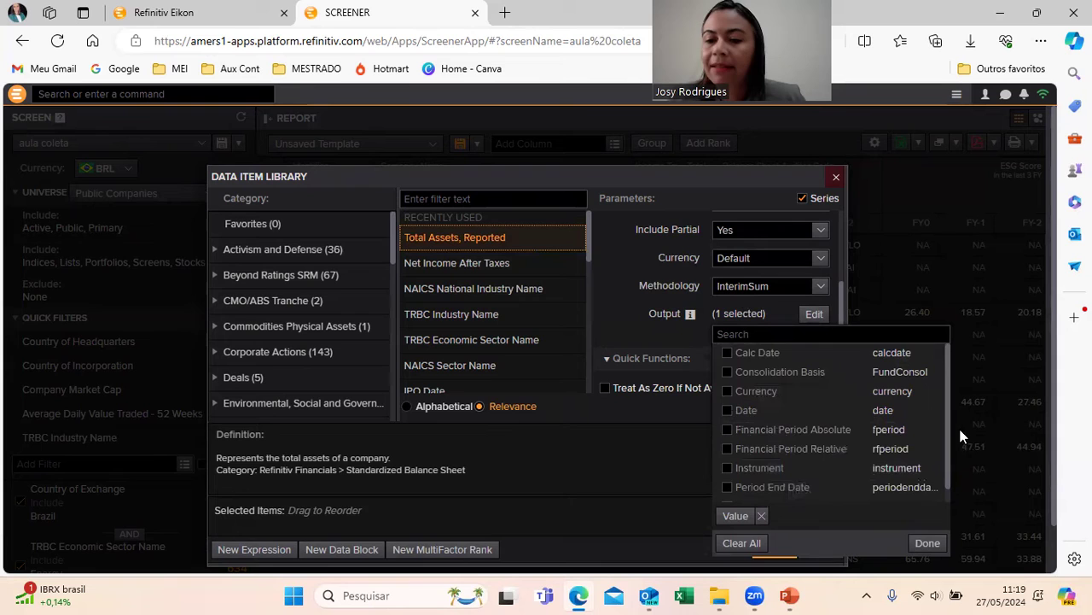
scroll(952, 440, down, 1)
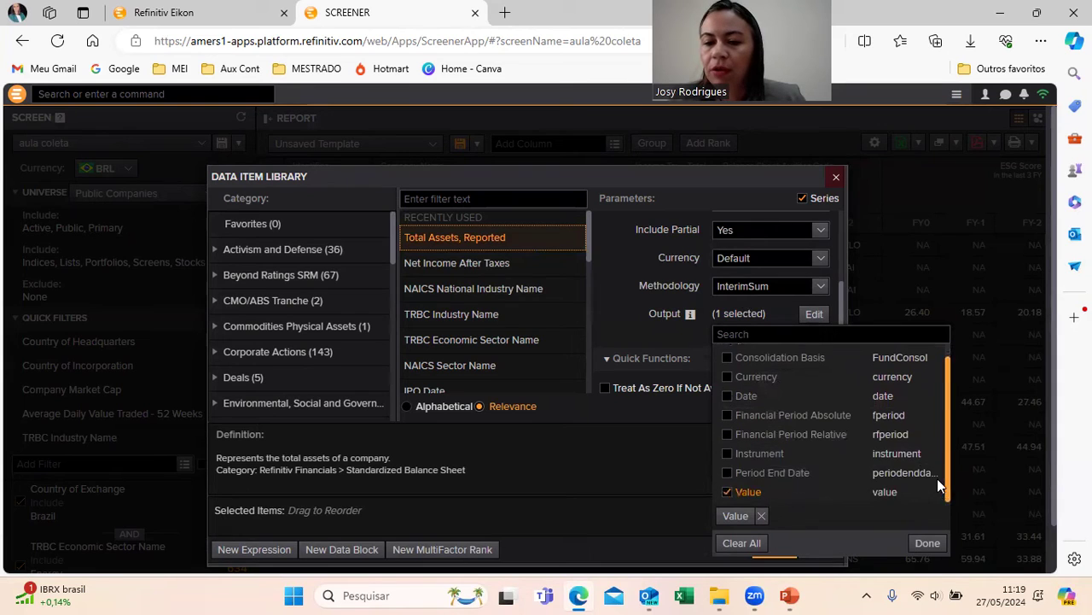
click(726, 398)
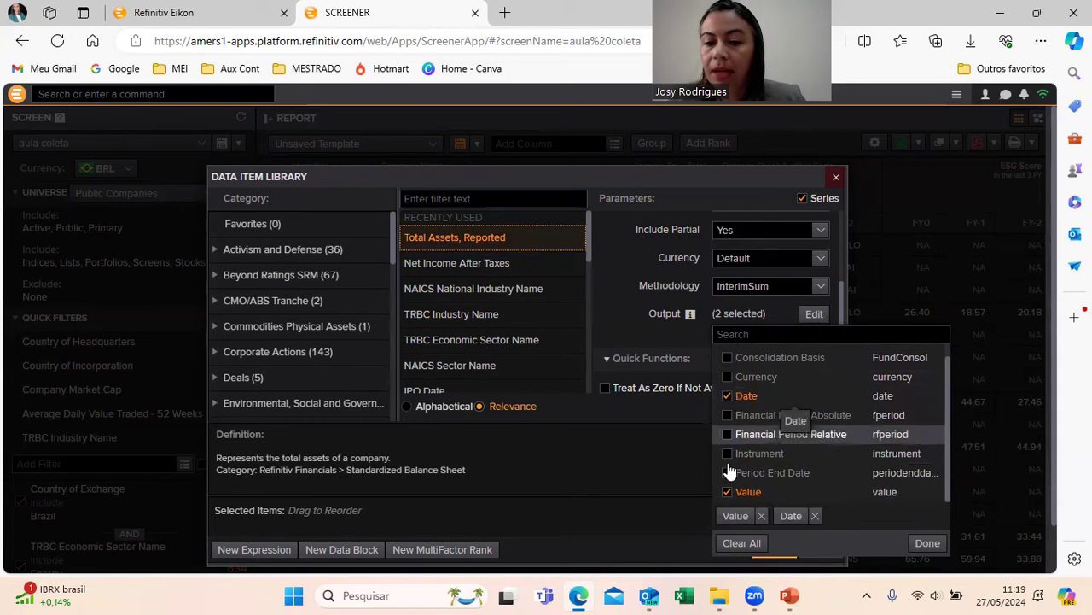
drag(794, 518, 858, 526)
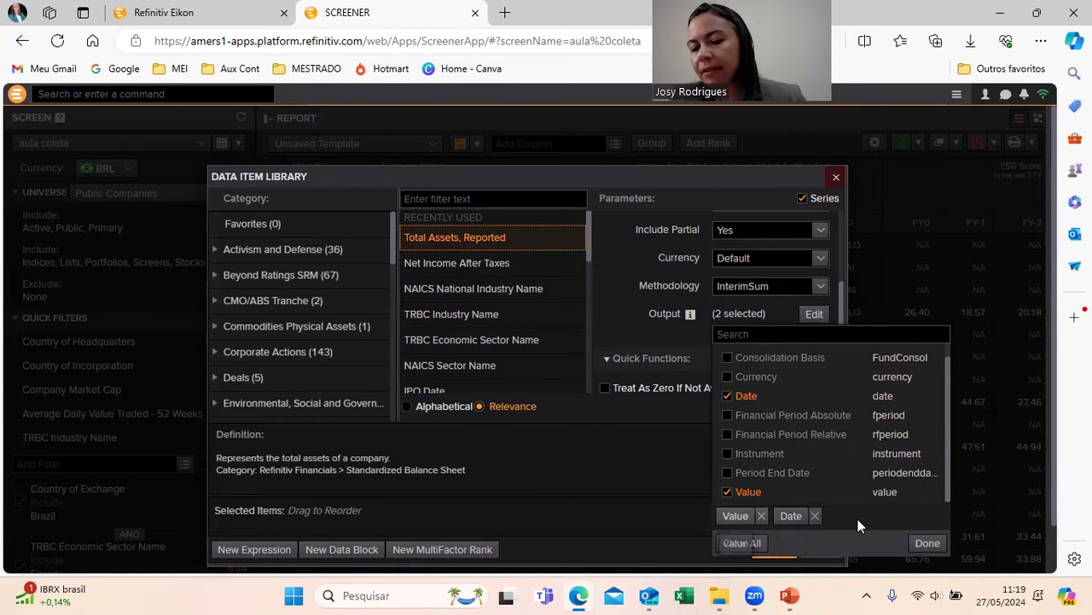
click(928, 543)
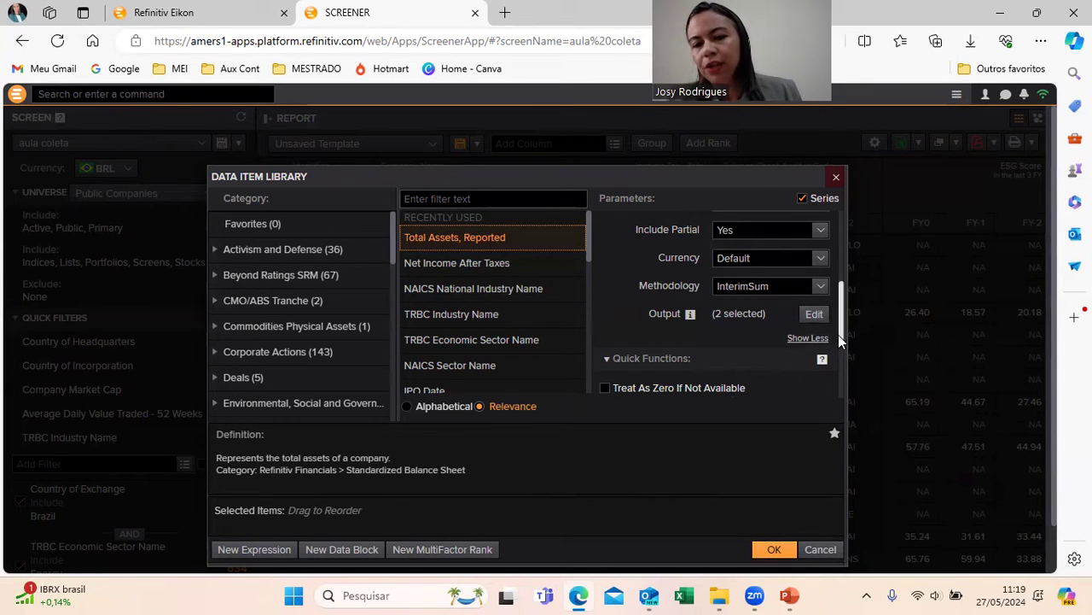
Return to the fiscal-year series count of Total Assets, Reported and confirm the item to add it to the screener report
drag(838, 334, 831, 243)
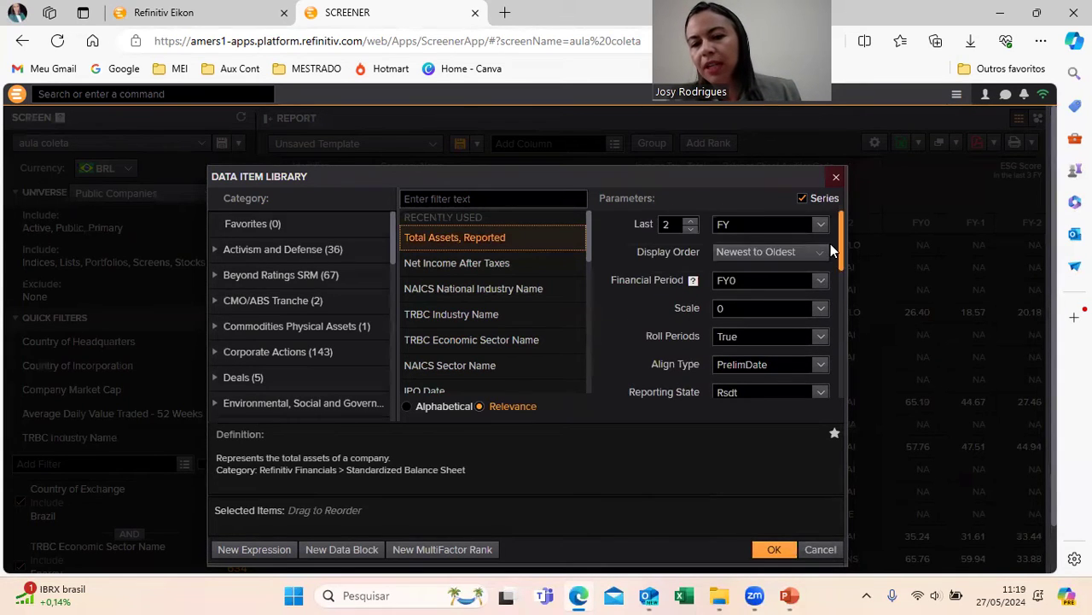
click(663, 224)
click(779, 546)
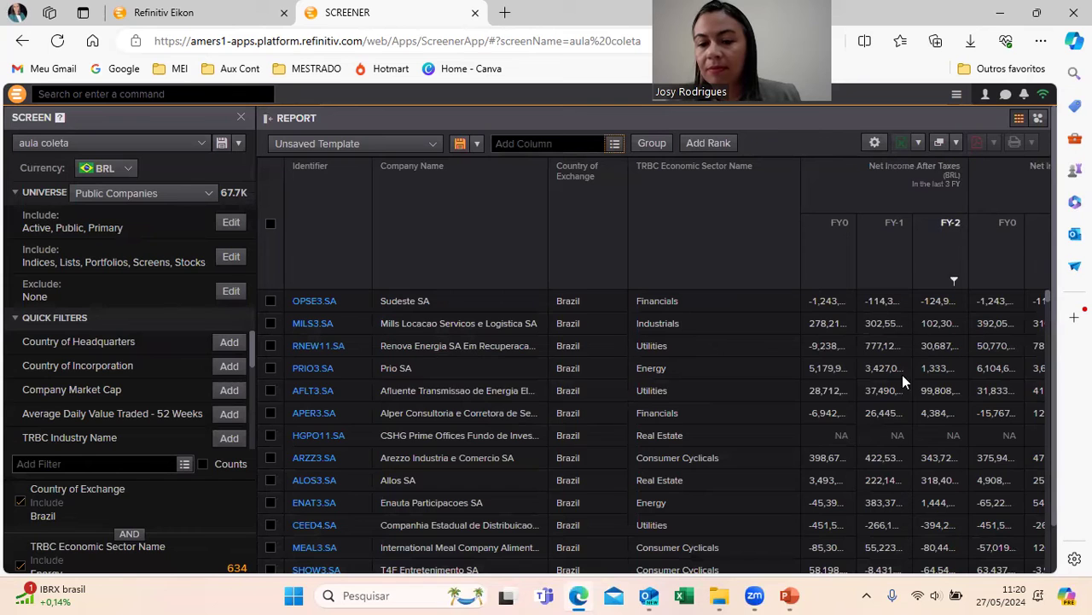
scroll(1058, 230, down, 1)
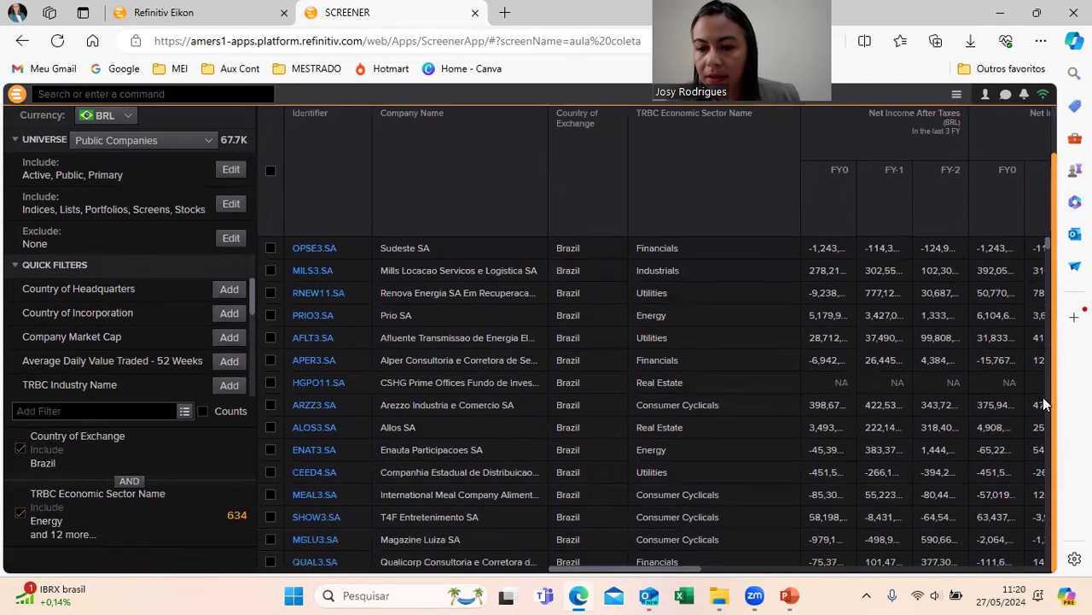
Widen the Date and value columns of Total Assets, Reported in the screener report
drag(677, 570, 1020, 569)
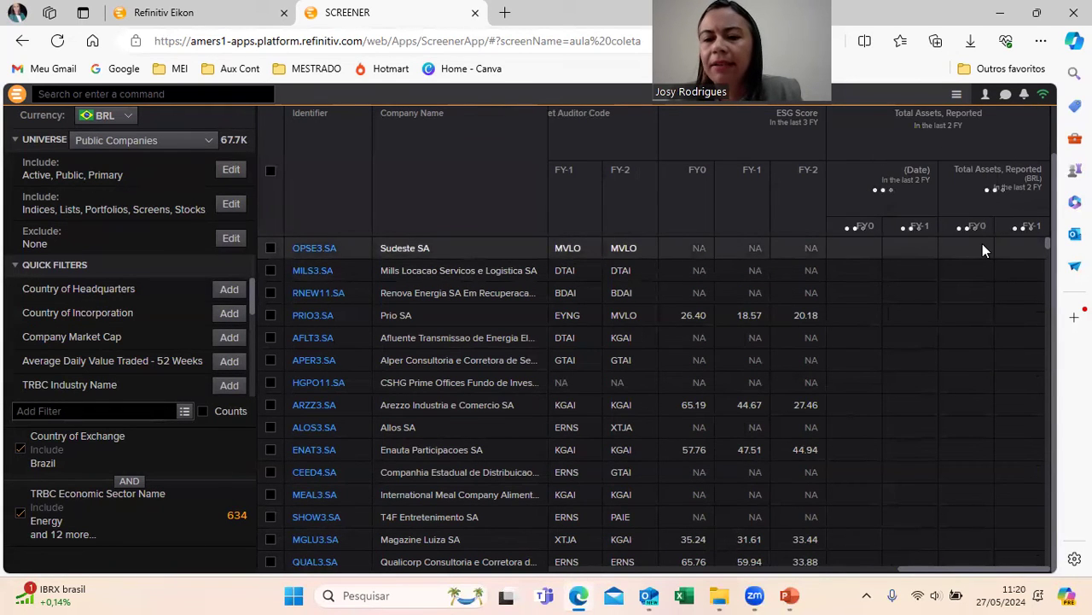
drag(883, 225, 981, 225)
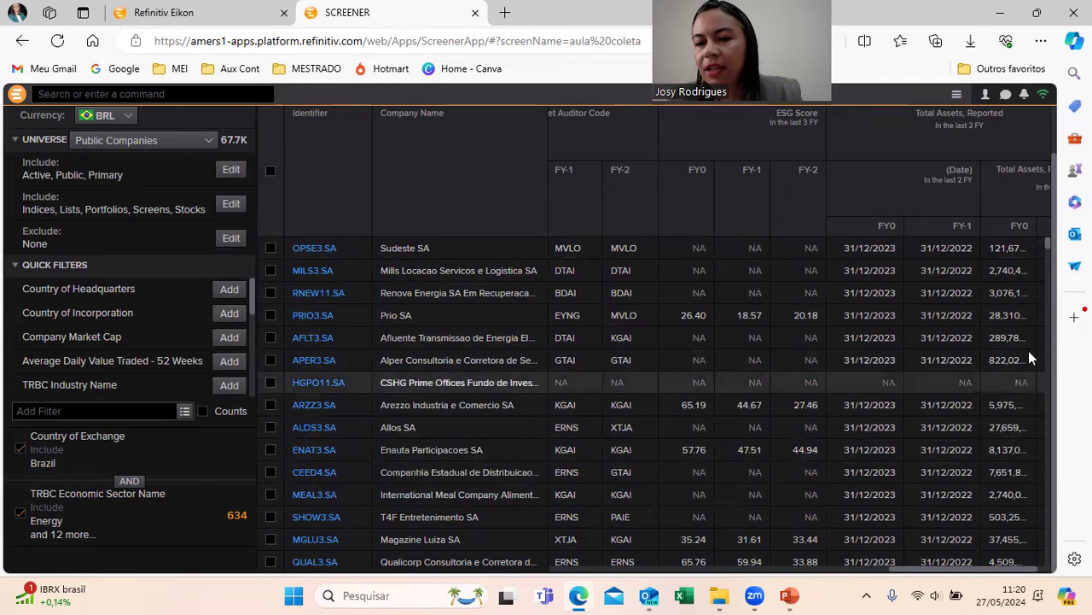
drag(922, 576, 939, 576)
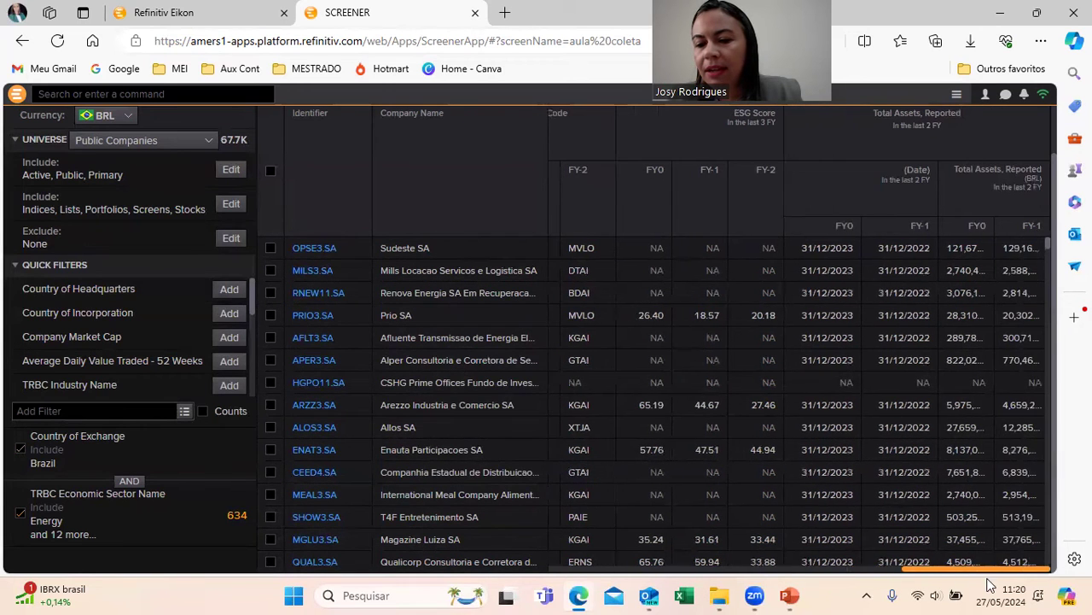
drag(1010, 226, 1011, 227)
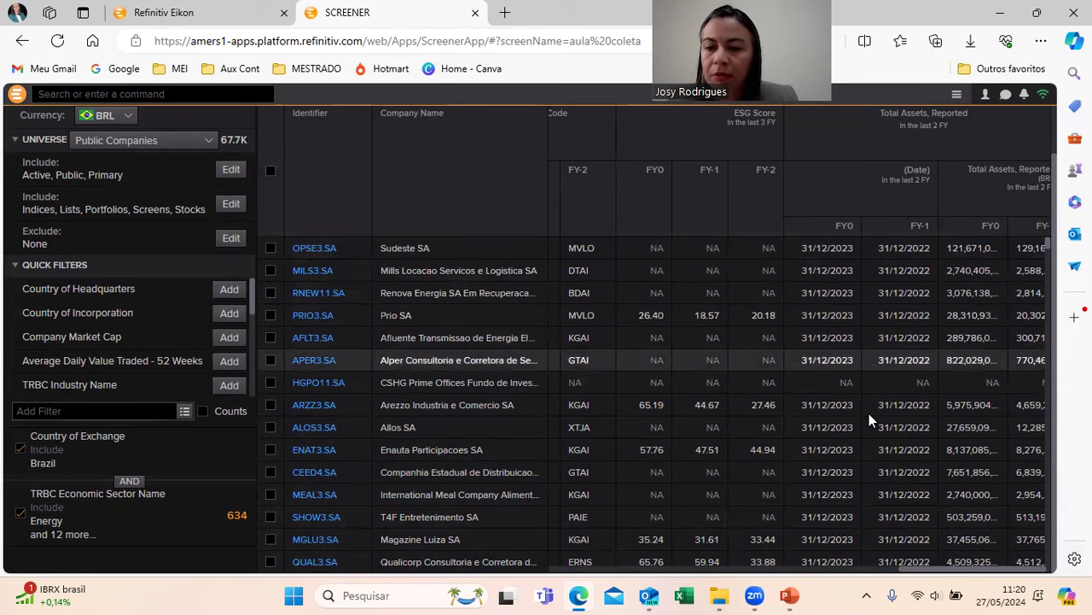
Review the fiscal-year dates and values of Total Assets, Reported across the listed companies, ending at the report's export options
scroll(939, 384, down, 5)
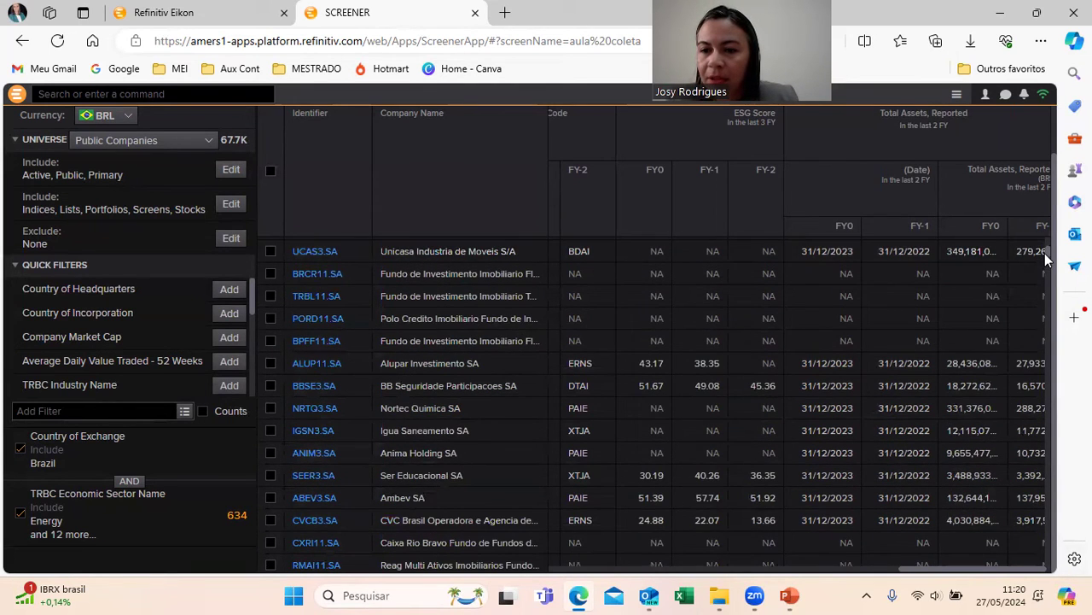
mouse_move(1046, 254)
mouse_down()
mouse_move(1055, 280)
mouse_move(1034, 259)
mouse_up()
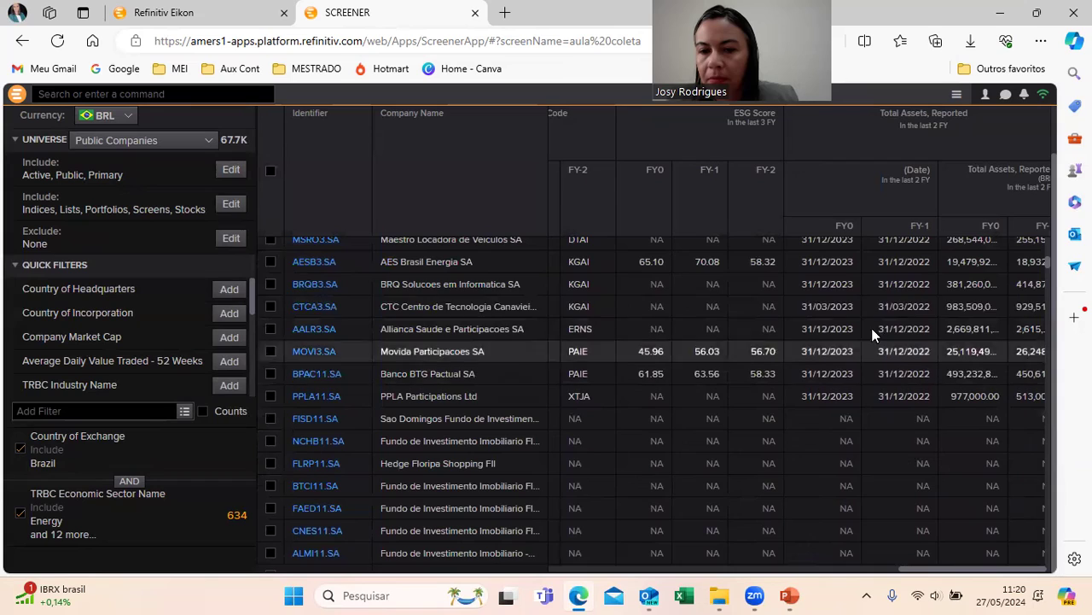
drag(1048, 268, 1056, 447)
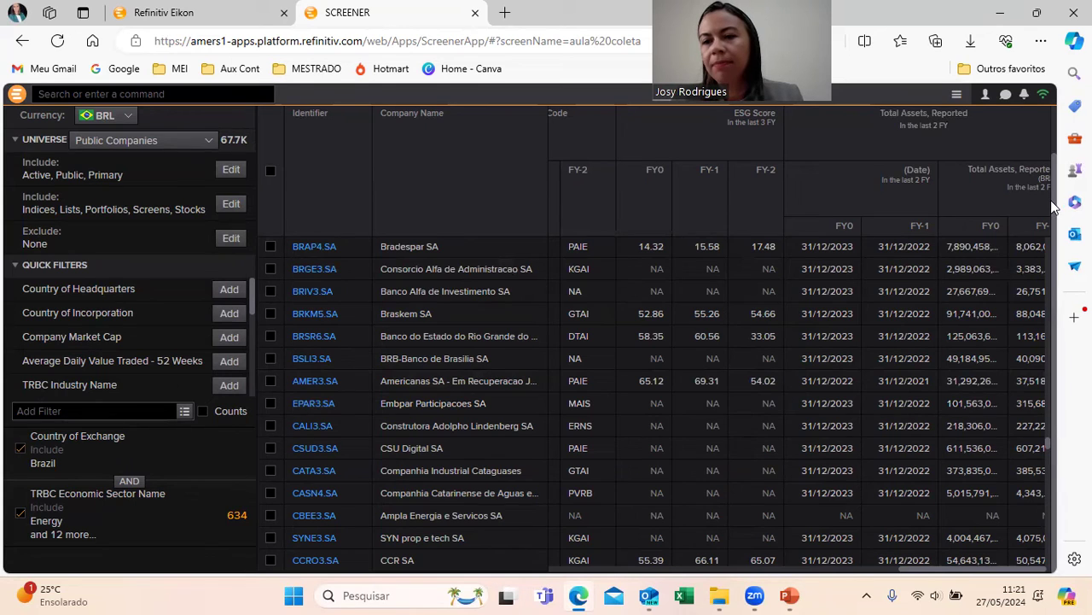
drag(1053, 200, 1054, 124)
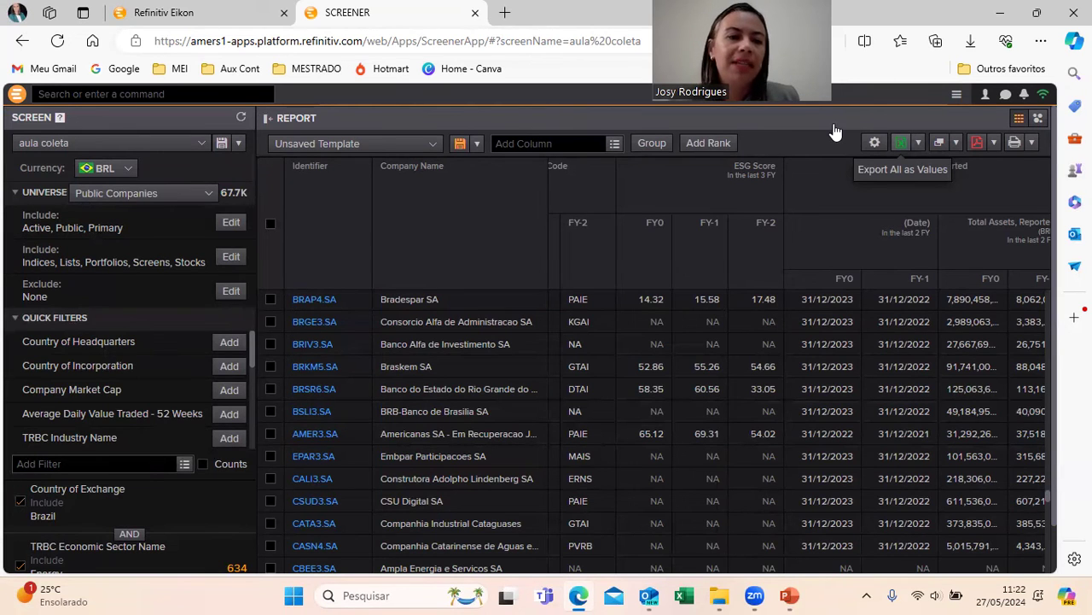
Sign out of the Refinitiv web session and open the Sign in & Download login page from eikon.refinitiv.com
click(17, 95)
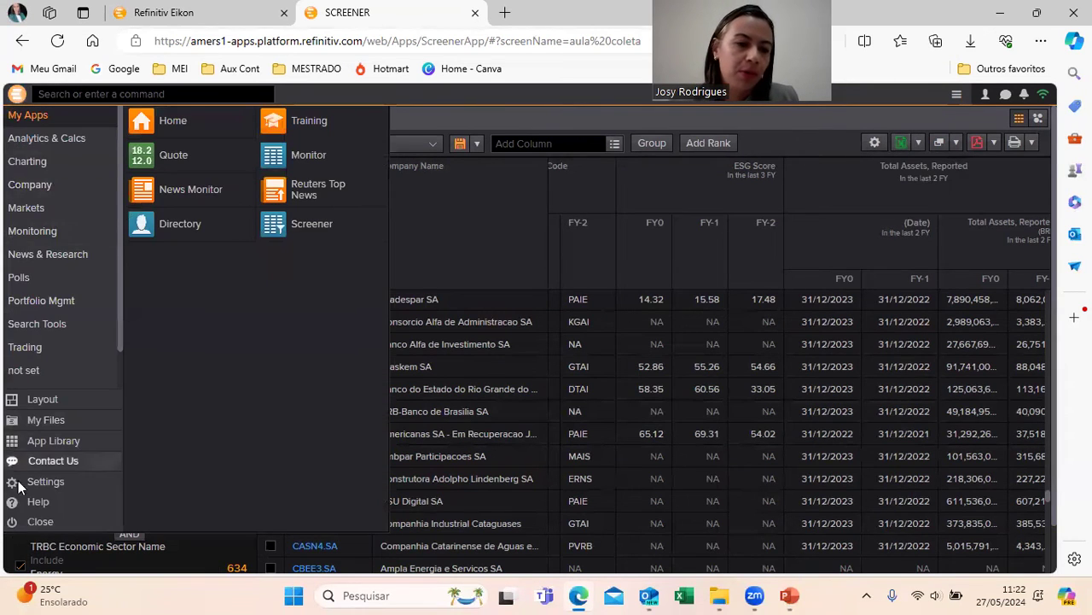
click(49, 527)
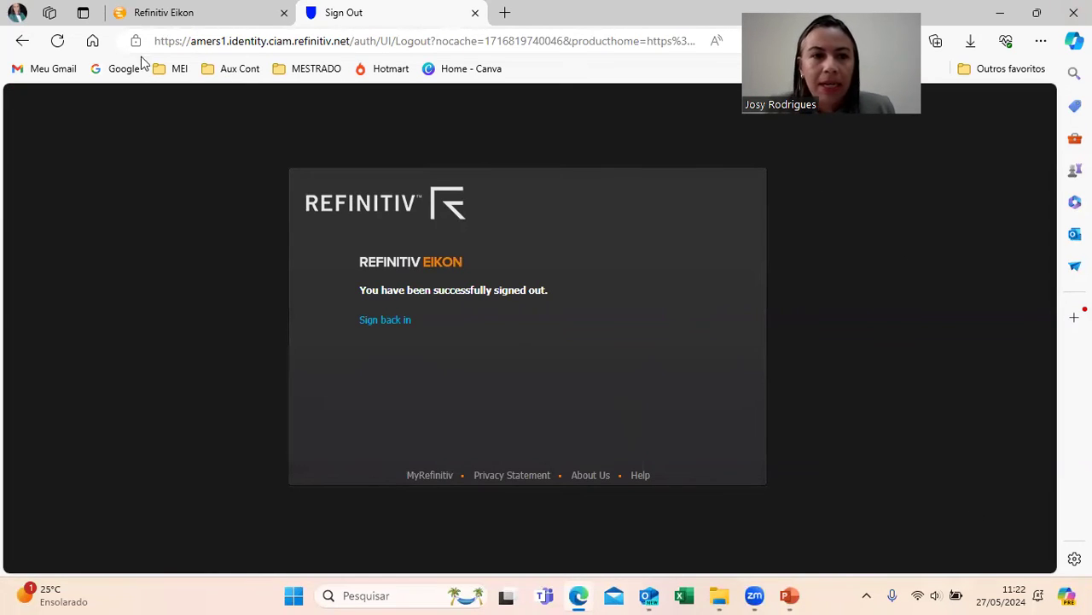
click(170, 14)
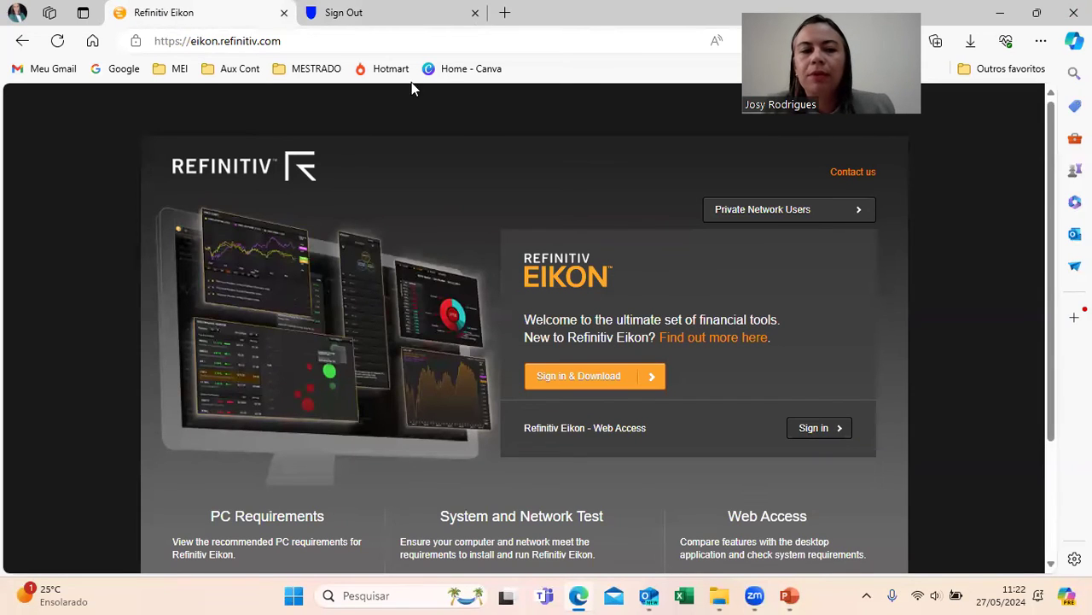
click(224, 41)
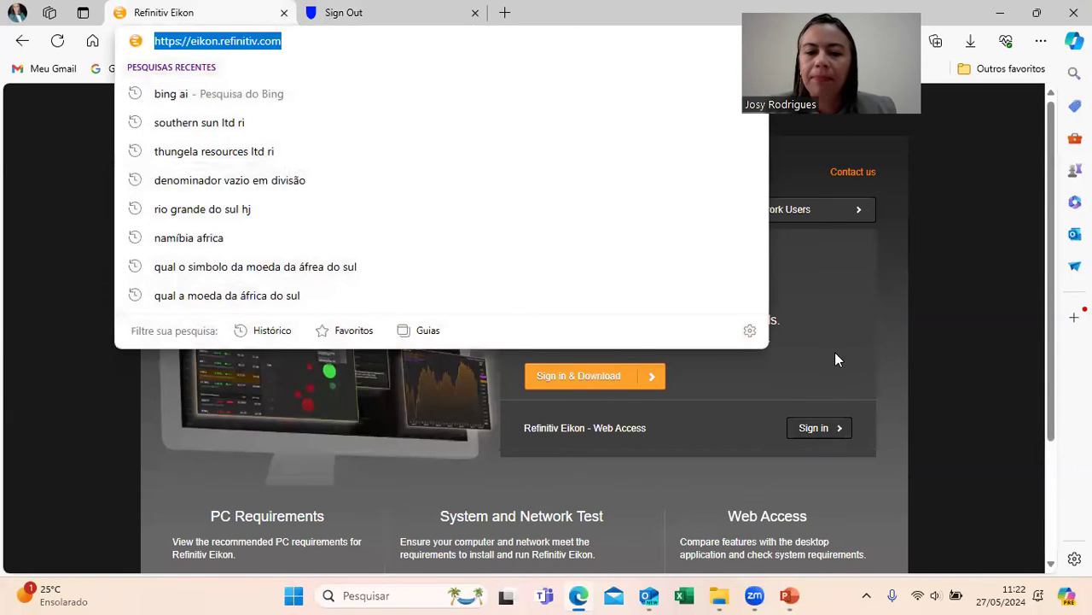
click(550, 358)
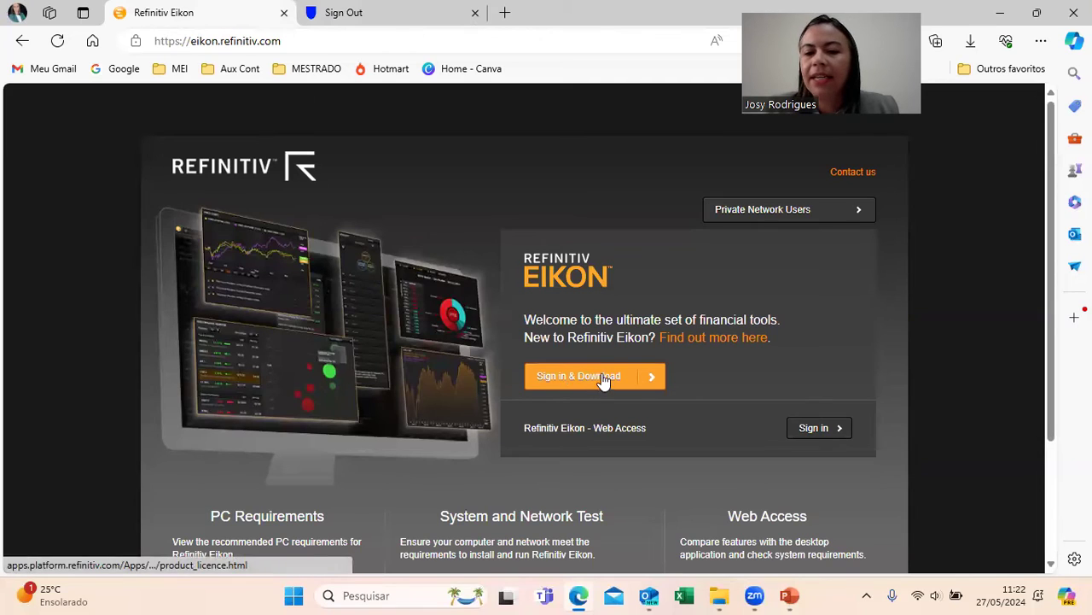
click(587, 384)
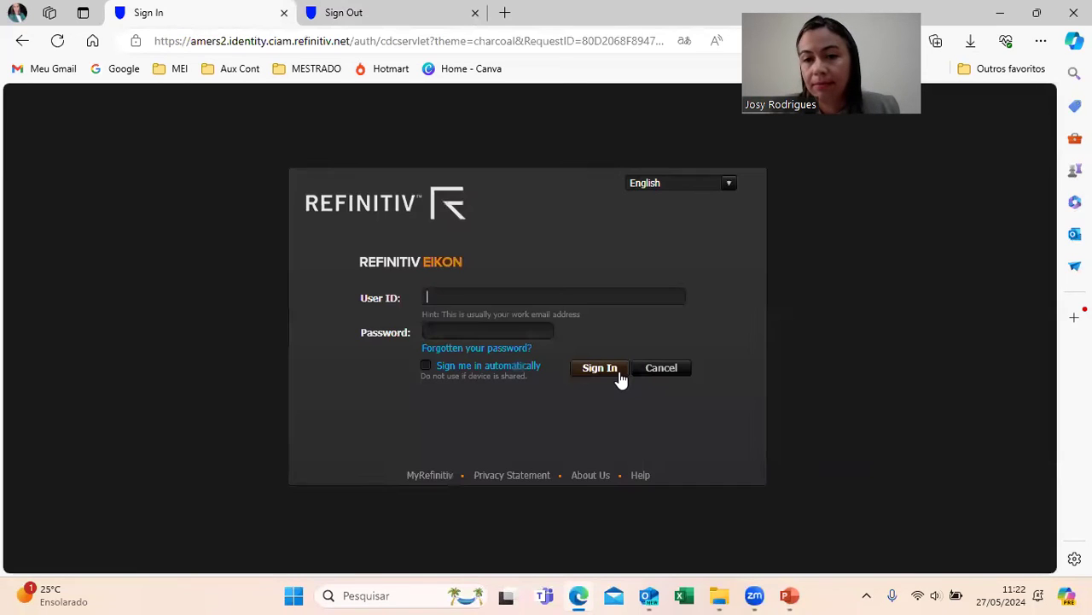
Clear the prefilled user ID and password from the Refinitiv Eikon sign-in form and dismiss the saved-account suggestions
drag(538, 296, 346, 285)
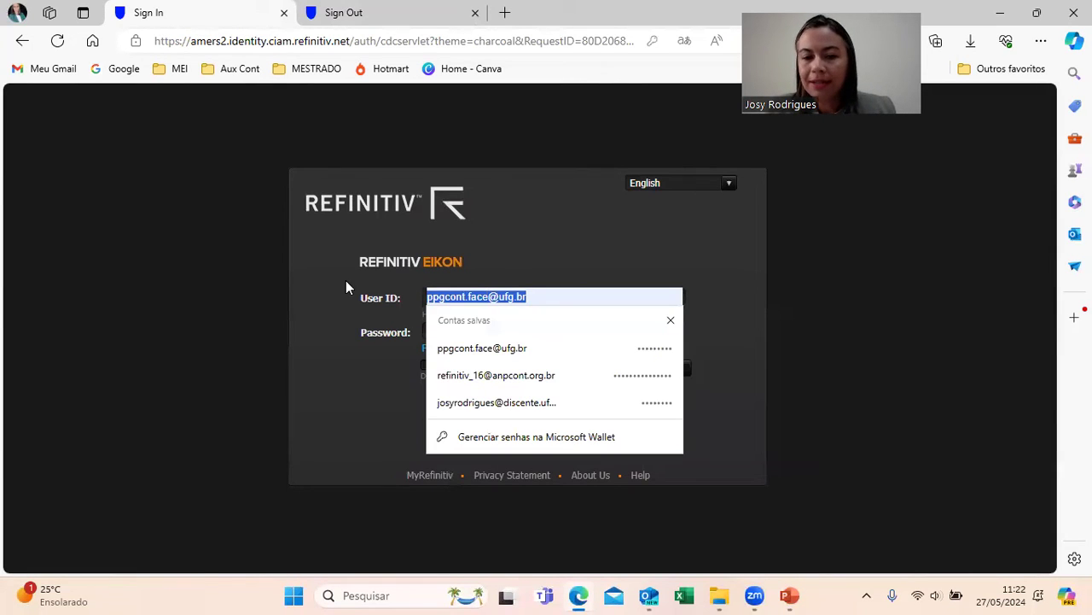
key(BackSpace)
click(573, 312)
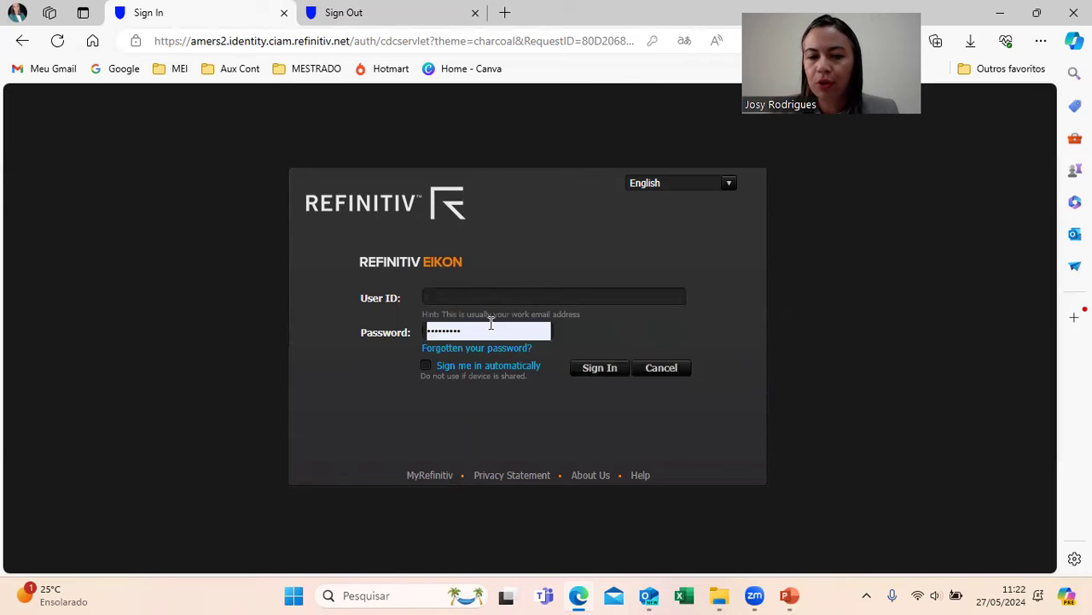
drag(489, 330, 402, 325)
key(BackSpace)
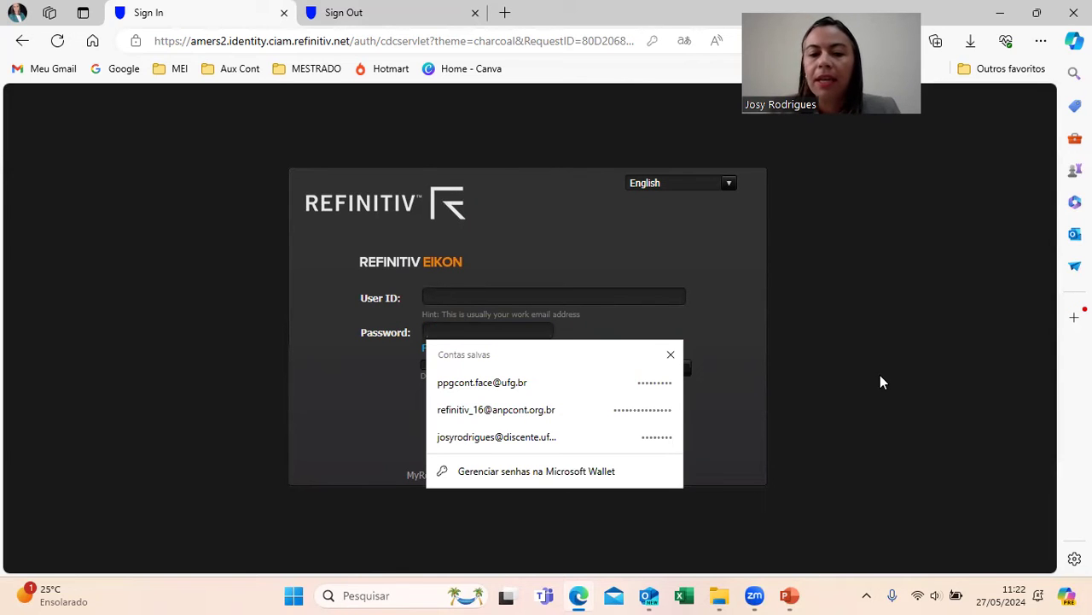
click(881, 376)
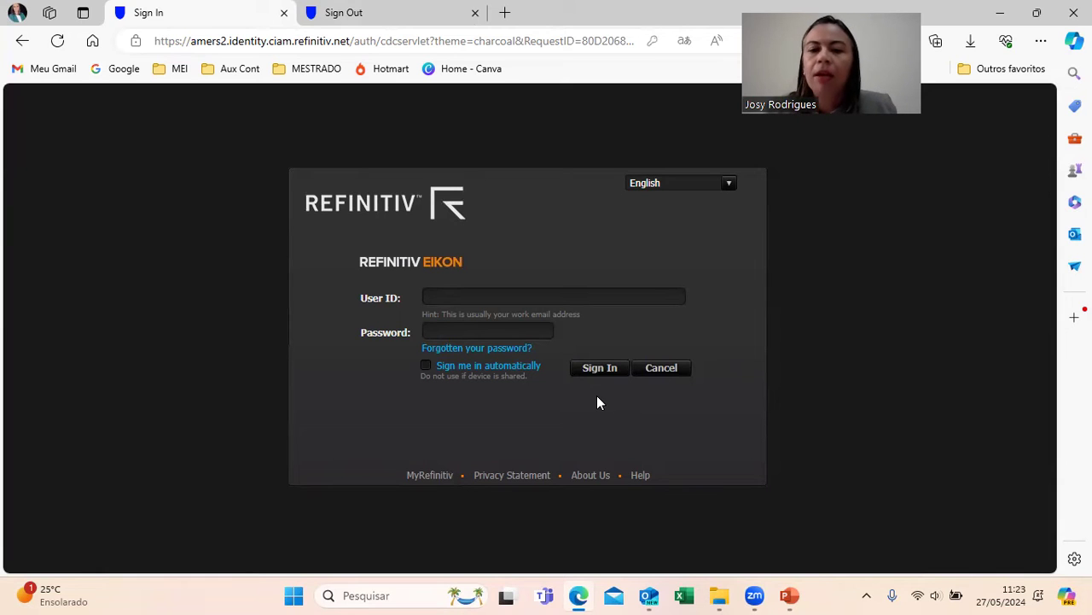
Switch to Excel, create a blank workbook and sign in to the Refinitiv Eikon add-in
click(689, 596)
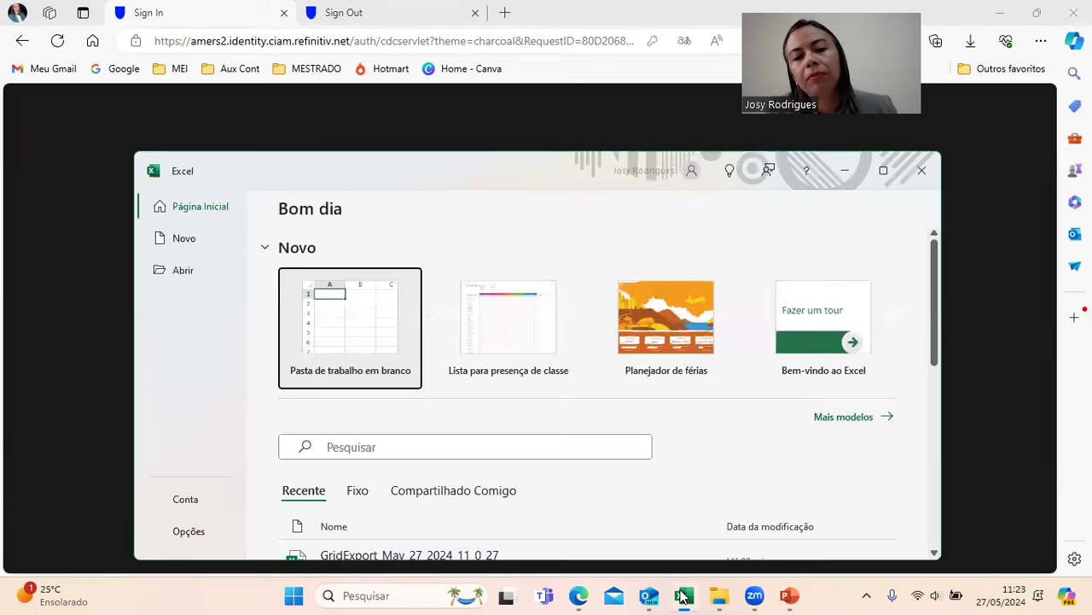
click(343, 295)
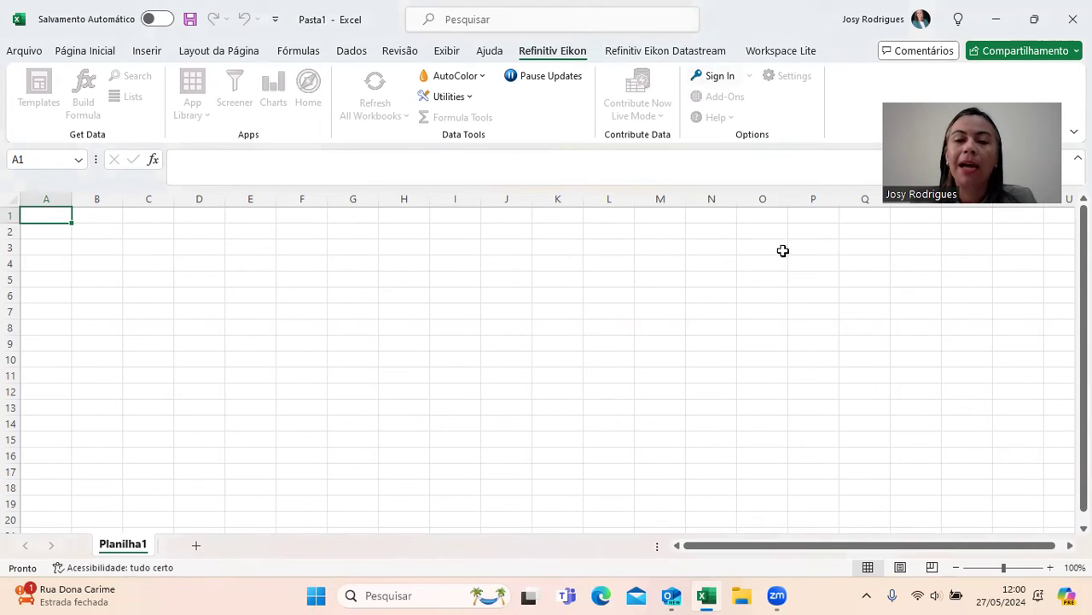
click(715, 79)
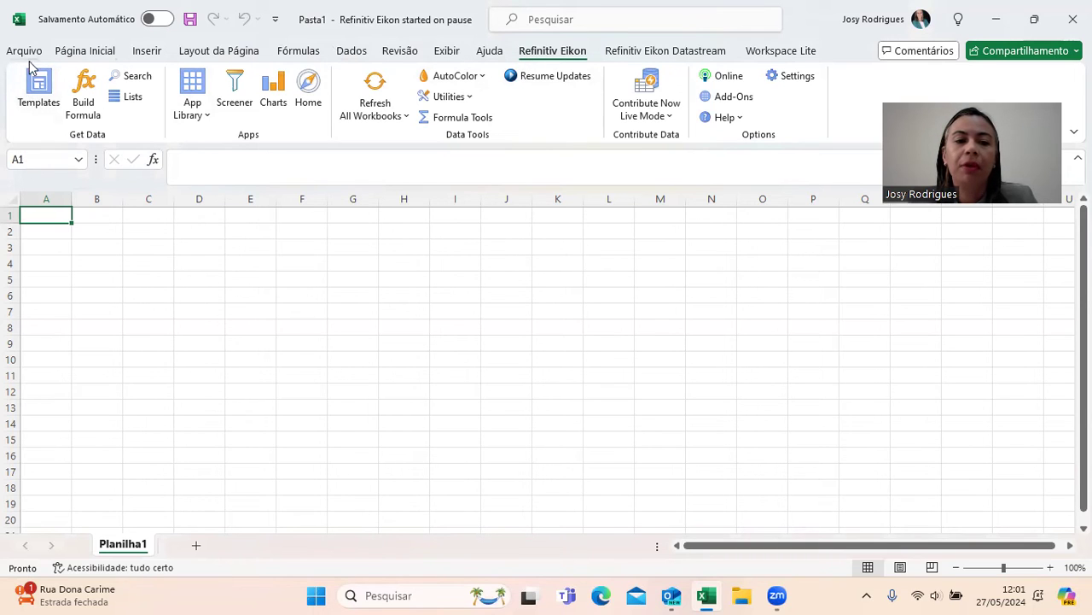
Open the Excel Screener, load the saved personal screen "aula coleta" and maximize the screener window
click(239, 108)
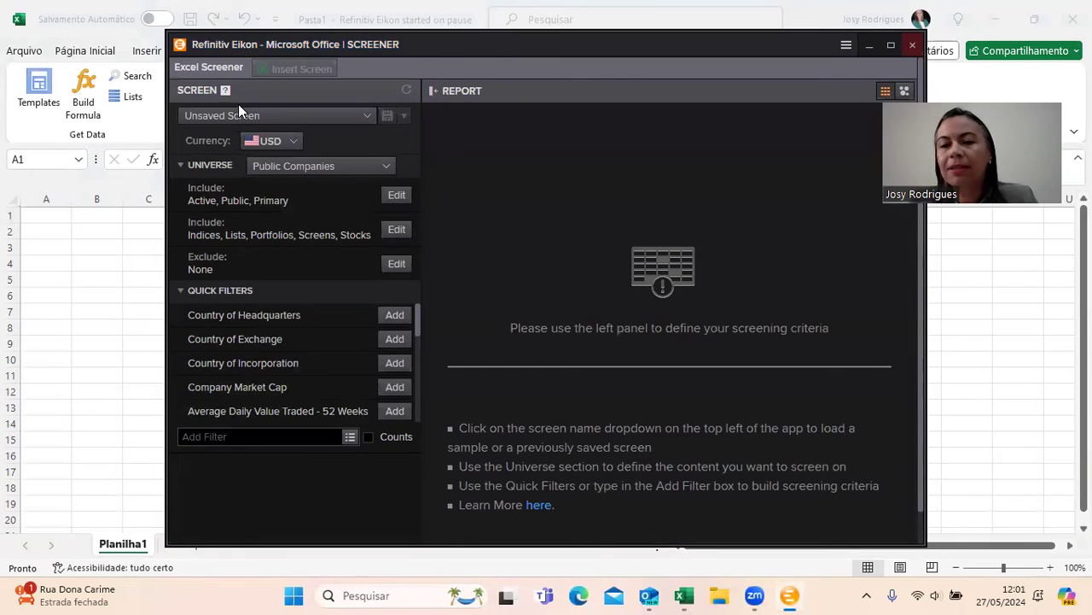
click(366, 116)
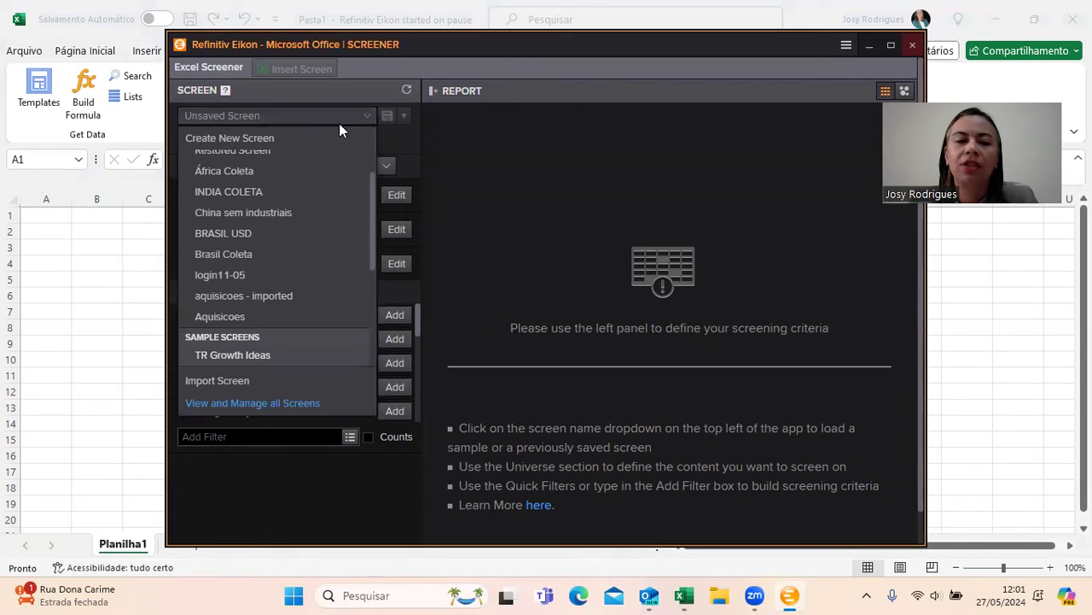
scroll(300, 175, up, 1)
scroll(287, 162, up, 2)
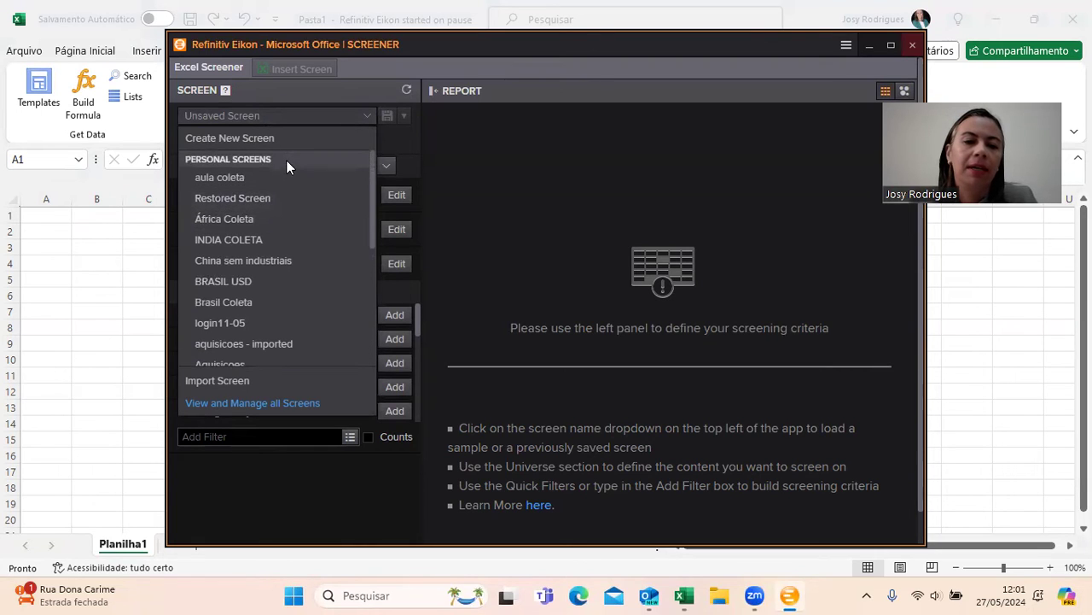
click(245, 177)
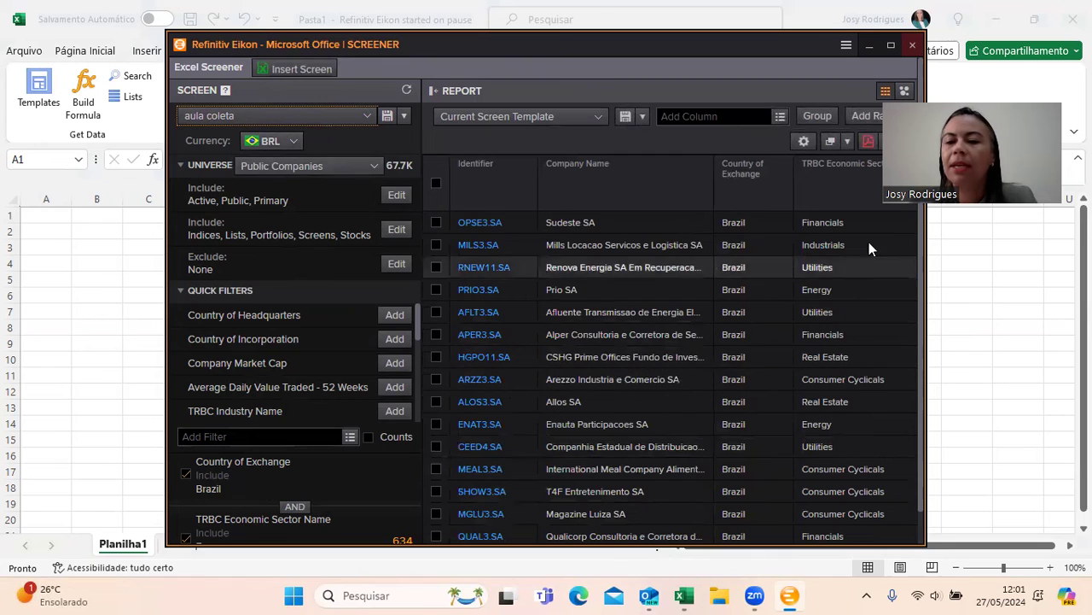
click(890, 44)
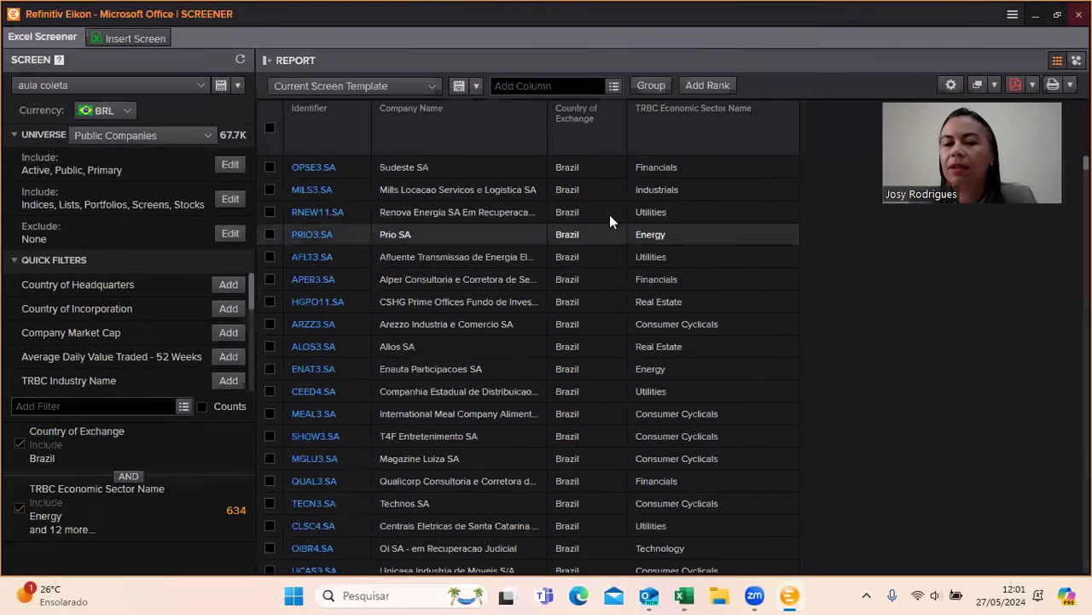
click(198, 90)
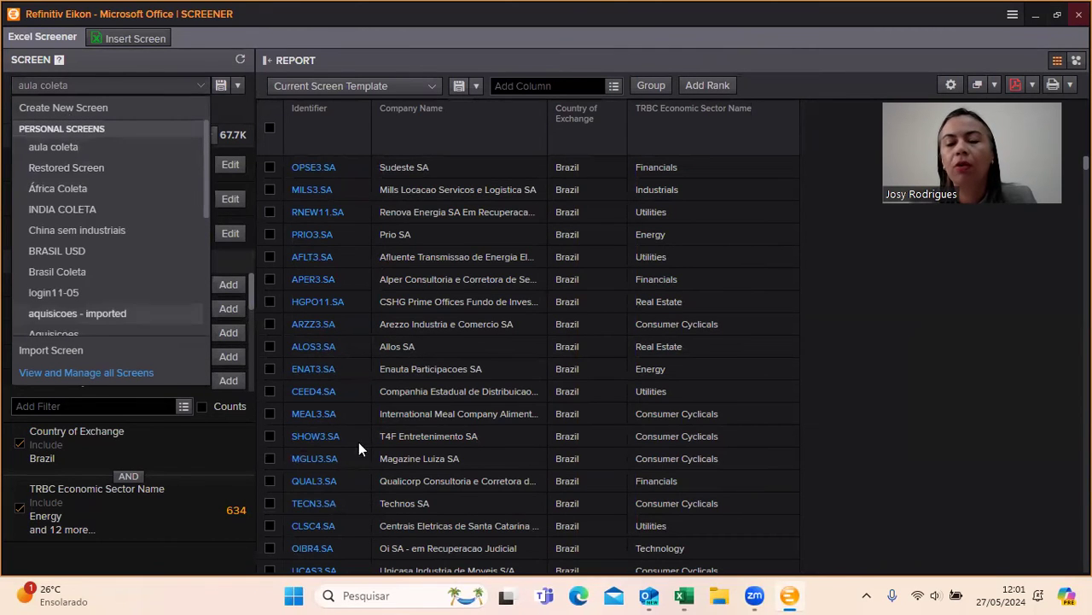
click(929, 399)
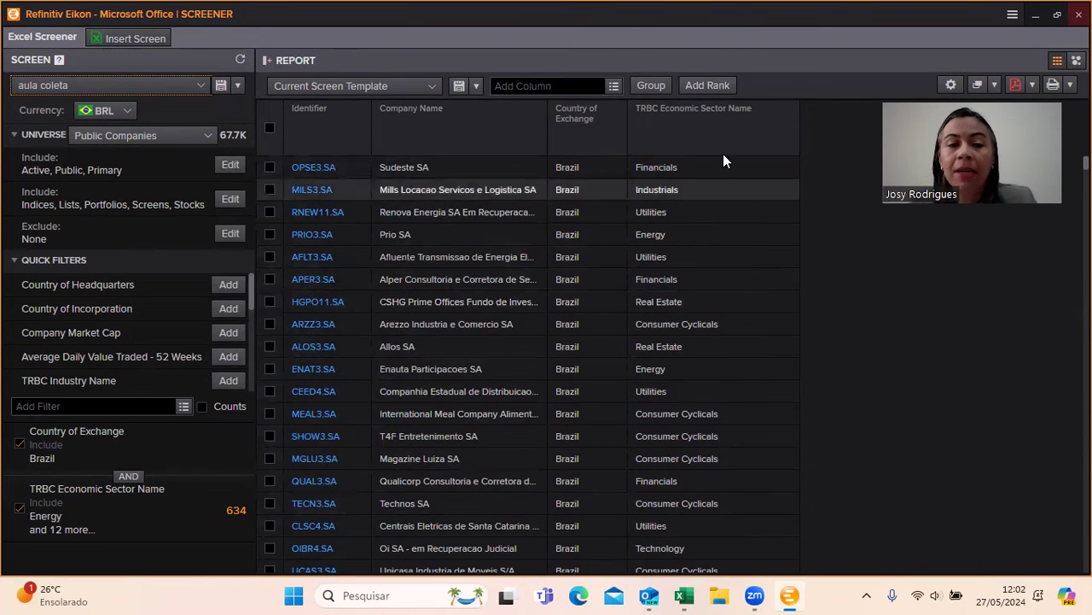
Insert the "aula coleta" screen into the worksheet at cell A1 and refresh all workbooks to load its data
click(116, 41)
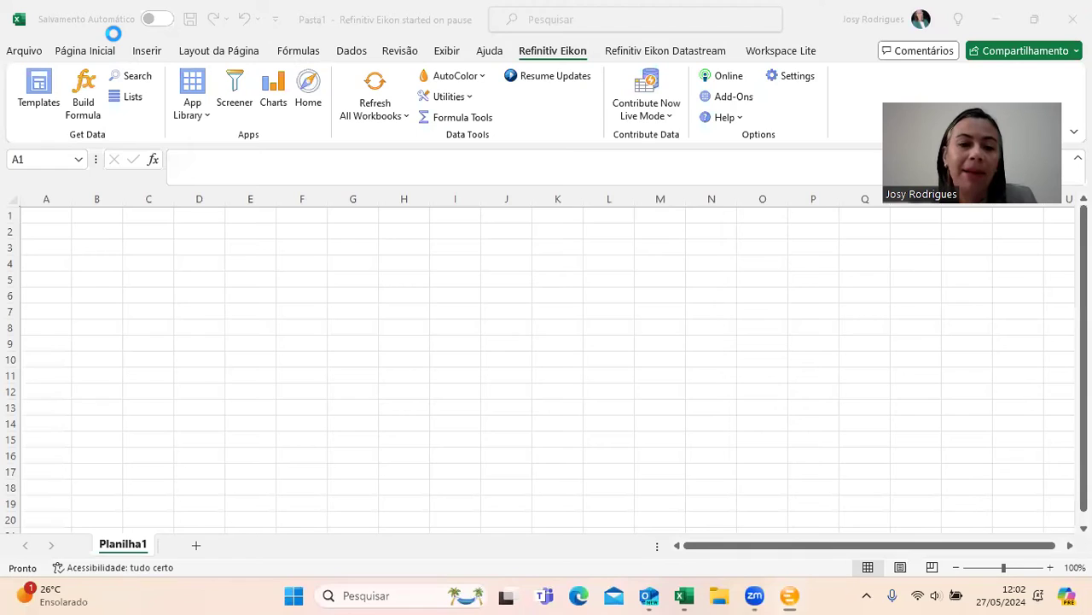
click(39, 213)
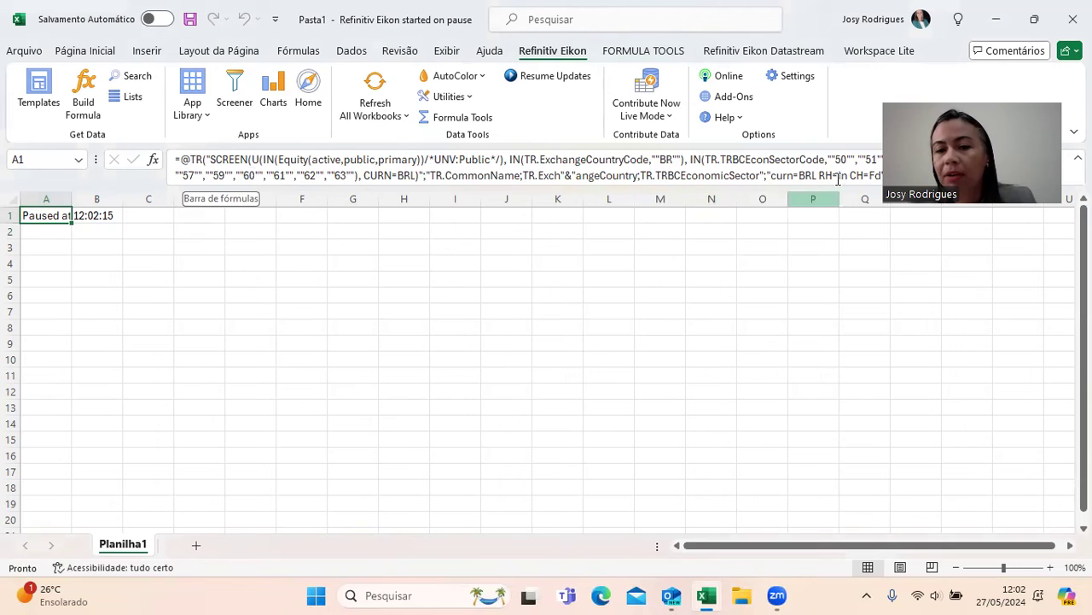
click(404, 116)
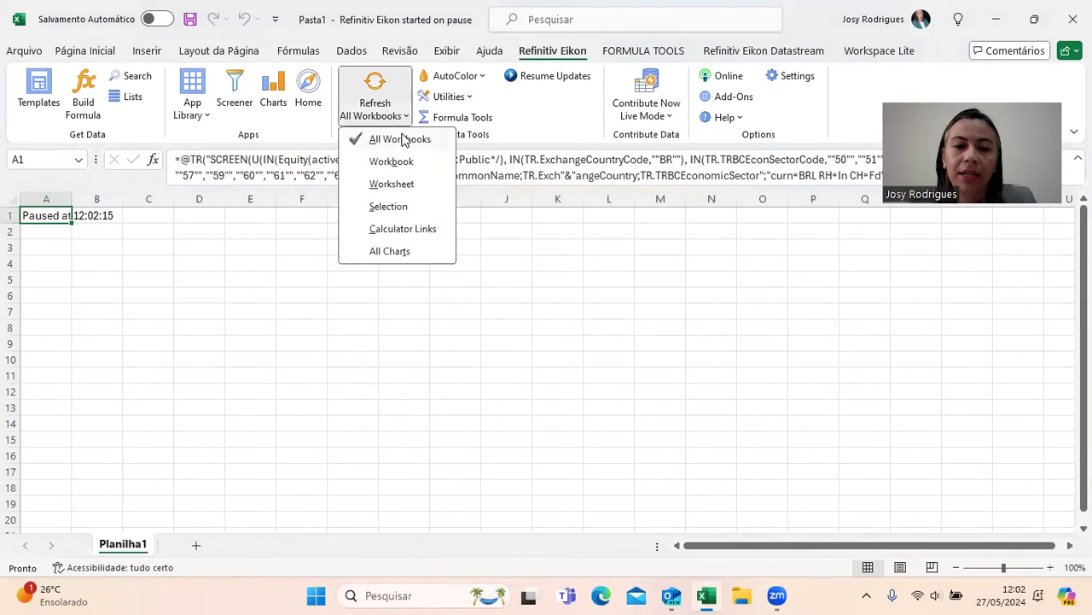
click(398, 145)
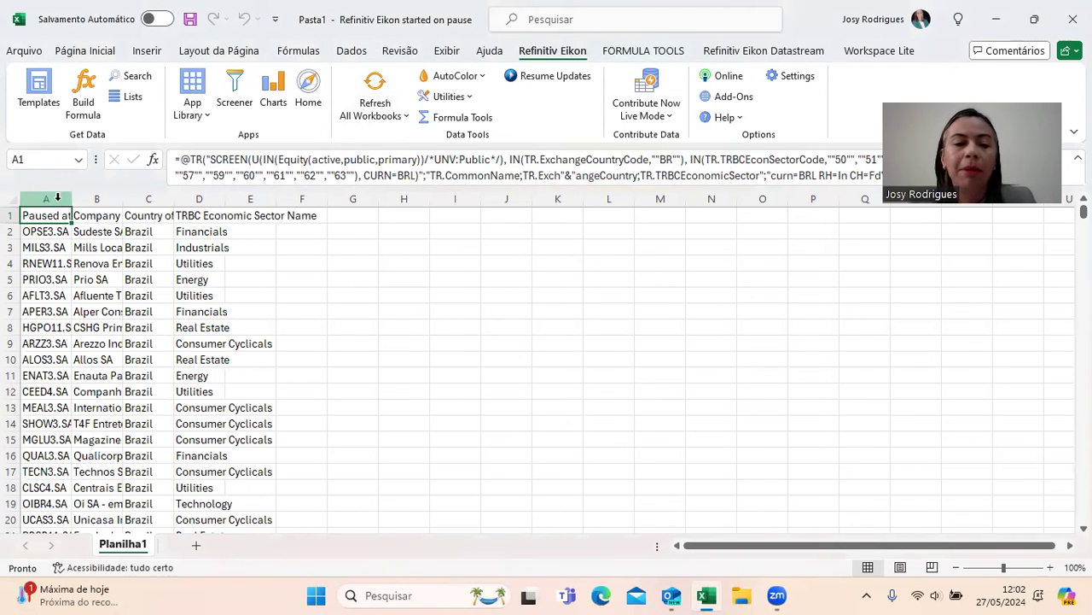
Widen columns A to D of the inserted company list
drag(71, 199, 370, 205)
click(220, 348)
drag(166, 202, 247, 202)
click(317, 249)
click(414, 262)
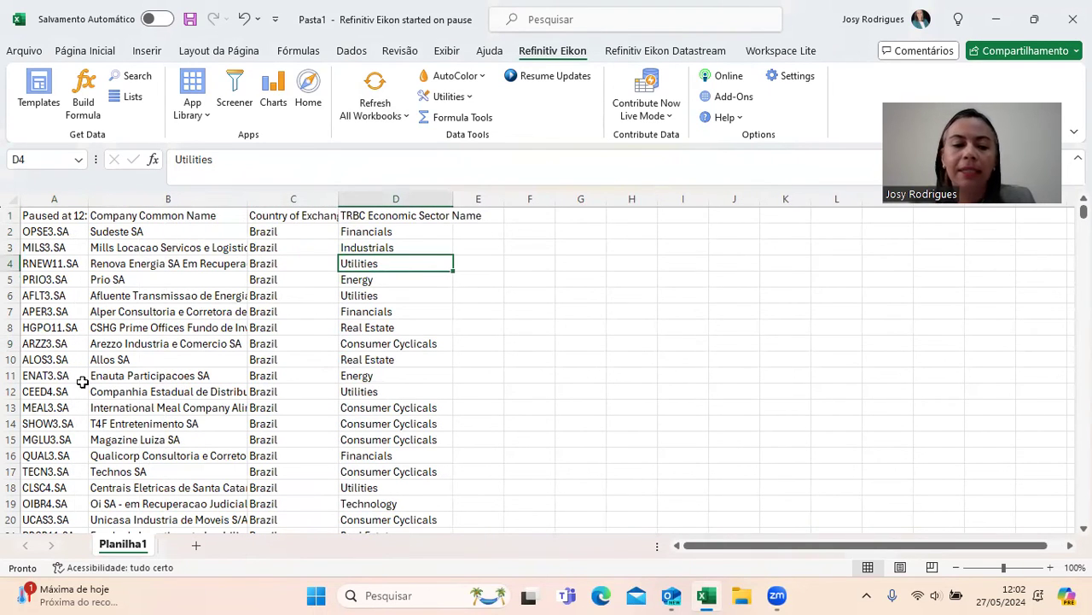
Add a new worksheet, start the Formula Builder from it and set its instruments to Planilha1 cells A2:A635
click(169, 552)
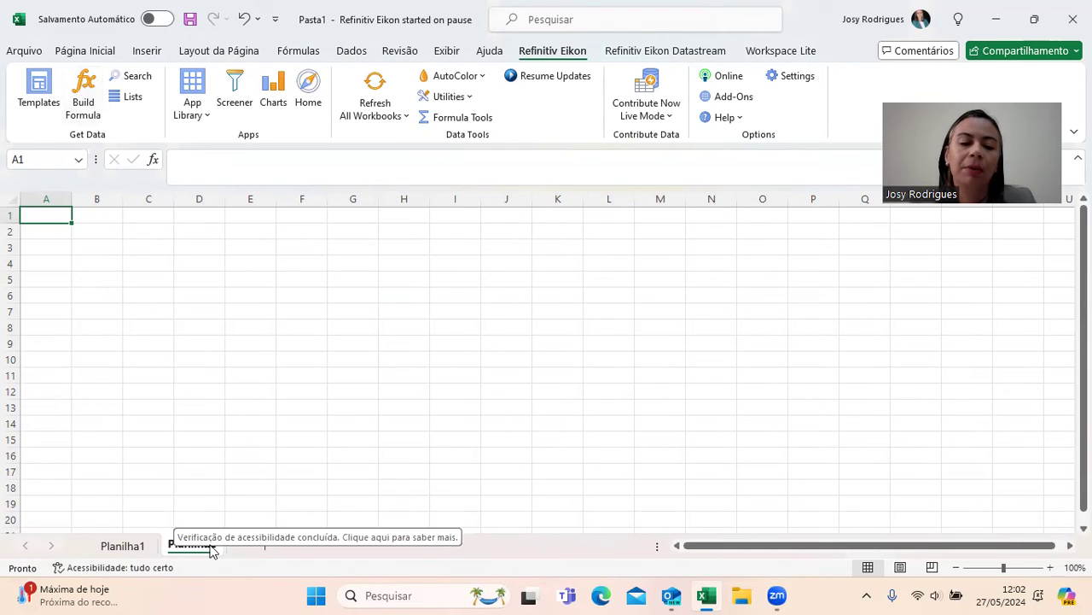
click(82, 99)
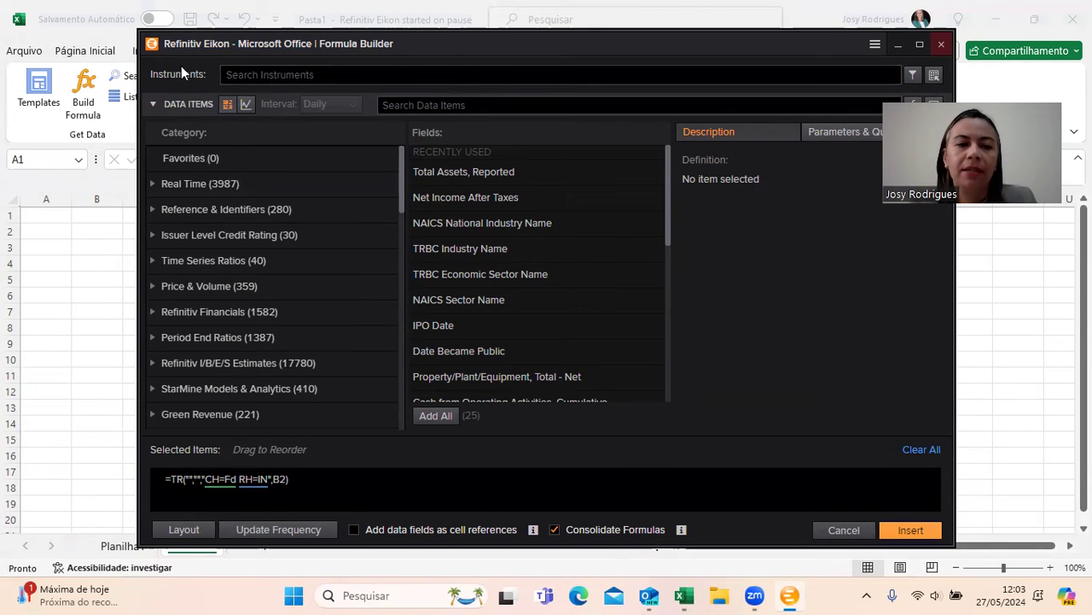
click(936, 77)
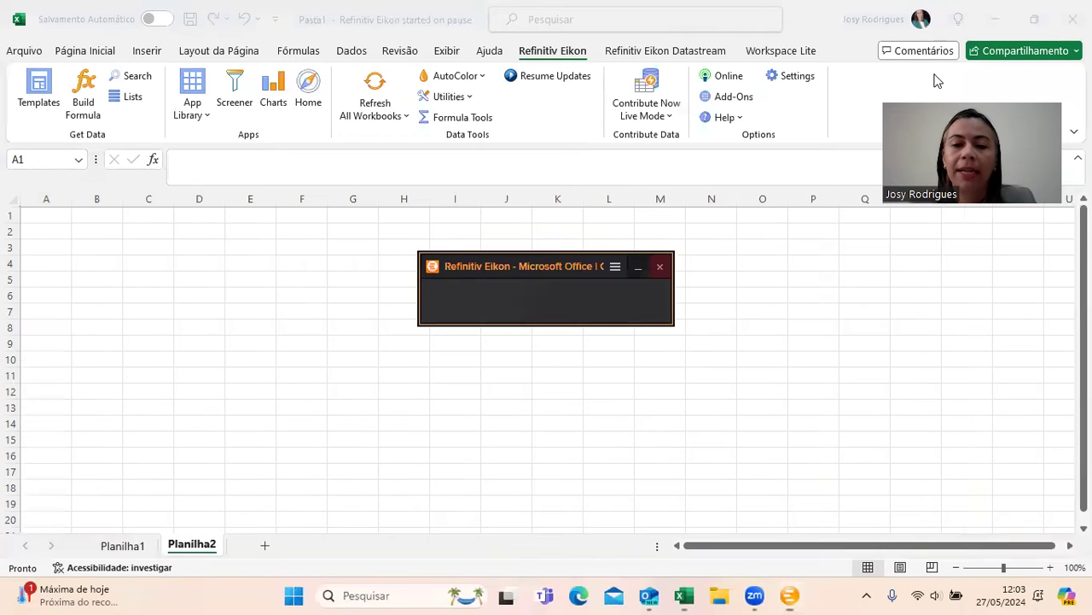
click(120, 548)
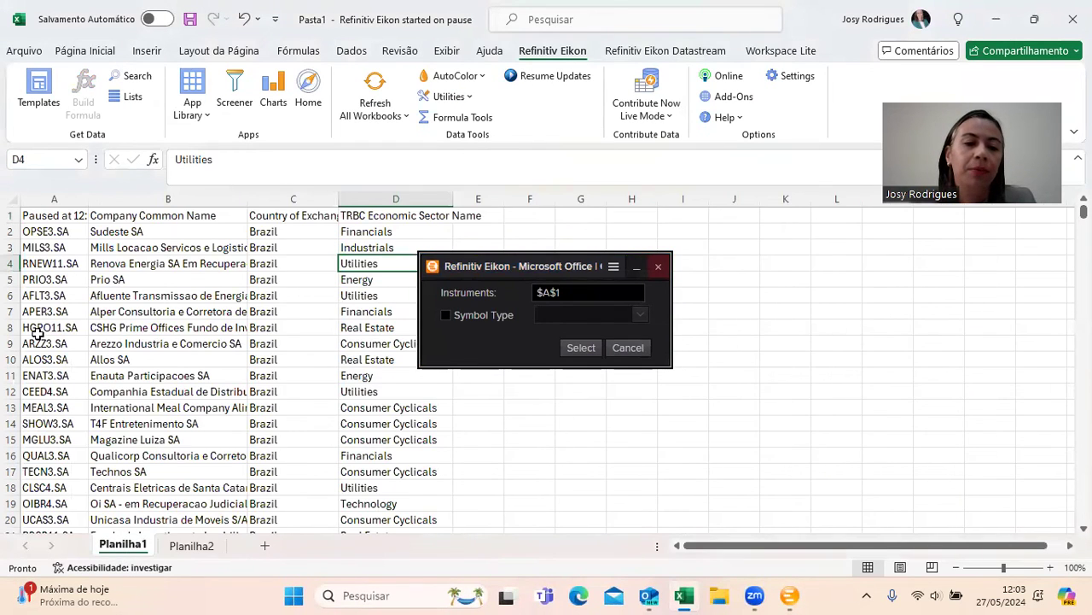
click(50, 233)
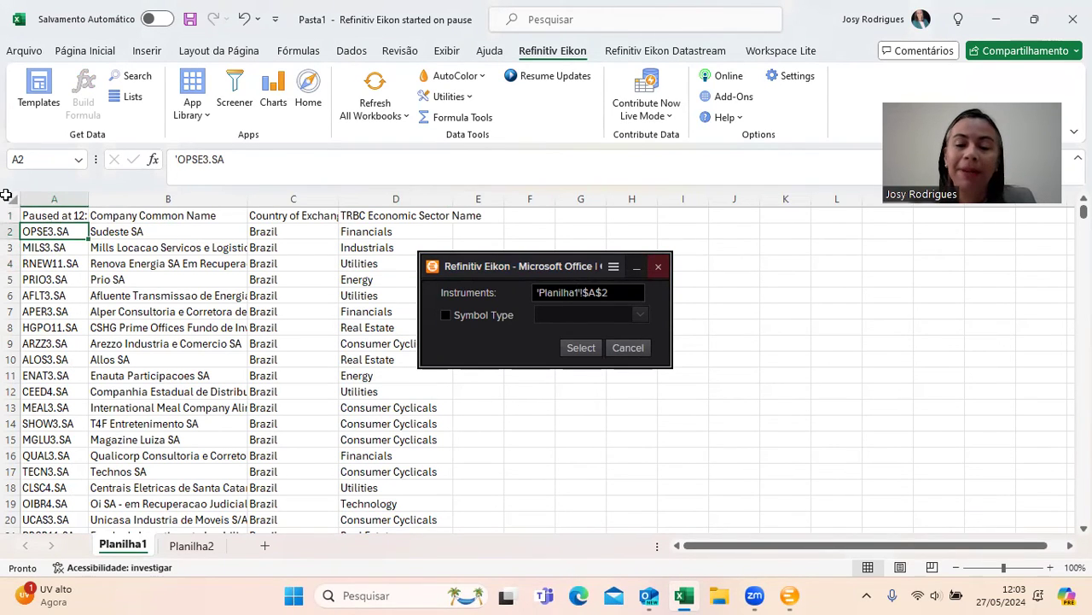
drag(49, 231, 78, 497)
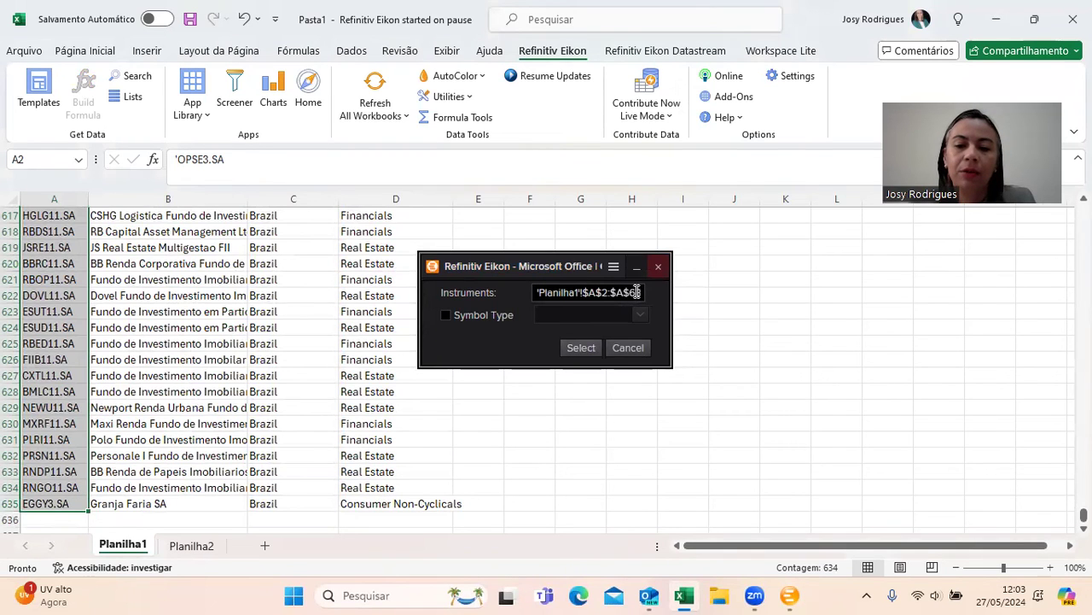
drag(629, 293, 676, 299)
click(579, 350)
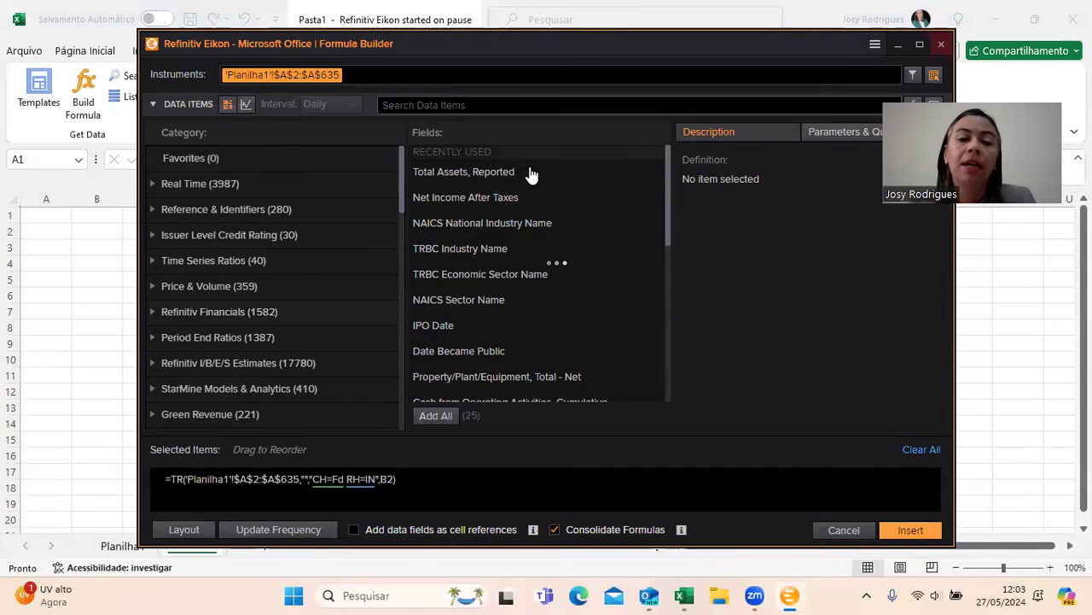
Examine the parameters of the Total Assets, Reported field, including the Series option and its fiscal period types
click(466, 180)
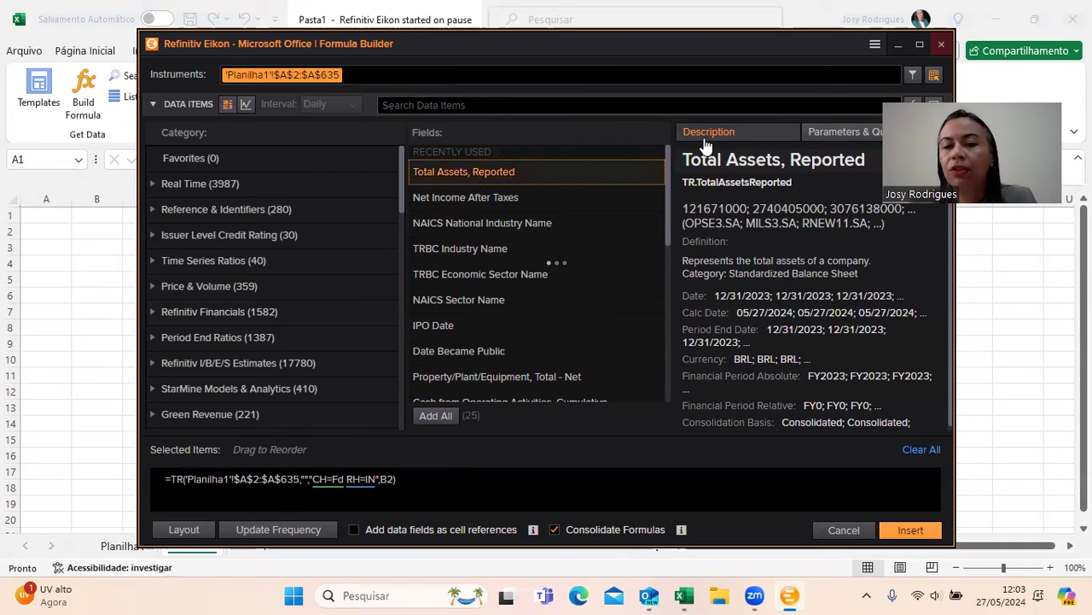
click(838, 133)
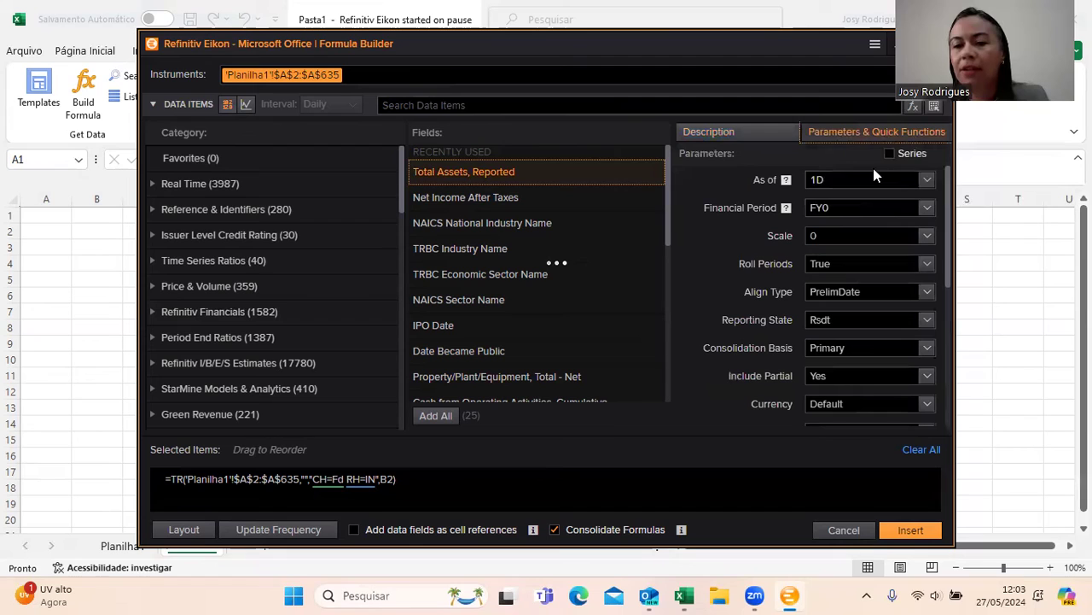
click(889, 153)
click(783, 175)
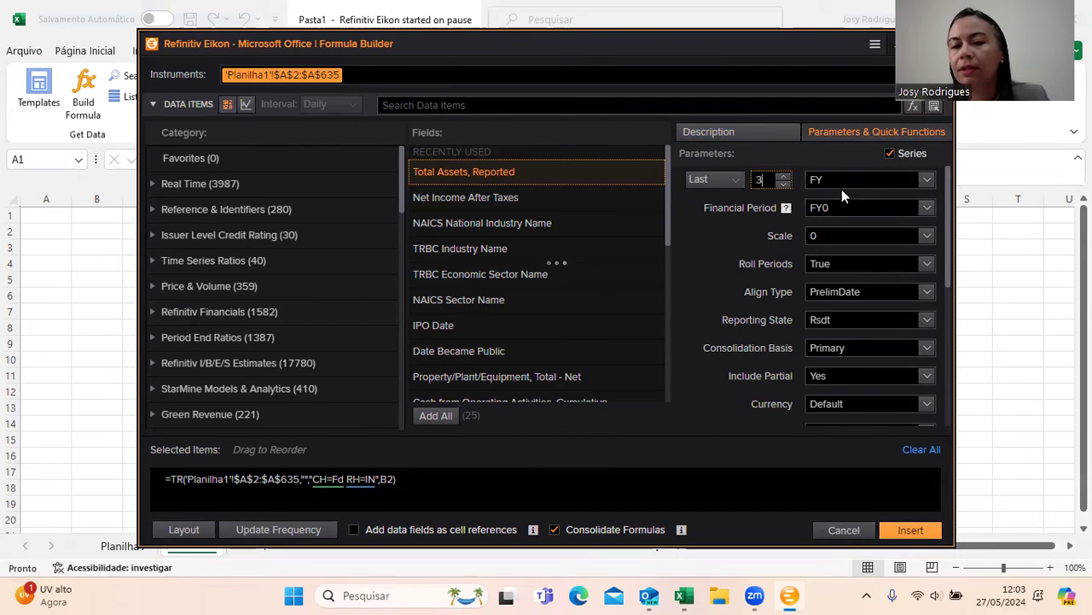
click(928, 180)
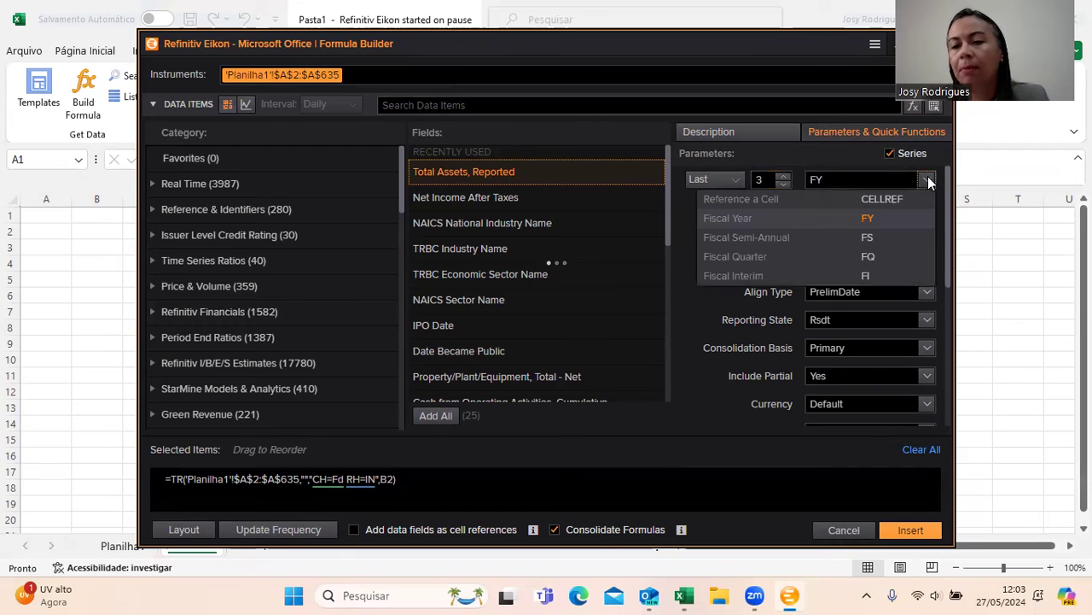
click(928, 181)
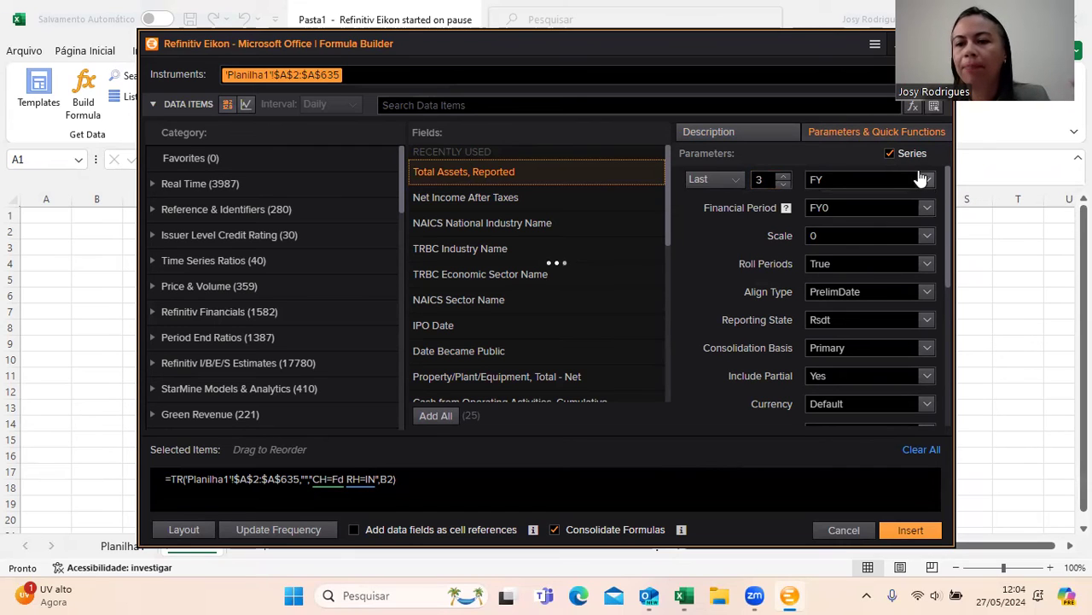
click(891, 154)
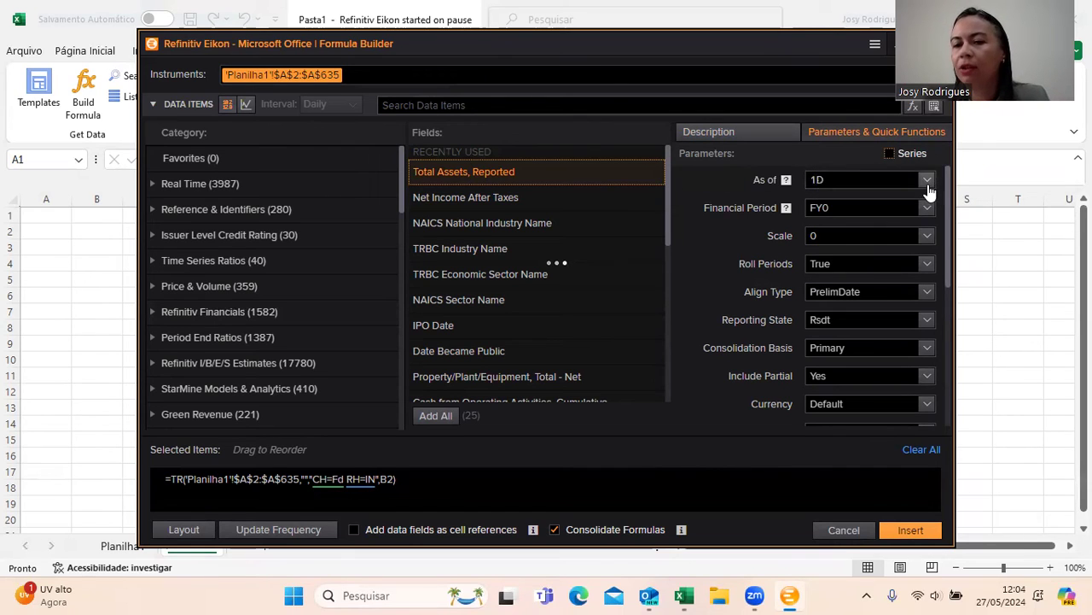
click(891, 154)
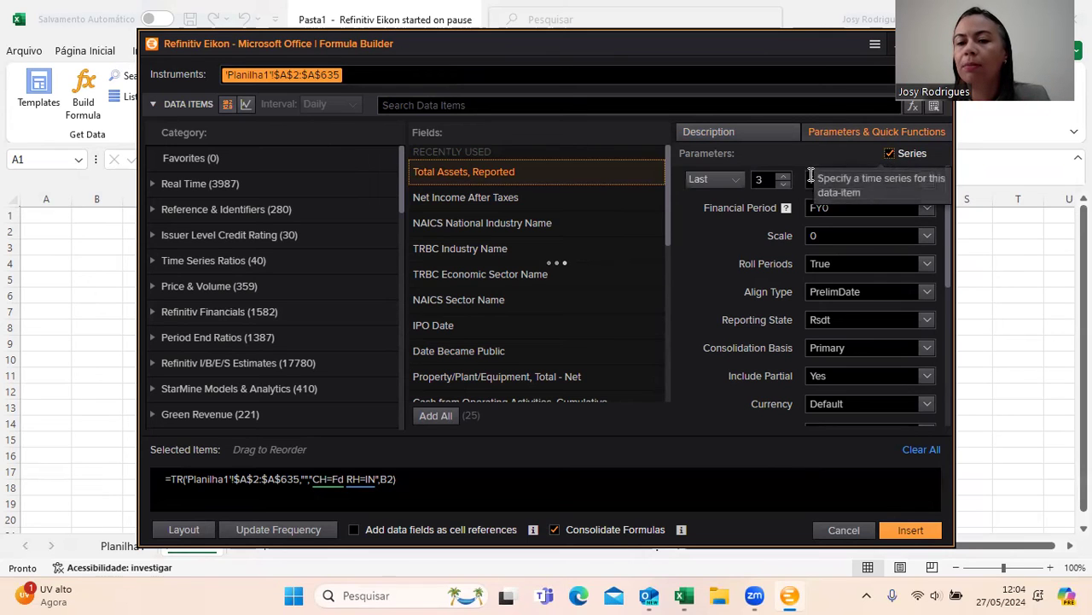
click(925, 181)
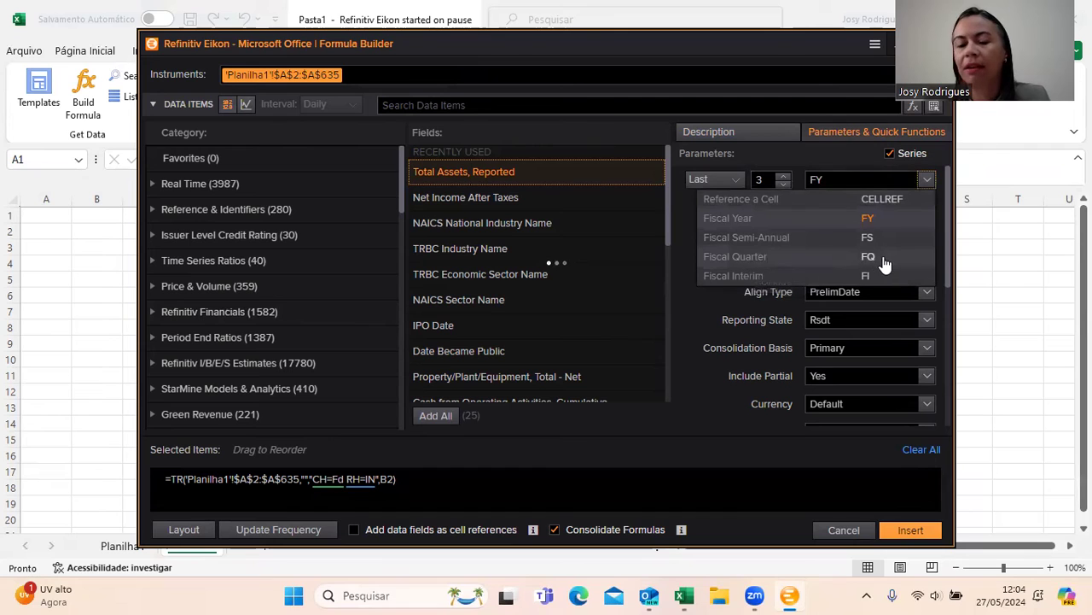
click(854, 175)
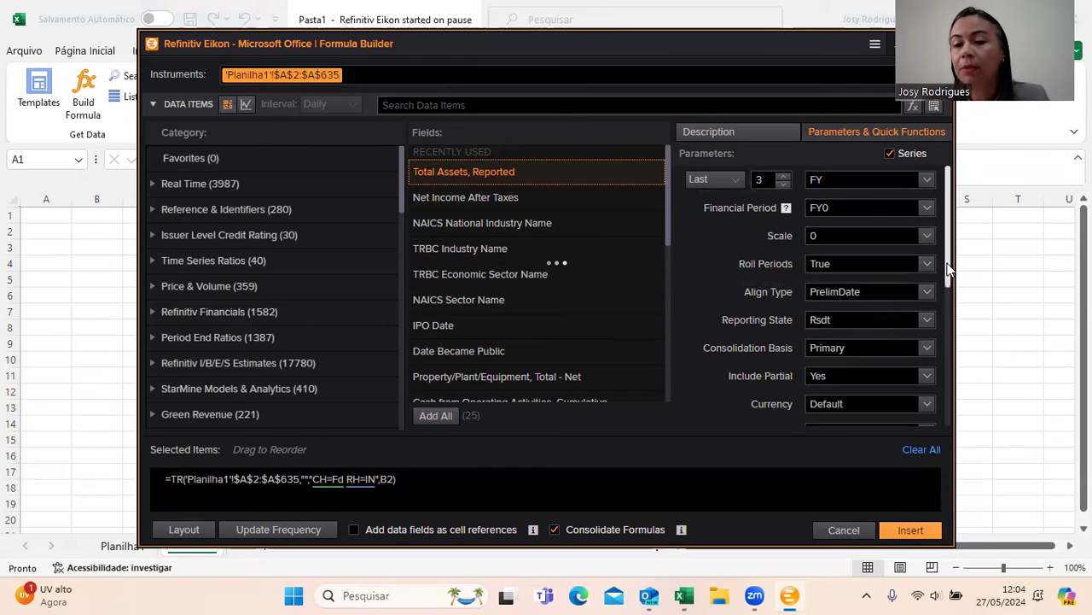
scroll(948, 295, down, 1)
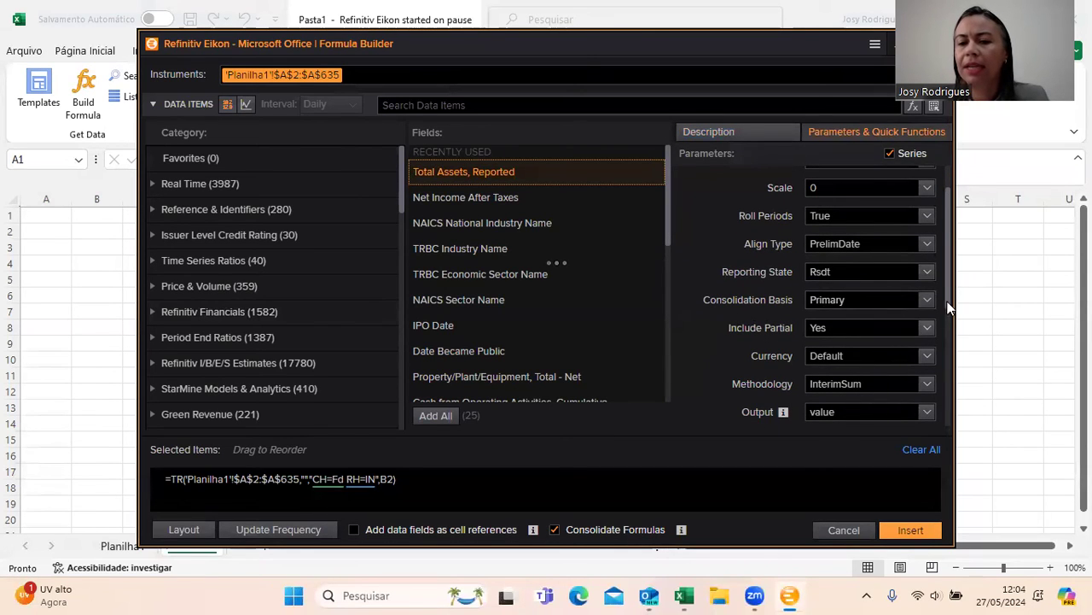
scroll(842, 225, down, 3)
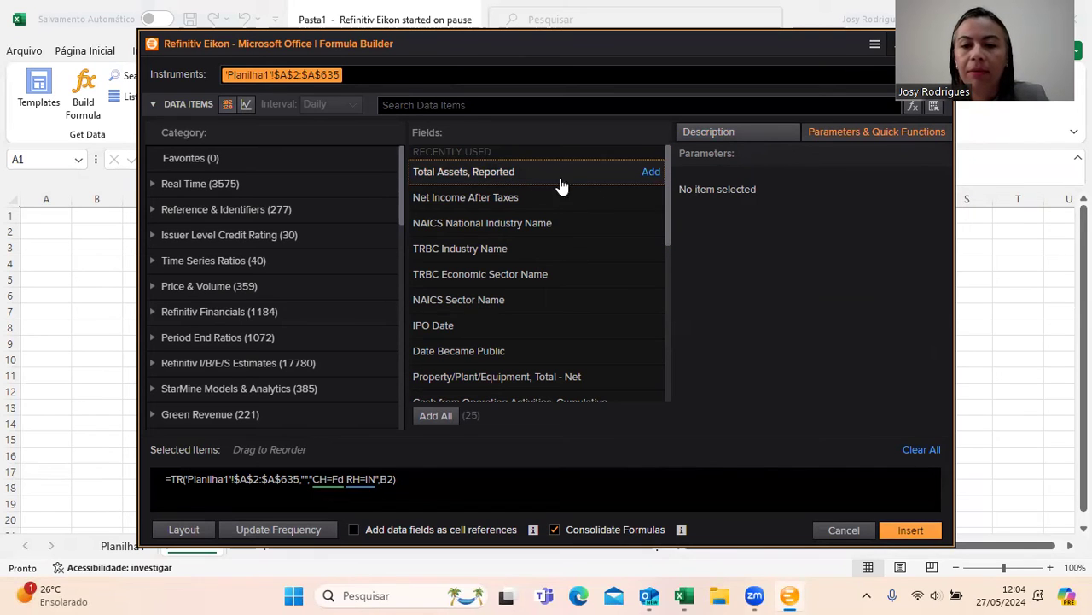
Add Total Assets, Reported to the formula as a series of the last 3 fiscal years (FY)
click(492, 179)
click(896, 155)
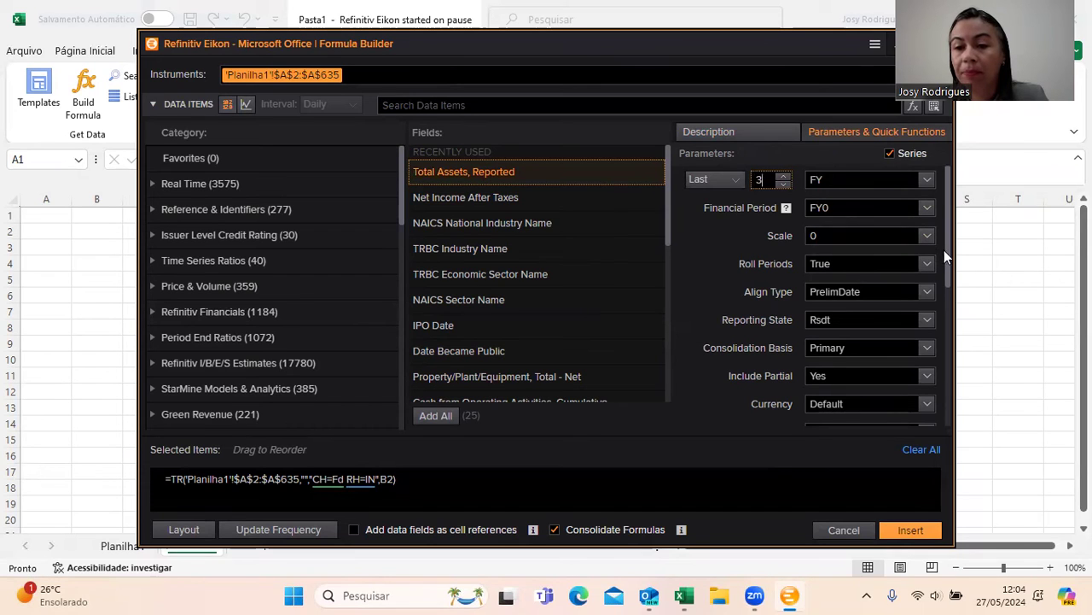
drag(944, 250, 946, 342)
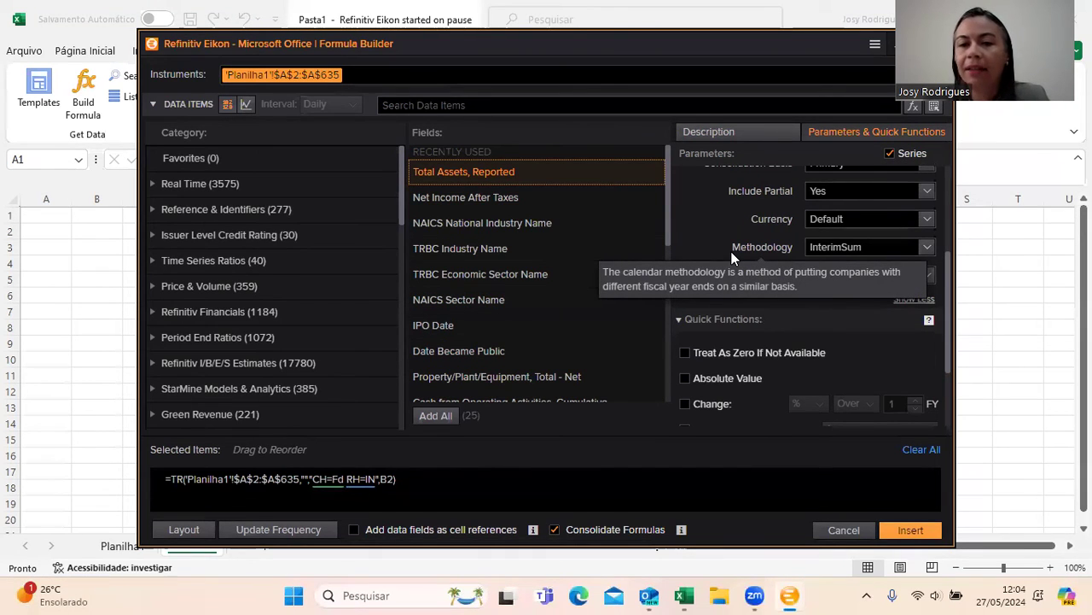
click(651, 174)
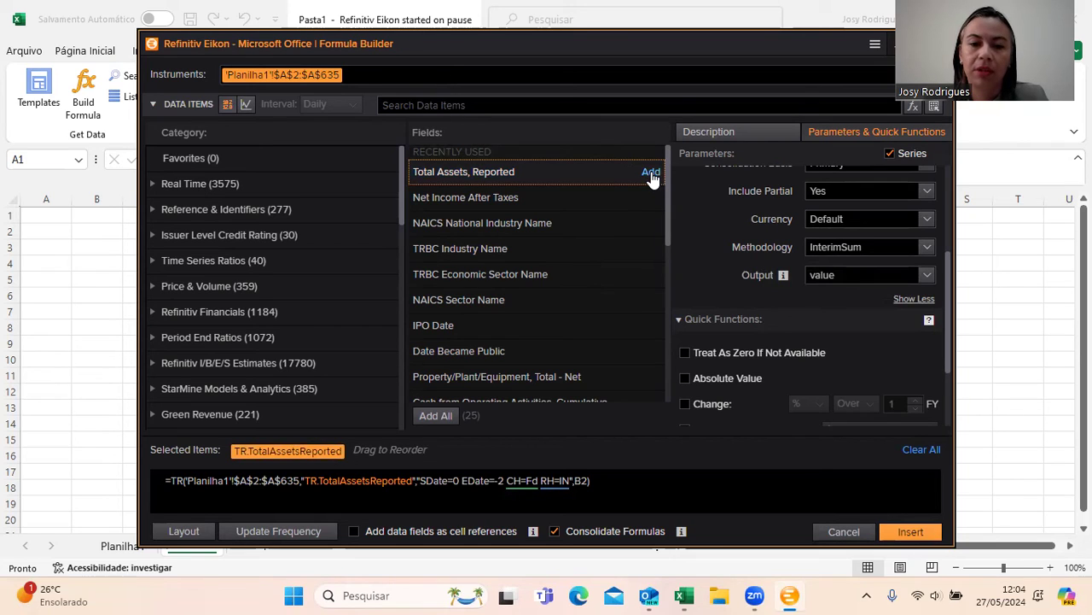
Add Net Income After Taxes to the formula as a series of the last 3 fiscal years (FY)
mouse_move(457, 200)
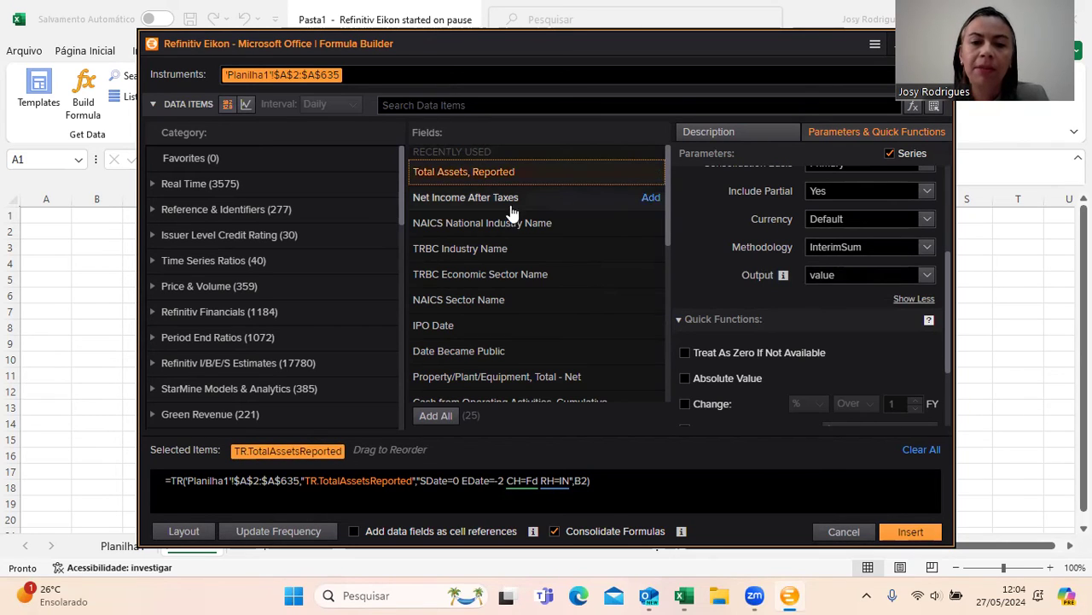
click(465, 209)
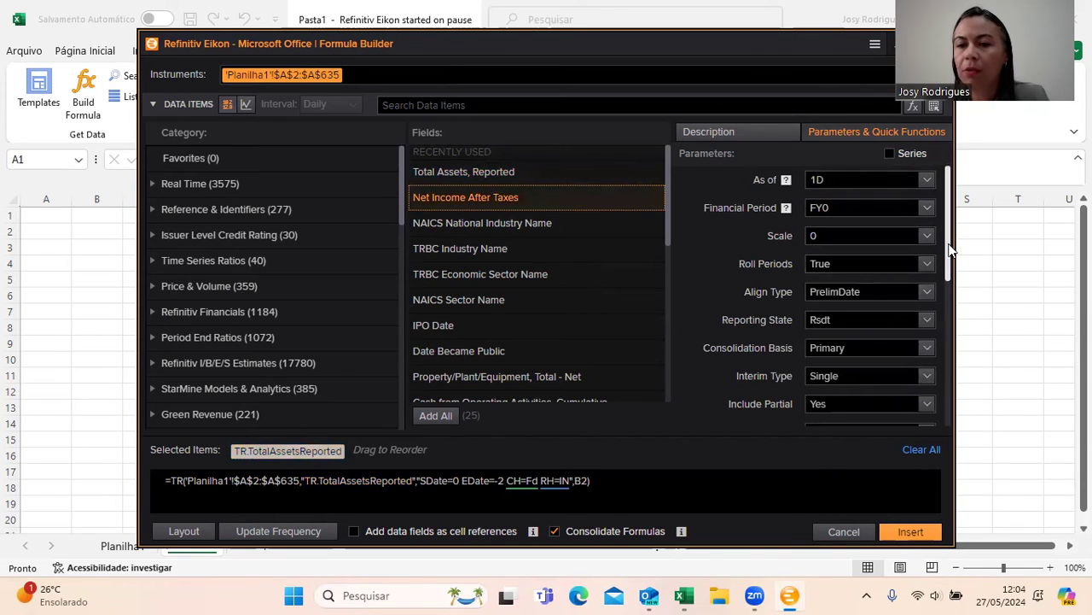
click(890, 153)
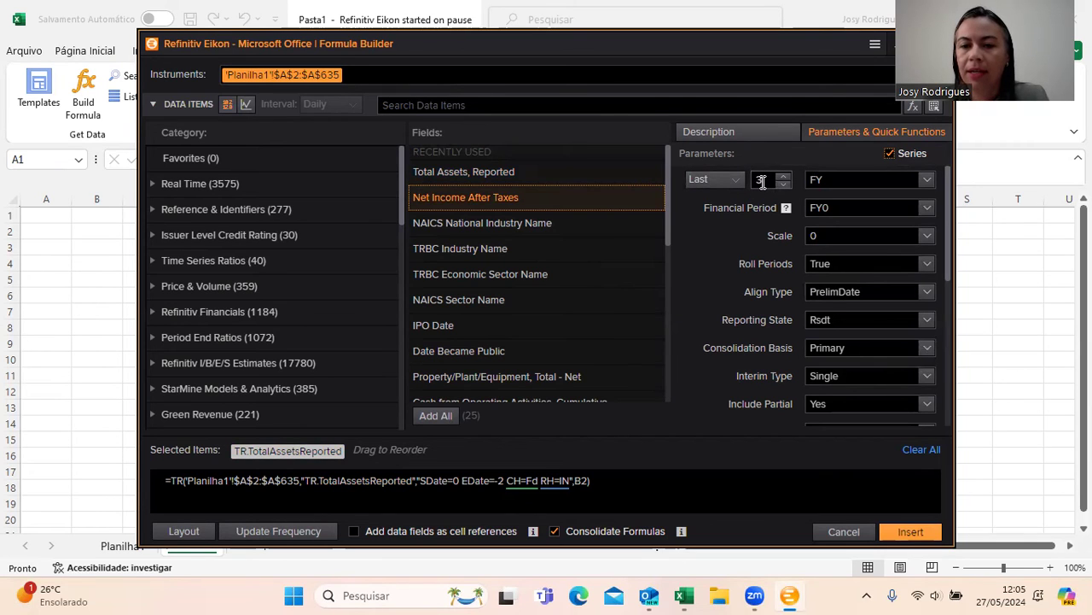
click(651, 198)
mouse_move(285, 454)
mouse_move(416, 450)
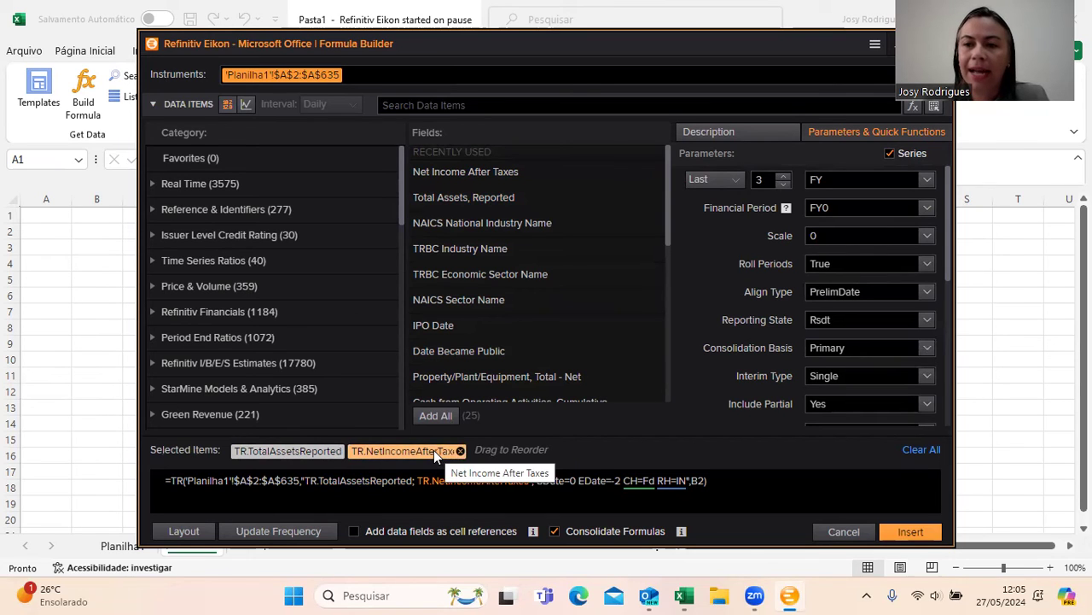
Add the Date header to the rows of the formula layout, below Instrument, and accept the layout
click(179, 532)
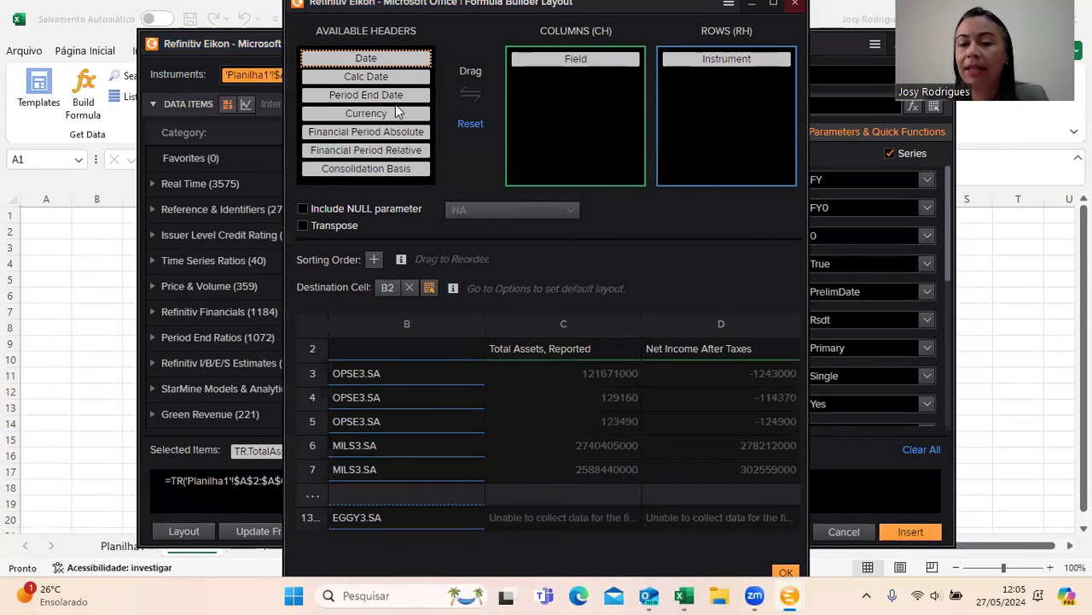
drag(373, 58, 707, 78)
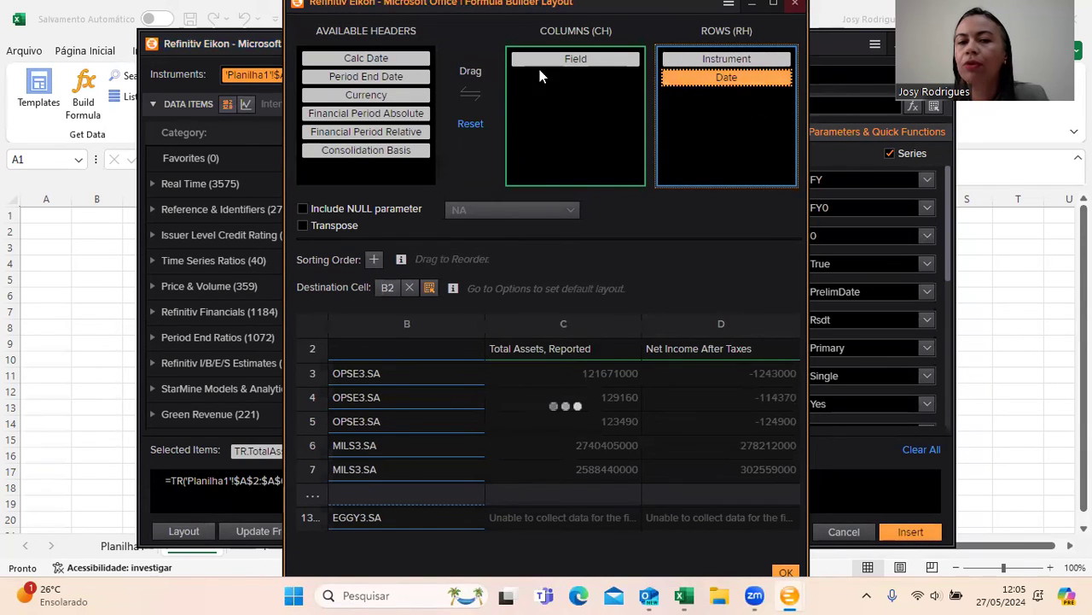
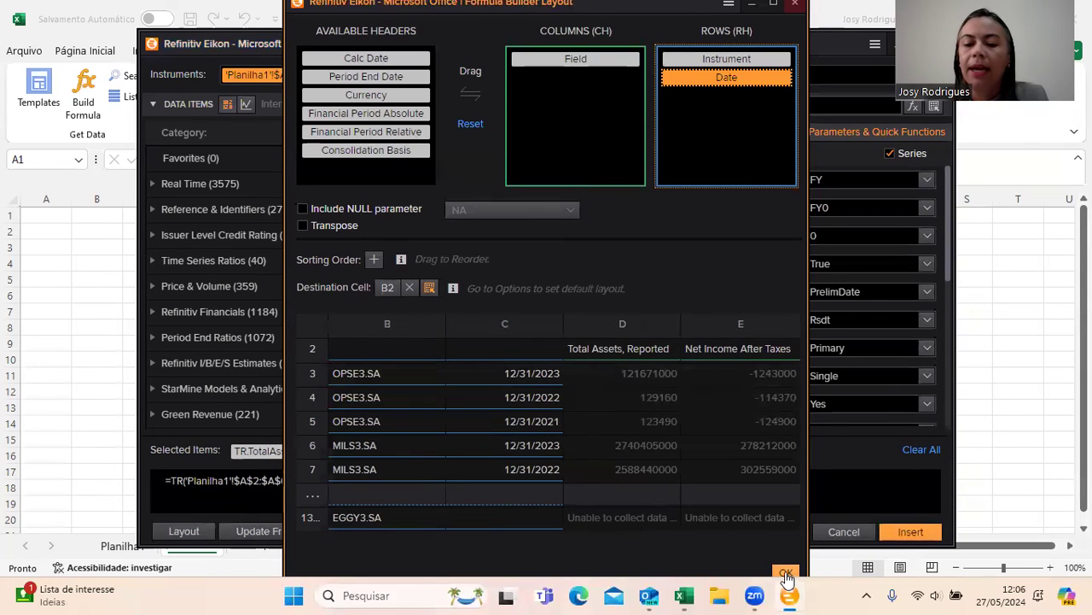
click(785, 573)
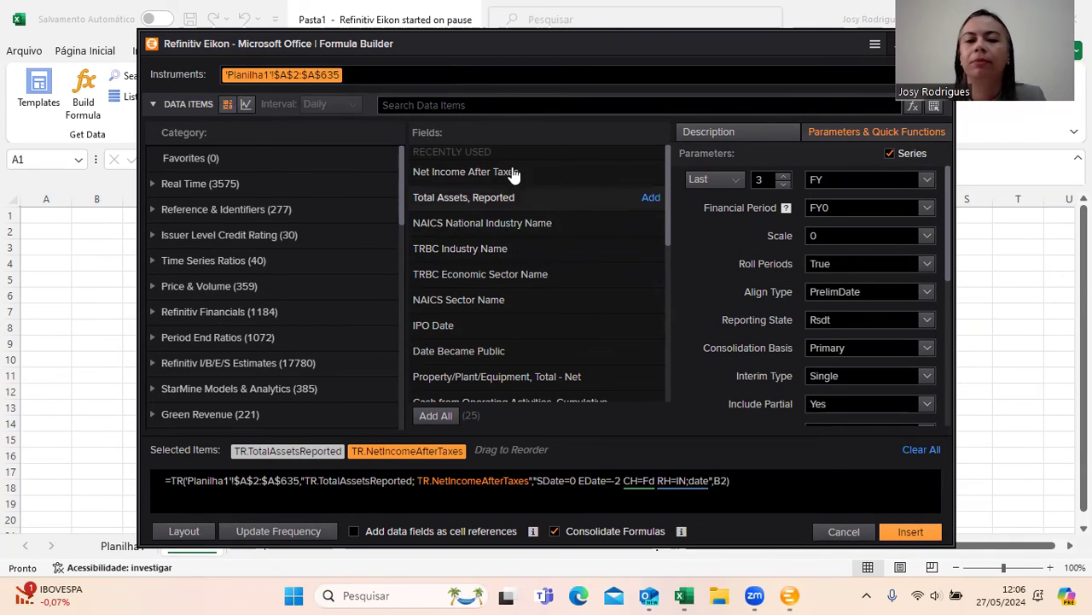
Search the data items for "ipo" and clear the search again
click(424, 109)
text(ipo)
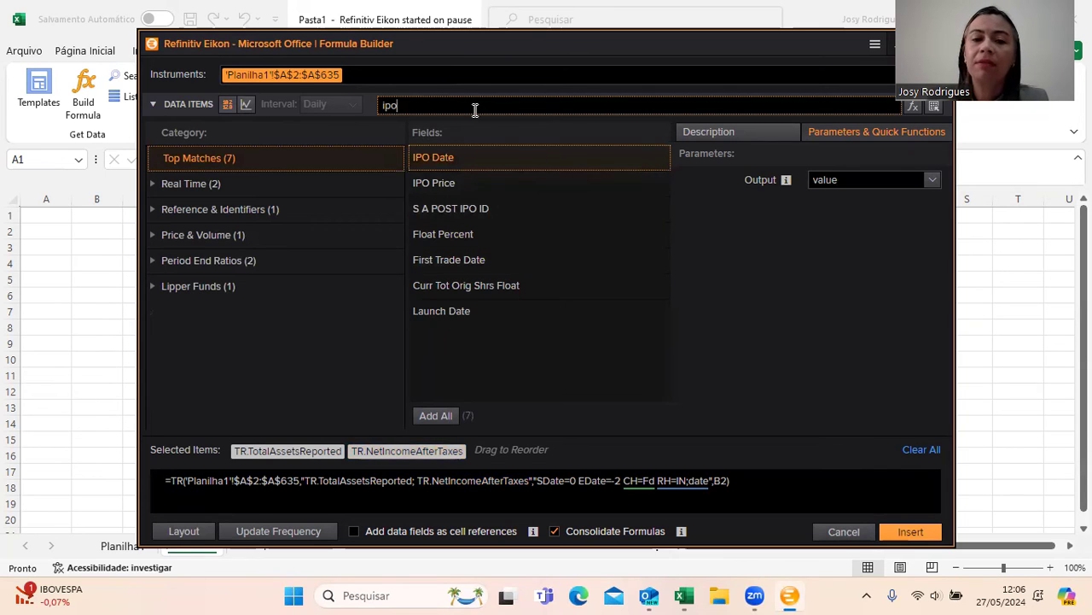
key(BackSpace)
key(BackSpace)
key(BackSpace)
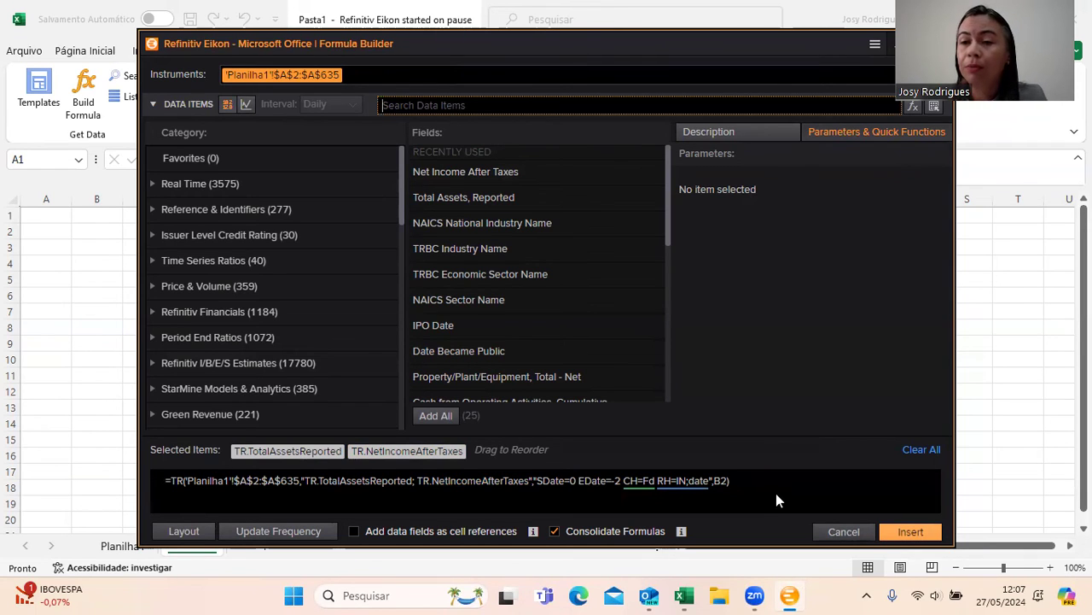
Insert the built formula into the new worksheet and refresh all workbooks to load the data
key(Return)
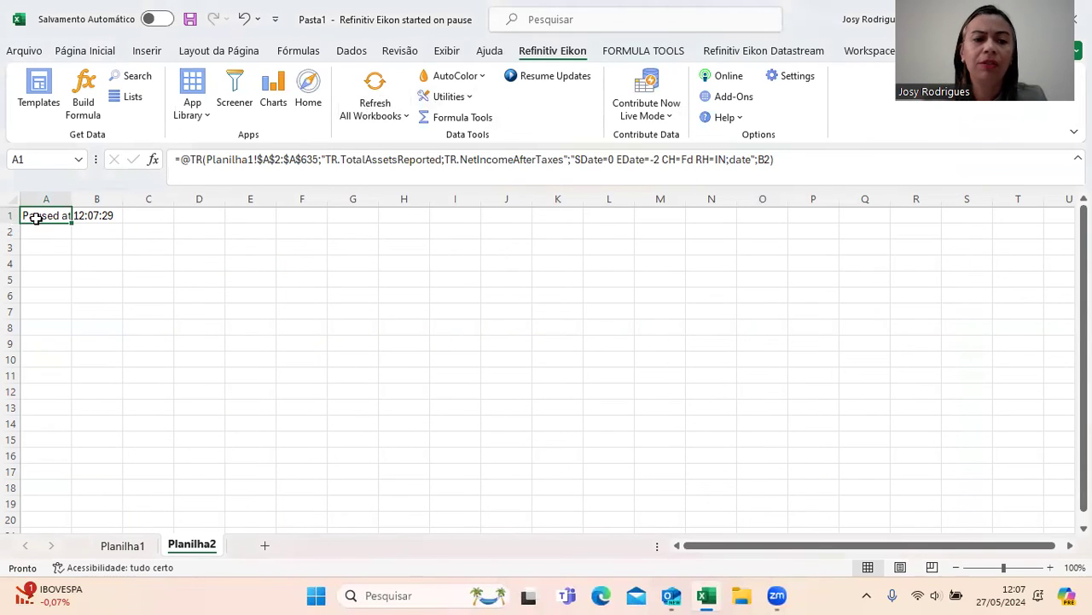
click(375, 117)
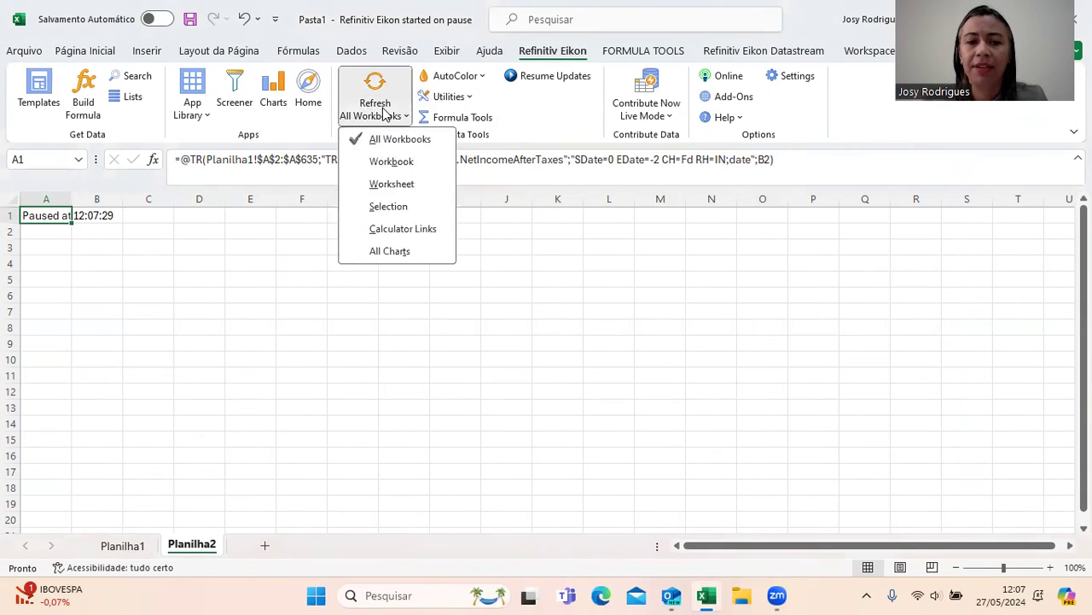
click(401, 141)
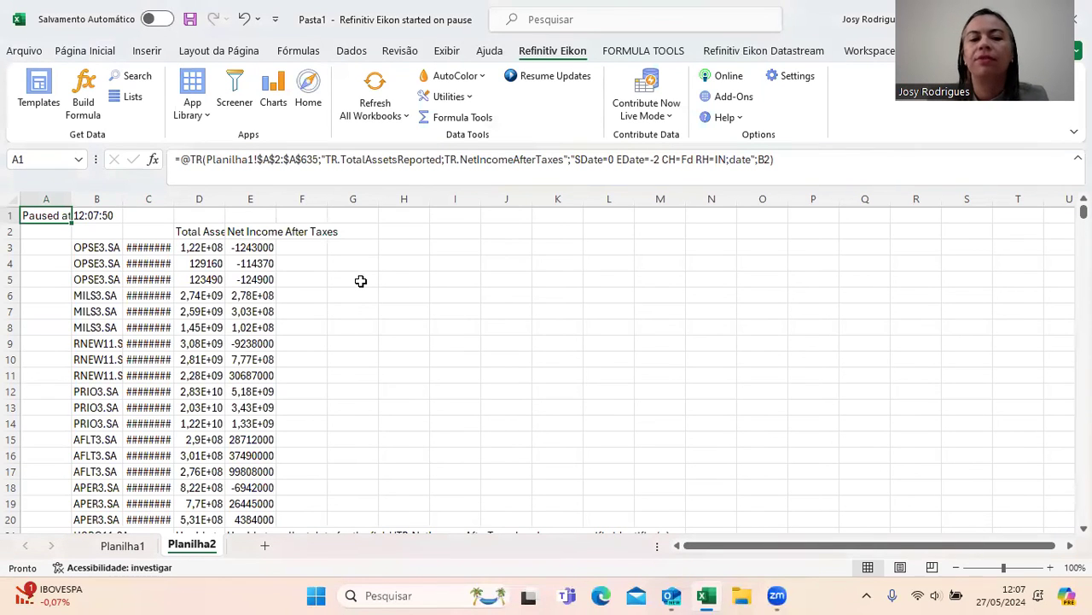
Adjust the widths of the date, Total Assets and Net Income columns in Planilha2 so their values show in full
double_click(174, 198)
double_click(237, 198)
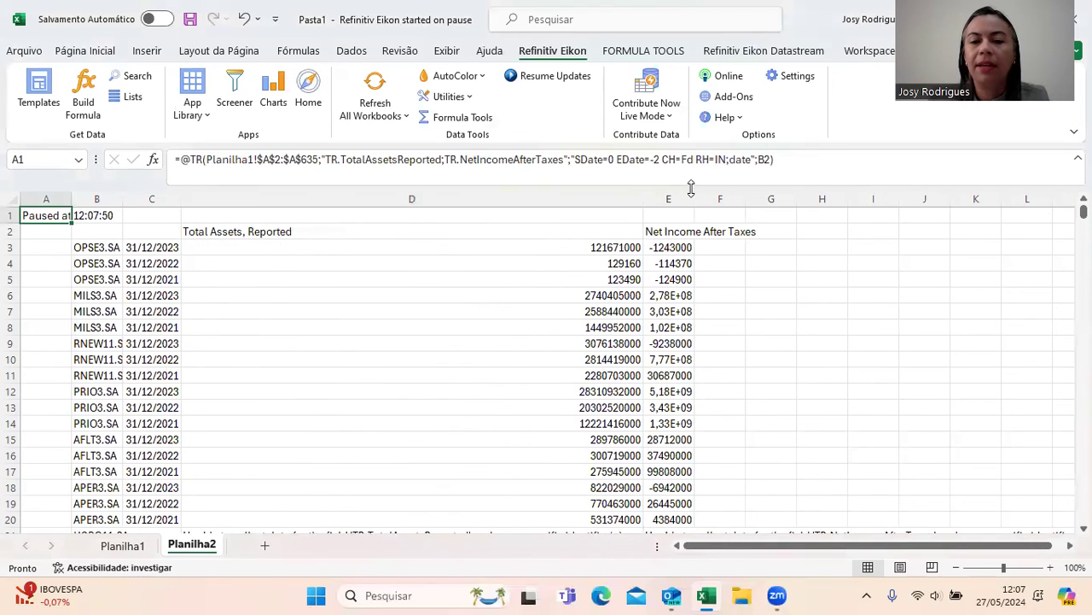
drag(644, 198, 318, 253)
drag(369, 198, 401, 195)
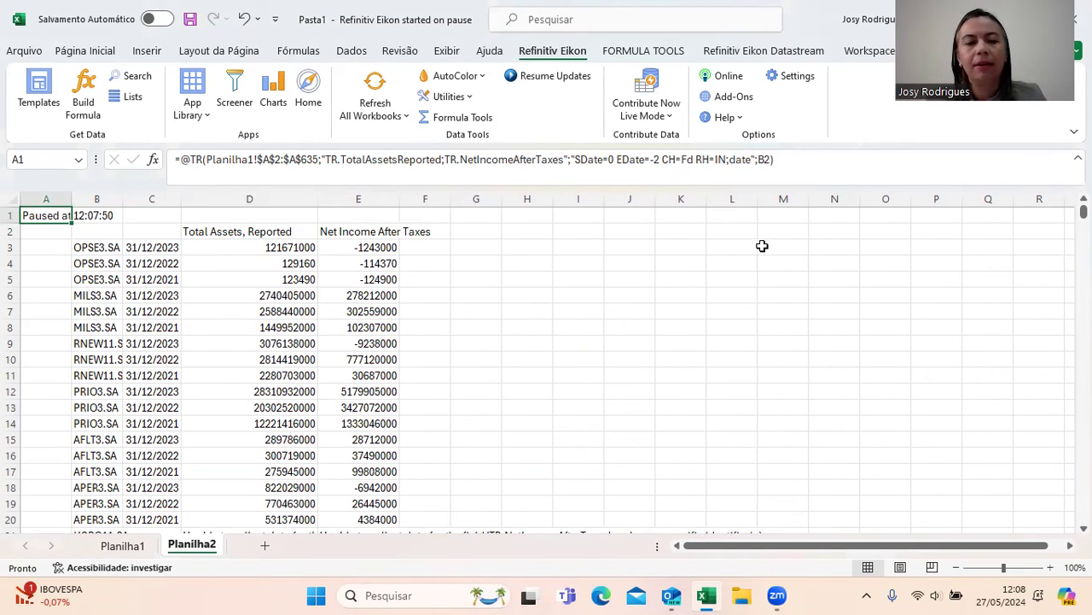
click(244, 328)
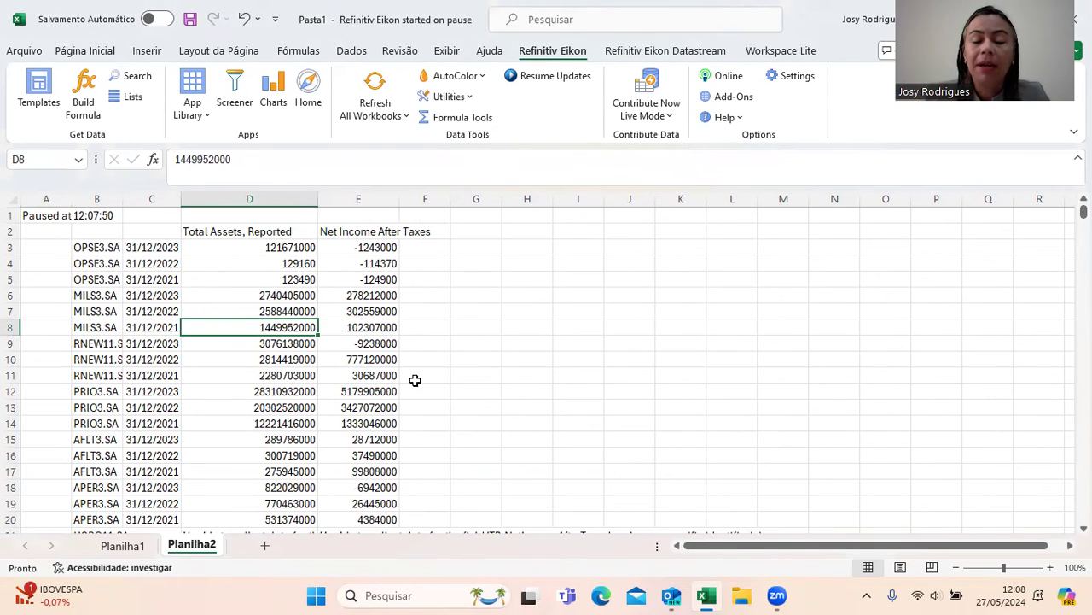
Compare the instrument list in Planilha1 with the retrieved instrument rows in Planilha2
click(122, 545)
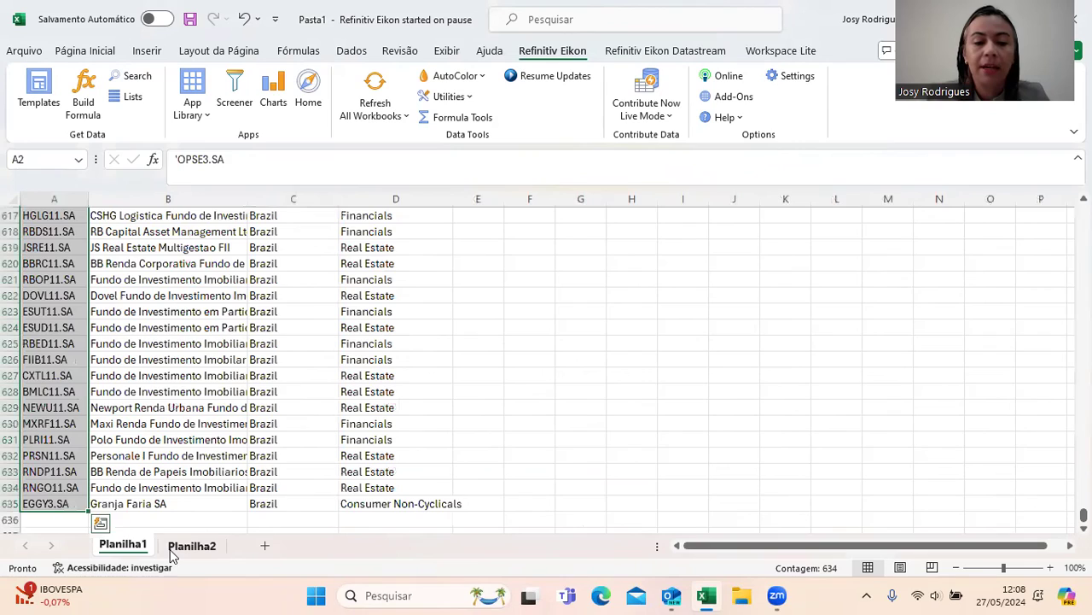
click(174, 551)
click(145, 548)
click(175, 548)
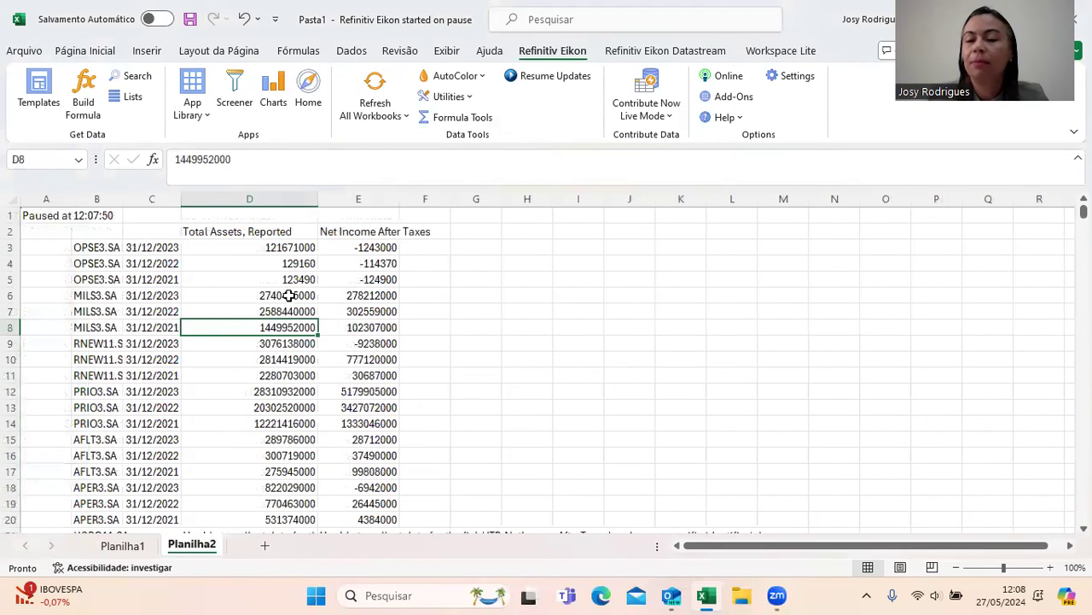
click(115, 247)
click(122, 545)
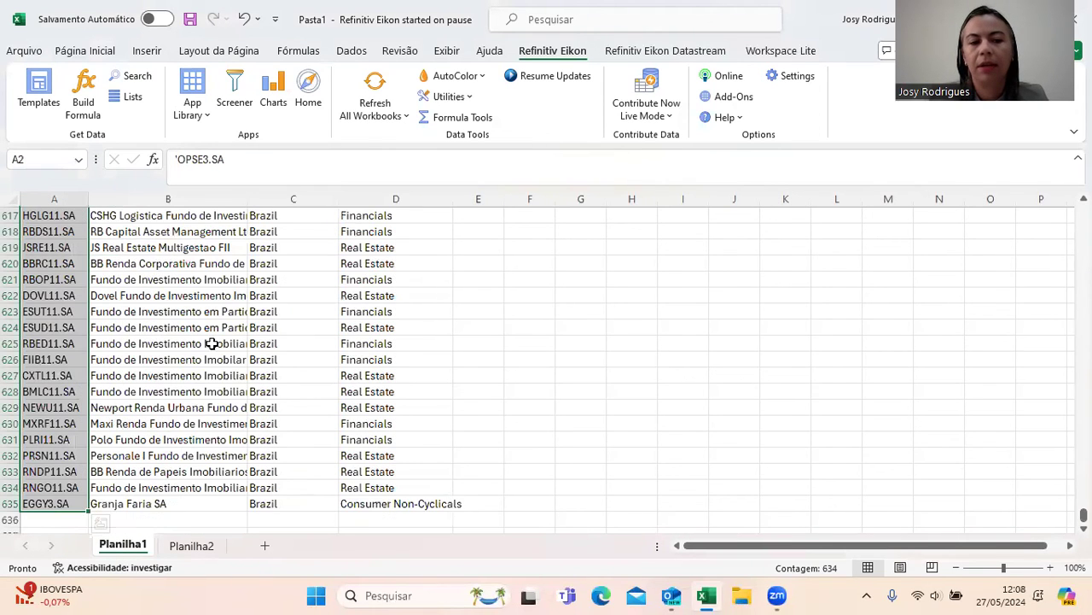
scroll(211, 343, up, 4)
drag(1084, 510, 1084, 214)
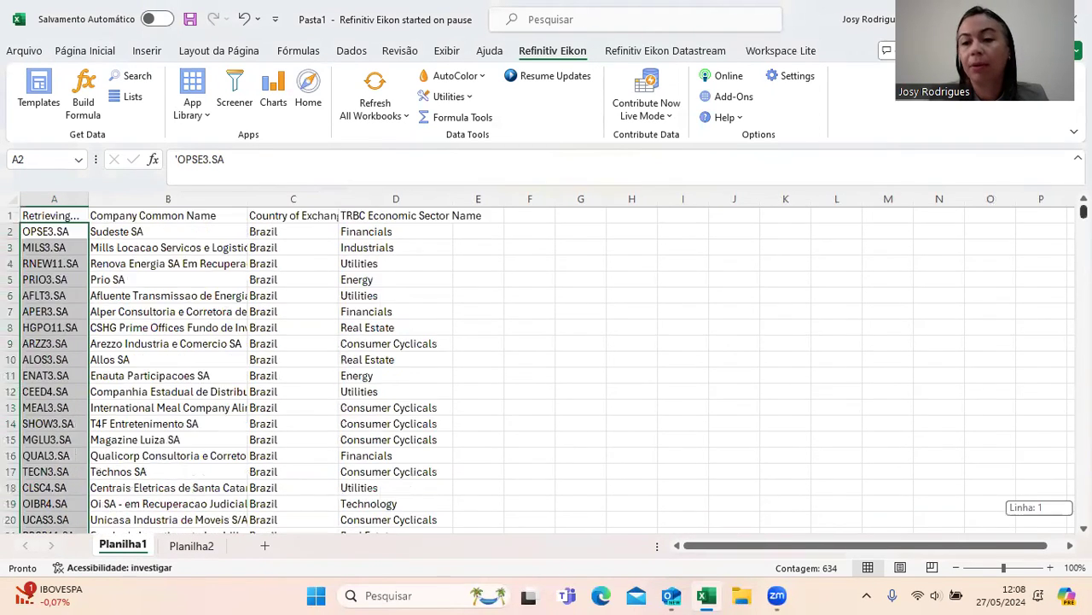
Add a new worksheet, place it after Planilha2, and return to Planilha2
key(shift+F11)
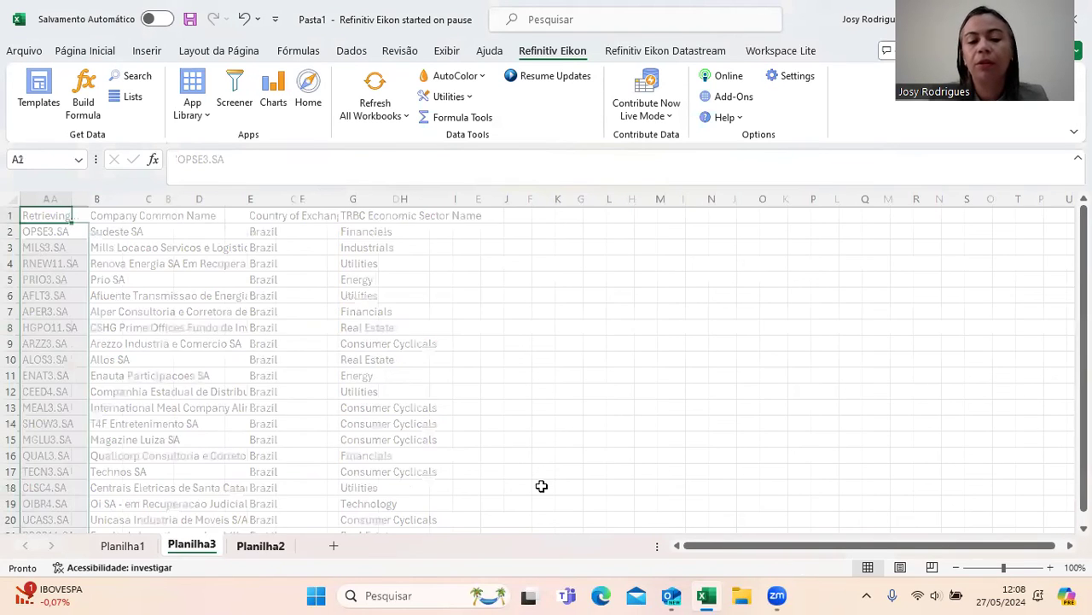
drag(173, 531, 173, 531)
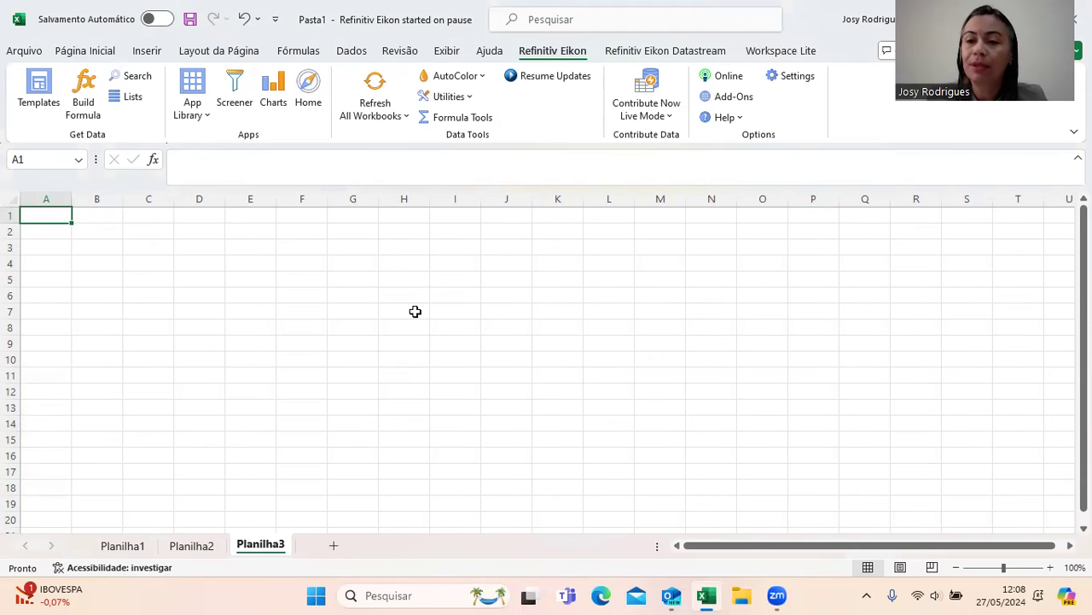
key(ctrl+Page_Up)
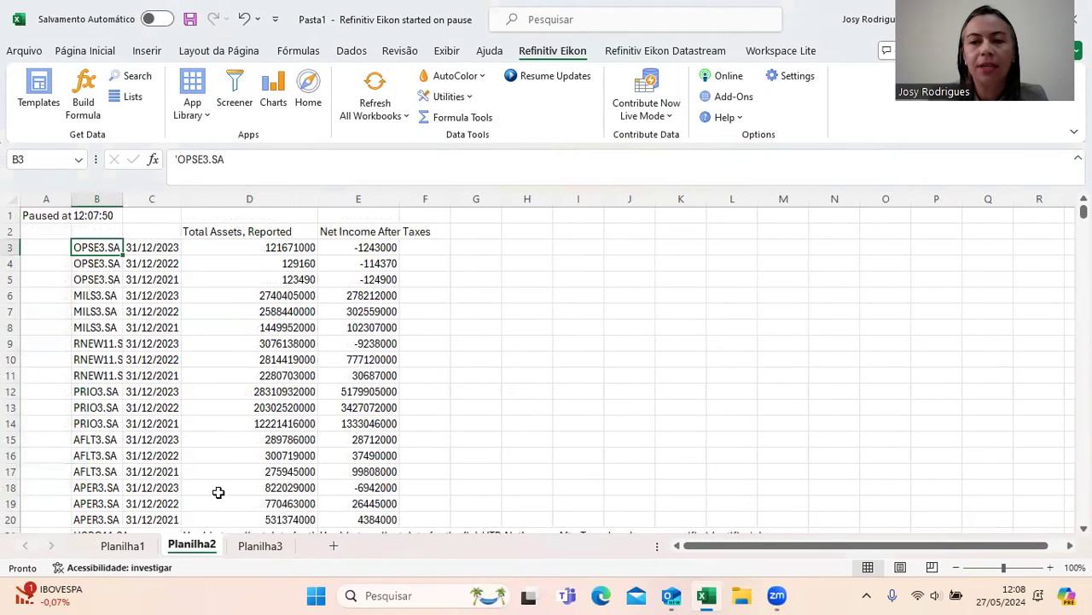
click(150, 549)
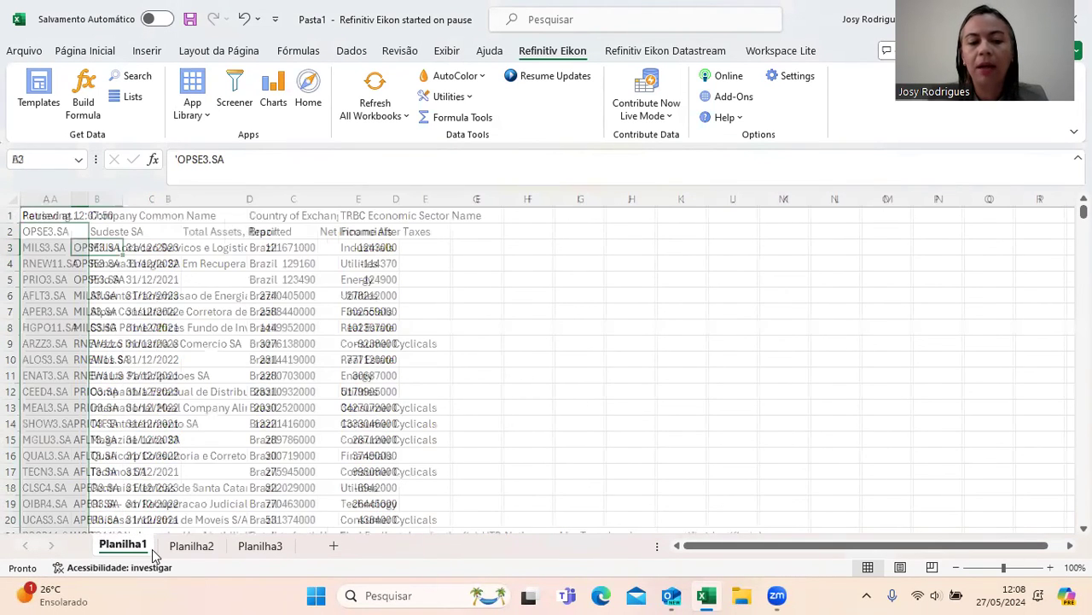
click(175, 550)
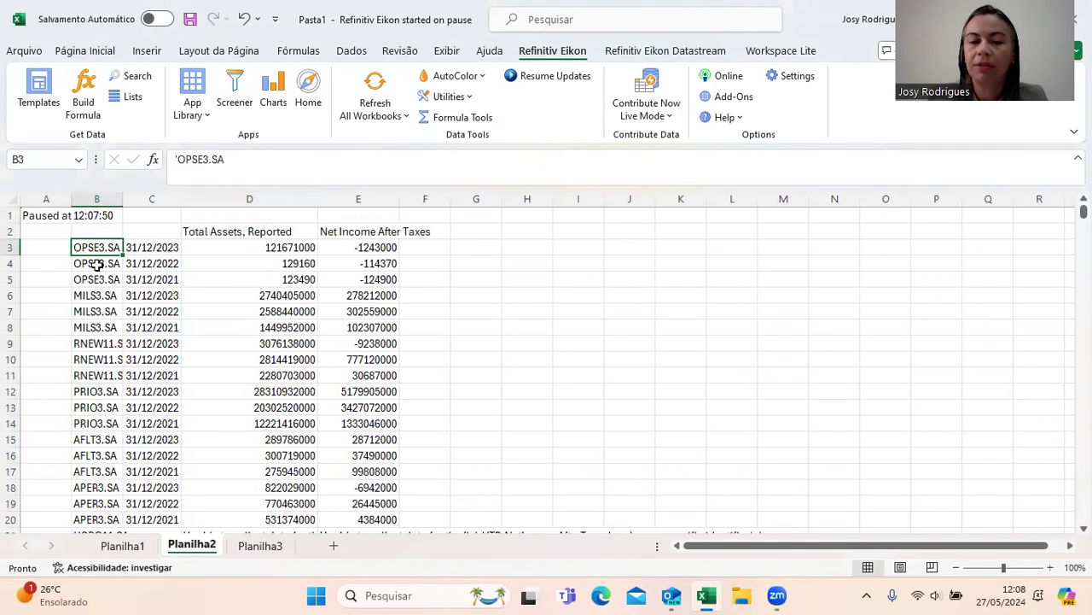
Select the formula cell A1, resume the Refinitiv data updates, and pause them again
click(53, 217)
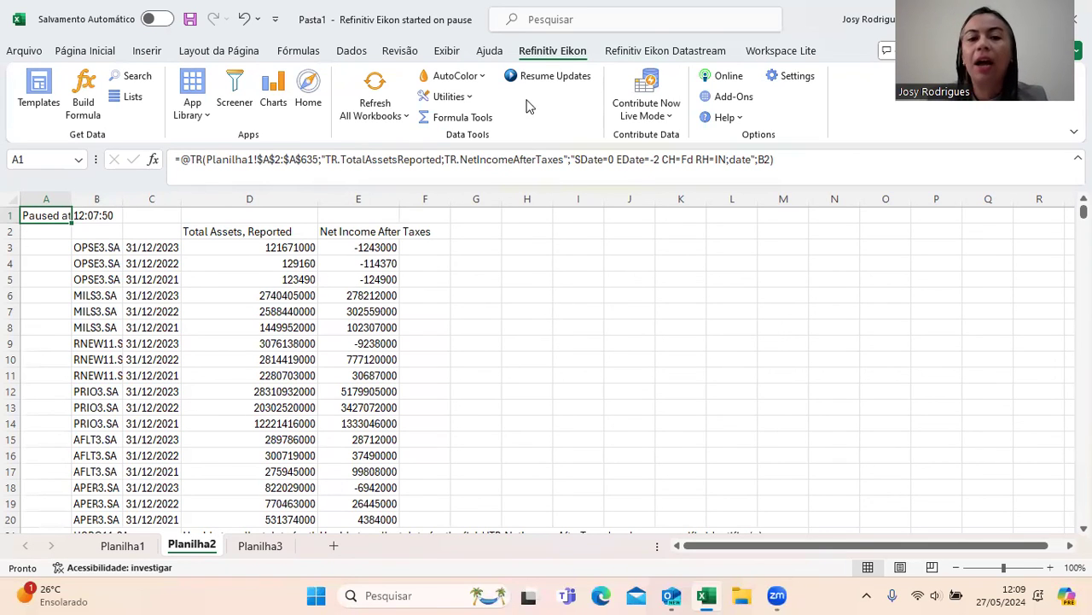
click(550, 78)
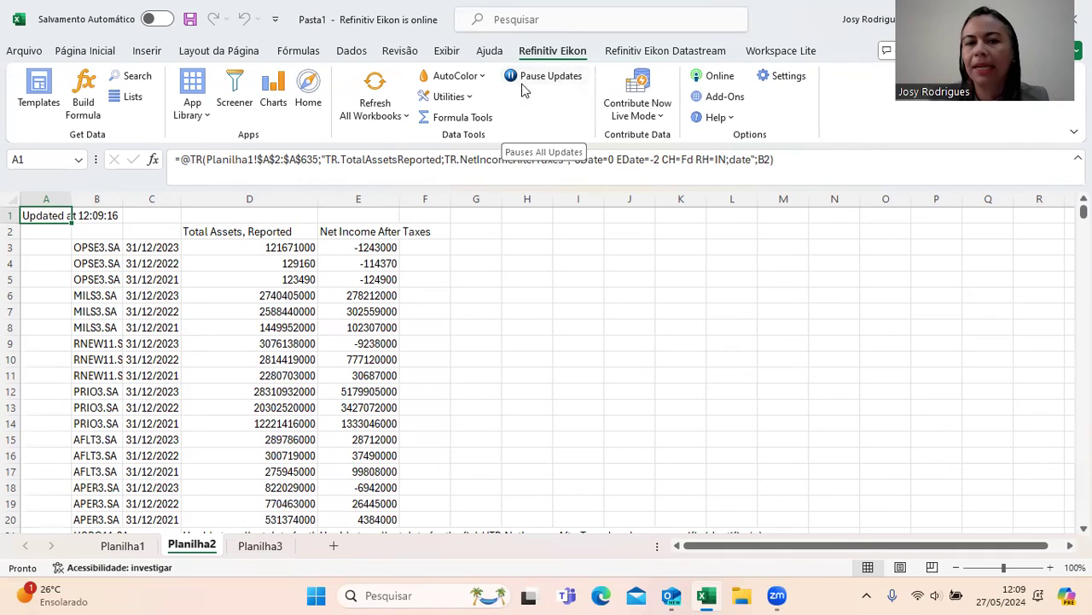
click(547, 79)
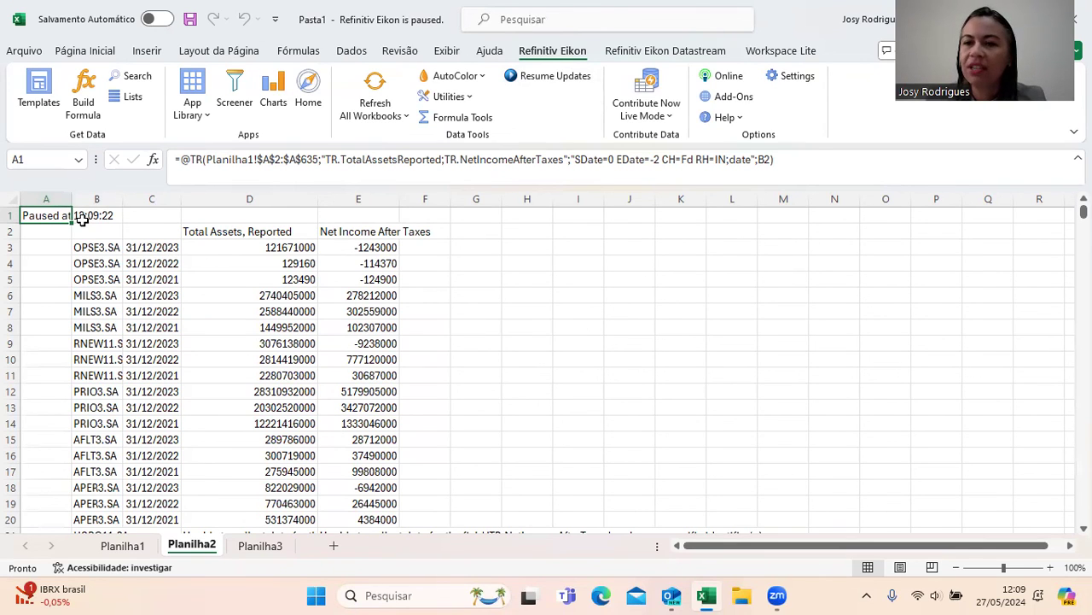
Examine the stacked fiscal-year dates and the repeated instrument codes in Planilha2
drag(154, 248, 155, 378)
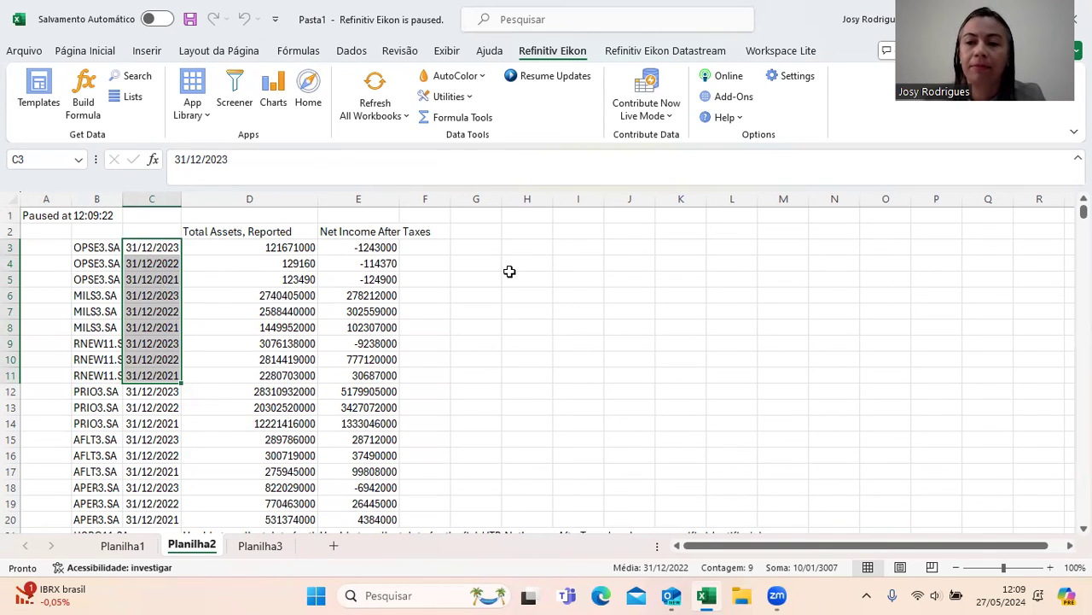
drag(444, 233, 860, 232)
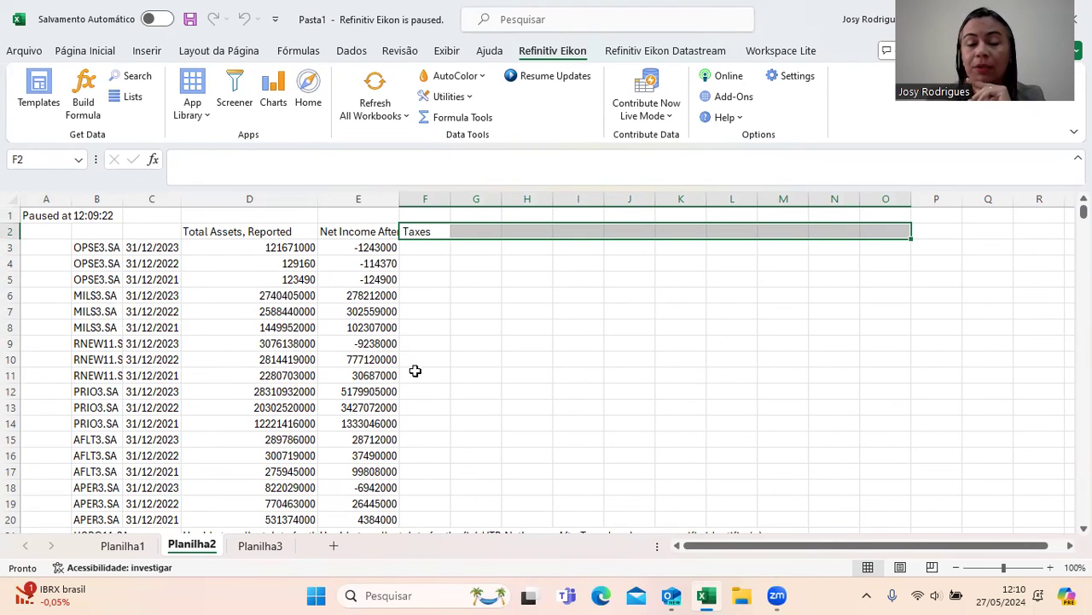
click(43, 193)
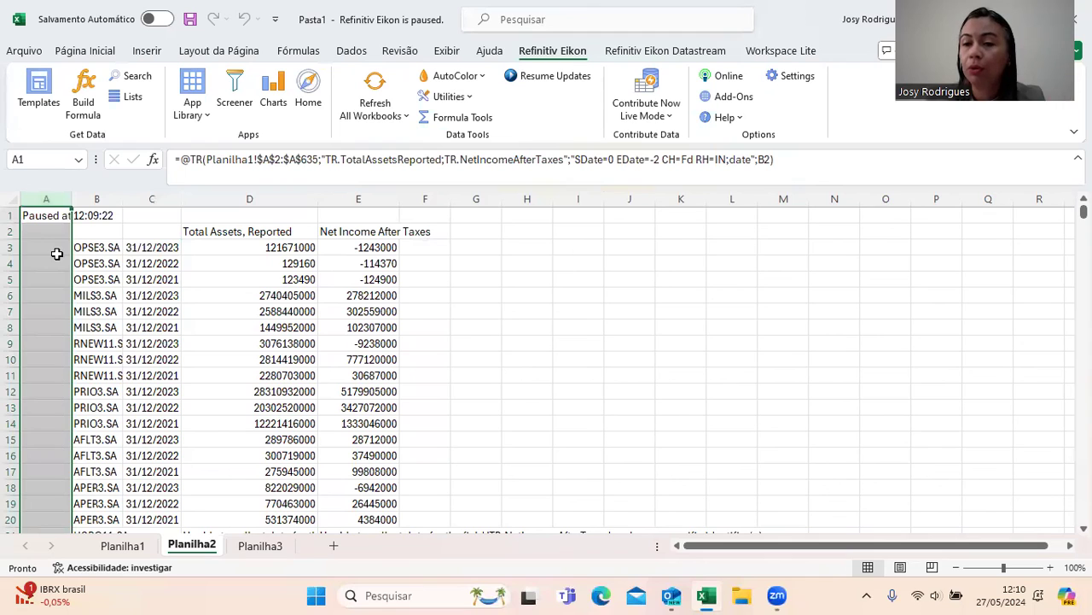
click(661, 357)
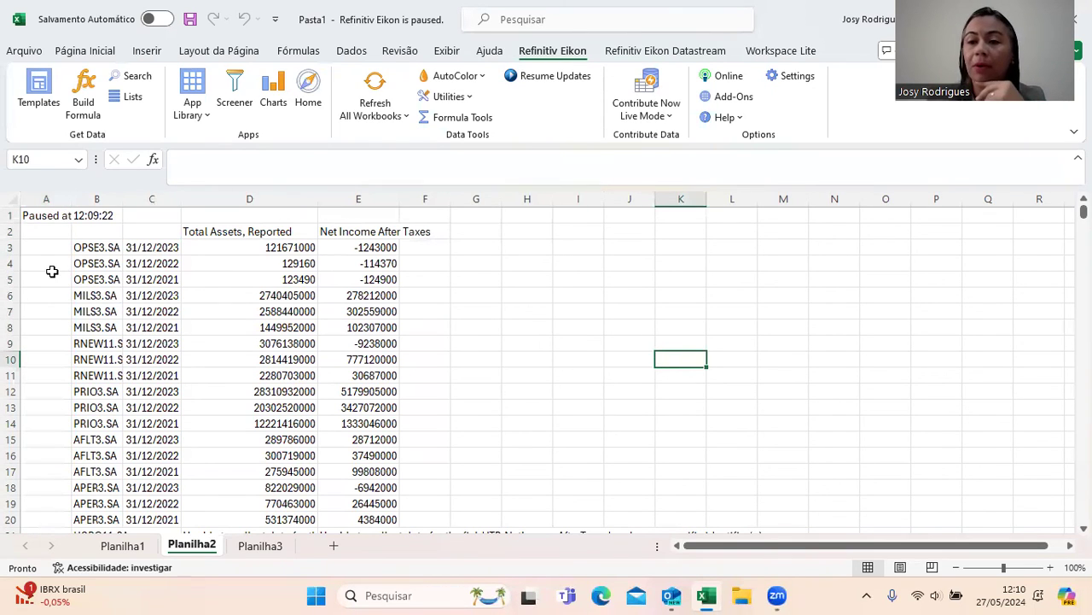
drag(88, 247, 96, 297)
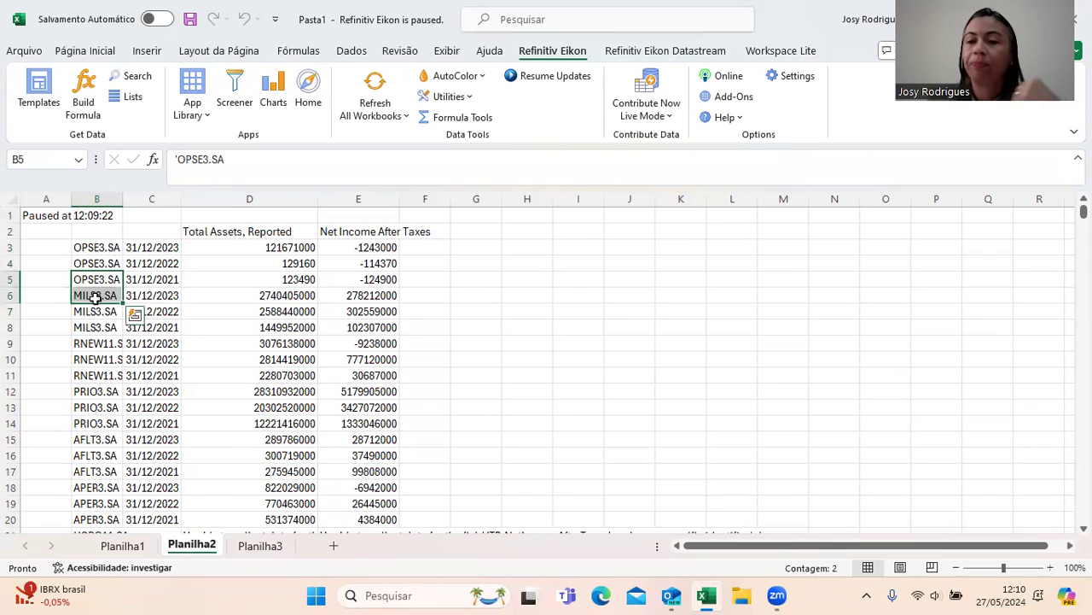
click(879, 355)
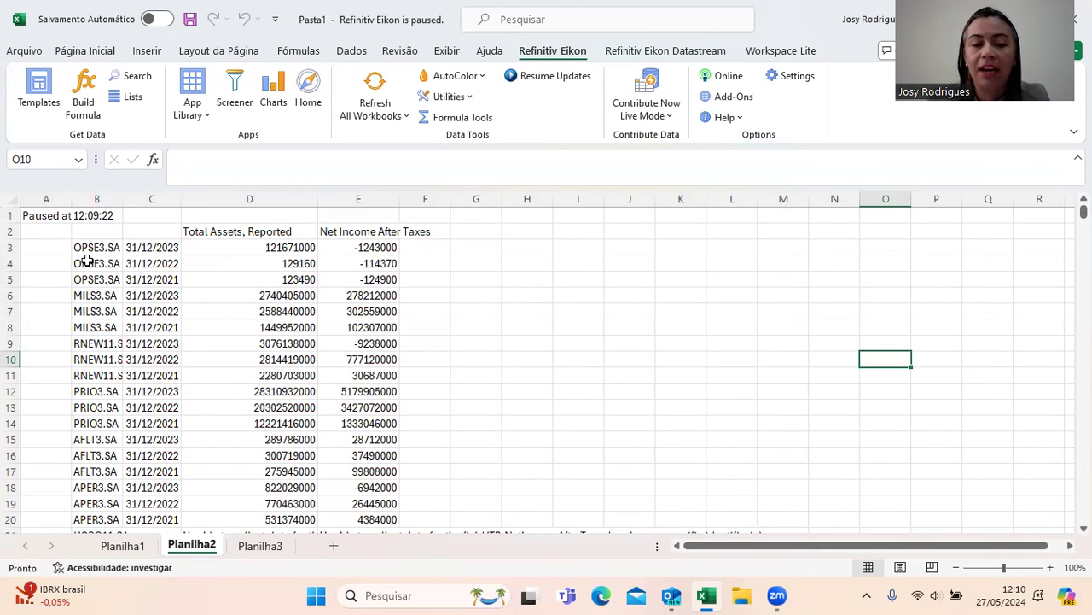
Enter the header ID in cell A2 and the first identifier, 1, in cell A3
click(39, 245)
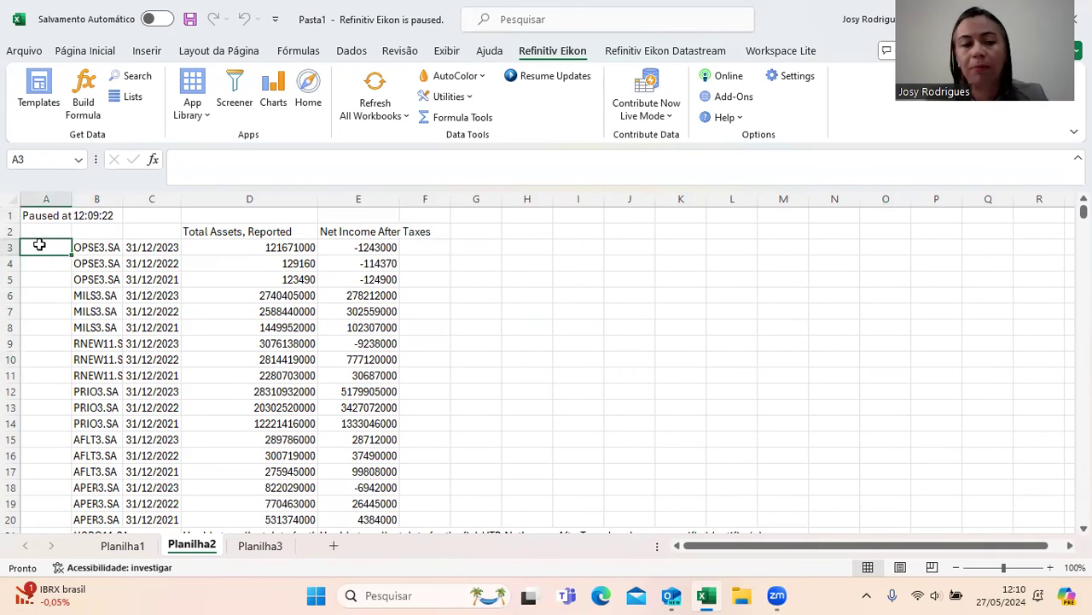
key(Up)
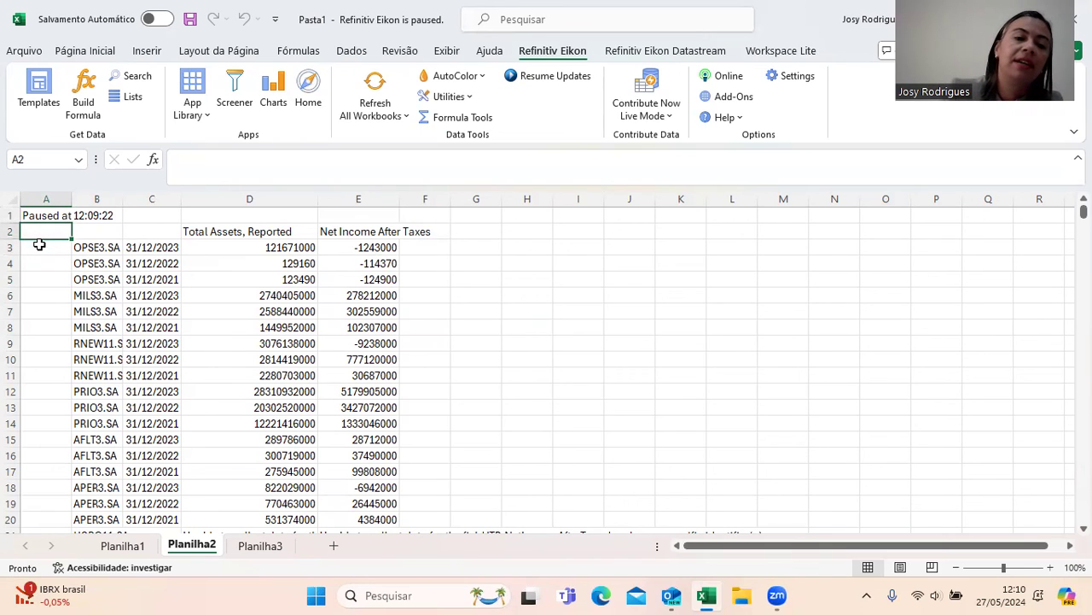
key(Caps_Lock)
text(ID)
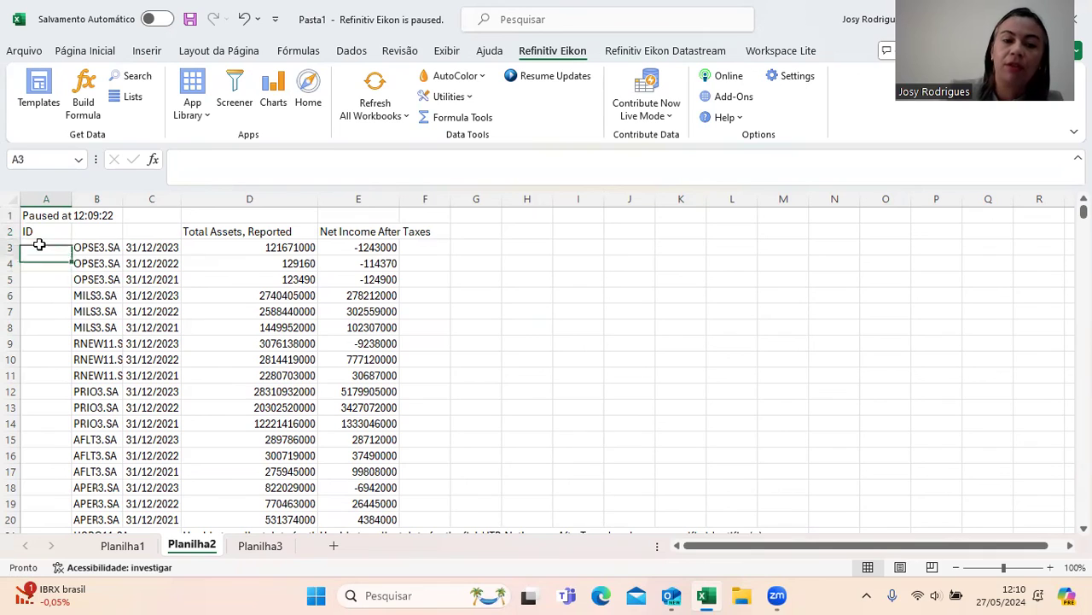
key(Return)
text(1)
key(Return)
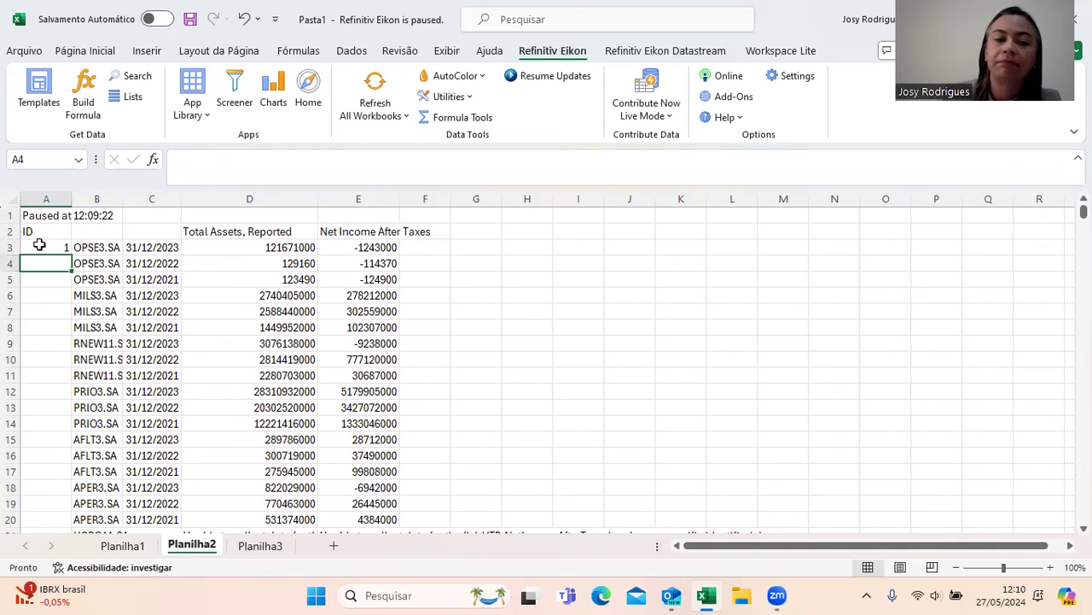
Enter =B4=B3;A3;A3+1 in cell A4 to keep the ID for a repeated instrument or increase it by 1
text(=)
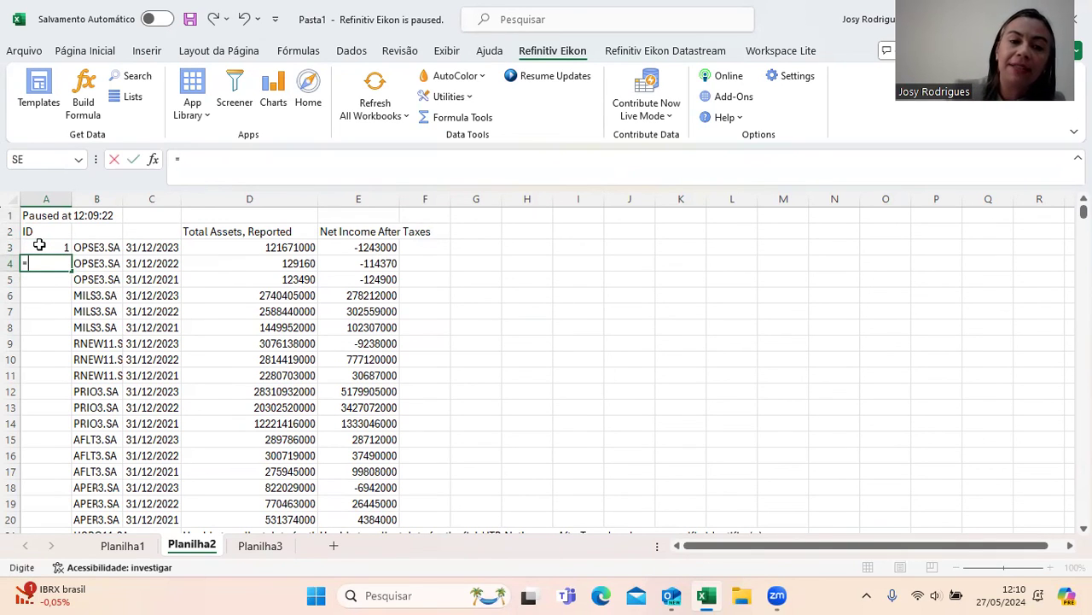
click(98, 263)
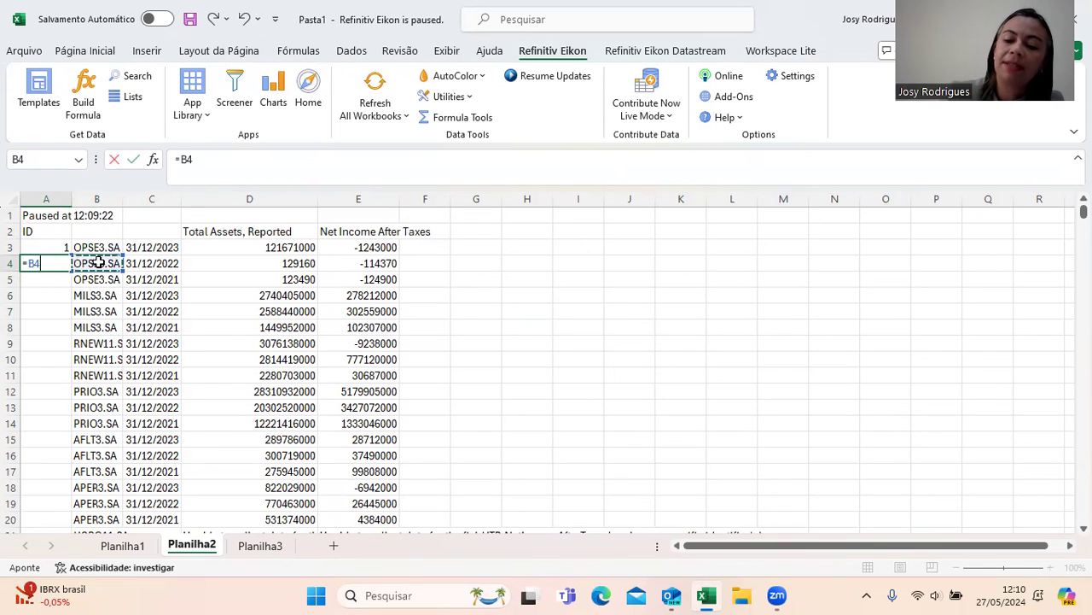
text(=)
click(111, 248)
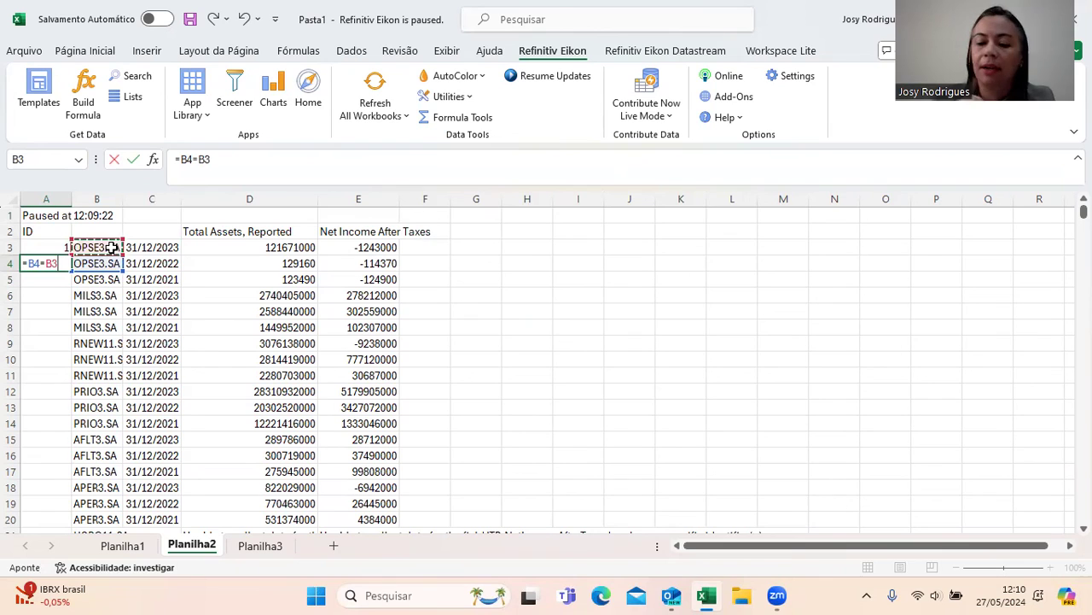
text(;)
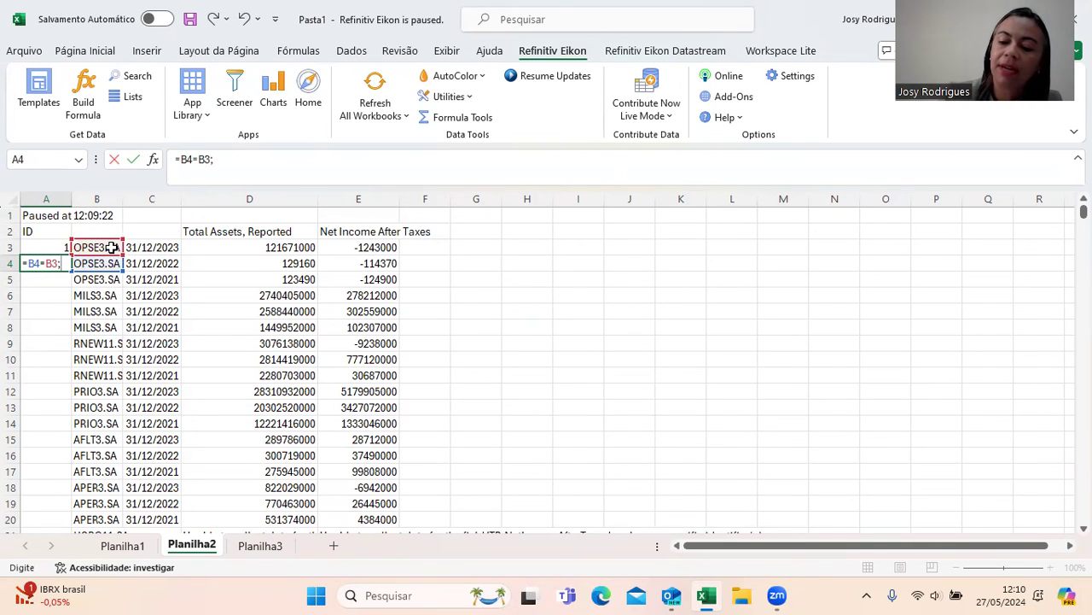
click(50, 244)
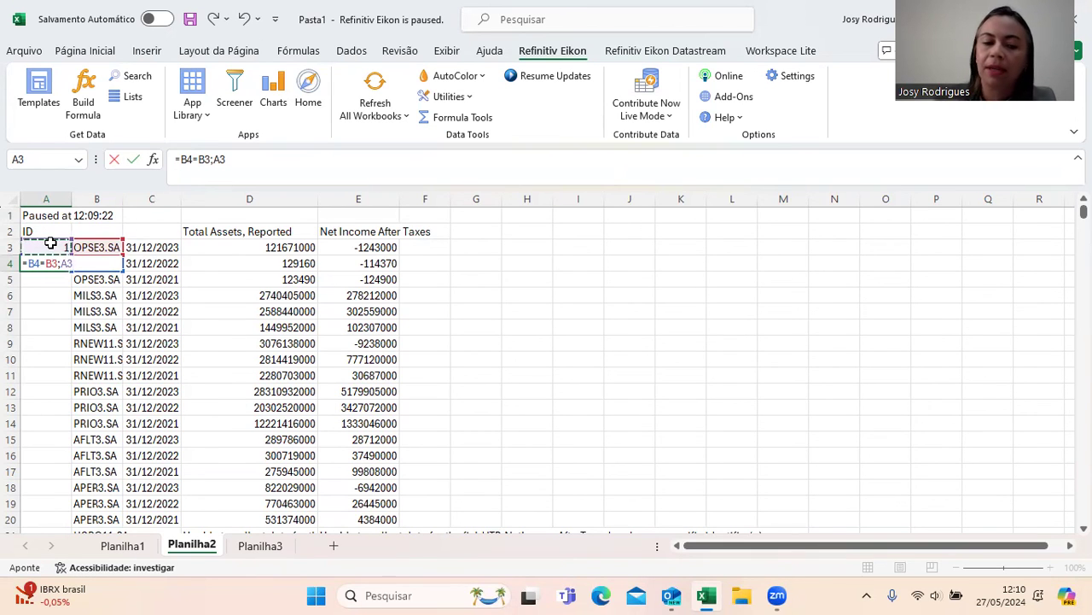
text(;)
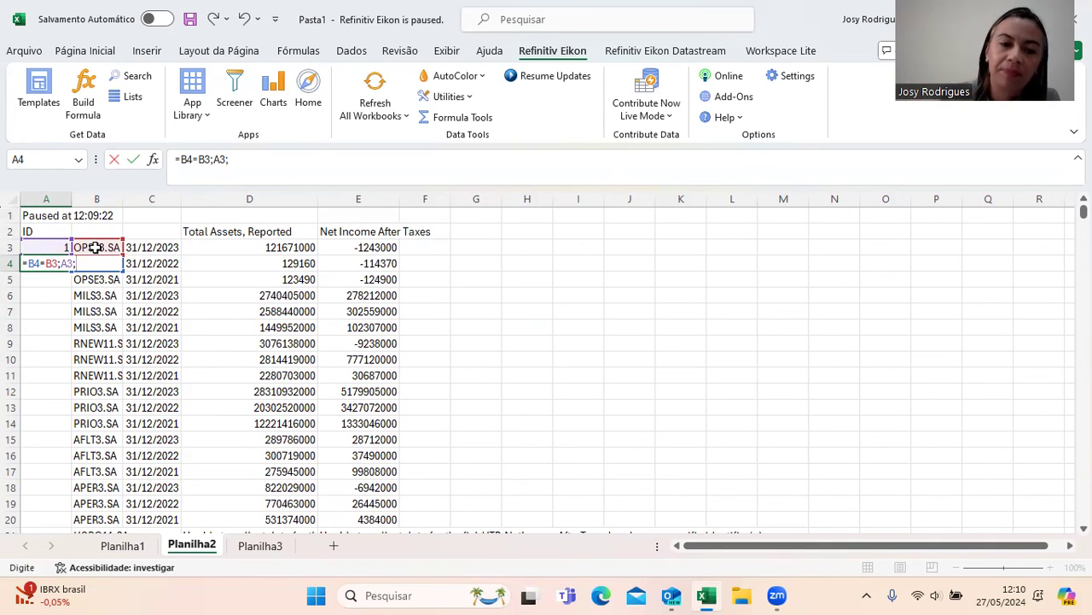
click(51, 247)
text(+1)
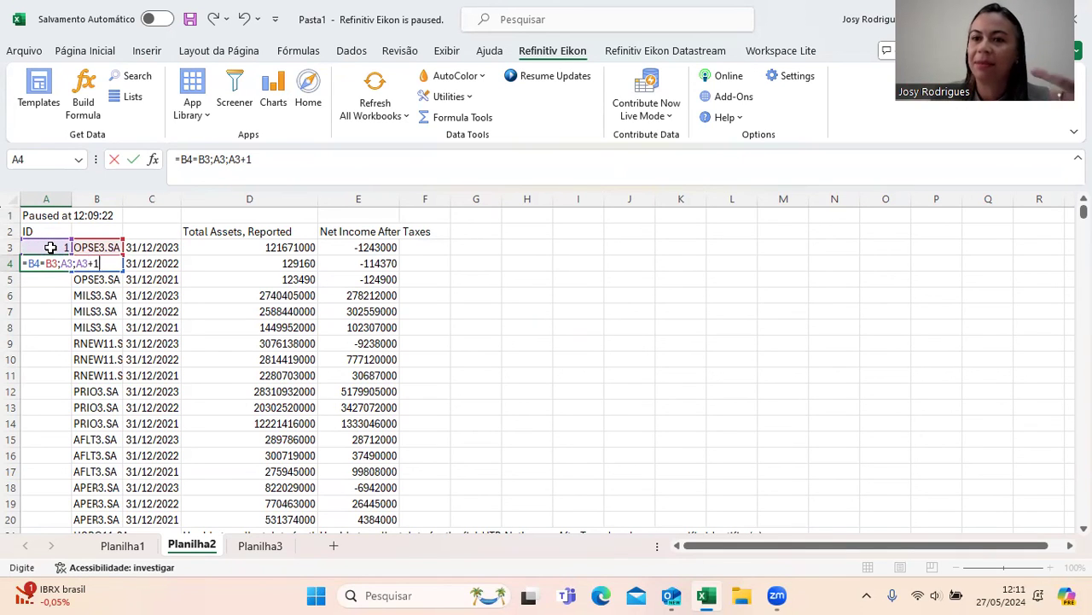
key(Return)
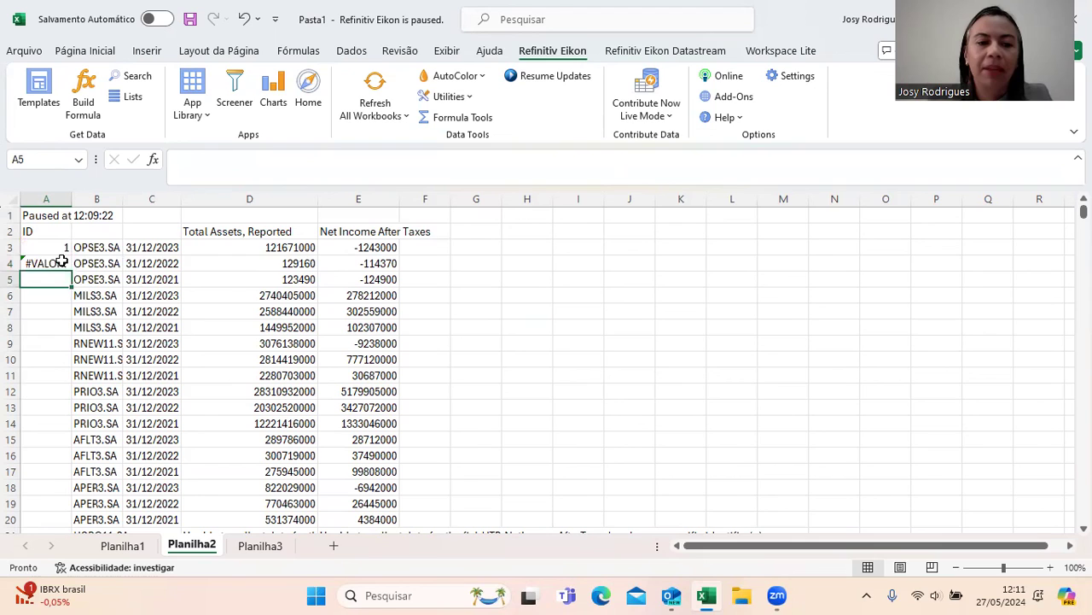
Rework the formula in A4 to use the SE function with the logical test B4=B3
click(33, 262)
click(183, 161)
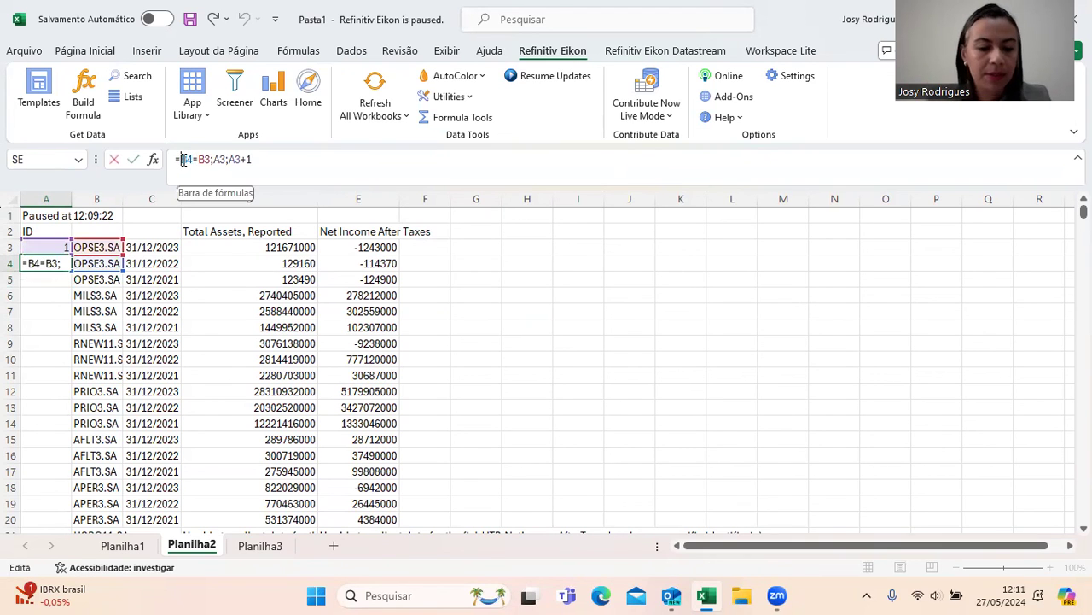
text(SE()
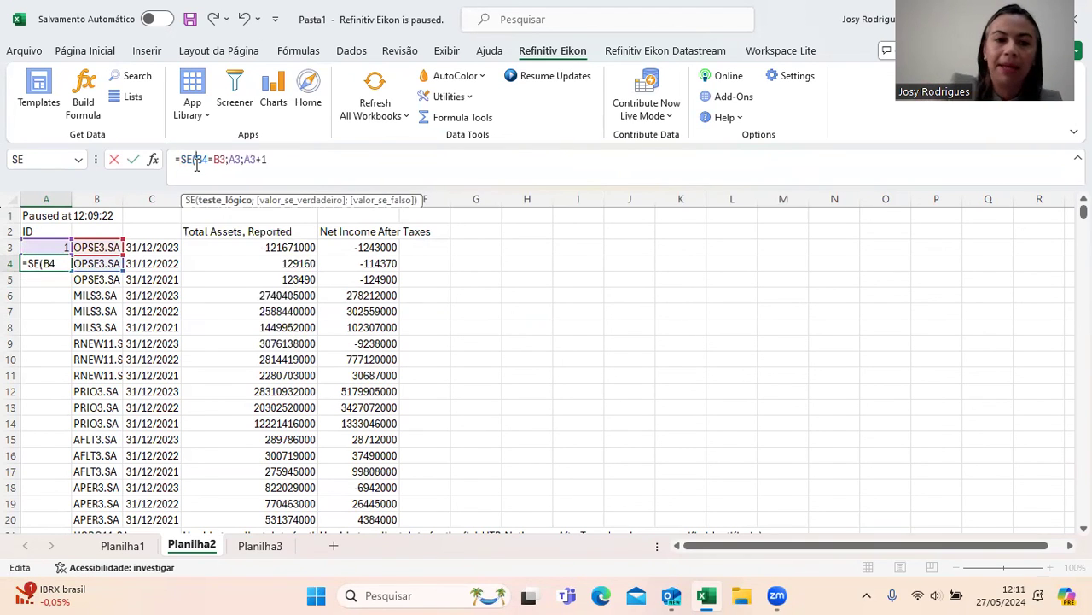
key(shift+End)
key(Delete)
click(97, 263)
text(=)
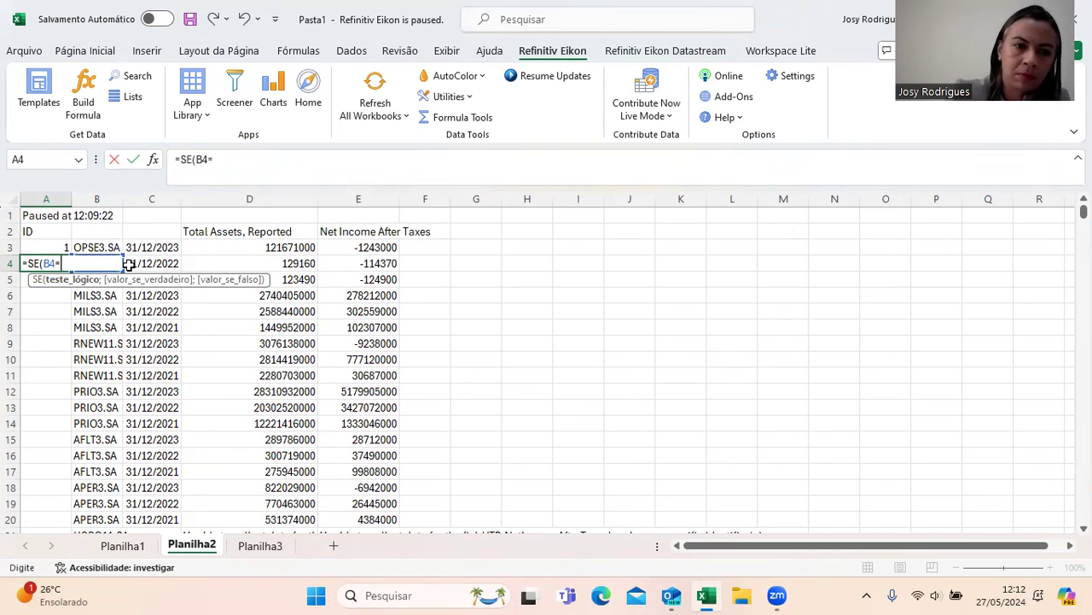
click(107, 247)
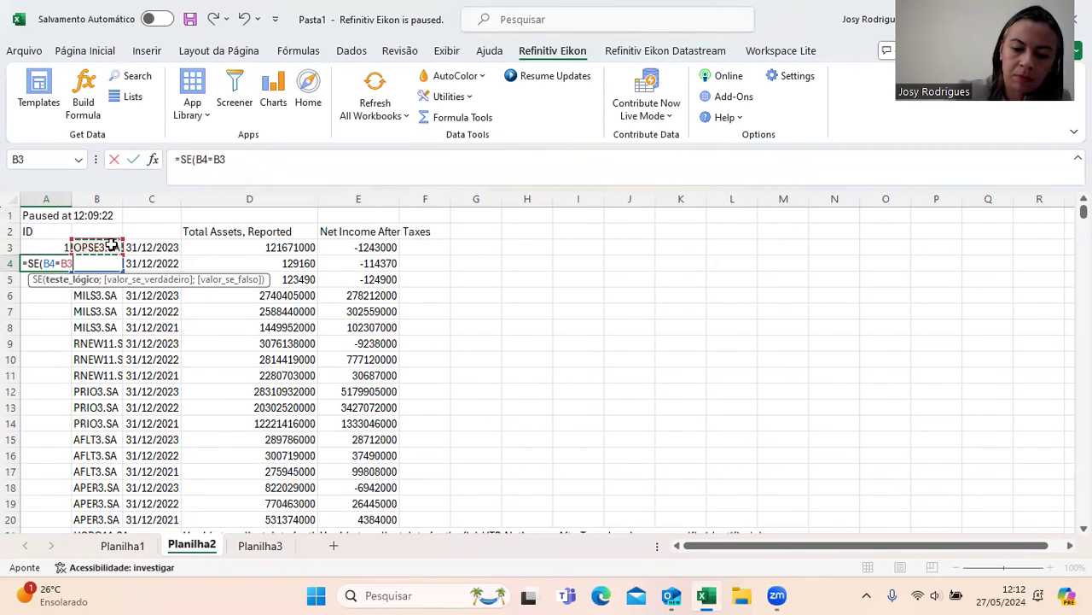
text(;)
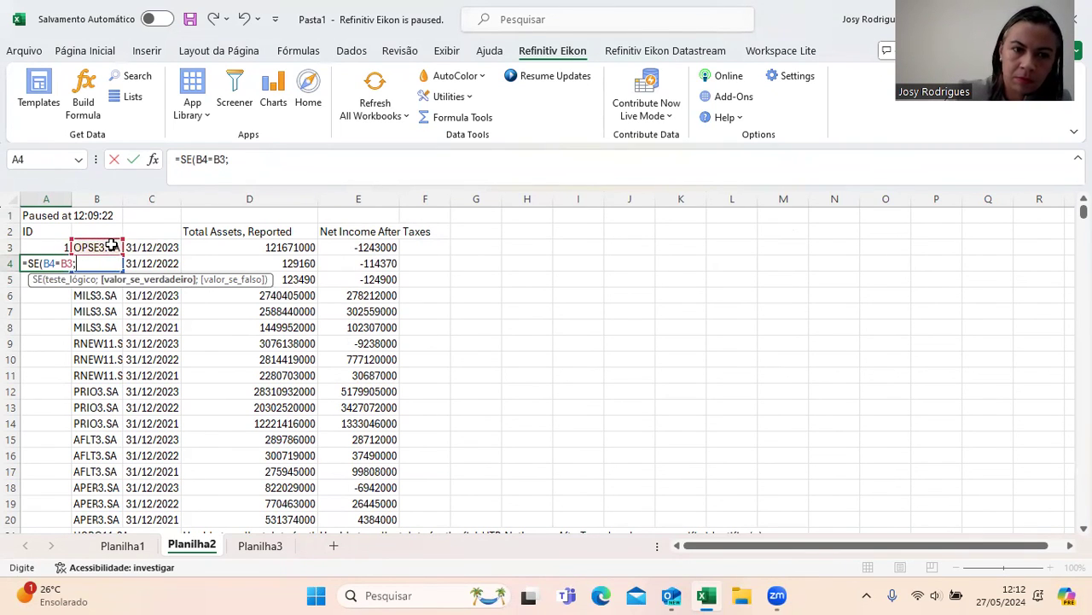
Complete the A4 formula as =SE(B4=B3;A3;A3+1), returning A3 for a repeated instrument and A3+1 for a new one
click(68, 246)
text(;)
click(47, 246)
text(+1)
key(Return)
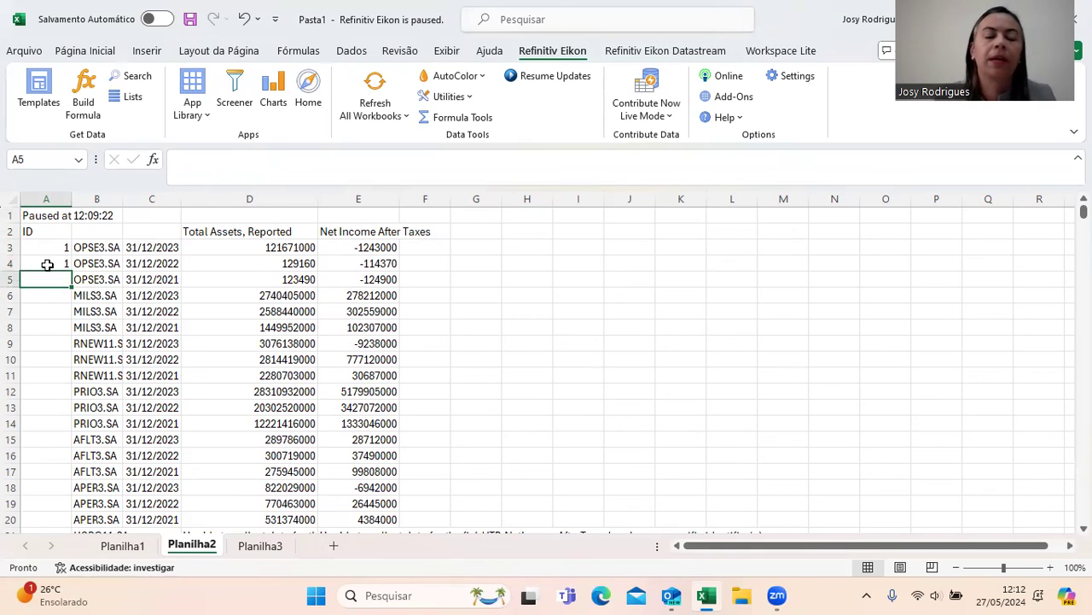
Copy the A4 formula down to A10 and check the resulting IDs against the instrument codes
click(52, 264)
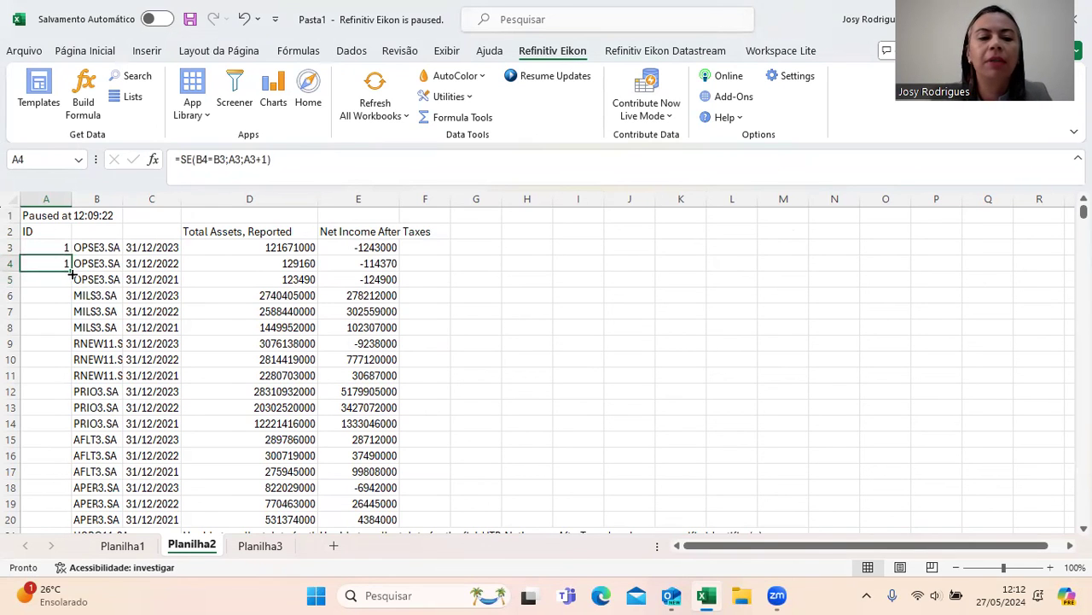
drag(70, 272, 68, 365)
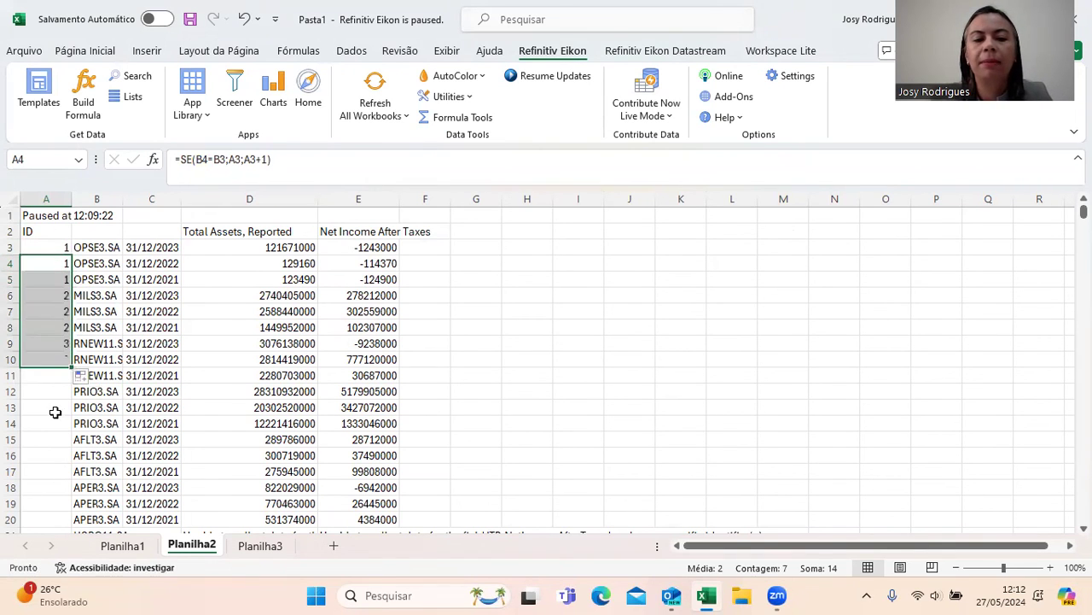
click(53, 296)
click(75, 296)
click(60, 294)
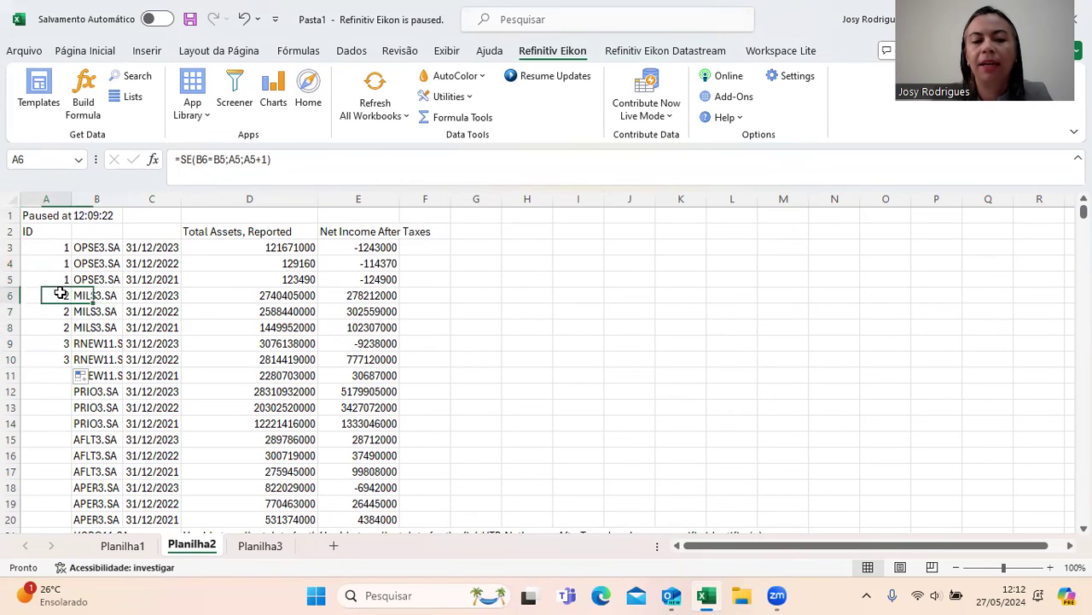
drag(53, 332, 96, 344)
click(56, 338)
click(46, 360)
Select the IDs in A3:A10 and fill them down column A to the end of the data
drag(54, 257, 46, 363)
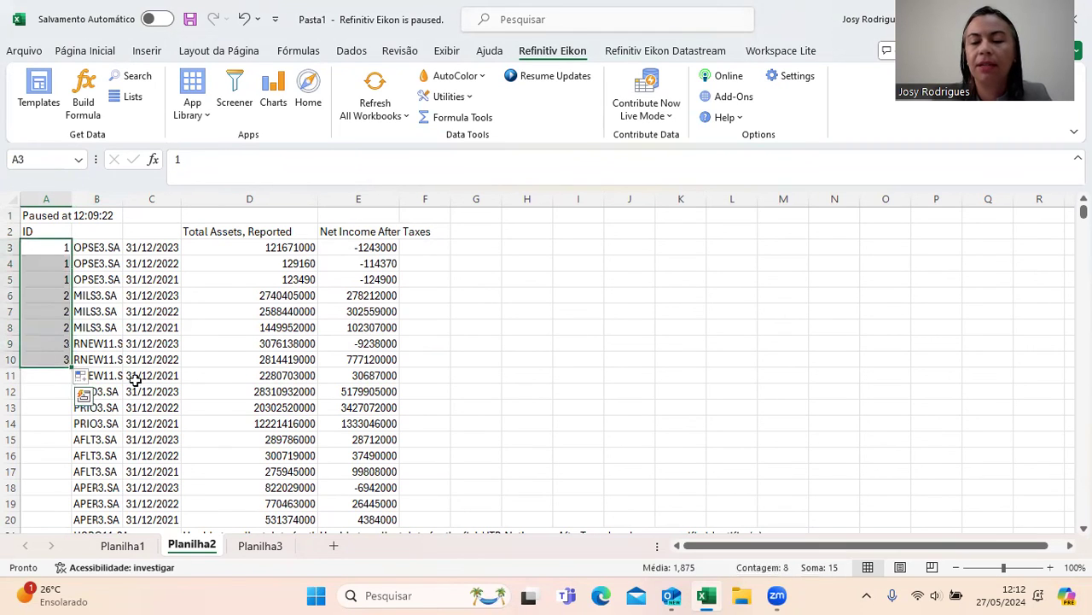
double_click(74, 366)
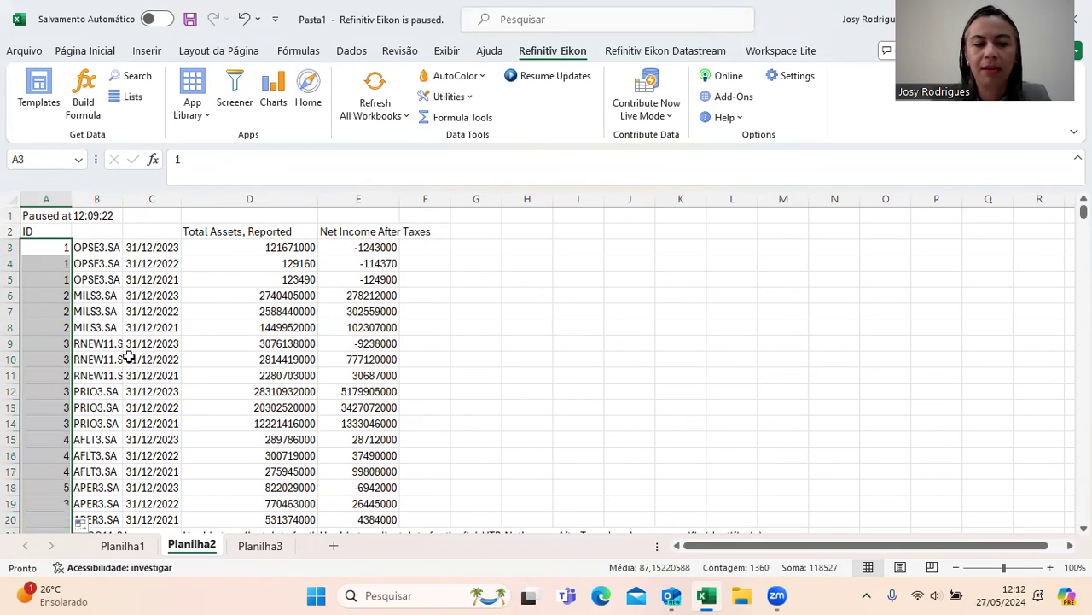
click(463, 342)
click(65, 231)
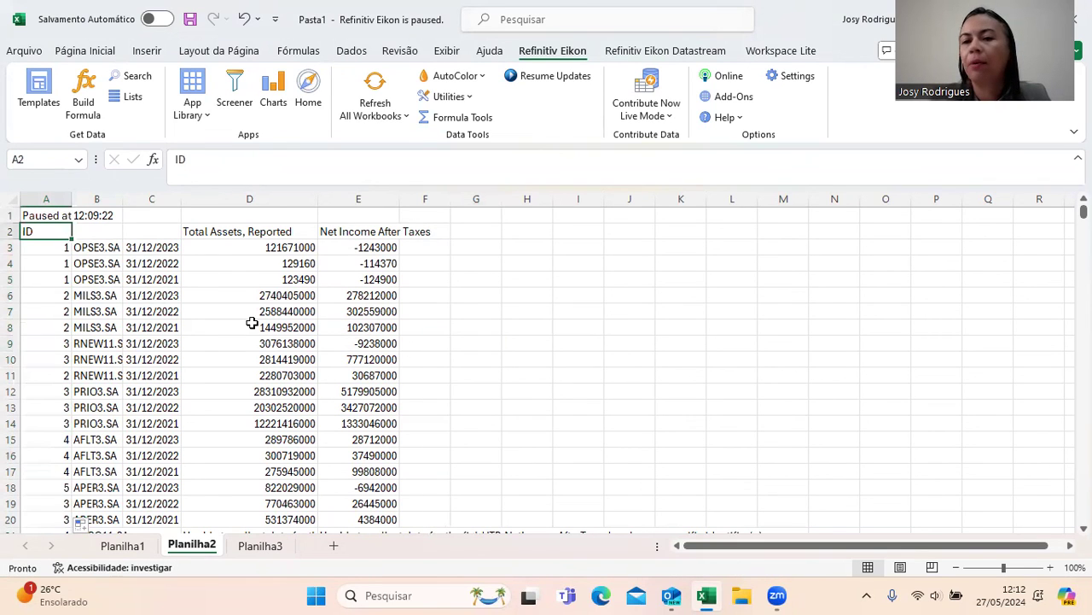
drag(442, 232, 673, 225)
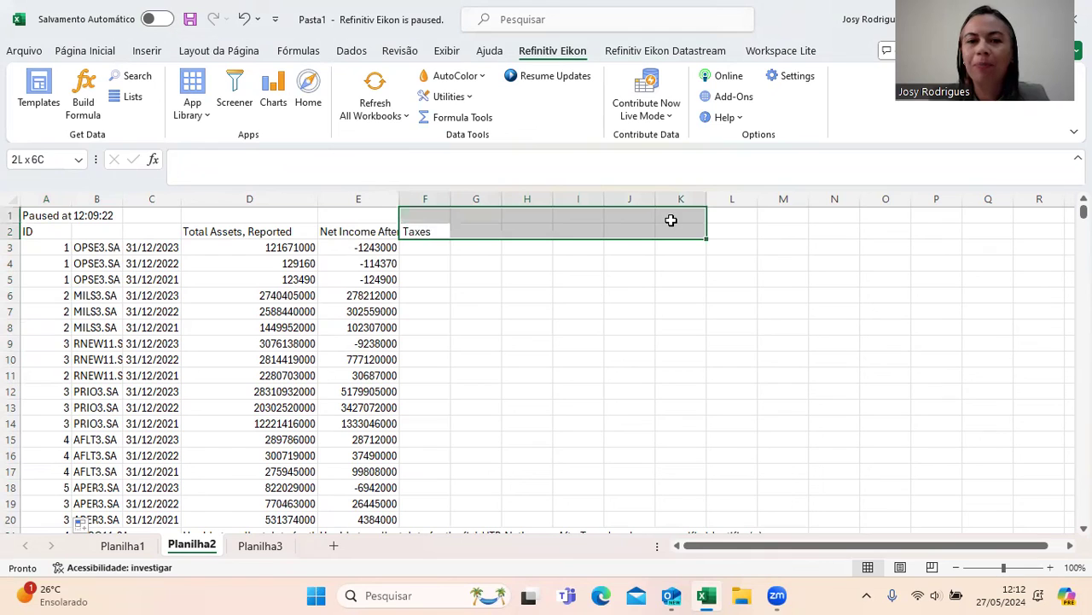